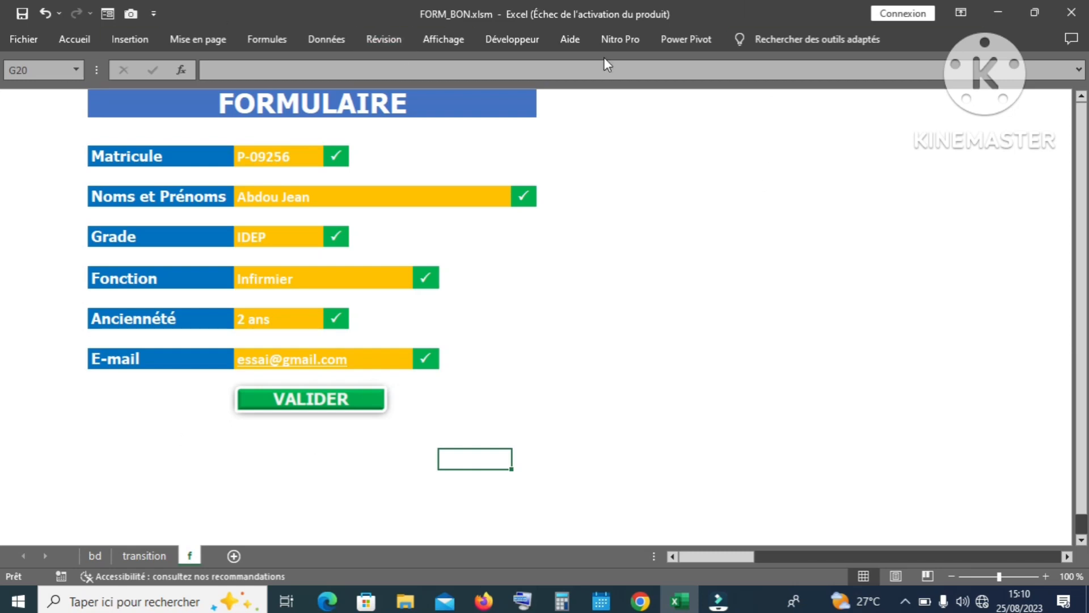
Step: Compare the bd table with the form, then delete the Matricule value in C5
click(97, 556)
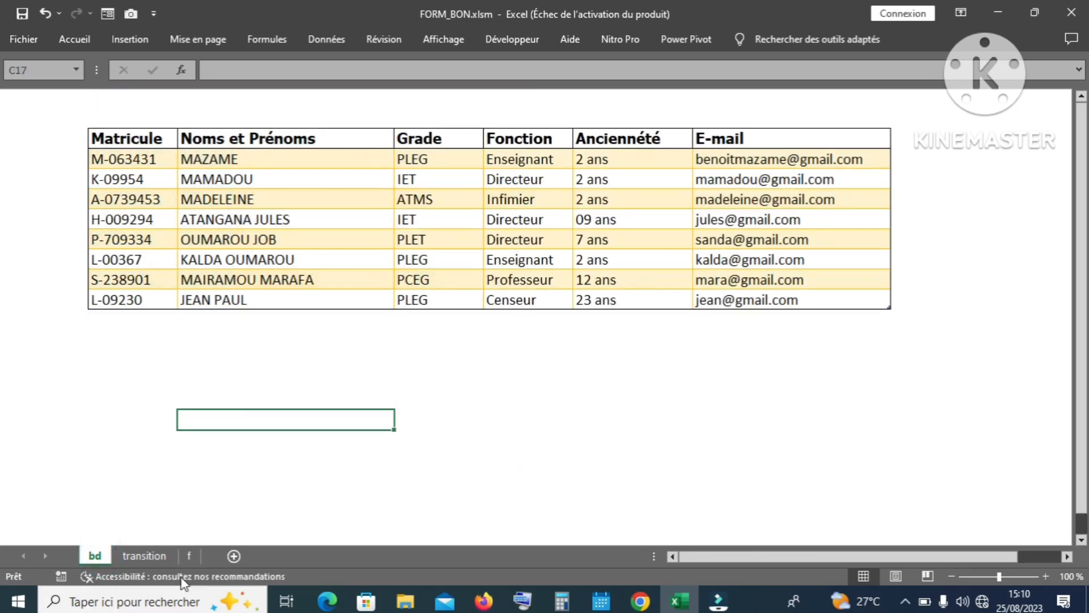
click(186, 558)
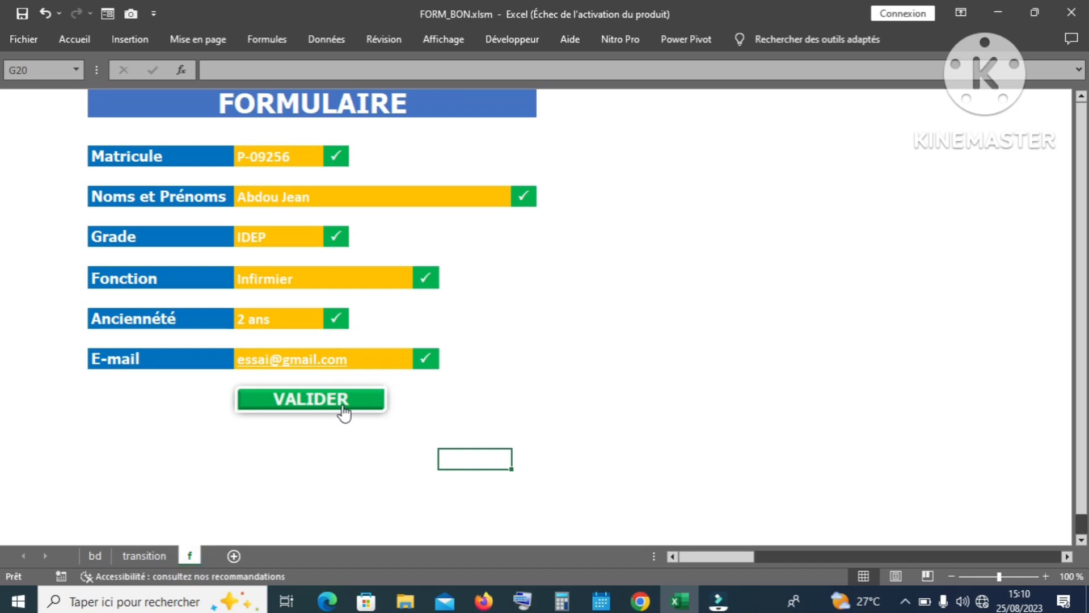
click(90, 551)
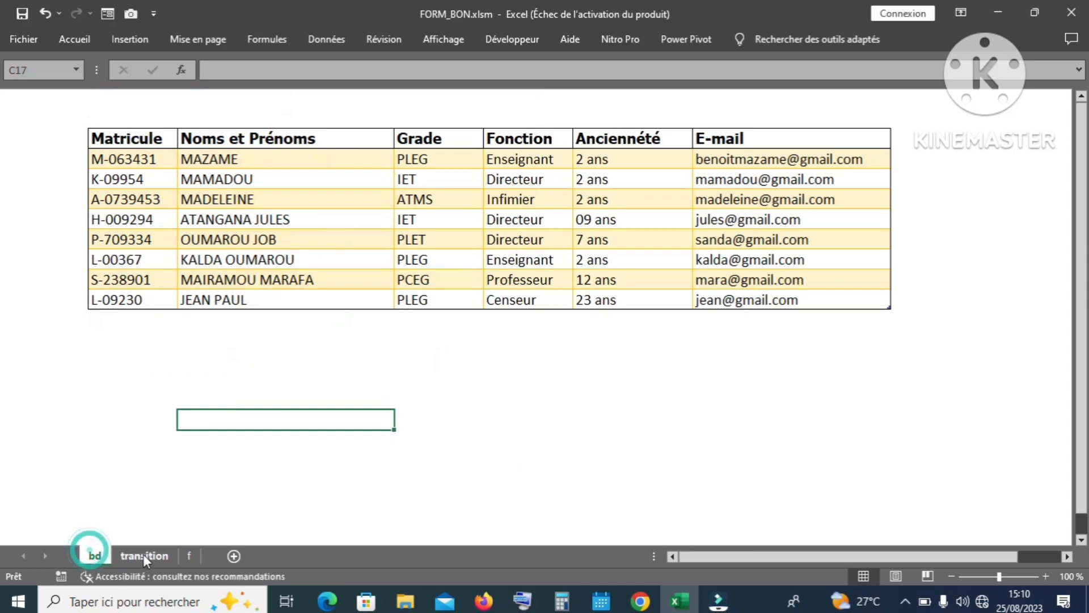
click(188, 557)
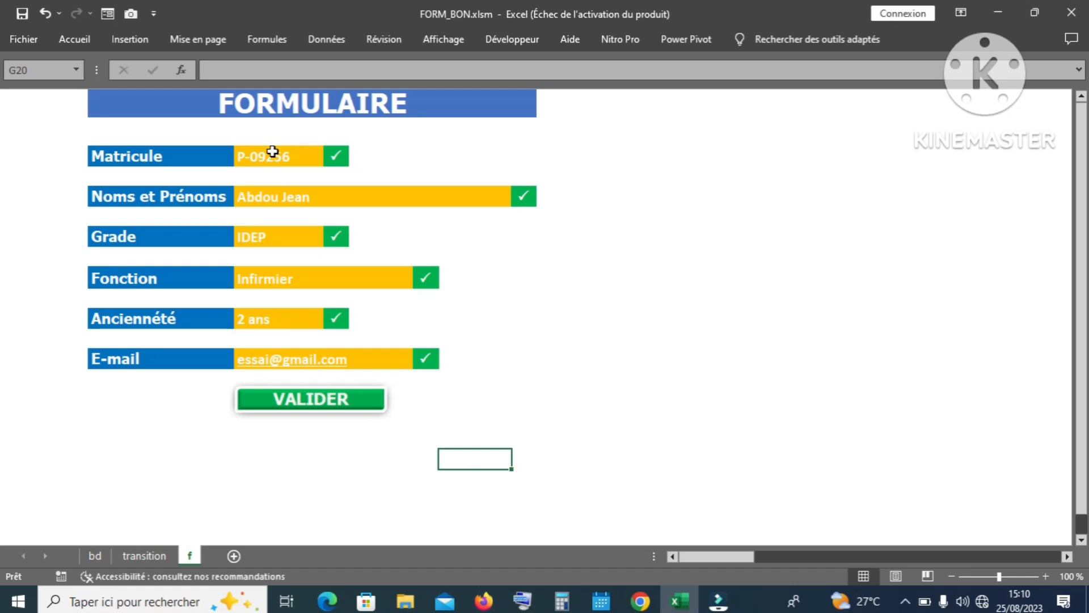
click(273, 152)
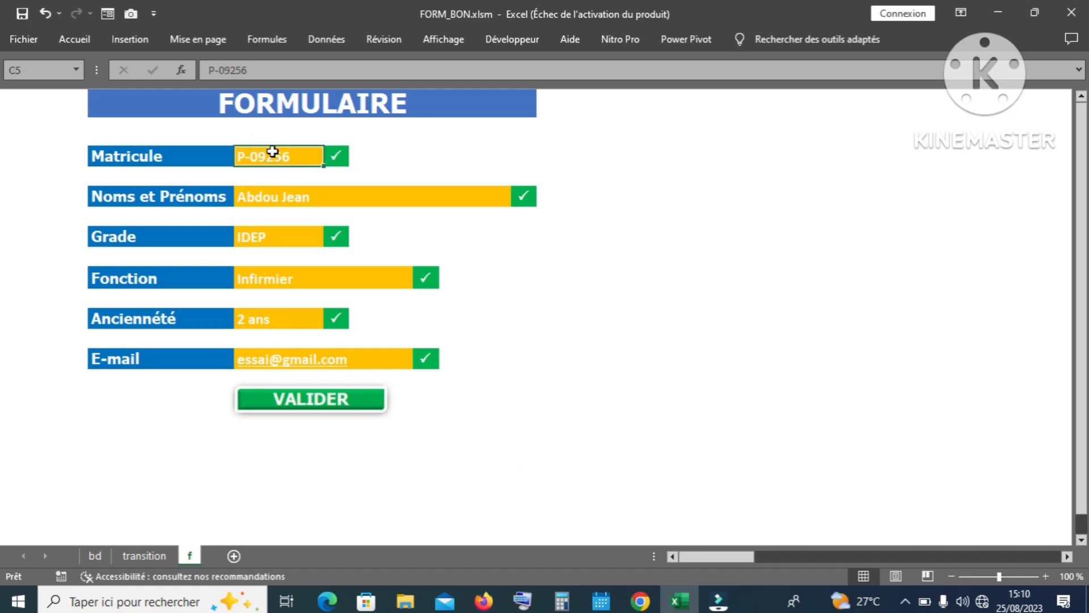
key(Delete)
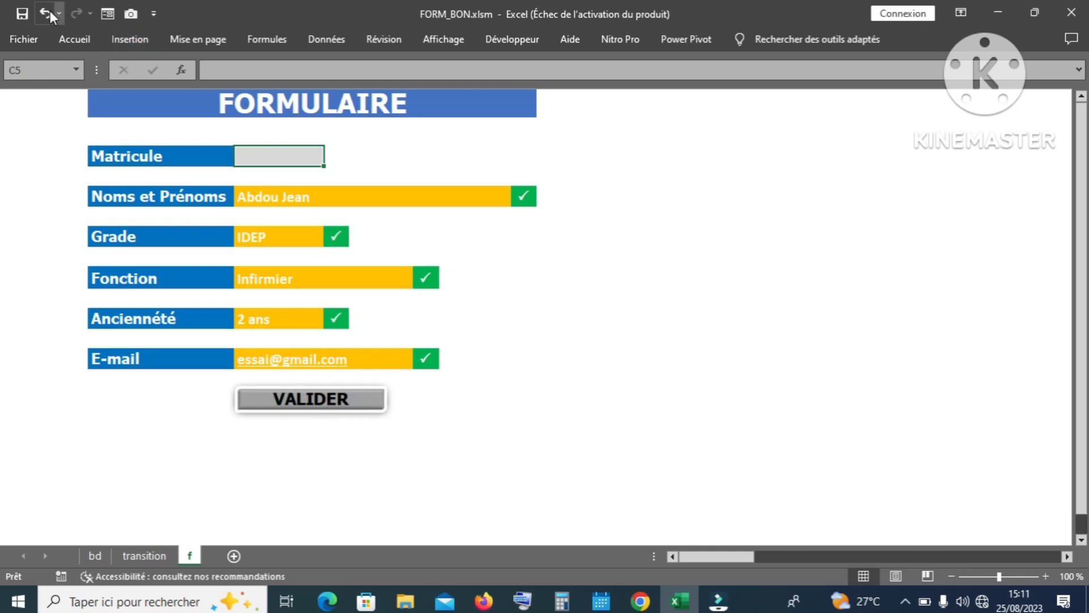
Step: Restore the Matricule, test clearing the name, check its H7 tick formula, and undo
text(P-09256)
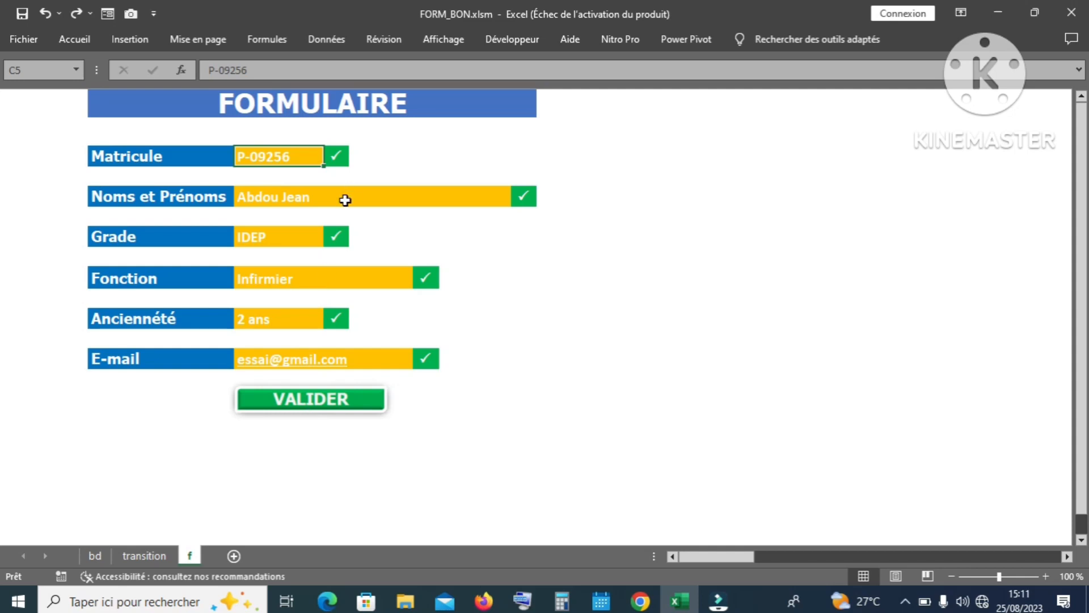
click(344, 199)
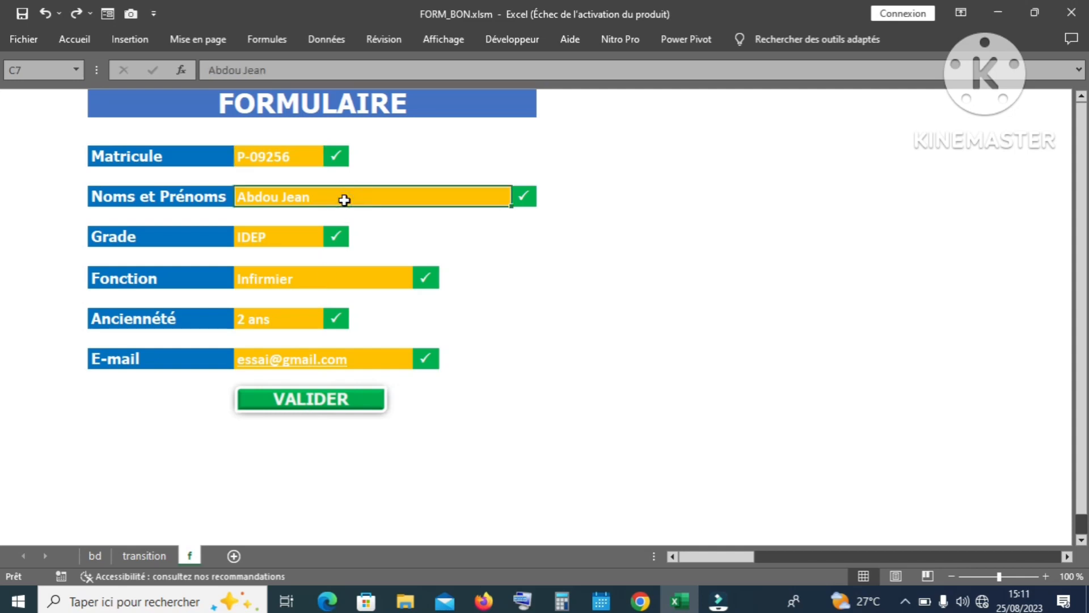
key(Delete)
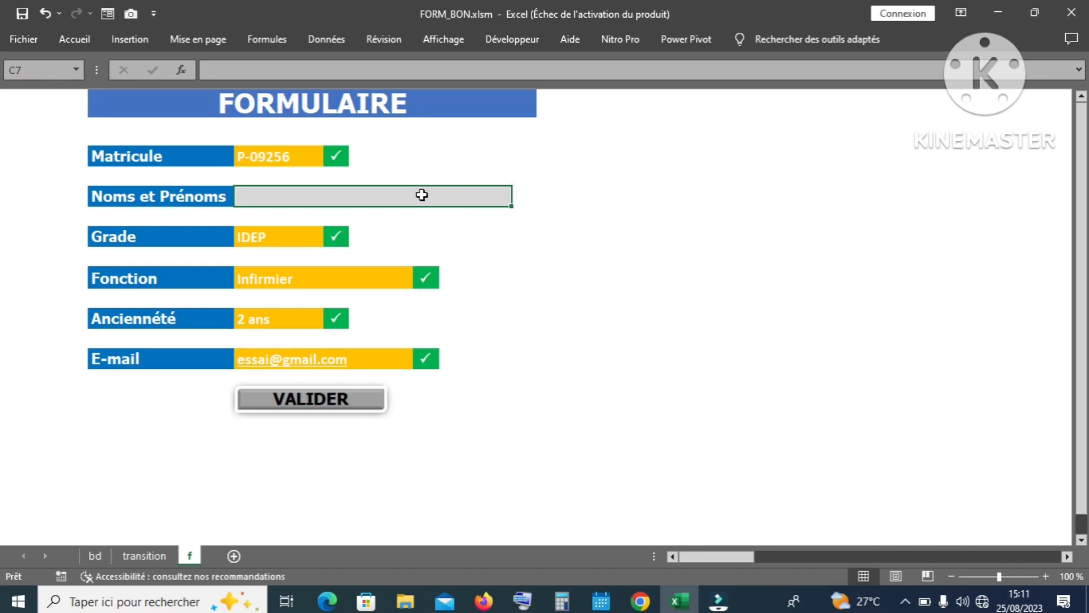
click(531, 200)
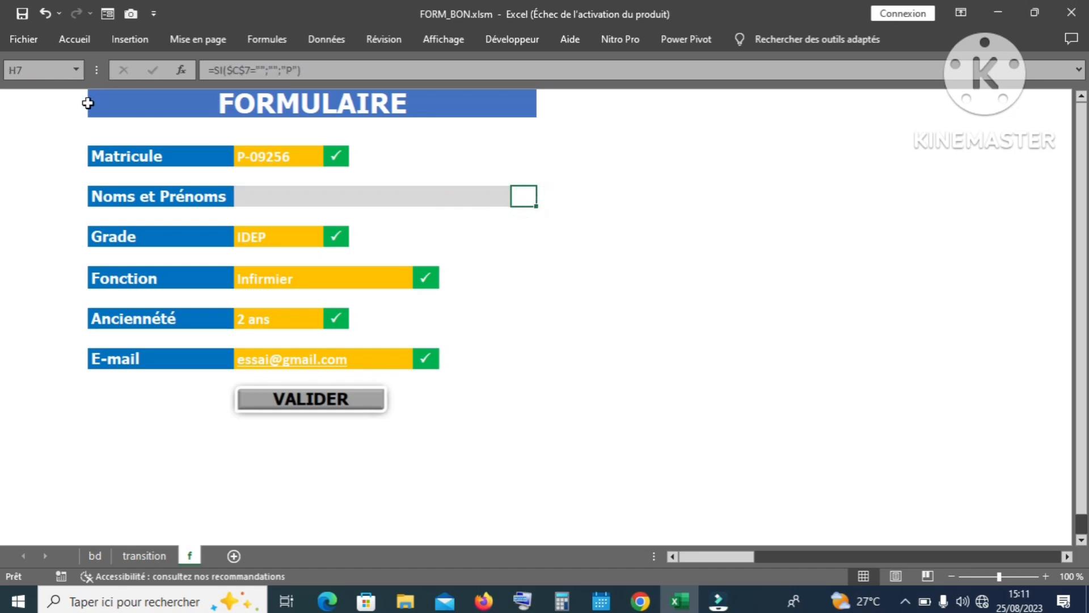
click(44, 14)
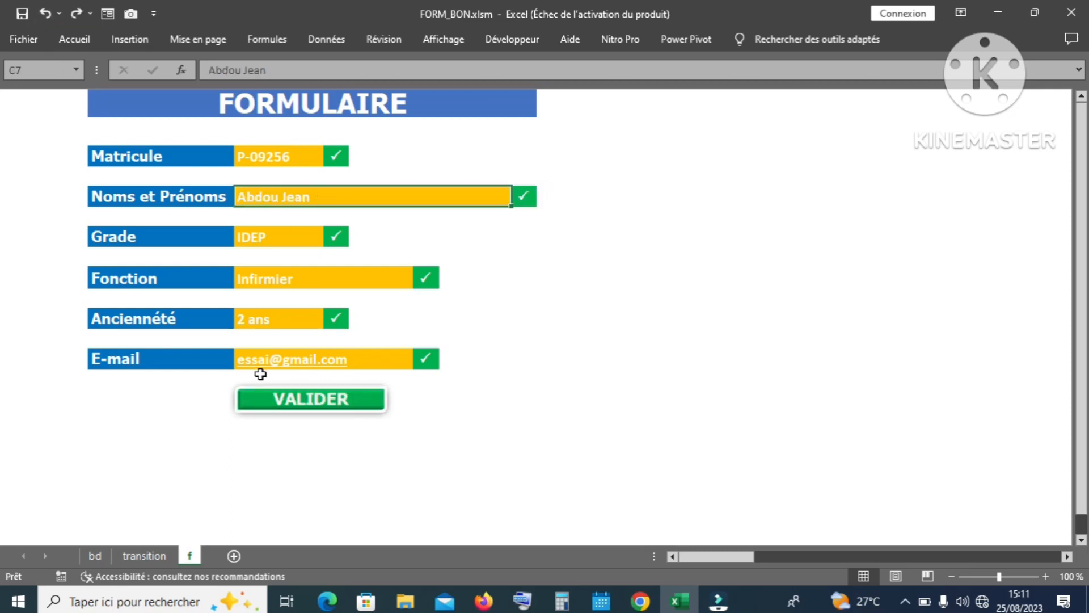
Step: Submit the record with VALIDER and confirm it appears in the bd table
click(296, 403)
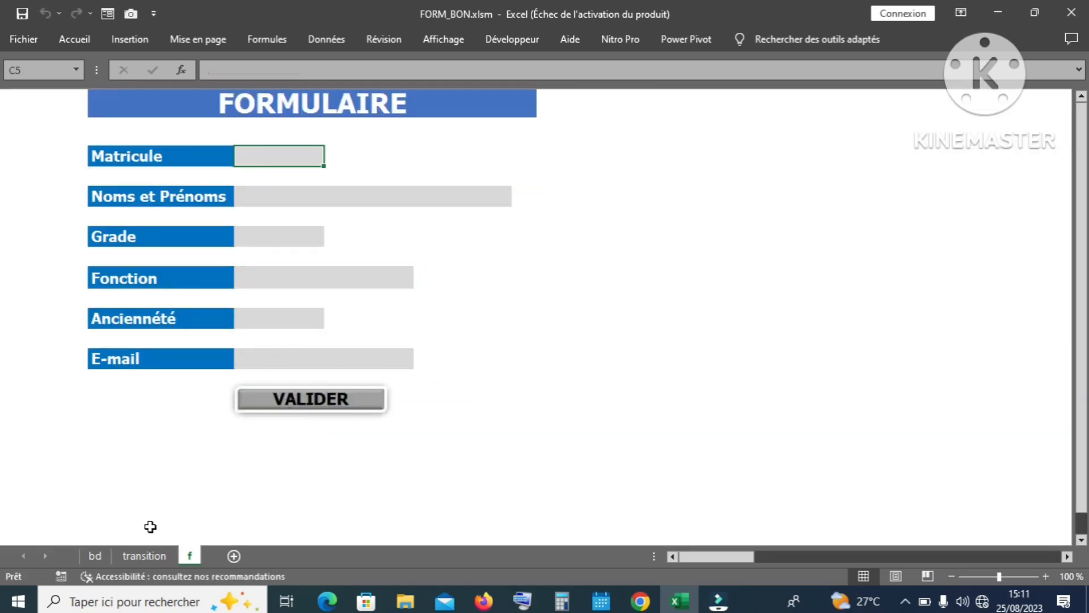
click(101, 556)
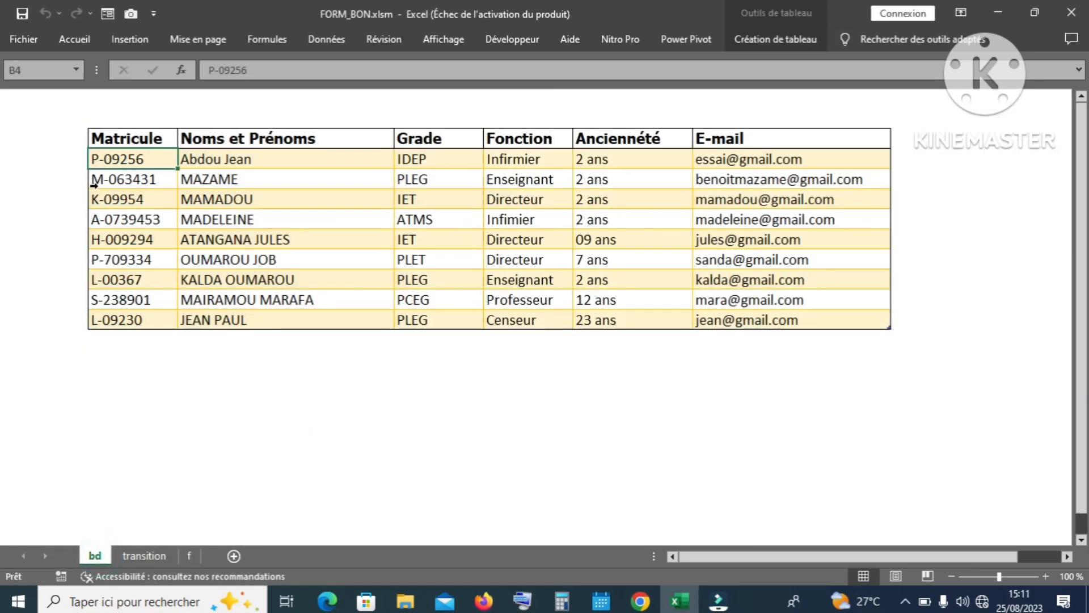
click(190, 556)
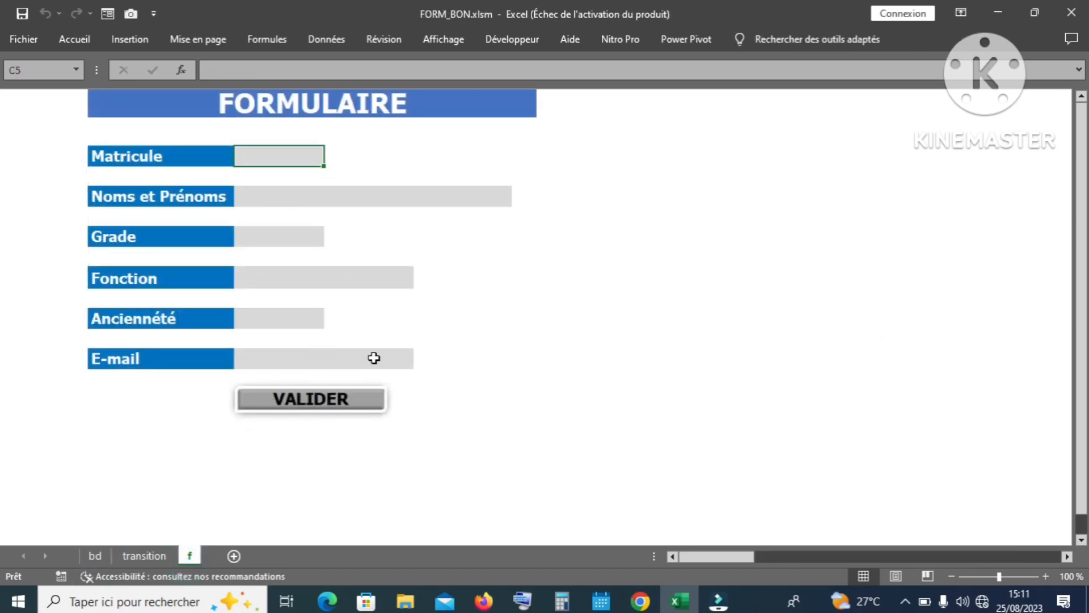
click(281, 160)
Step: Enter a new Matricule in C5 and the person's full name in C7
click(285, 157)
text(M)
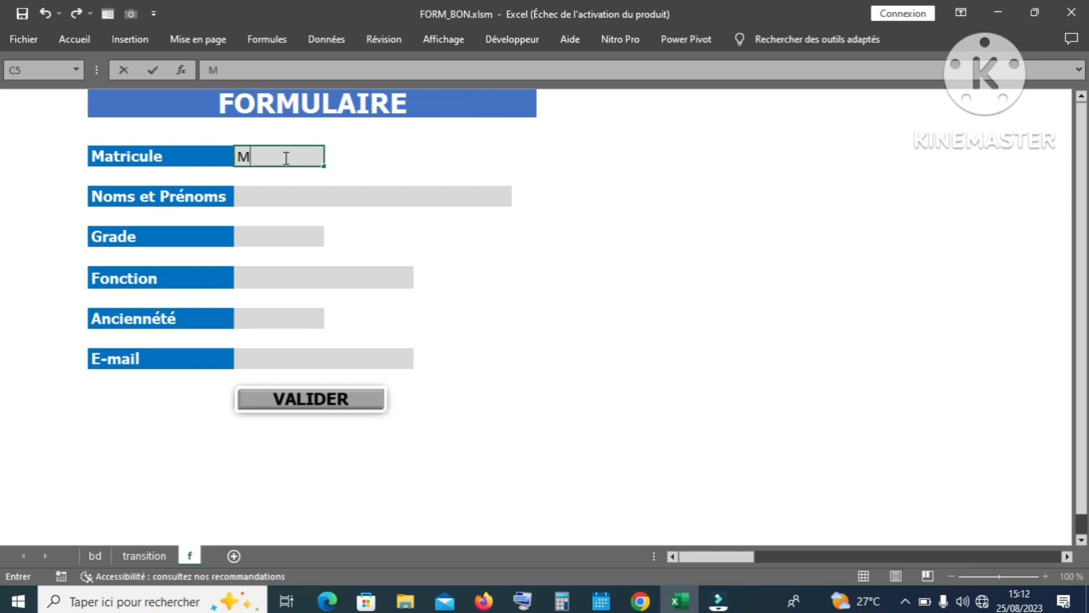
text(-092782)
key(Return)
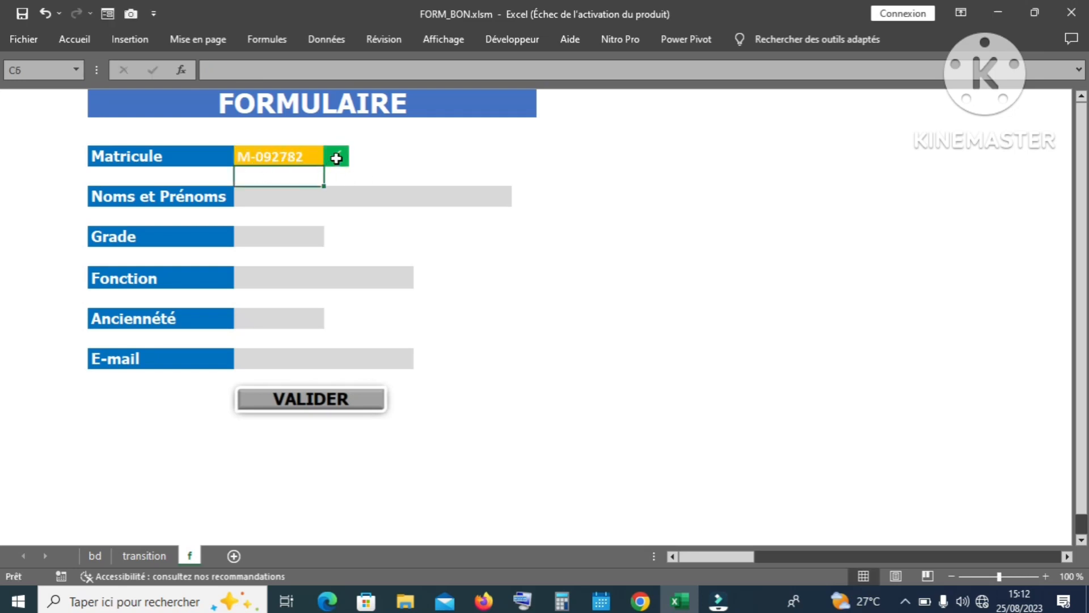
click(305, 194)
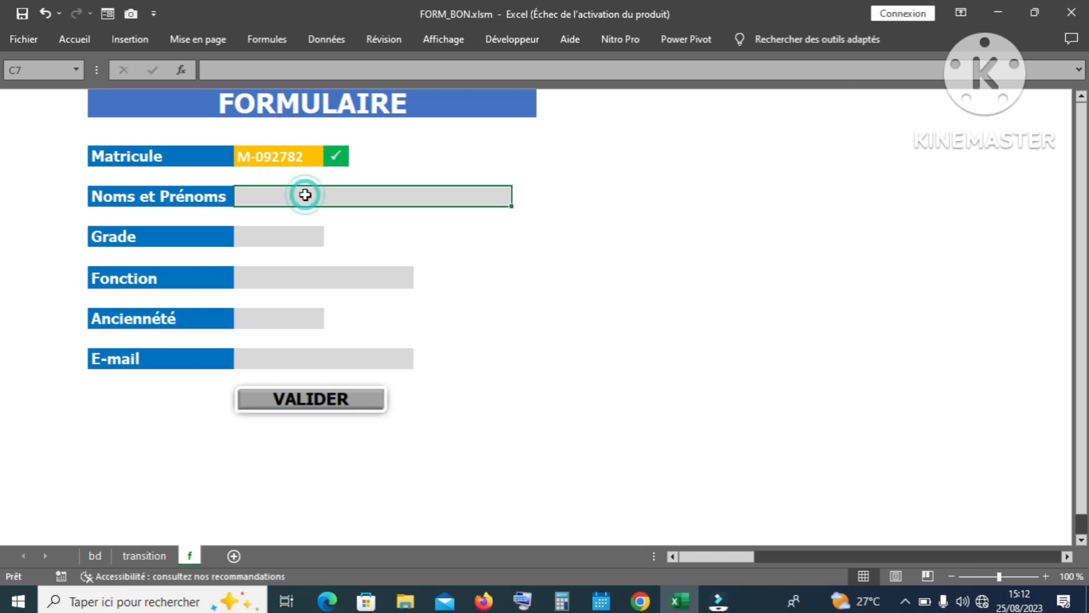
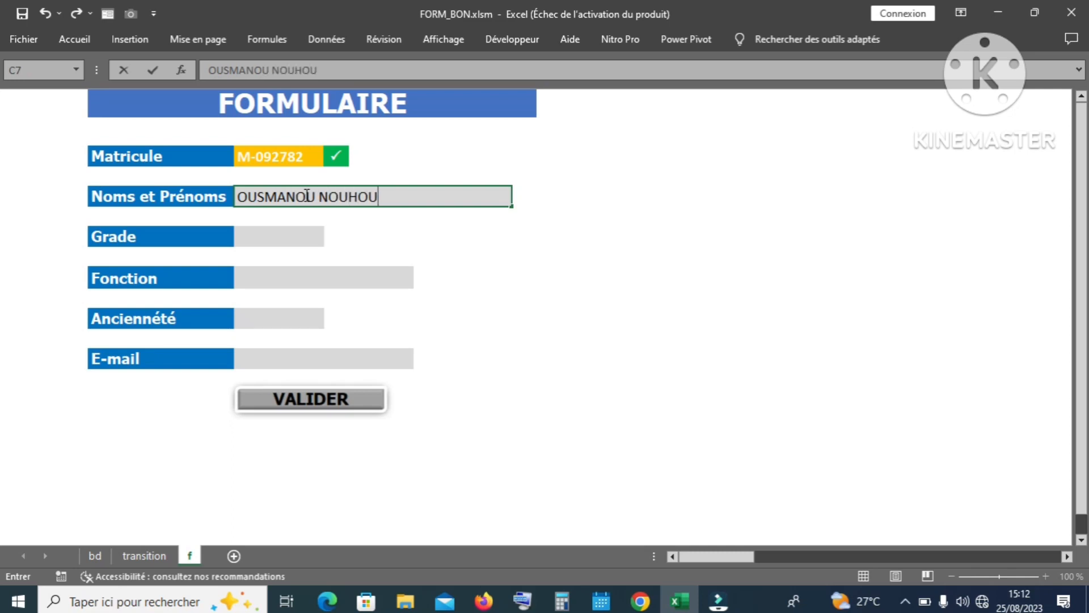
key(Return)
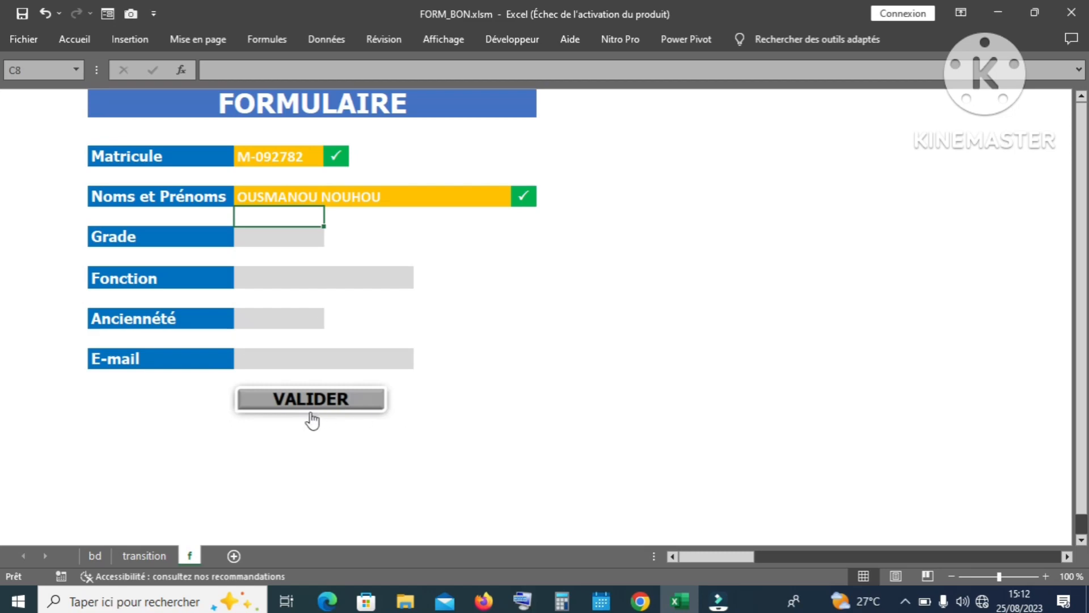
Step: Glance at the bd table, return to the form, and bring up the open workbooks
click(95, 560)
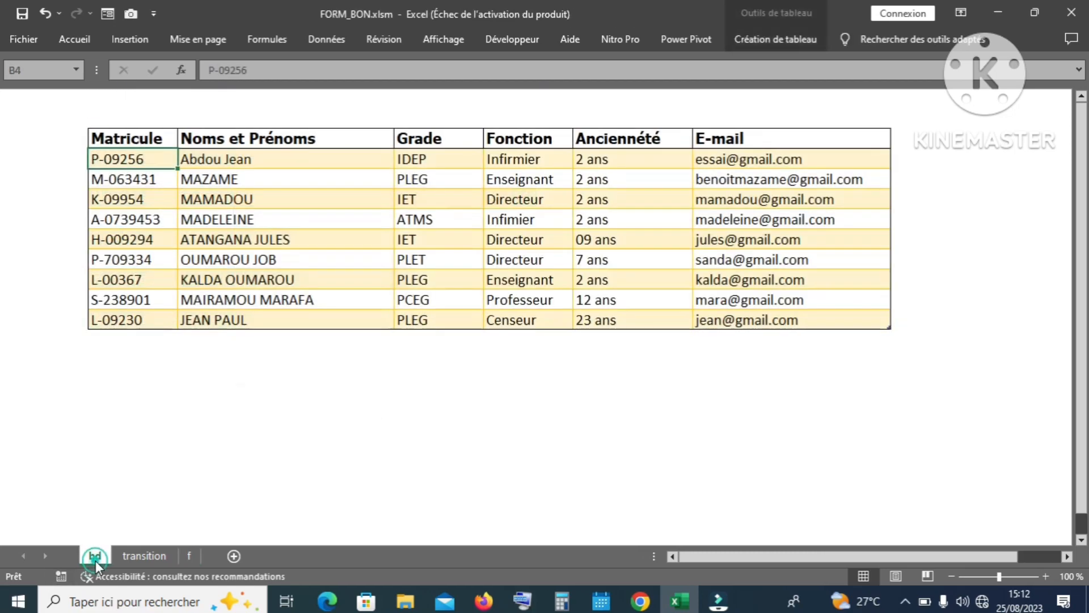
click(189, 559)
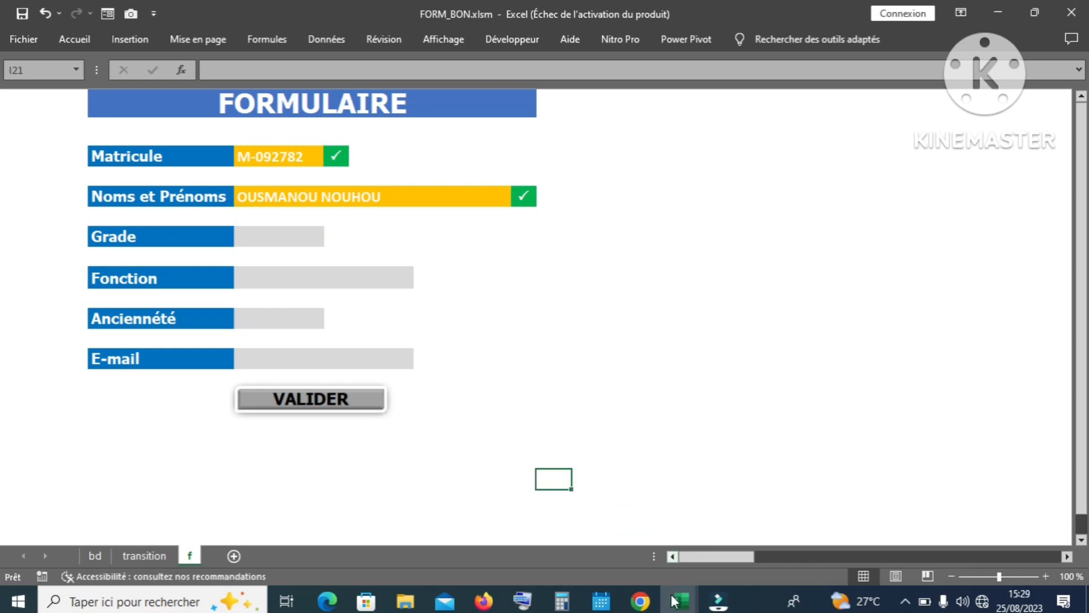
click(679, 602)
Step: In Classeur2, fill C5:C10 with the series 1–6 beside the labels
click(742, 505)
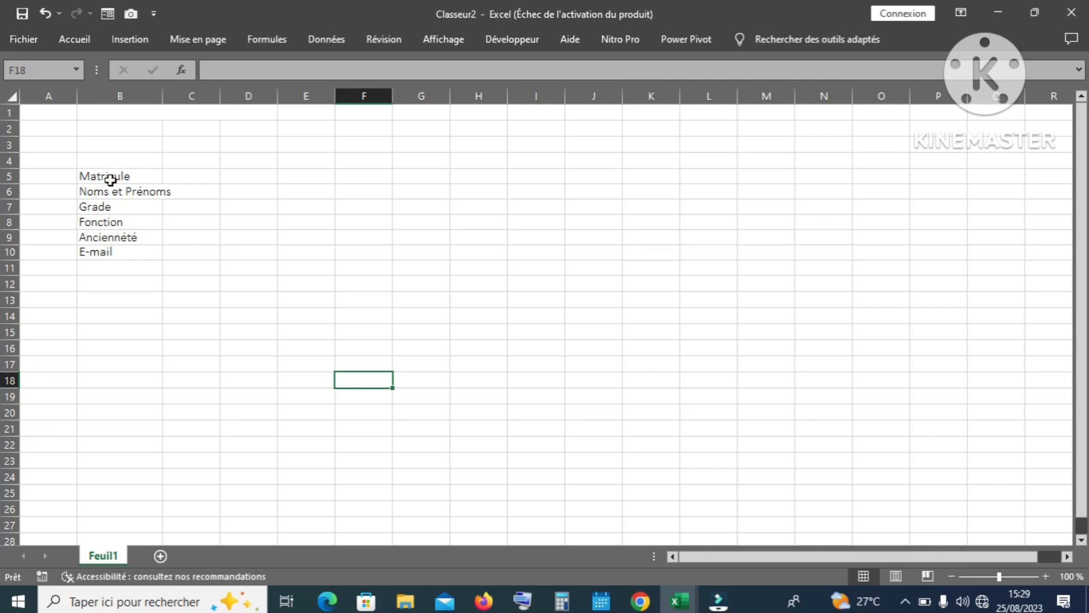
click(181, 177)
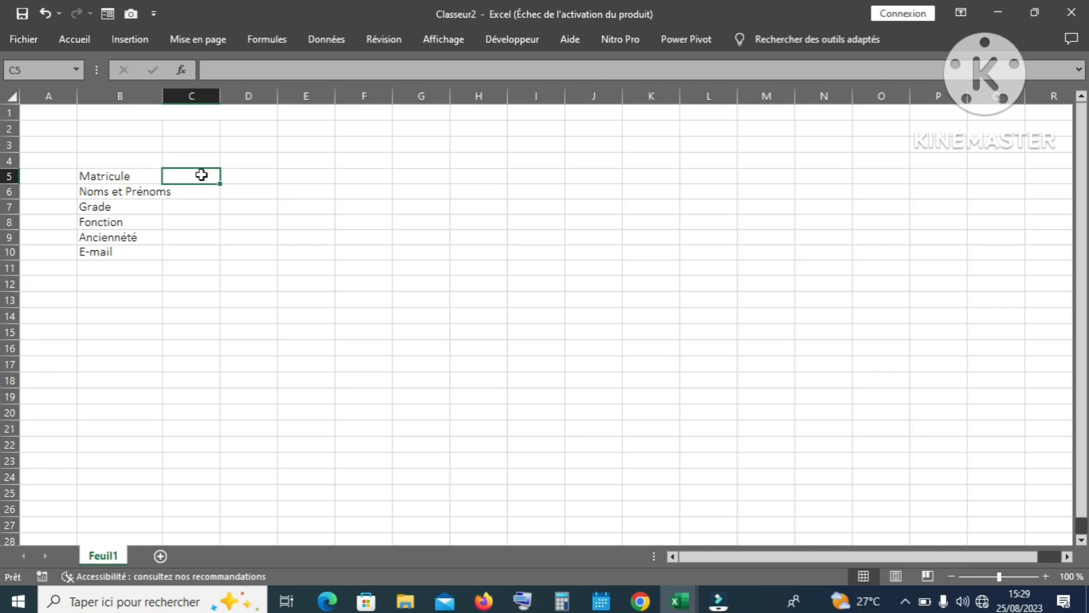
text(1)
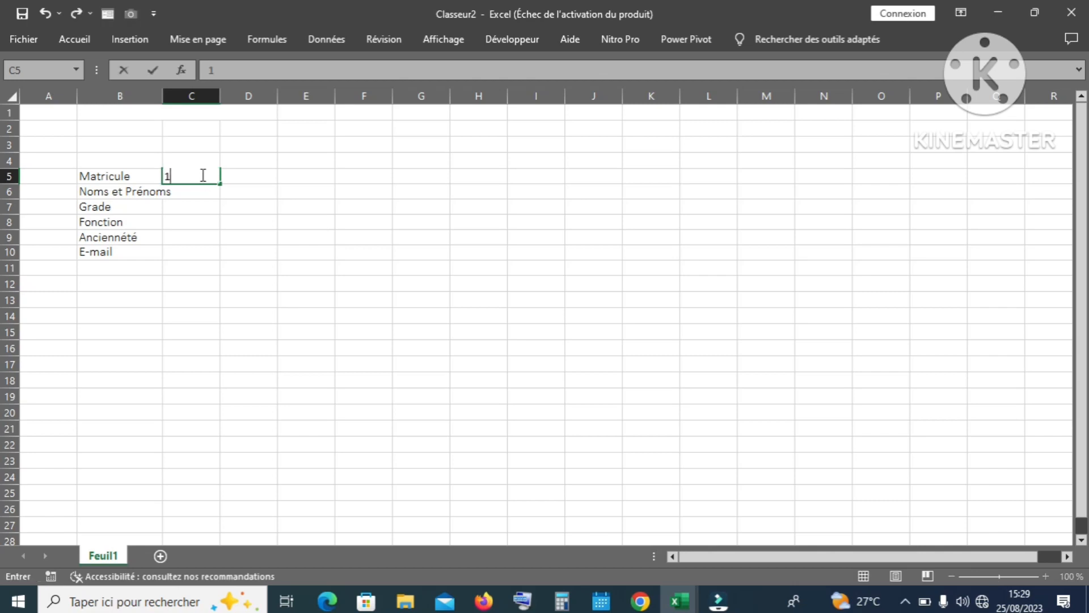
key(Return)
click(202, 175)
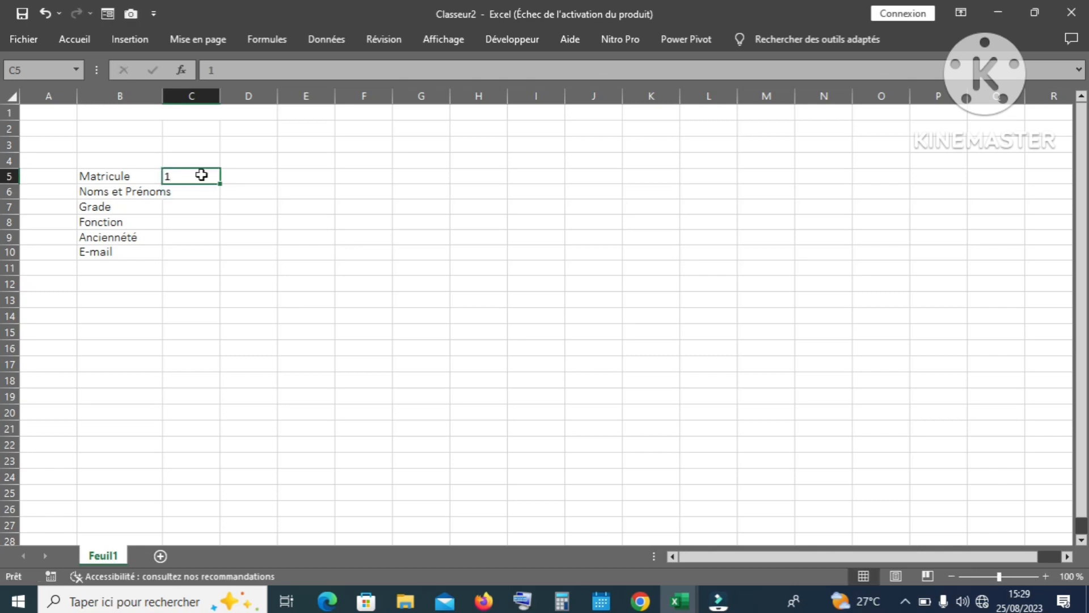
drag(219, 180, 220, 183)
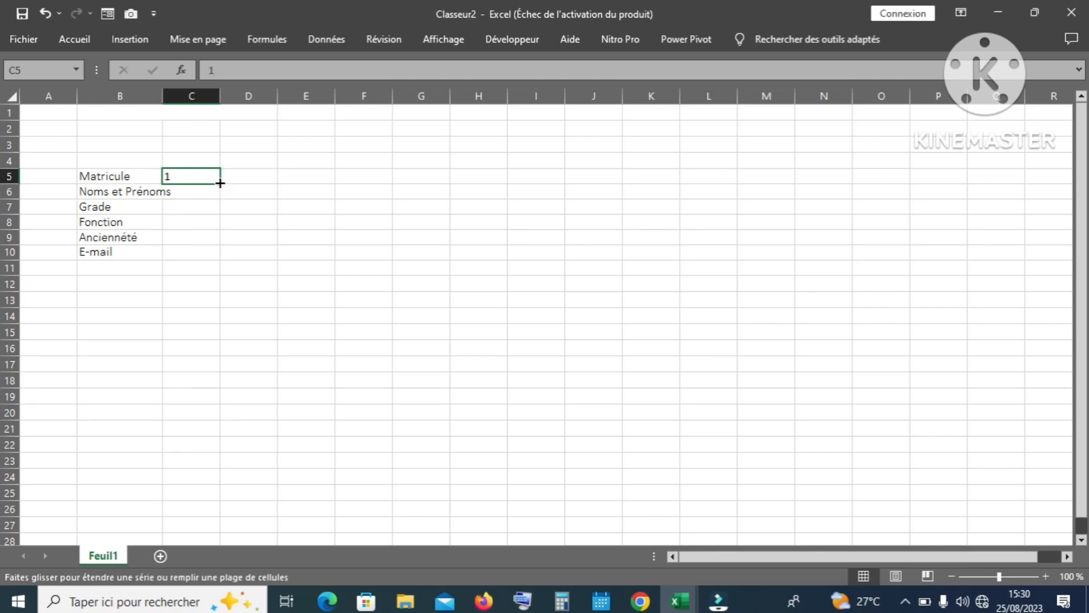
drag(220, 183, 218, 260)
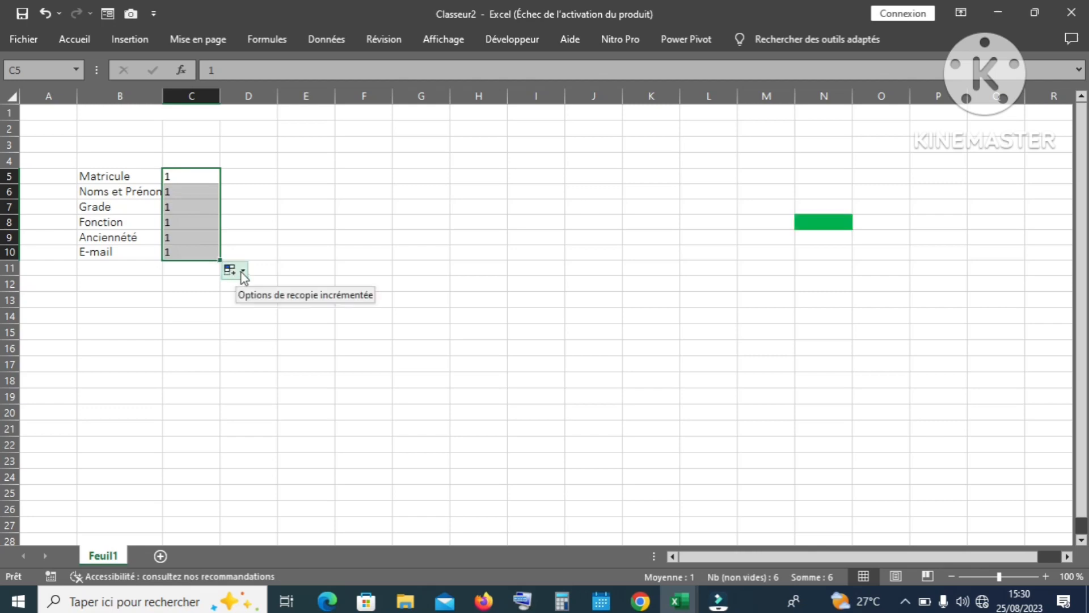
click(242, 271)
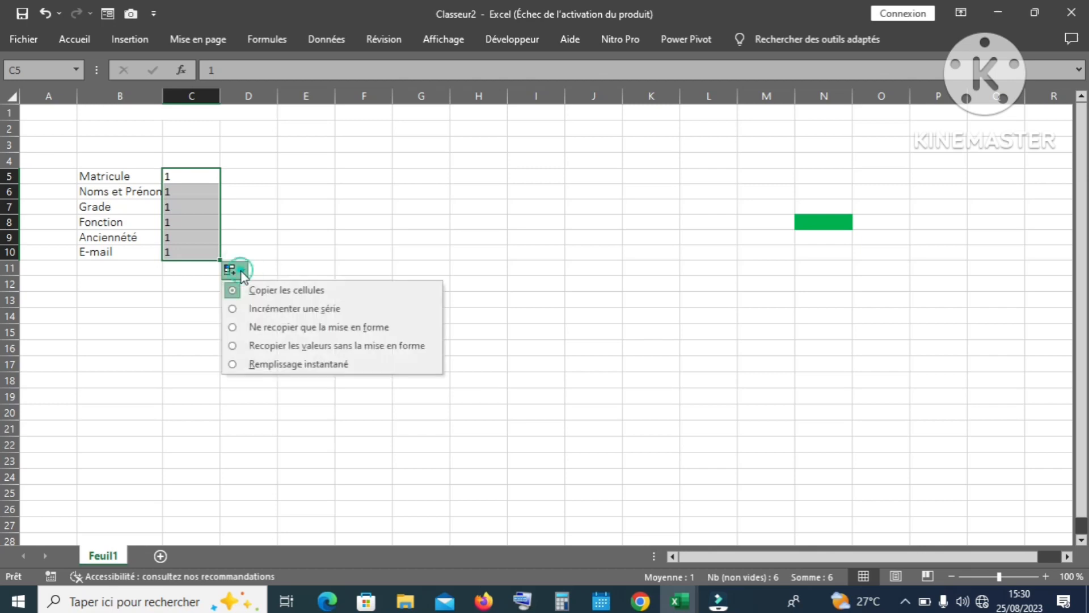
click(258, 310)
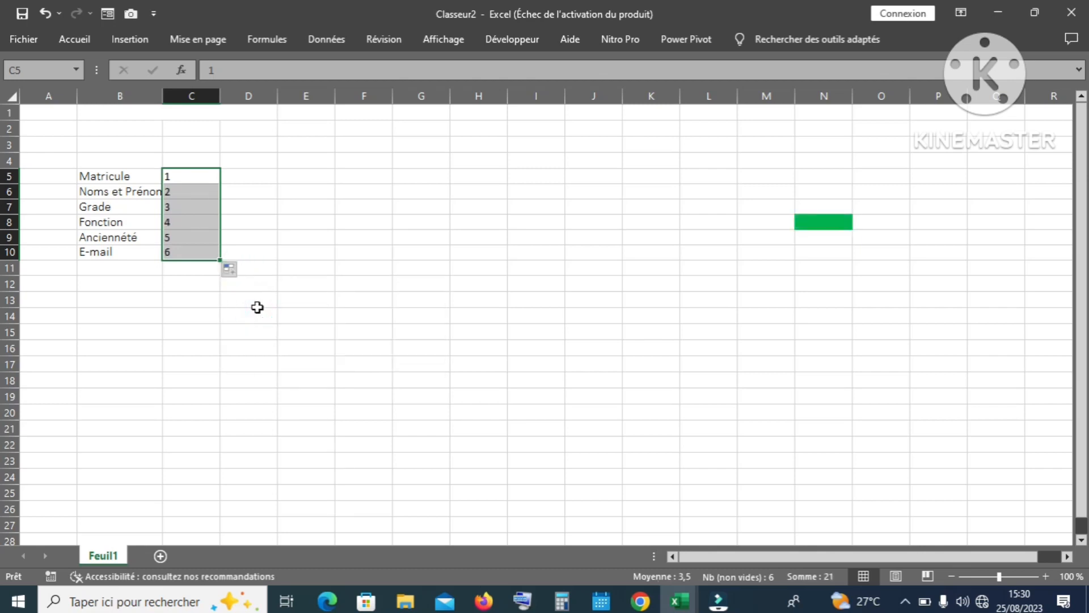
Step: Paste the 1–6 sequence into C11:C16 and select C5:C16 for filtering
key(ctrl+c)
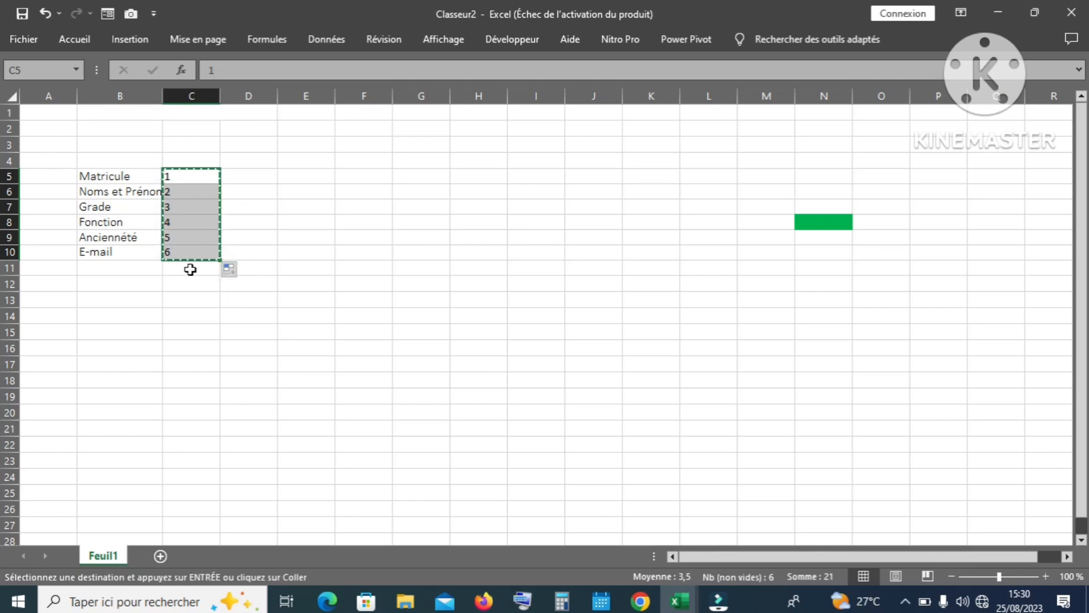
click(189, 272)
drag(188, 273, 182, 334)
drag(182, 334, 183, 346)
key(ctrl+v)
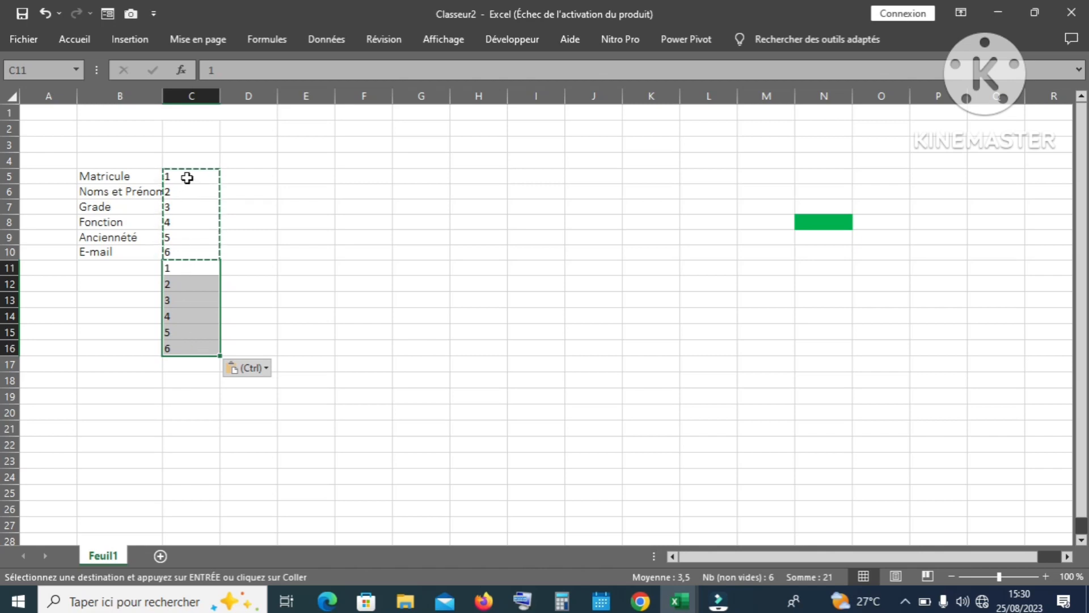
drag(187, 177, 188, 345)
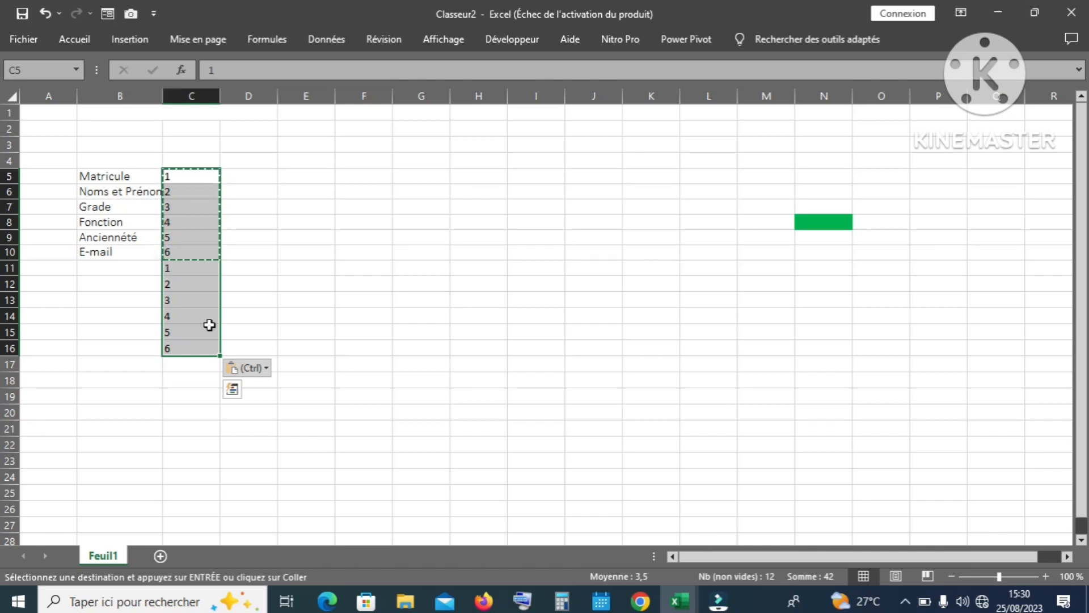
key(Escape)
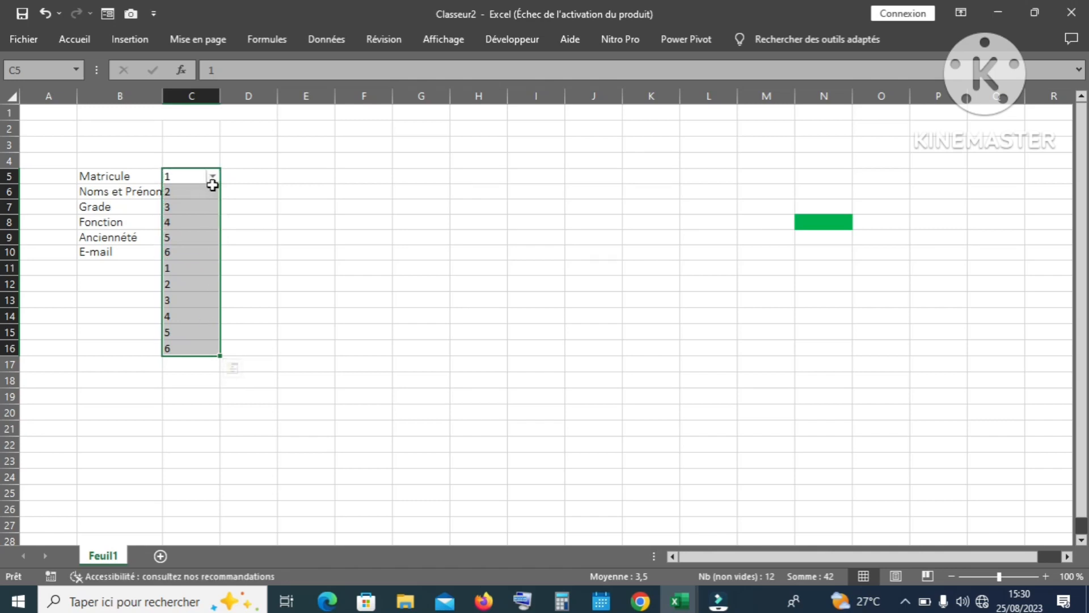
Step: Sort column C smallest to largest, expanding the sort to include the labels
click(213, 177)
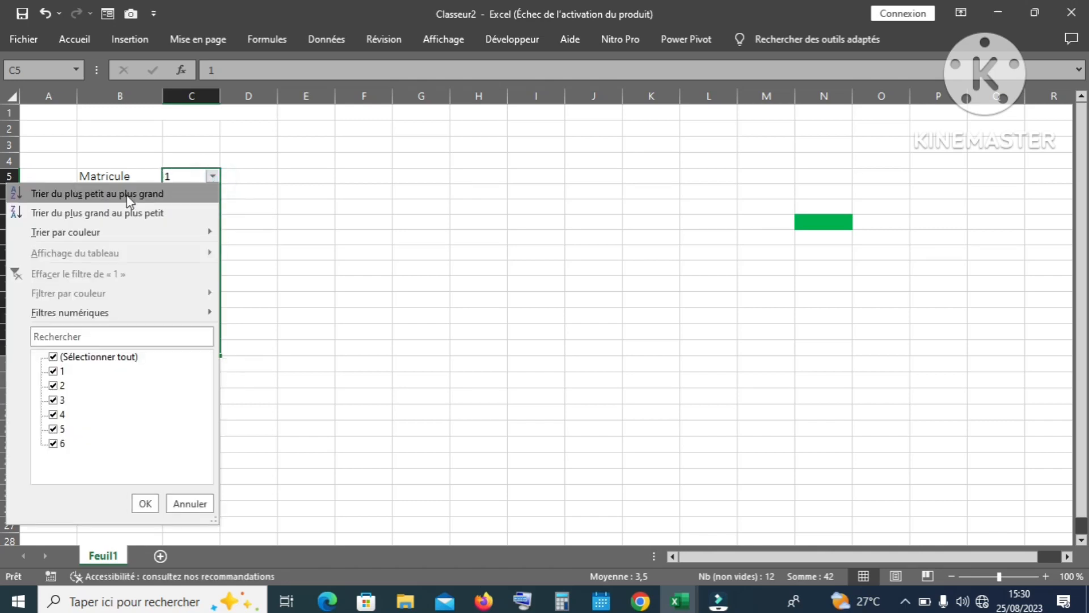
click(125, 195)
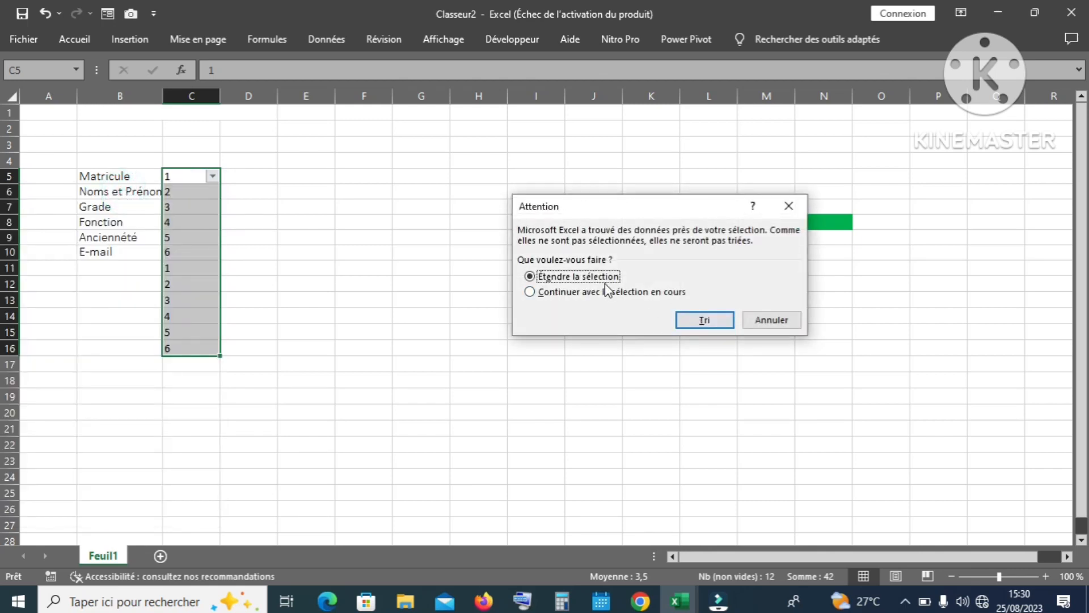
click(707, 327)
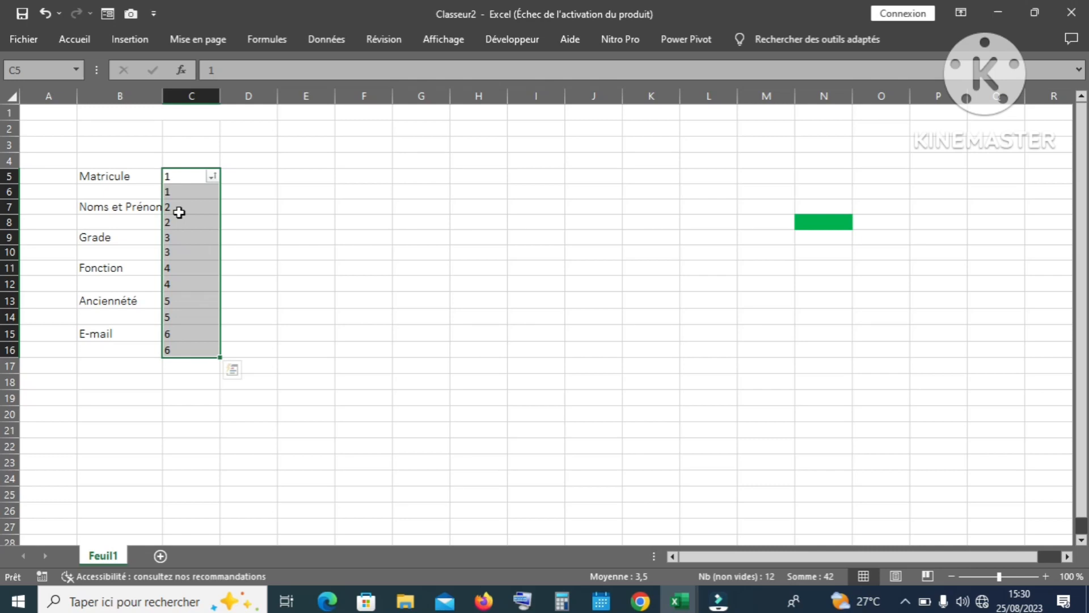
Step: Clear the helper numbers in column C, widen column B, and start selecting the labels
key(Delete)
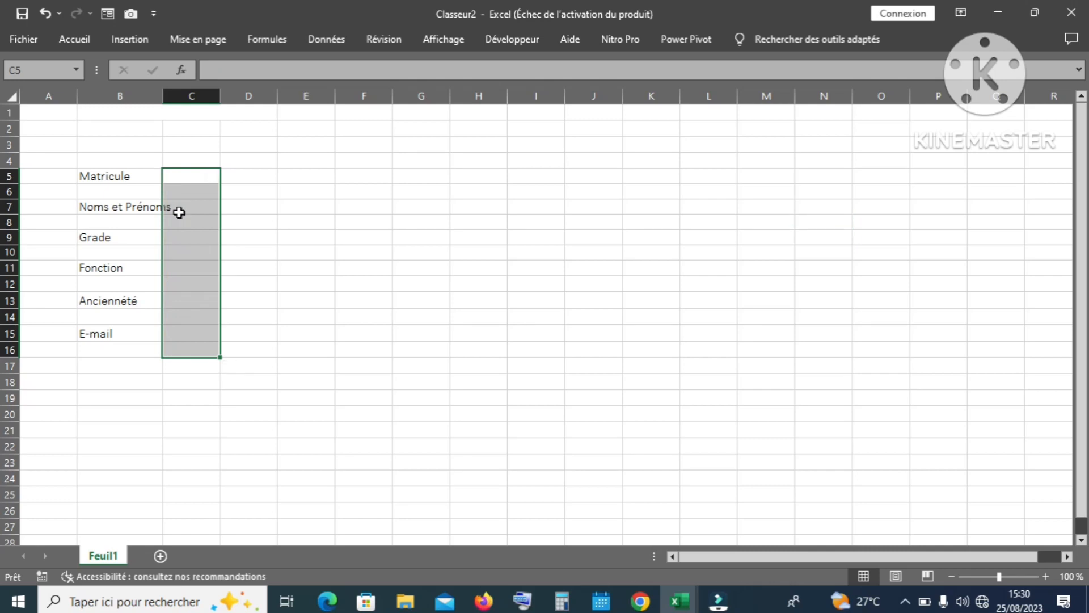
click(309, 233)
drag(163, 91, 202, 95)
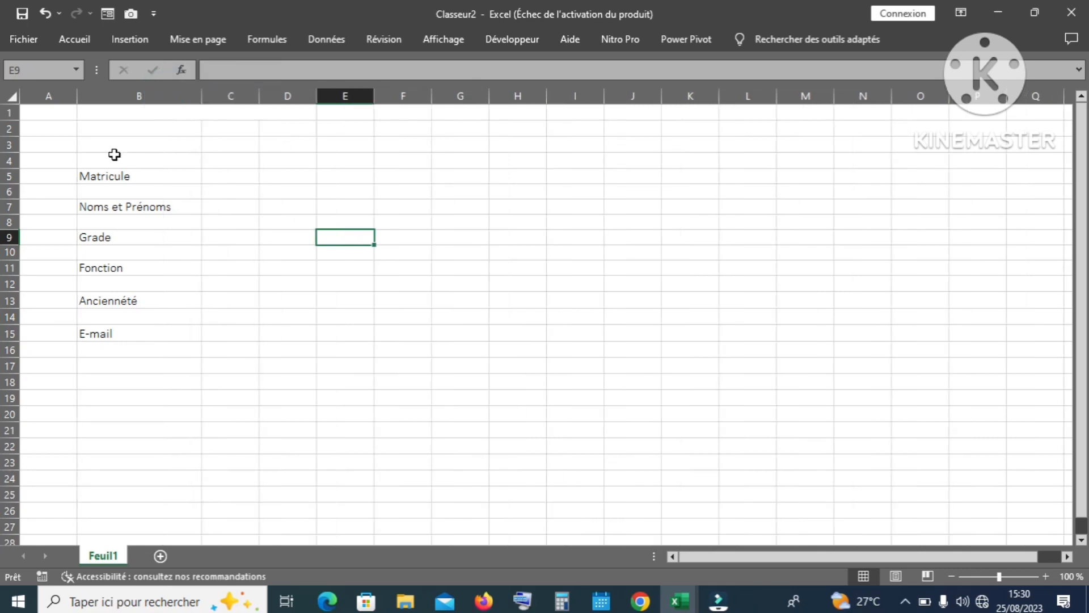
click(116, 179)
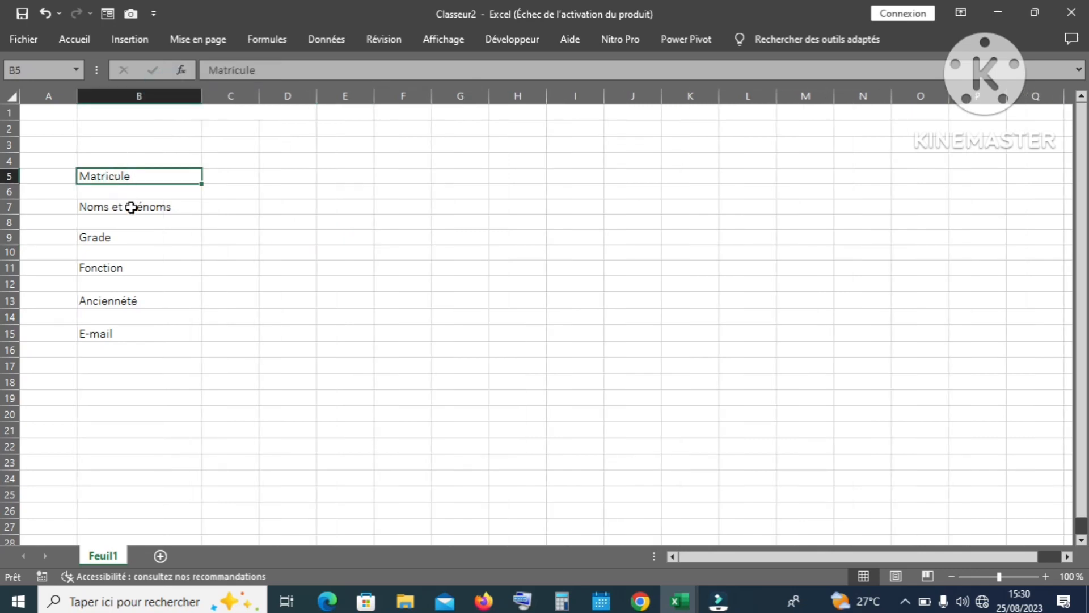
ctrl+click(129, 207)
Step: Select all six labels from Matricule to E-mail and fill them blue
ctrl+click(119, 236)
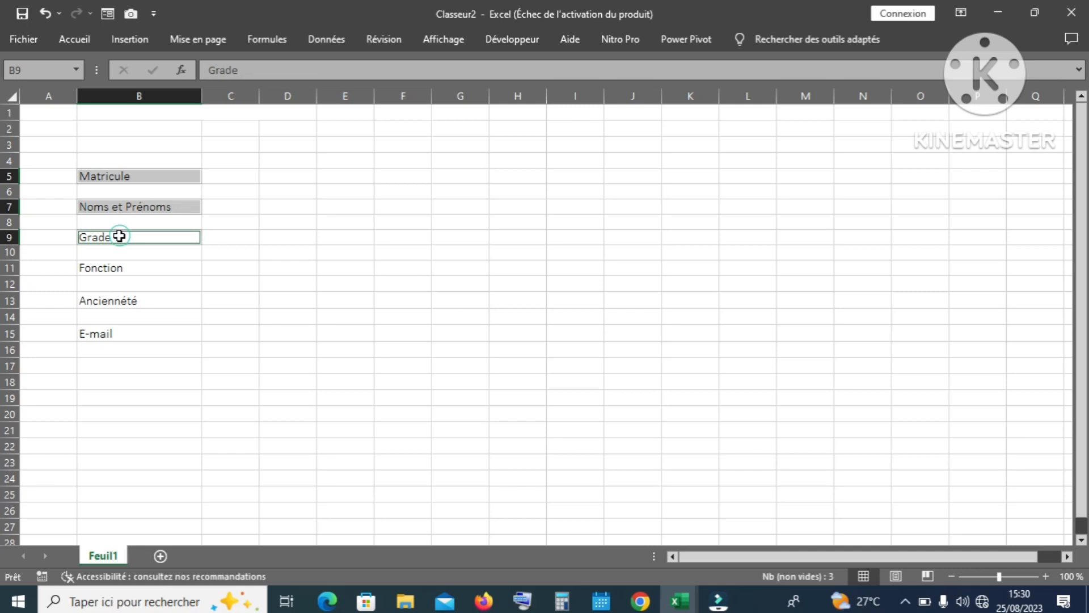
ctrl+click(116, 268)
ctrl+click(119, 302)
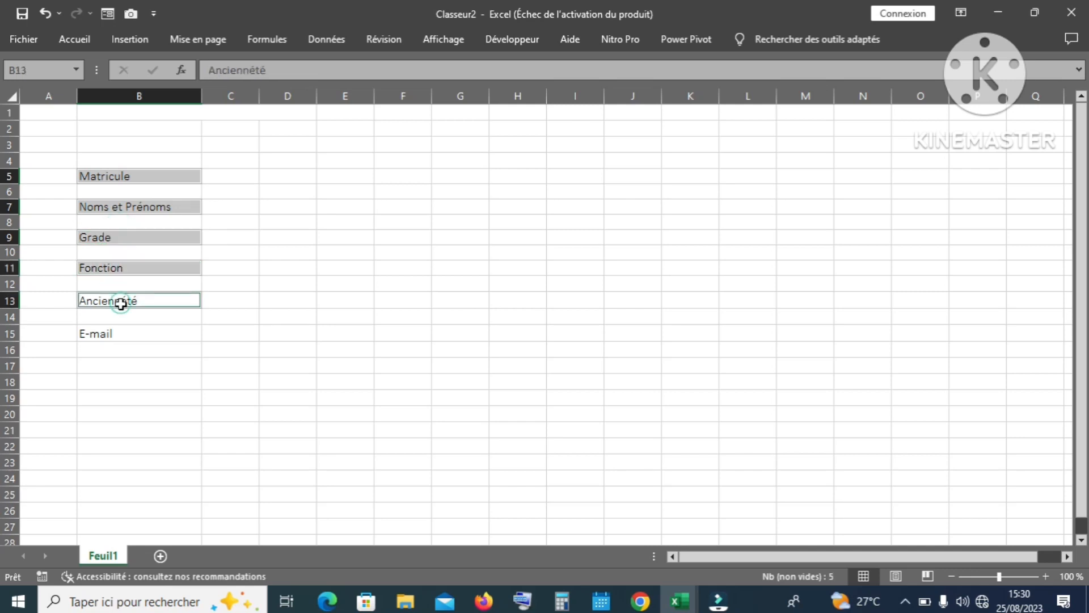
ctrl+click(105, 333)
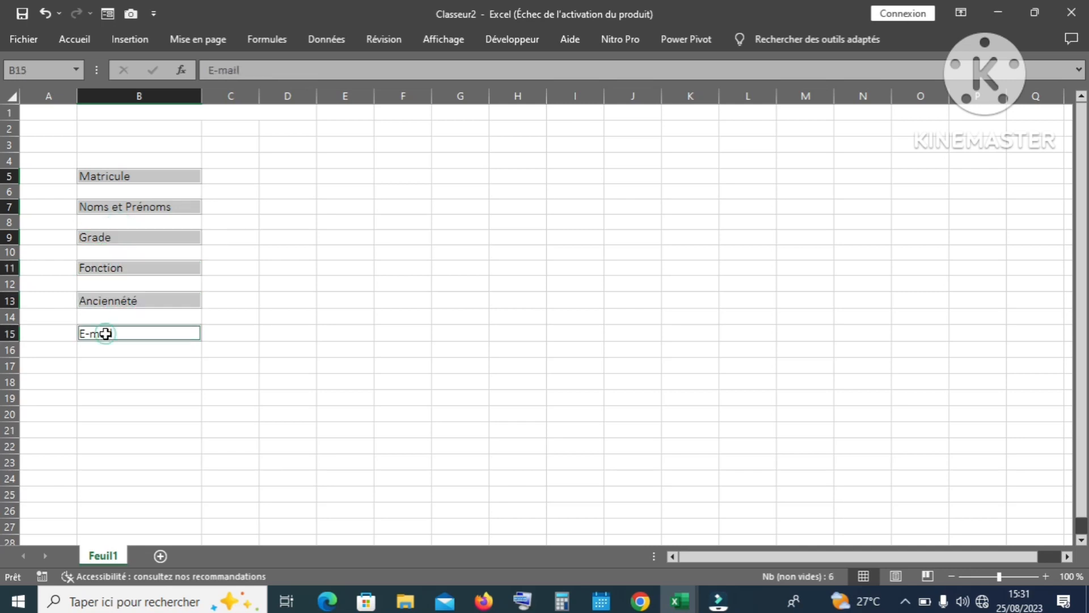
click(88, 39)
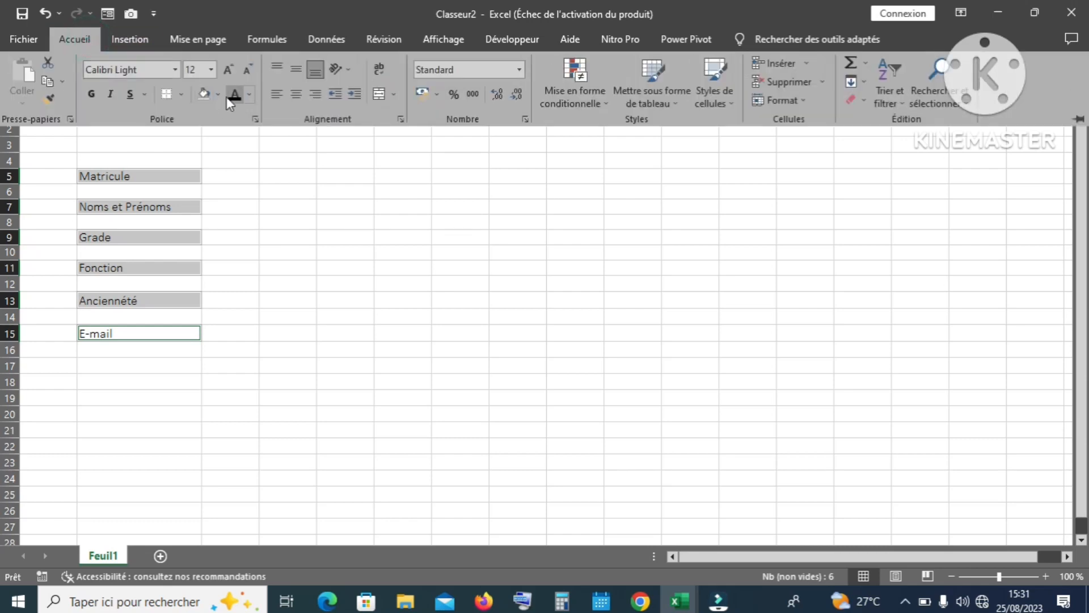
click(220, 94)
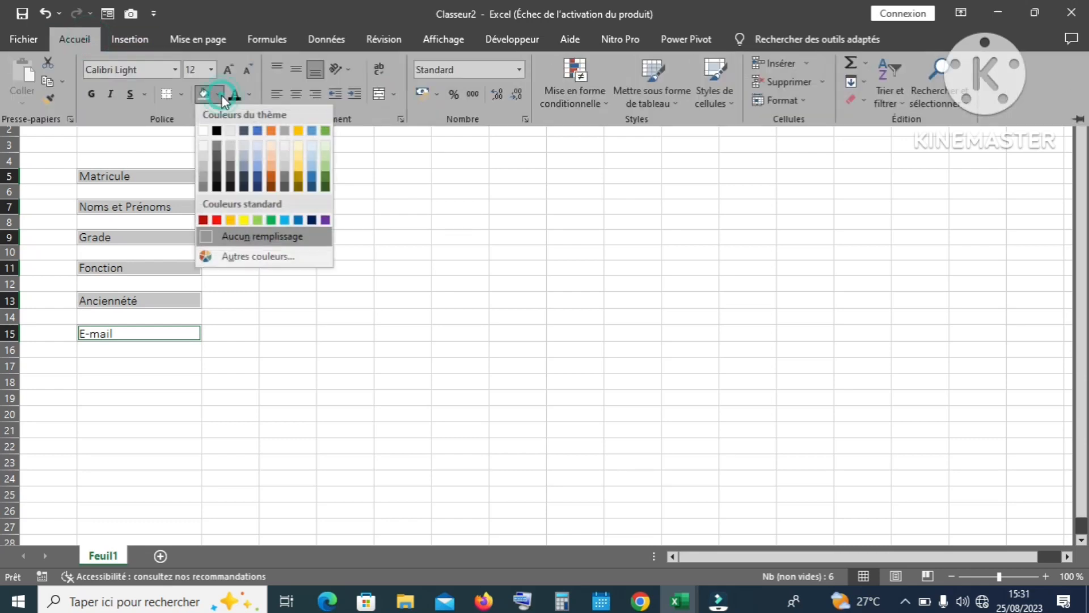
click(257, 131)
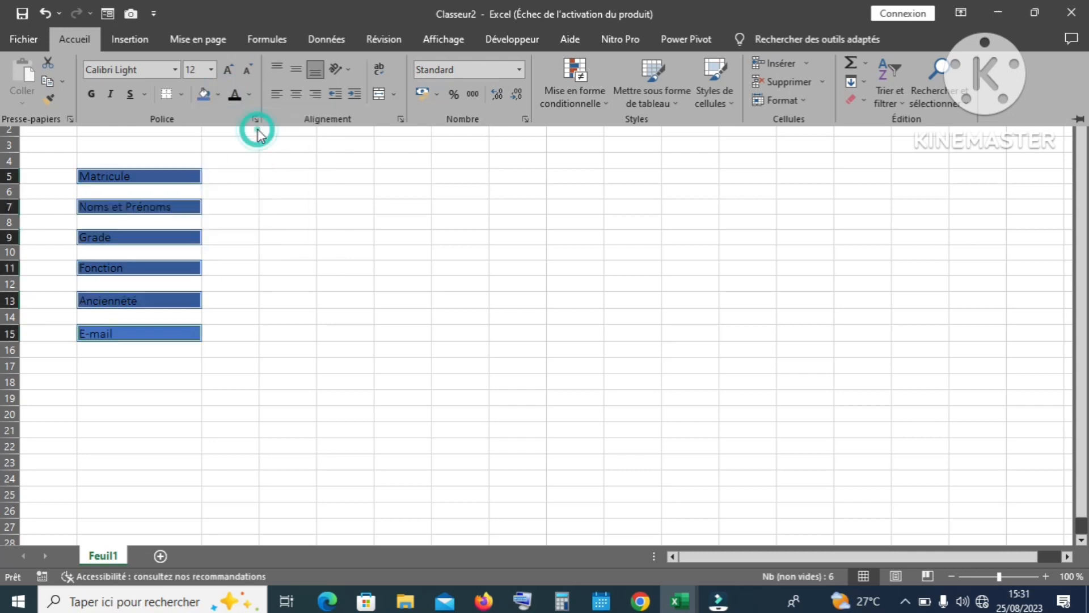
Step: Make the label text bold, Tahoma and white
click(91, 94)
click(119, 70)
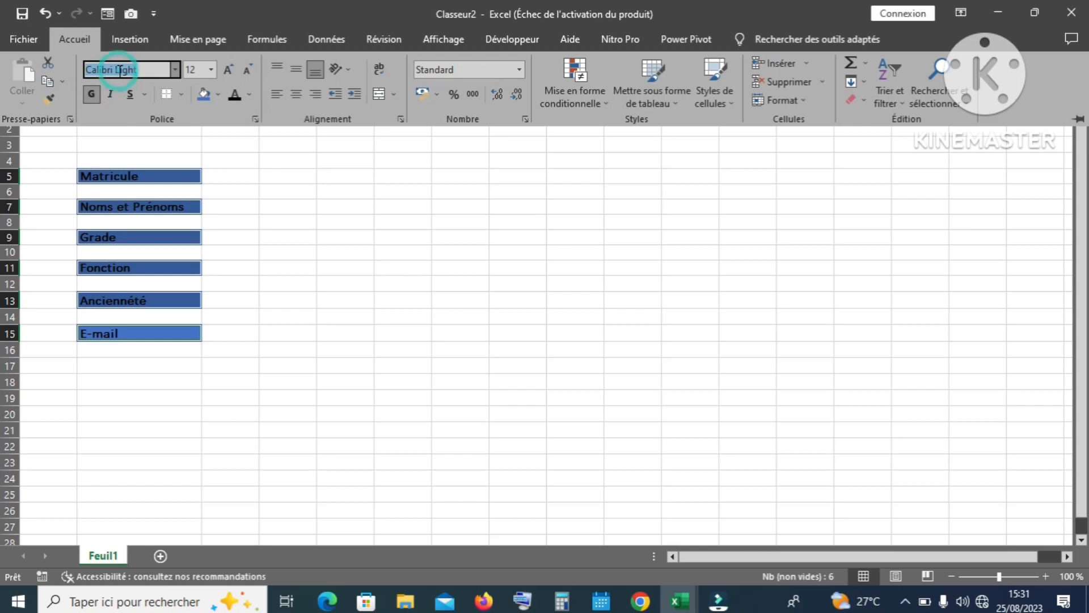
text(Tahoma)
key(Return)
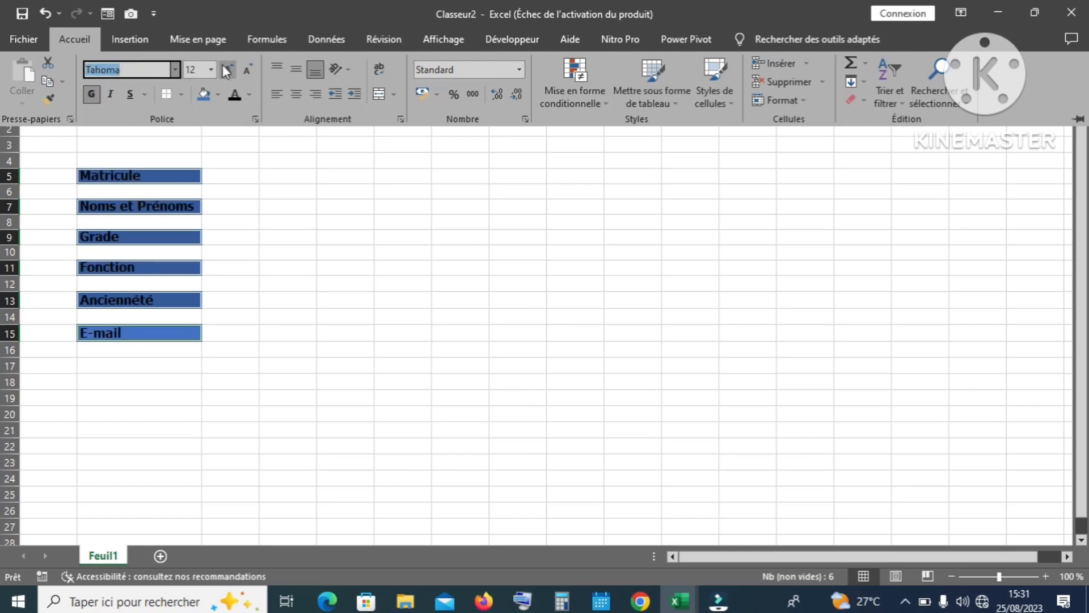
click(249, 94)
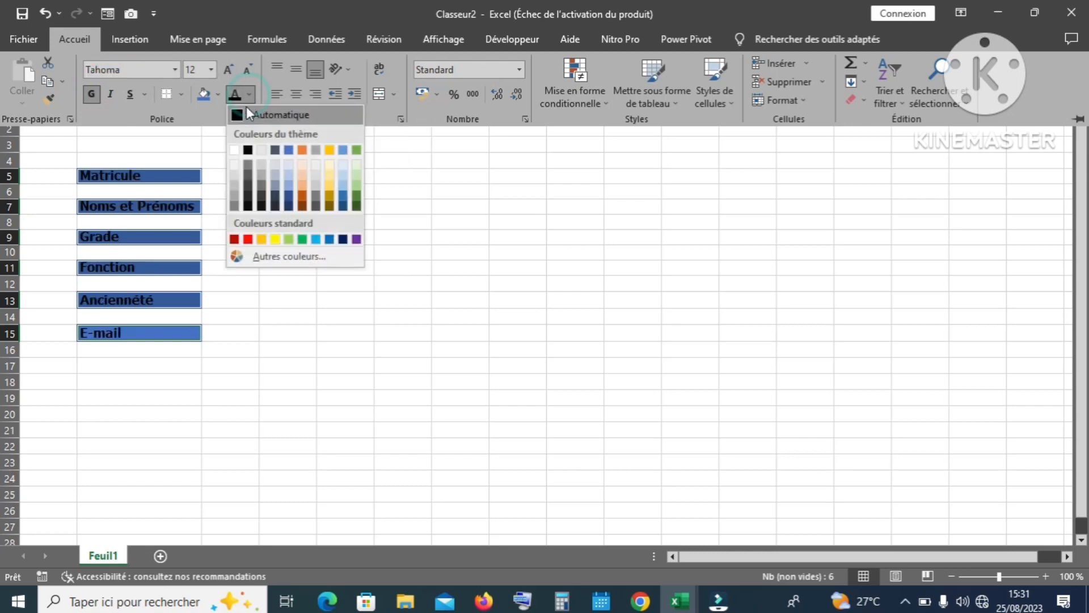
click(234, 149)
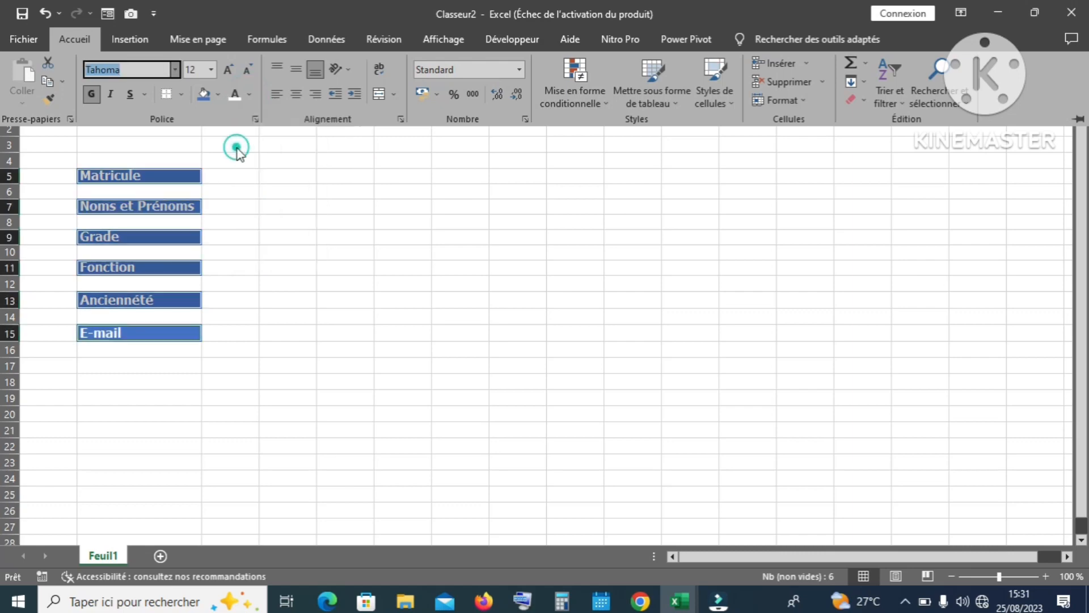
click(246, 211)
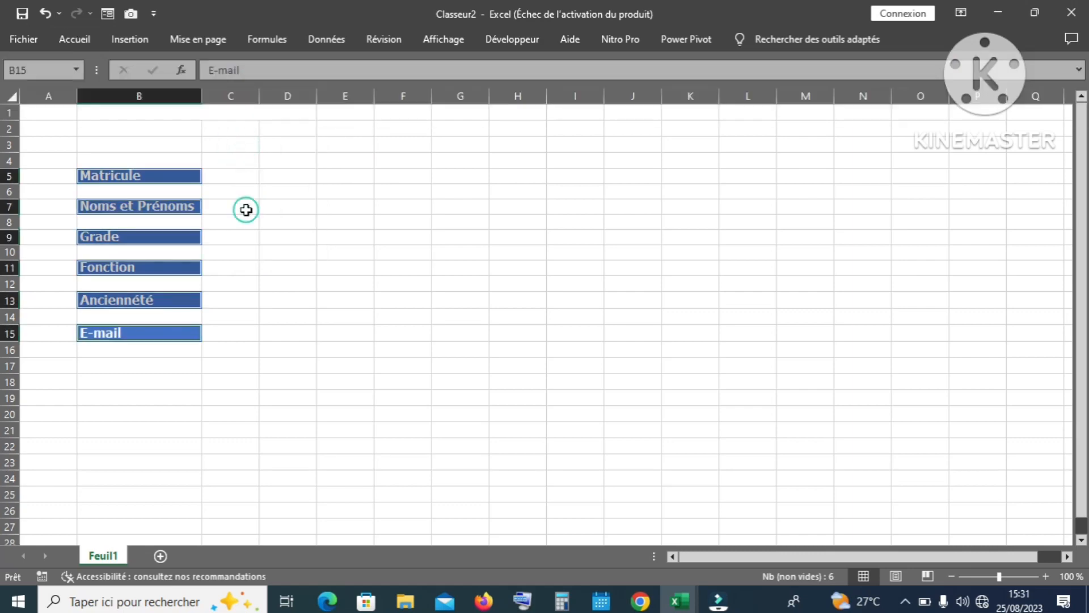
click(246, 211)
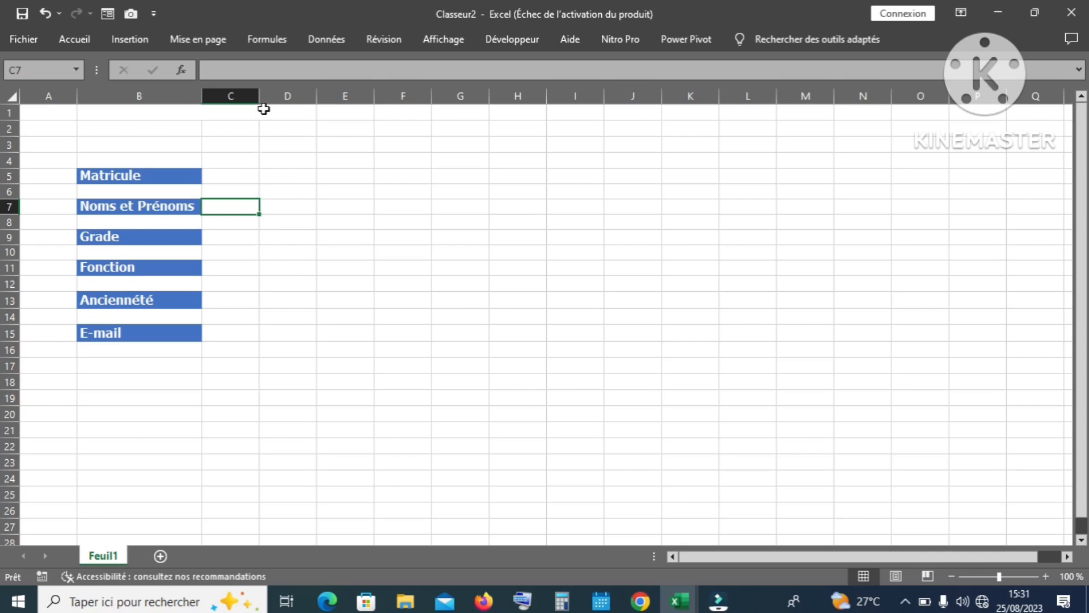
Step: Widen columns C through H to an equal width
drag(261, 97, 274, 97)
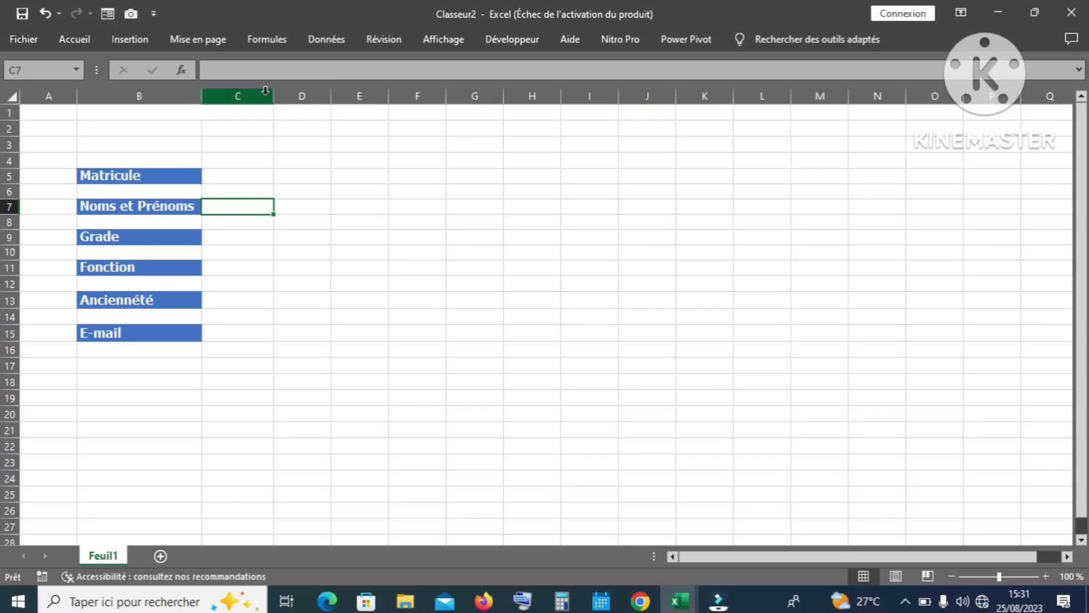
drag(271, 93, 509, 98)
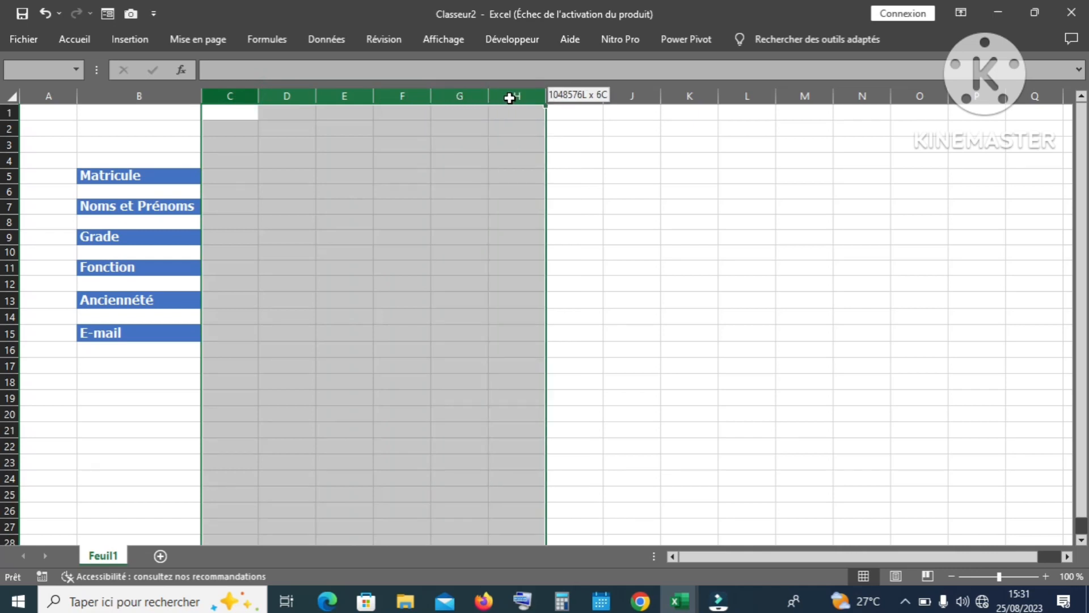
drag(509, 99, 509, 99)
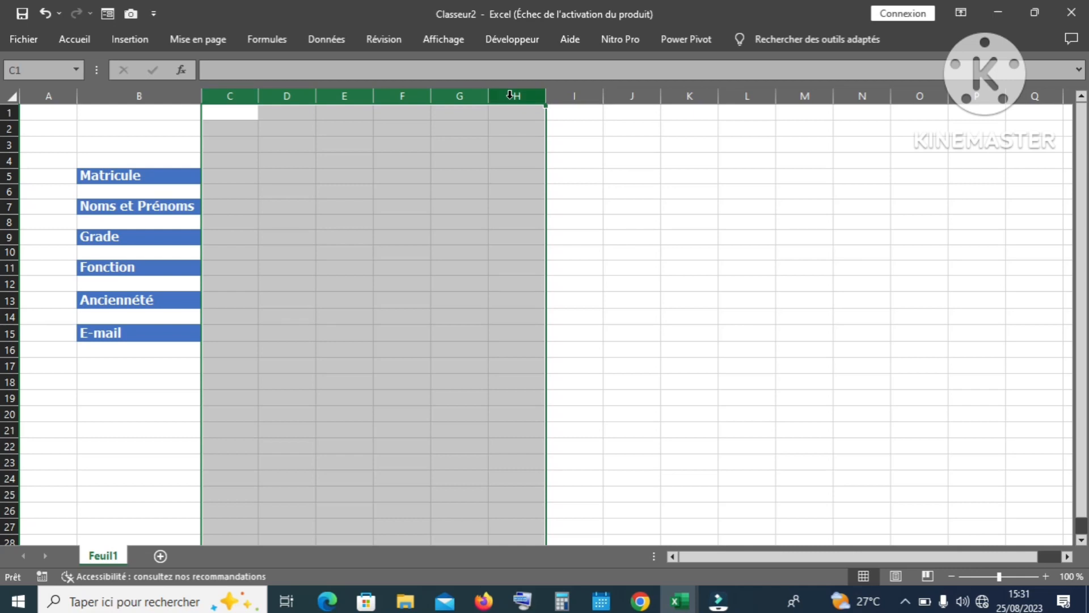
drag(260, 96, 272, 96)
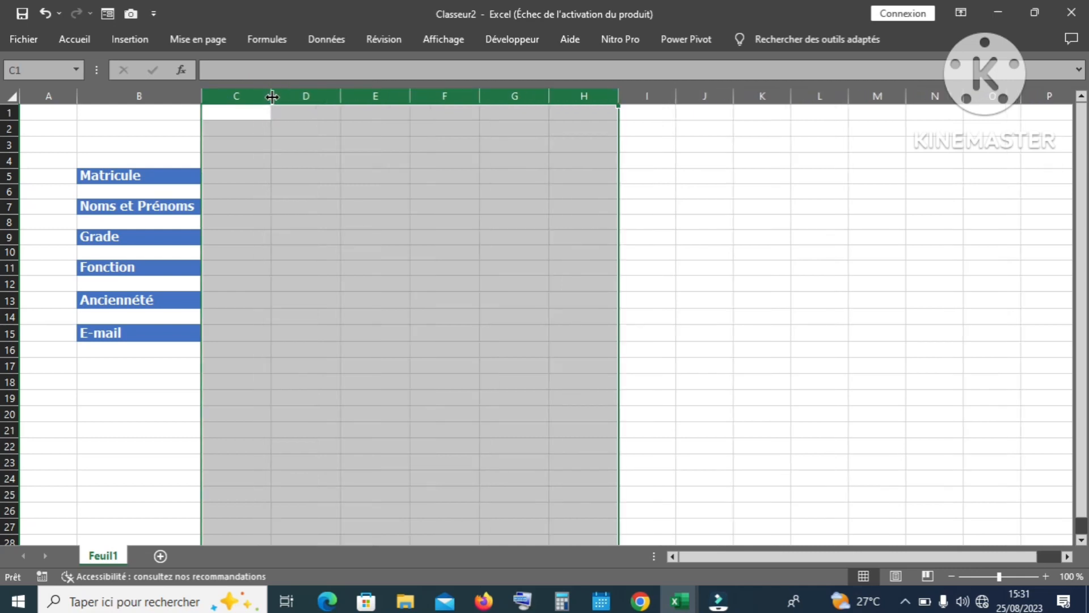
click(680, 174)
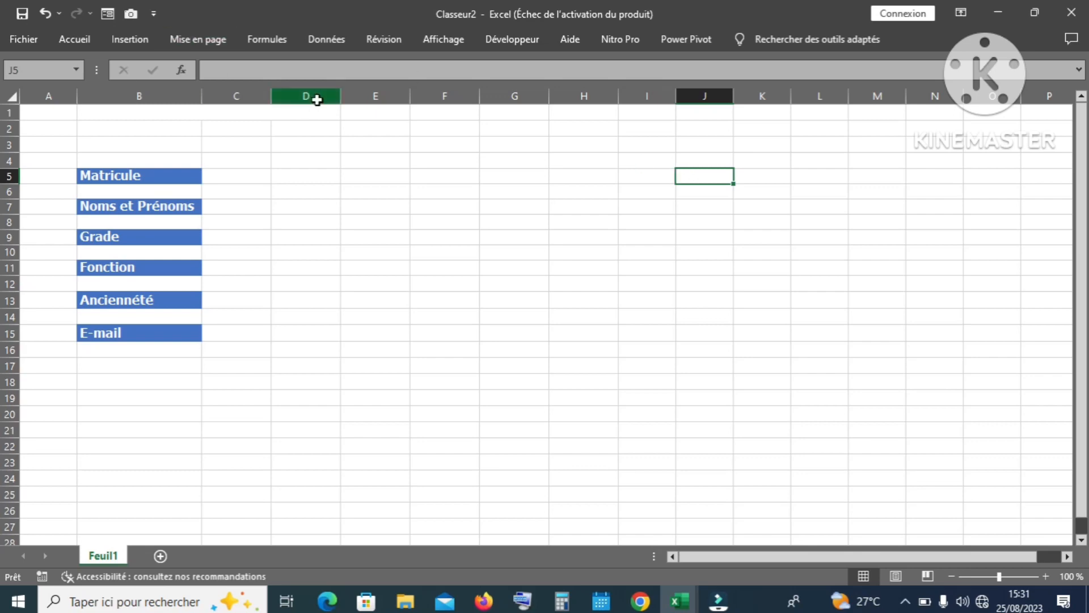
Step: Narrow columns D, F and H to about 3.86 (32 pixels) as spacers
mouse_move(317, 99)
mouse_down()
mouse_move(471, 97)
mouse_move(335, 98)
mouse_up()
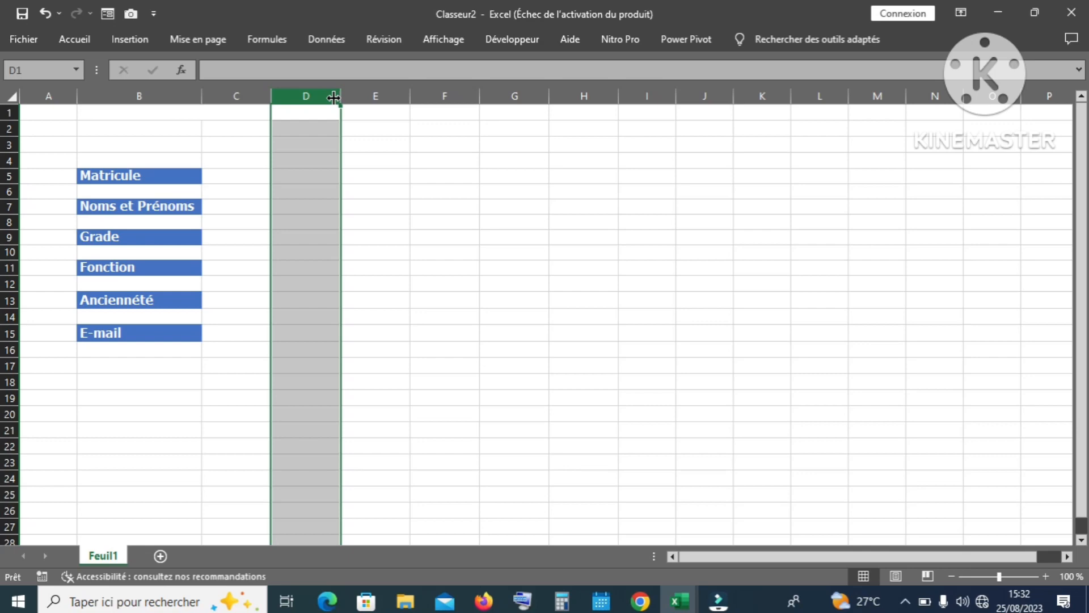
ctrl+click(440, 94)
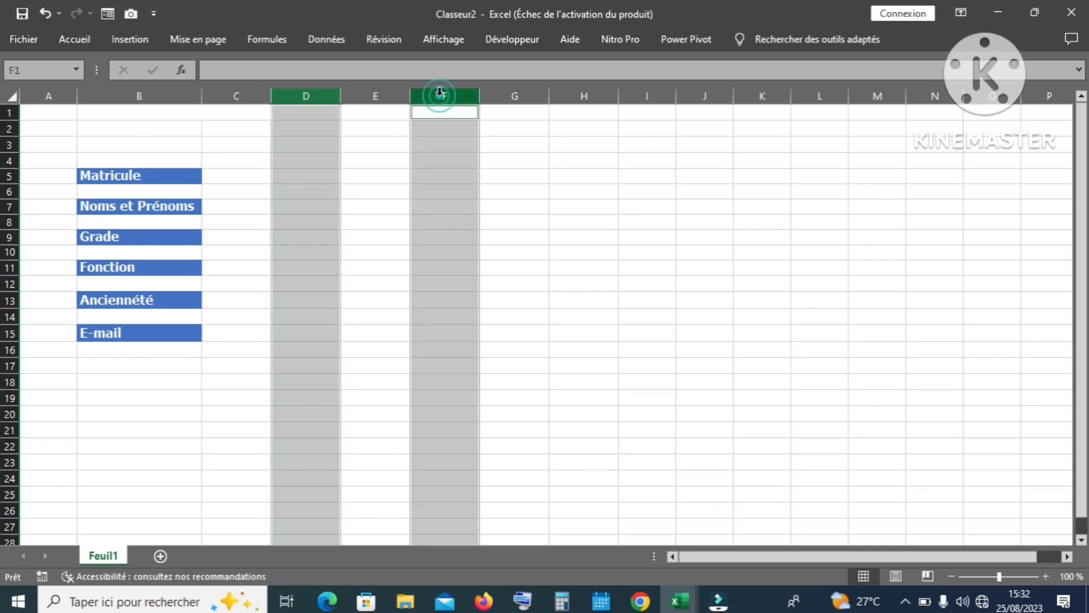
ctrl+click(579, 94)
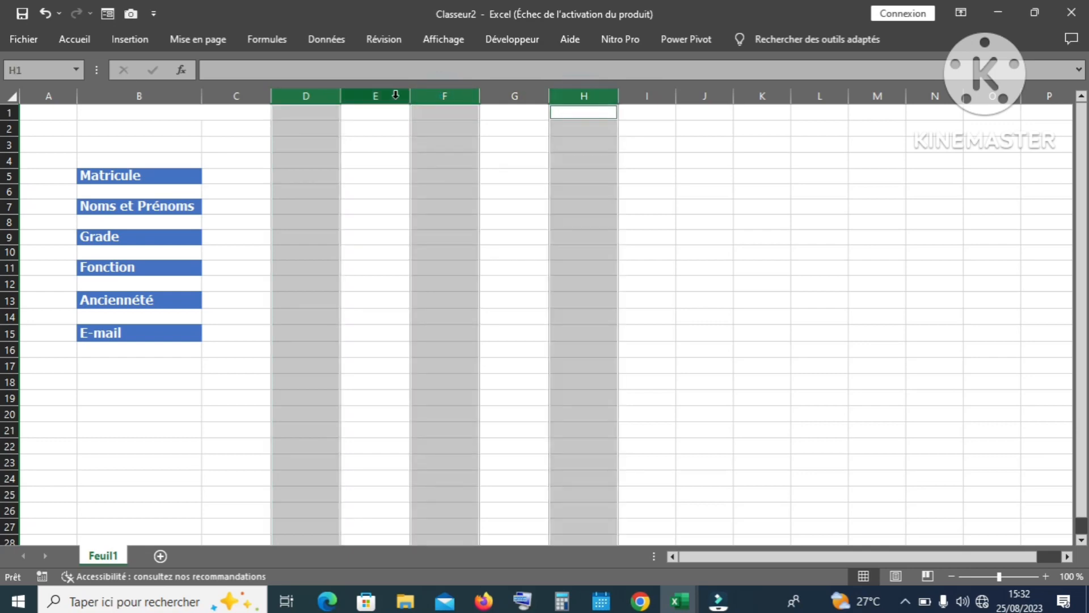
drag(340, 97, 296, 92)
click(705, 269)
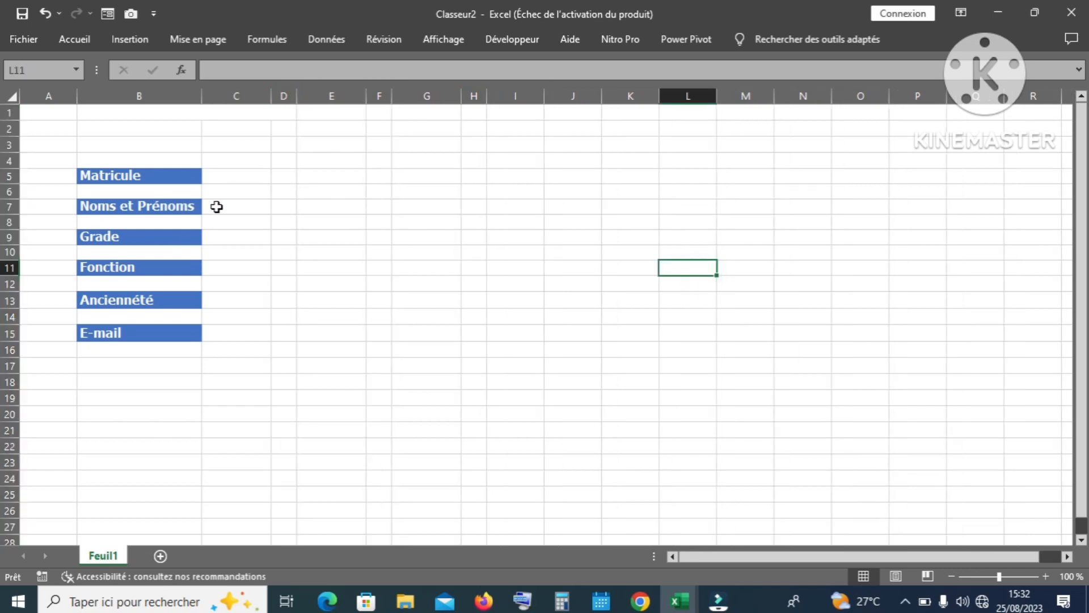
Step: Merge C7:G7 into one wide Noms et Prénoms field
click(226, 175)
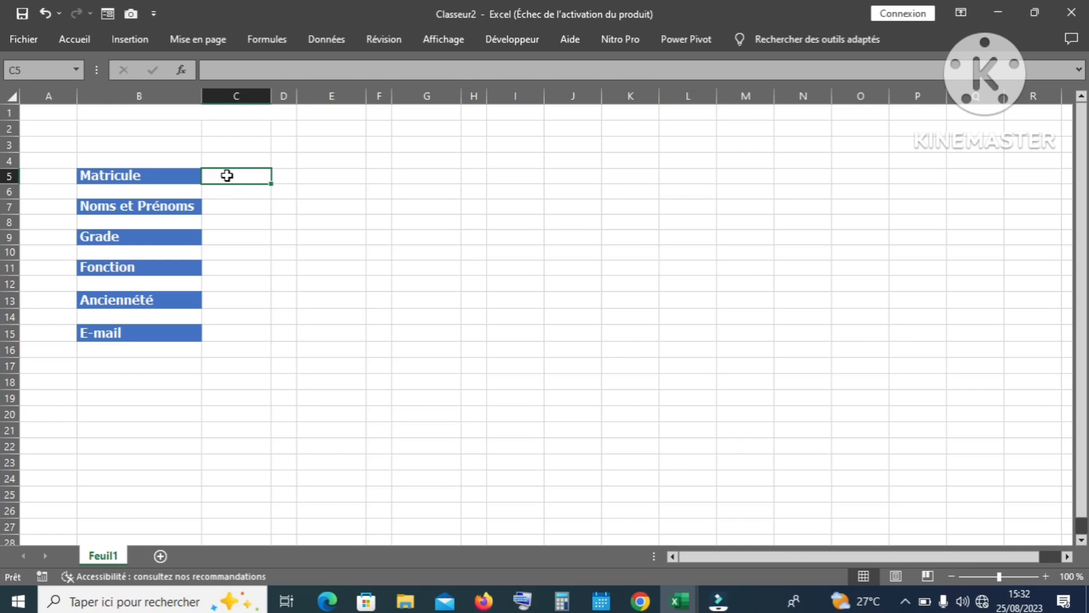
click(226, 205)
drag(225, 206, 413, 216)
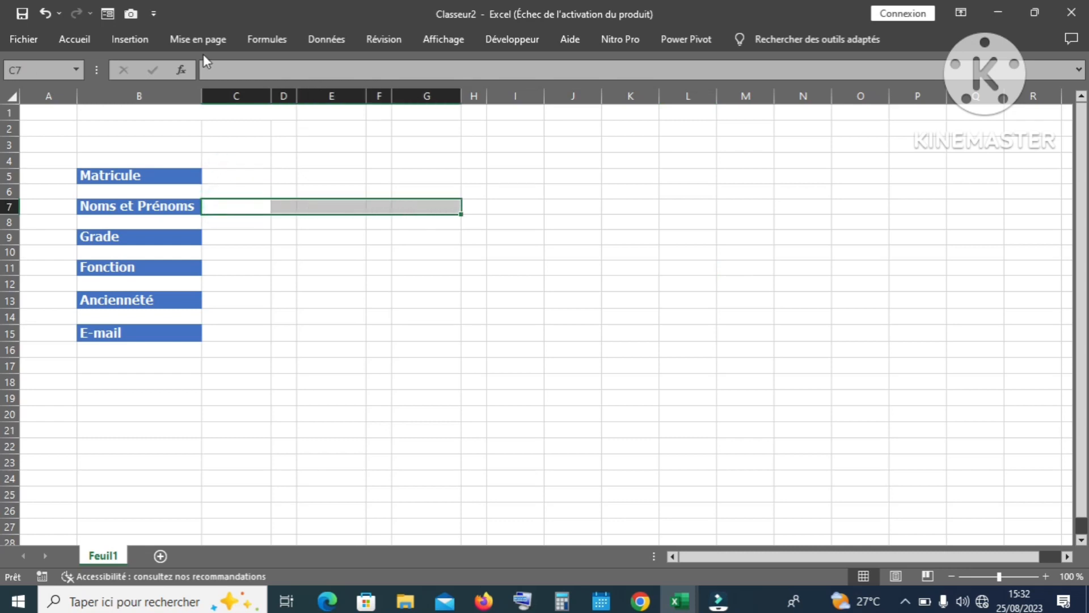
click(76, 37)
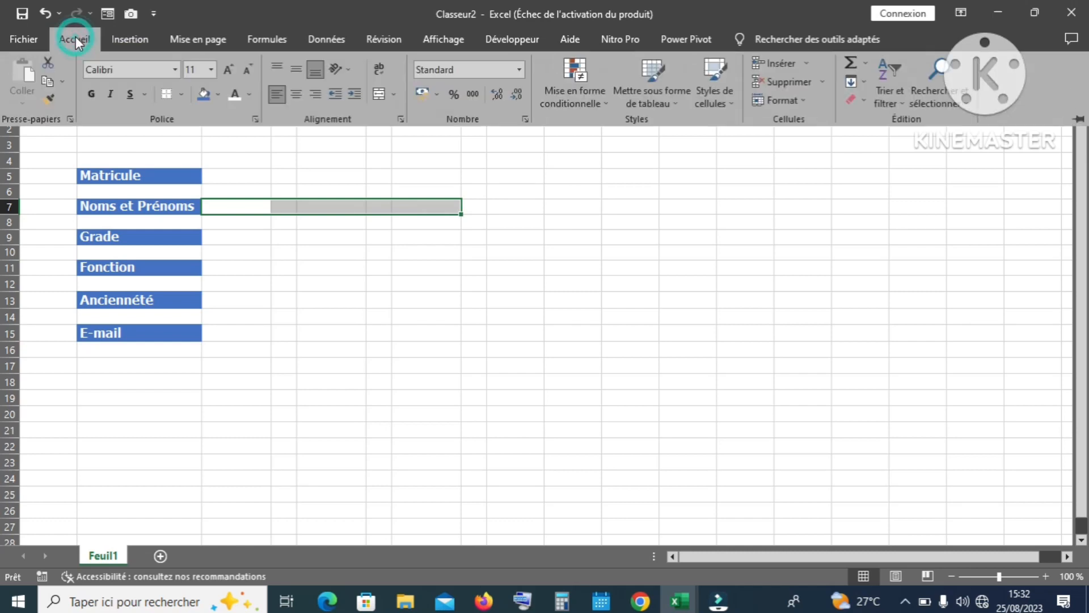
click(376, 93)
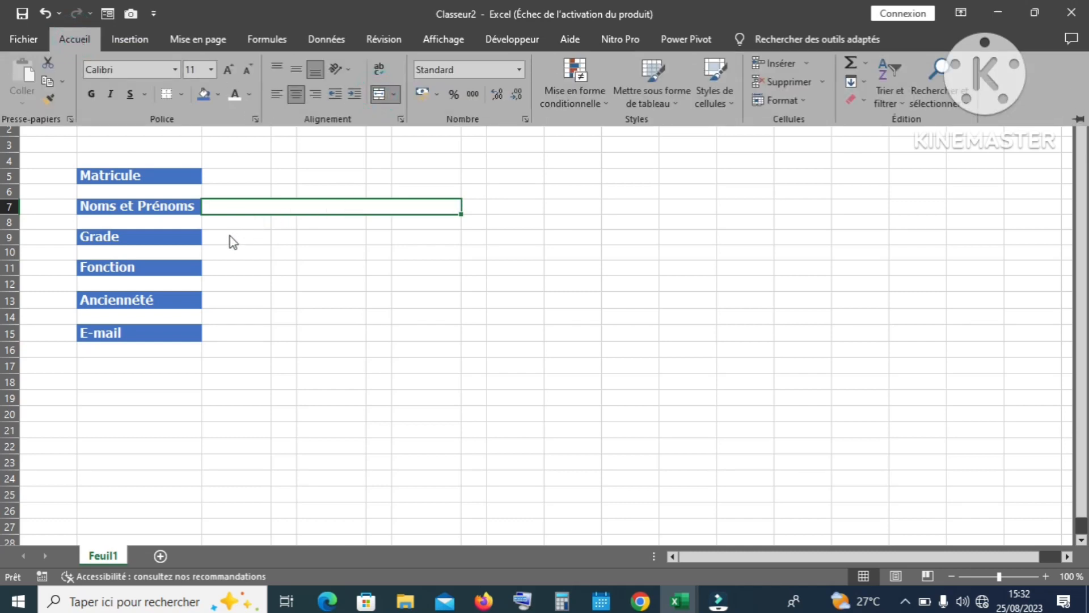
Step: Merge C11:E11 for Fonction and C15:E15 for E-mail
click(221, 267)
drag(219, 265, 327, 267)
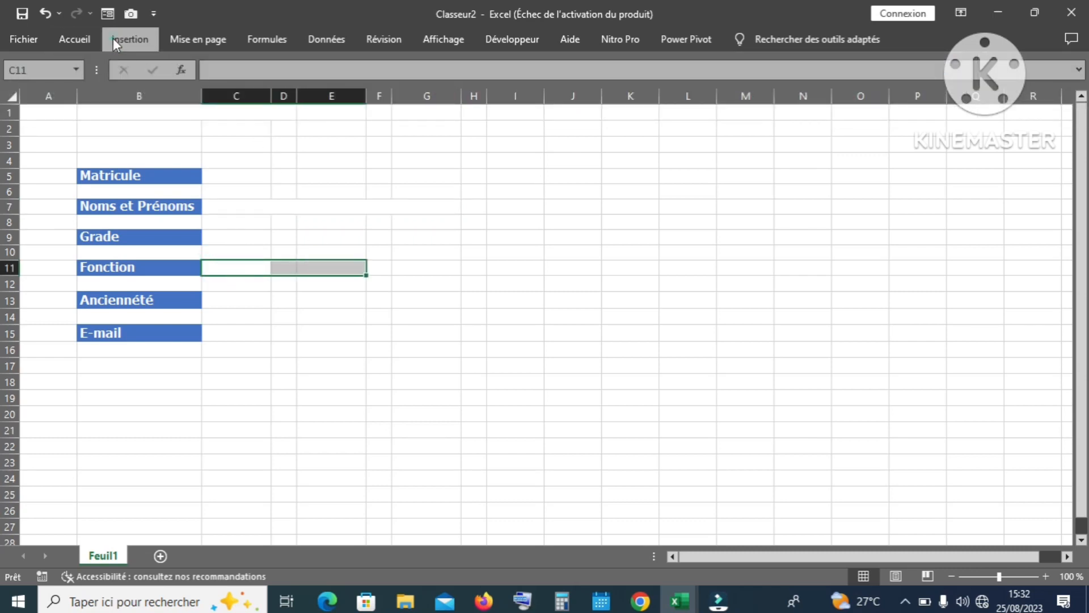
click(114, 39)
click(82, 40)
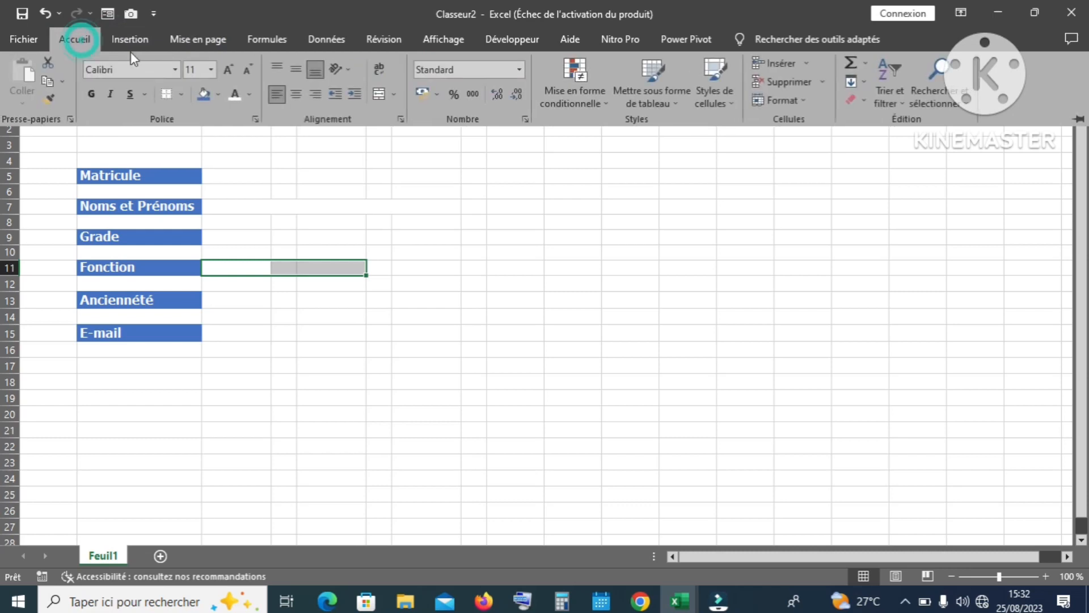
click(379, 94)
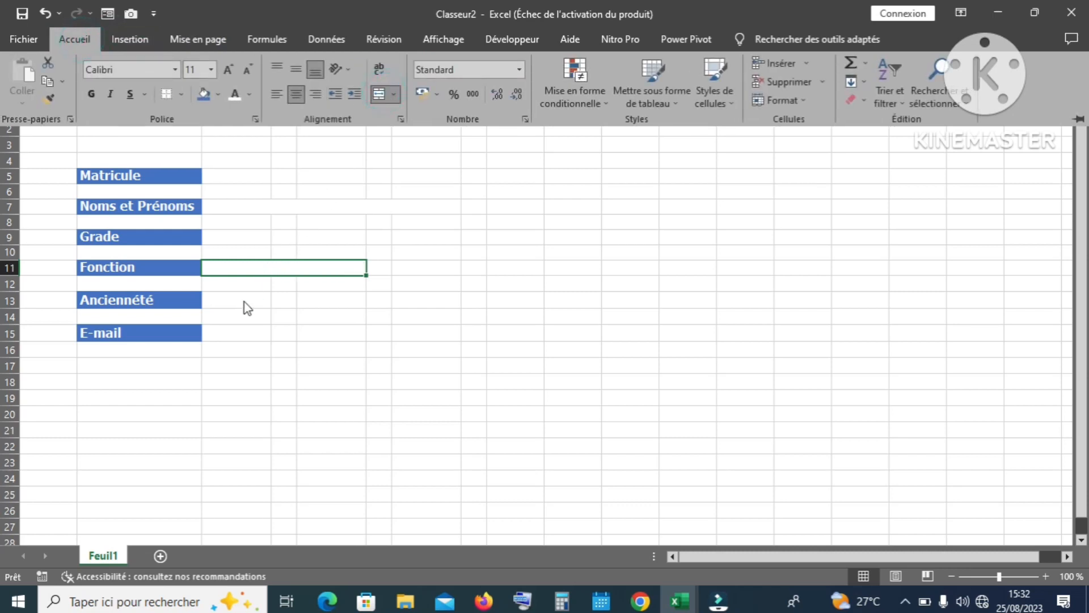
click(222, 336)
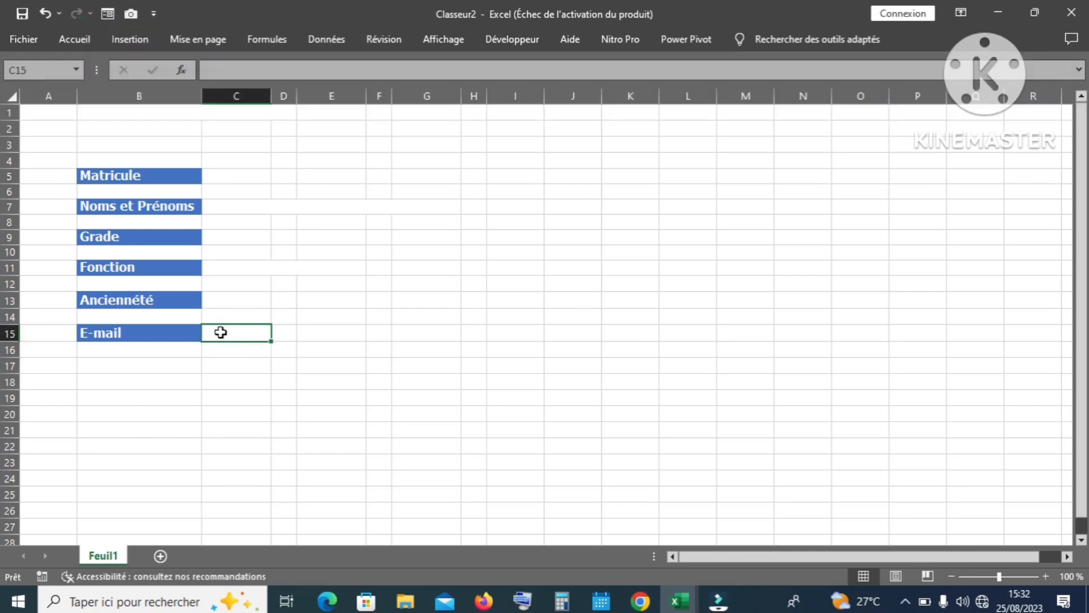
drag(221, 336, 338, 338)
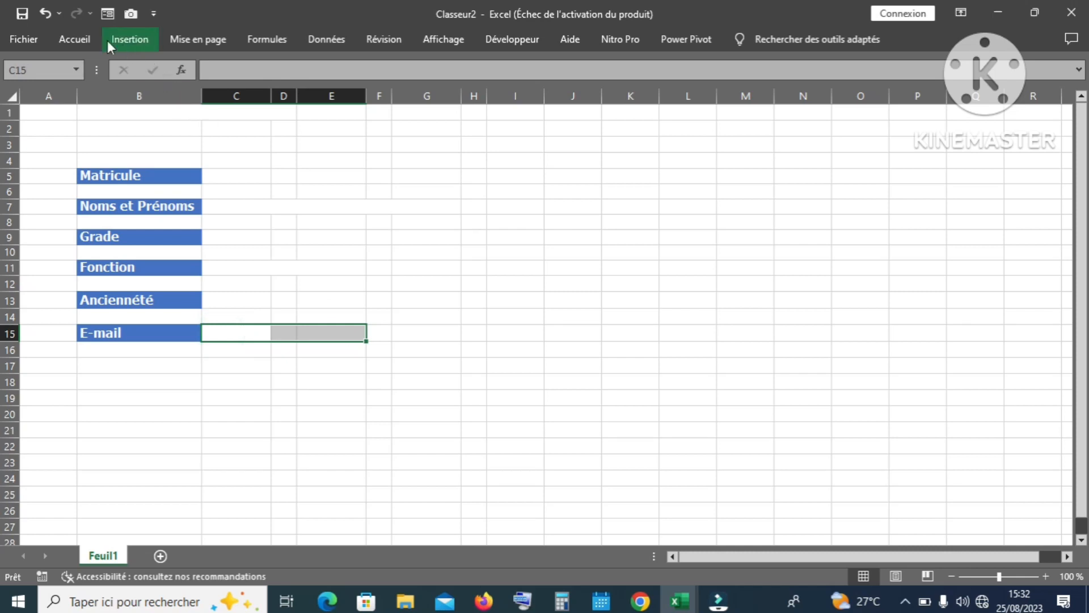
click(86, 38)
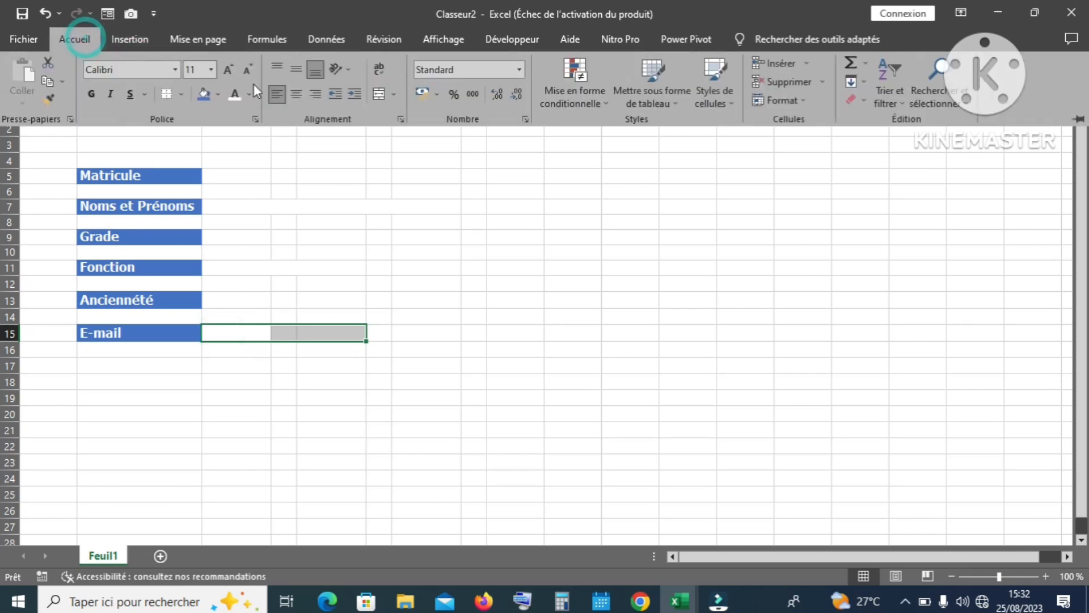
click(380, 92)
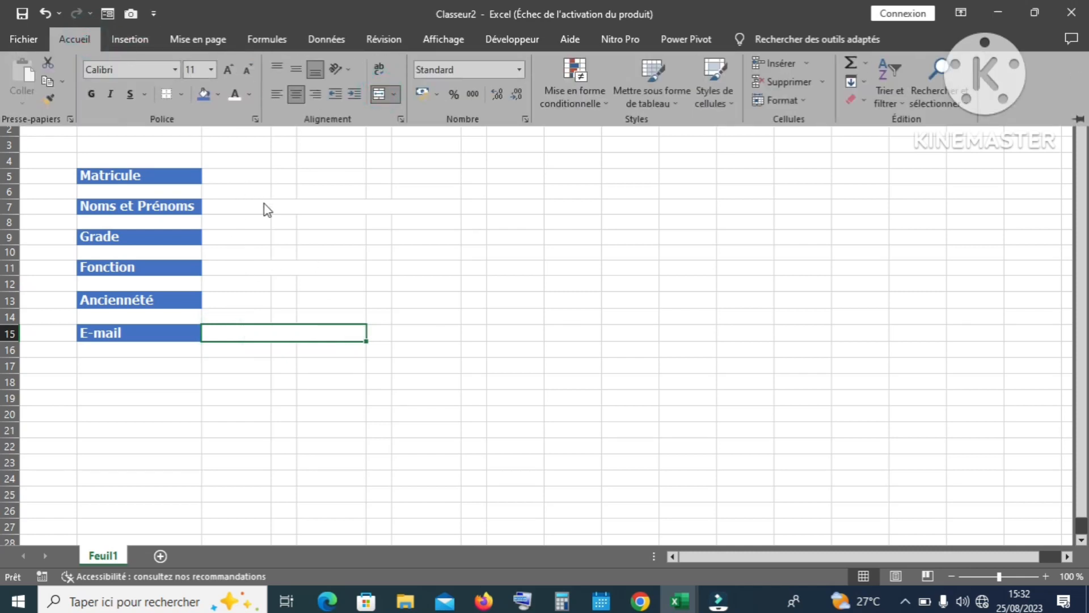
click(266, 209)
click(263, 203)
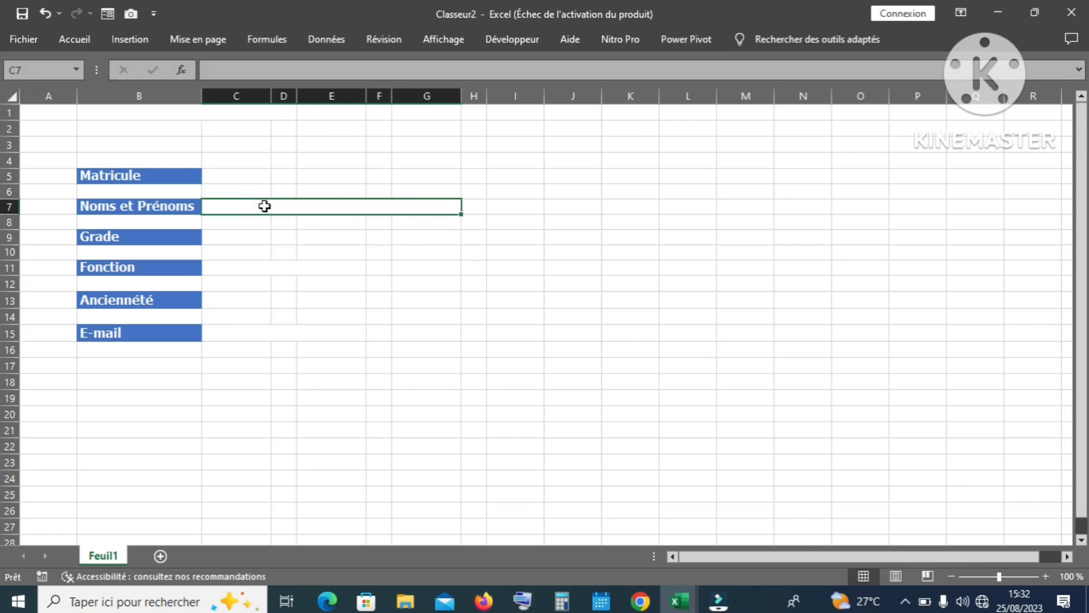
Step: Multi-select the answer fields C5, C7:G7, C9, C11:E11, C13 and C15:E15
ctrl+click(255, 177)
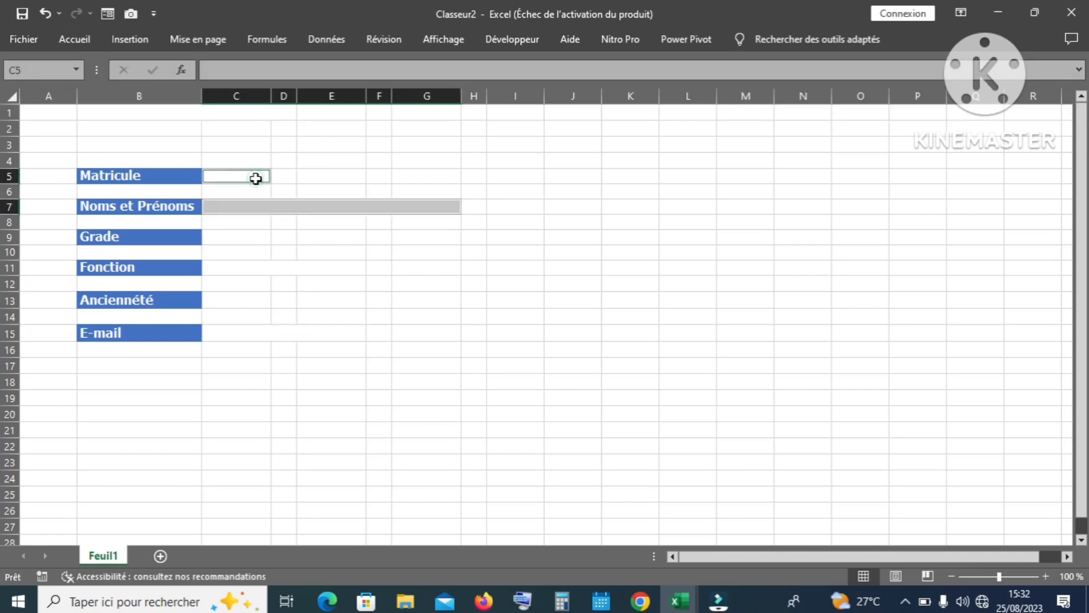
ctrl+click(238, 236)
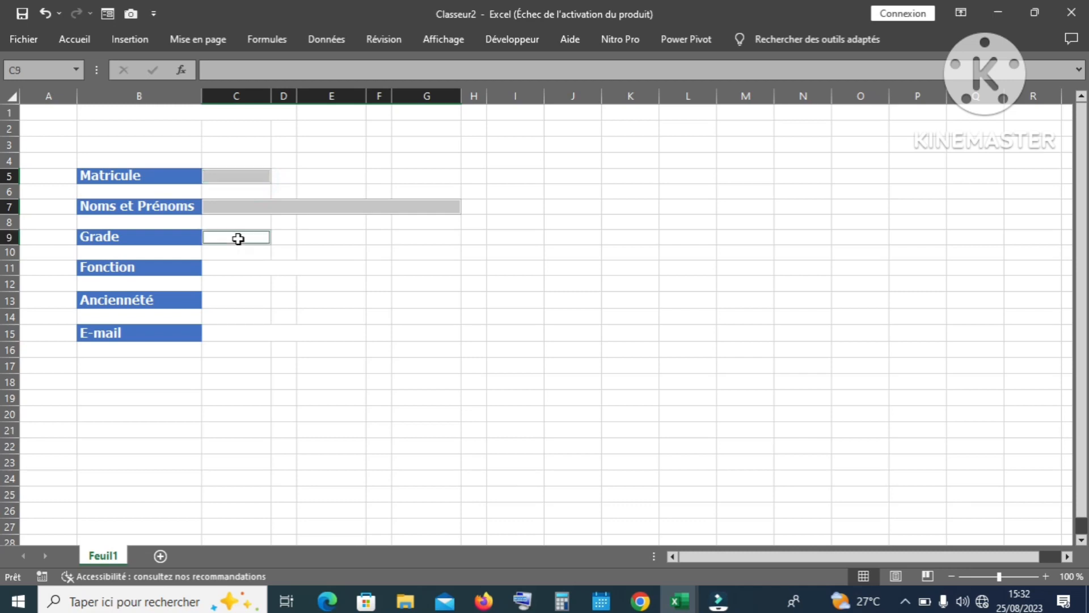
ctrl+click(251, 270)
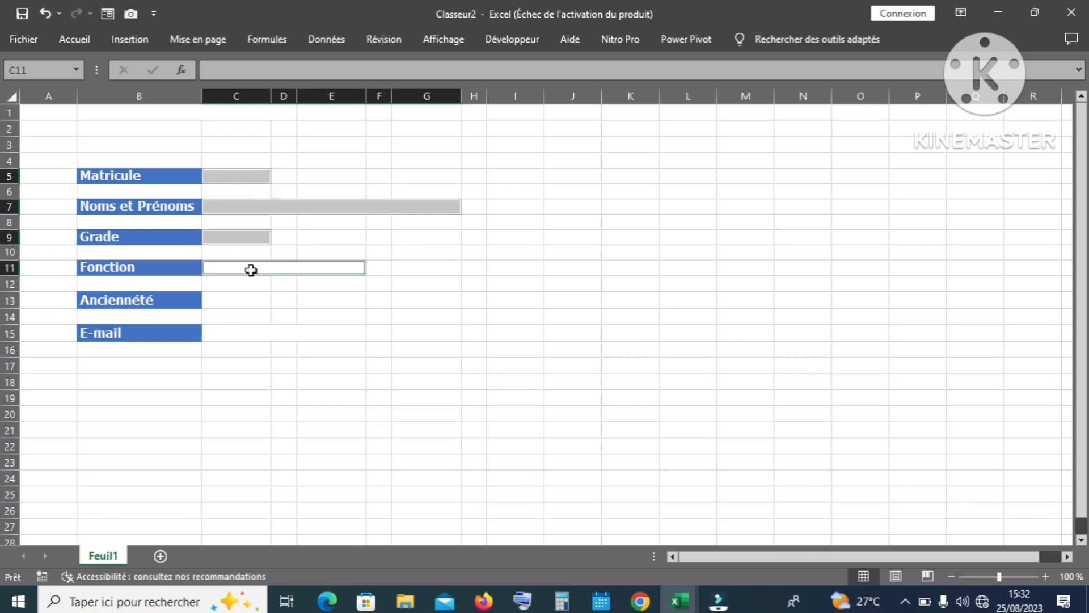
ctrl+click(248, 301)
ctrl+click(253, 333)
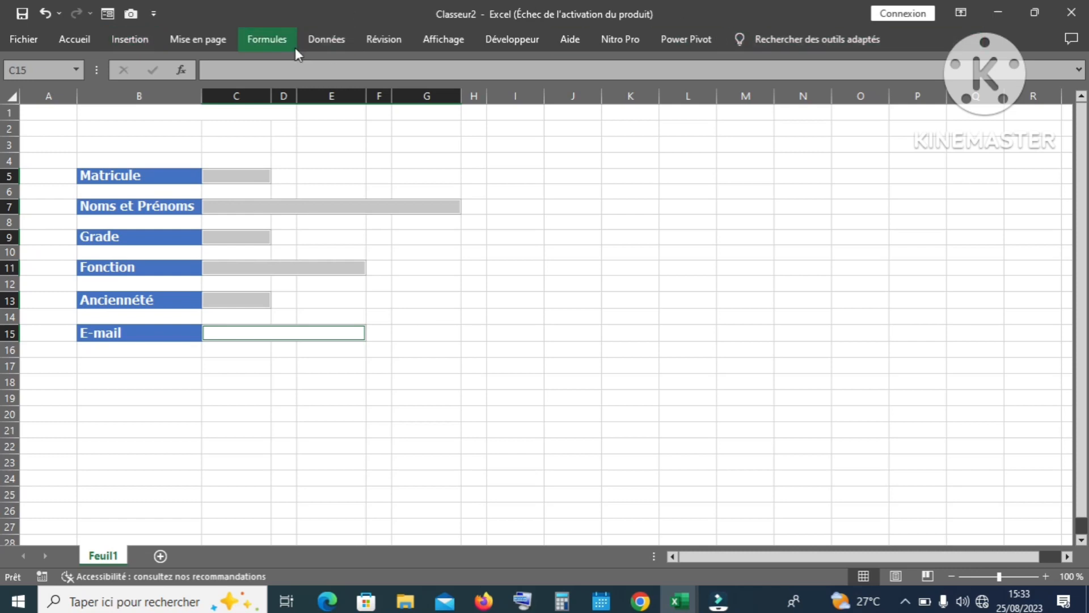
Step: Keep the full ribbon showing and start a conditional formatting rule for empty cells
click(961, 13)
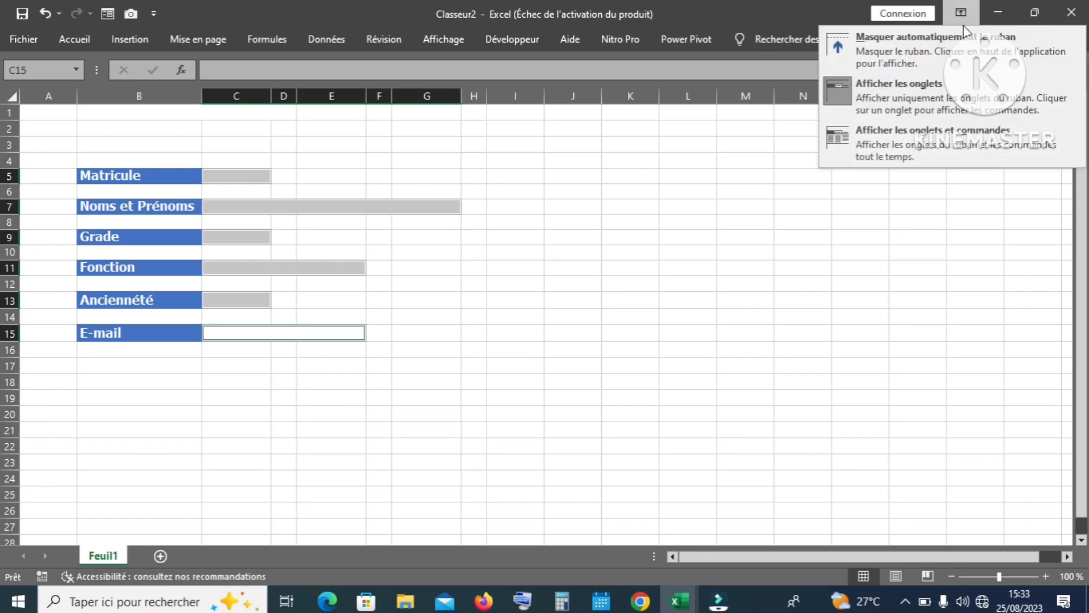
click(968, 140)
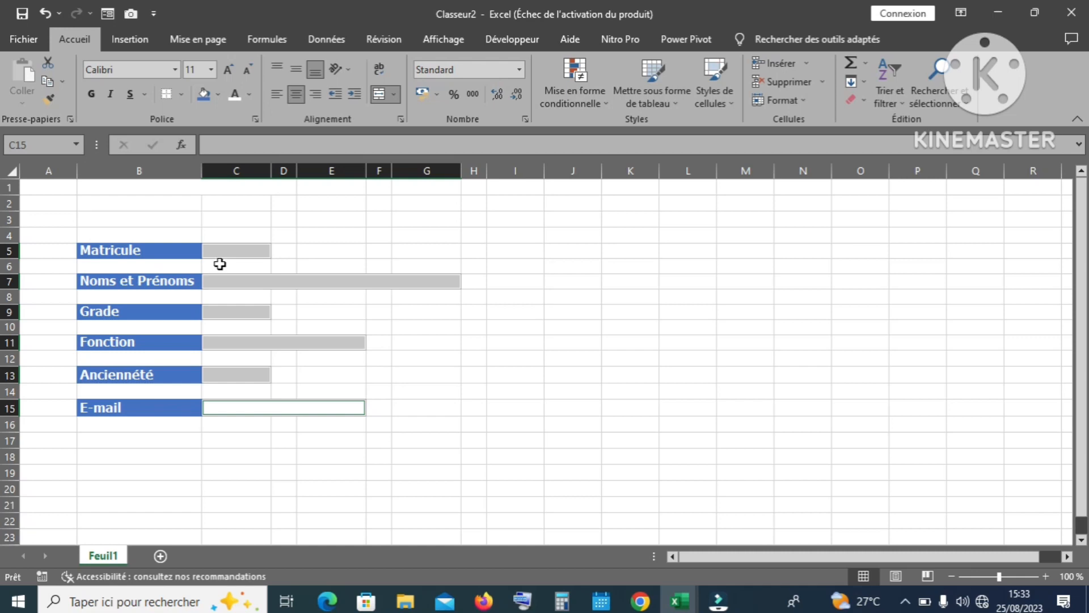
click(603, 101)
mouse_move(613, 143)
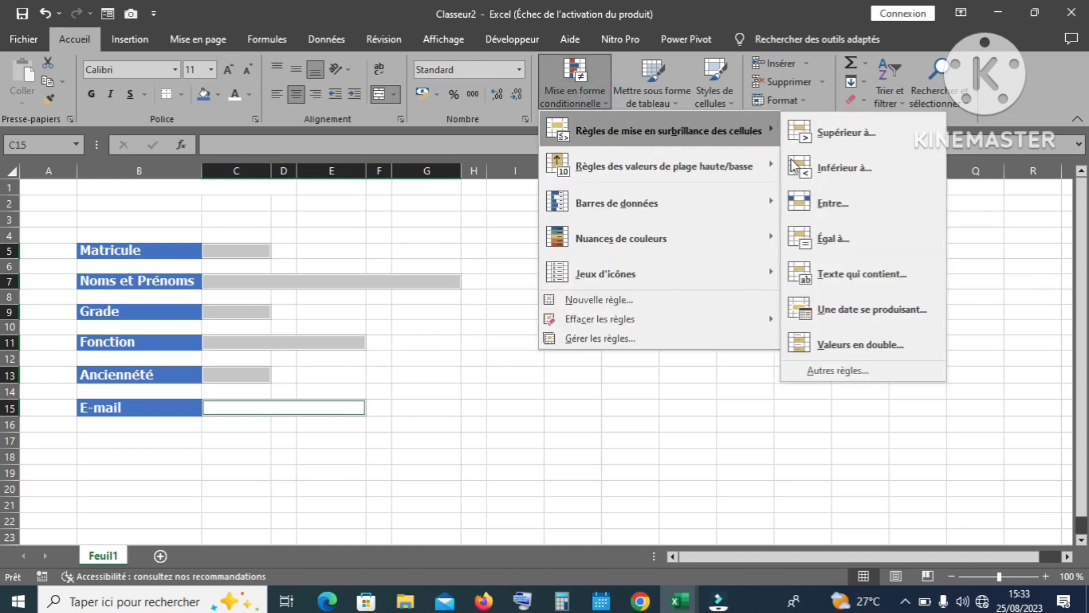
click(828, 379)
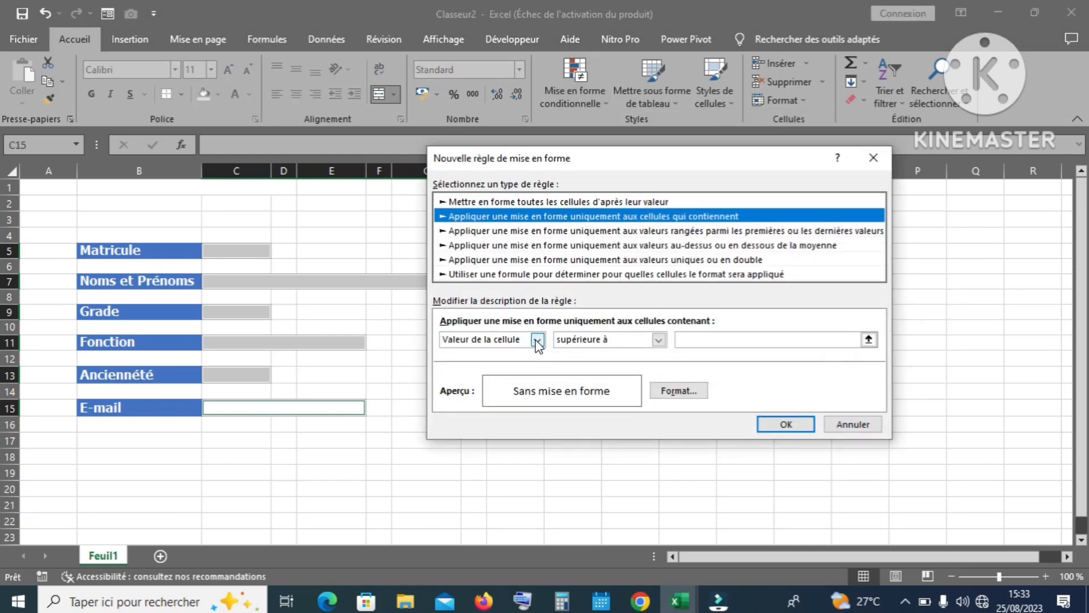
click(537, 339)
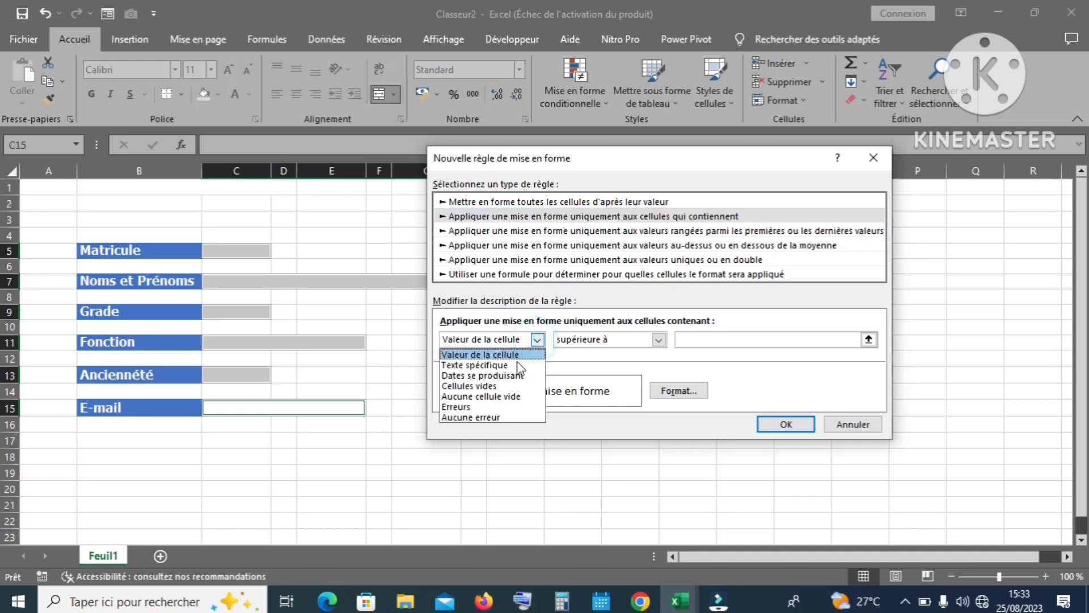
click(504, 388)
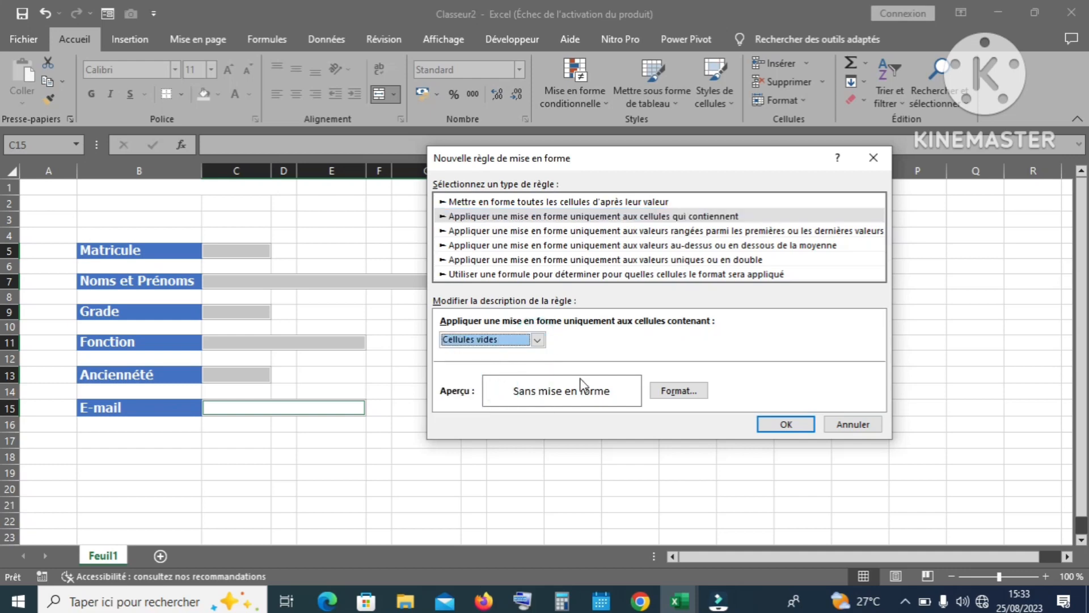
Step: Give the empty-cell rule a light grey fill and apply it to the fields
click(679, 391)
click(679, 390)
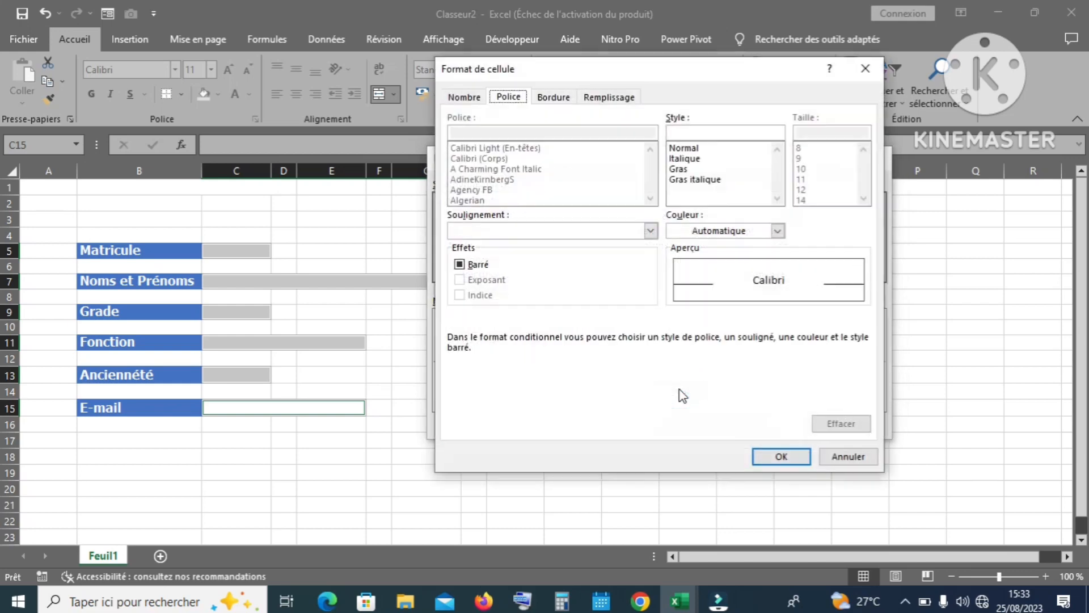
click(592, 101)
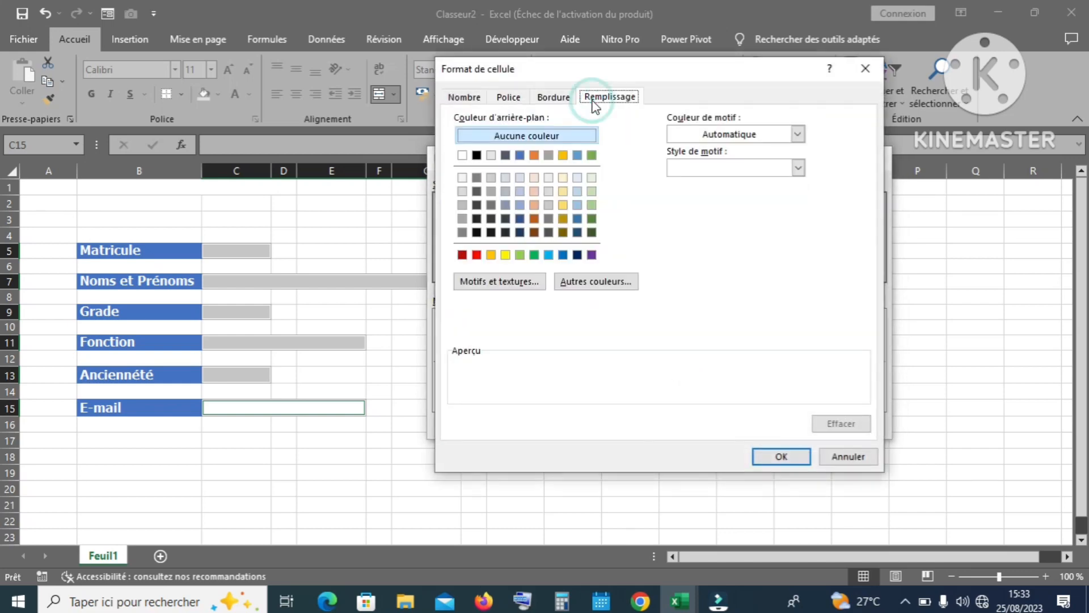
click(463, 192)
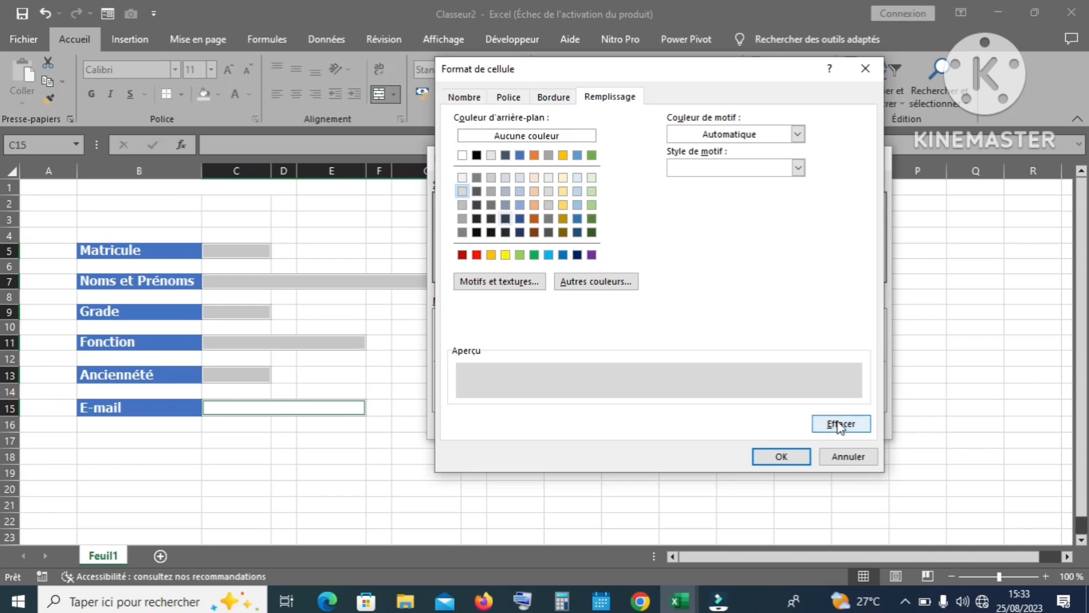
click(793, 455)
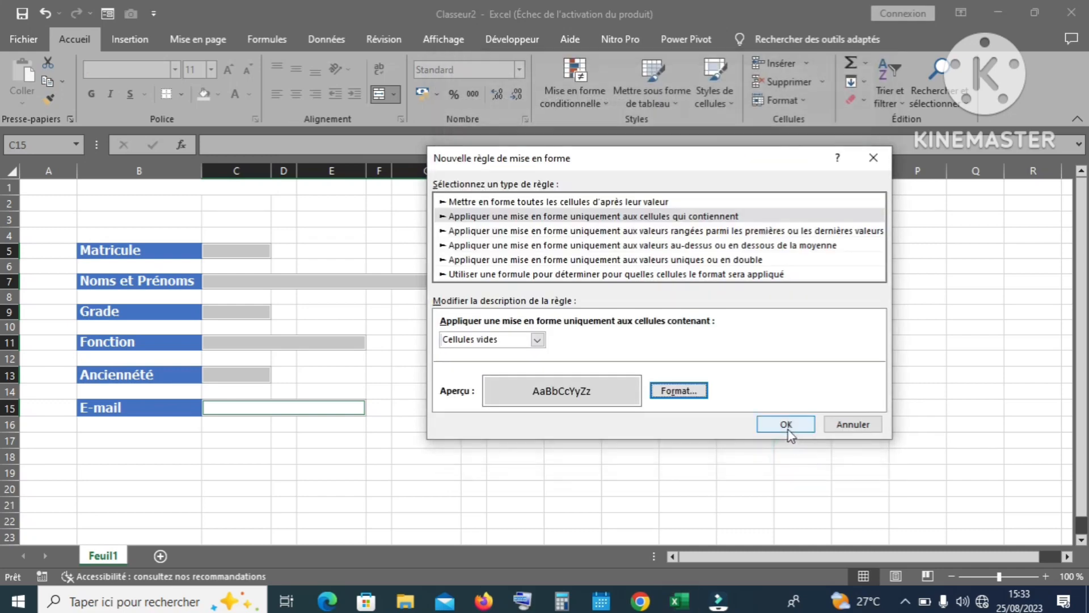
click(786, 427)
click(507, 359)
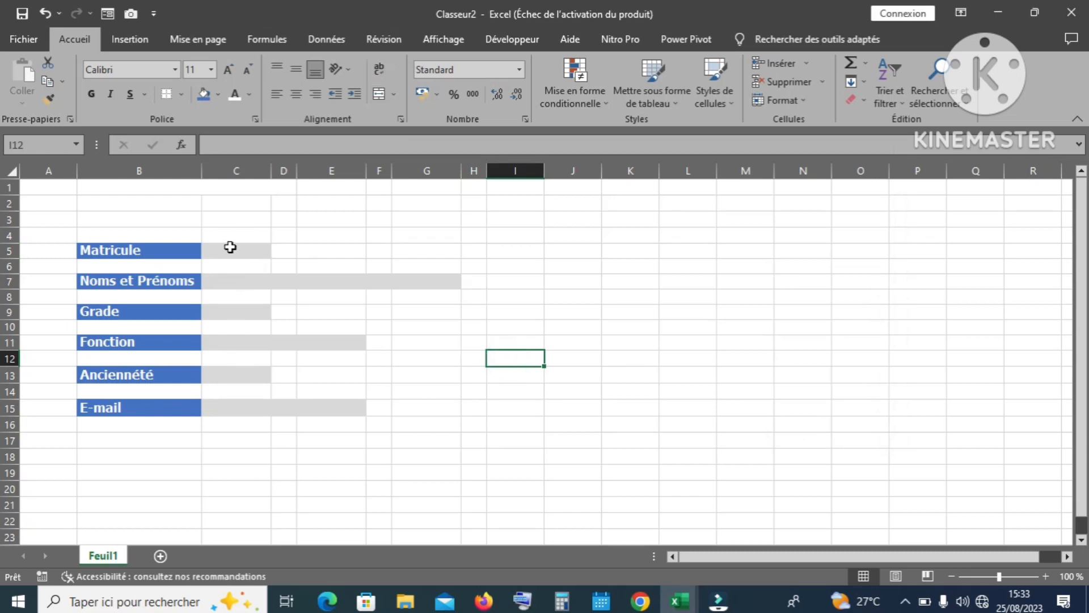
click(230, 253)
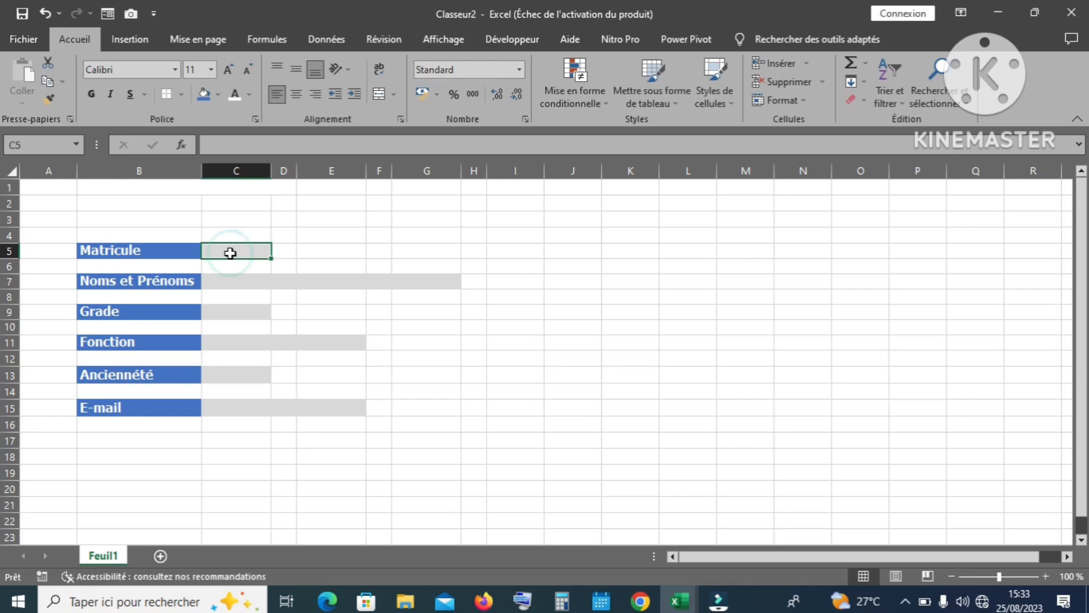
text(GH)
key(Return)
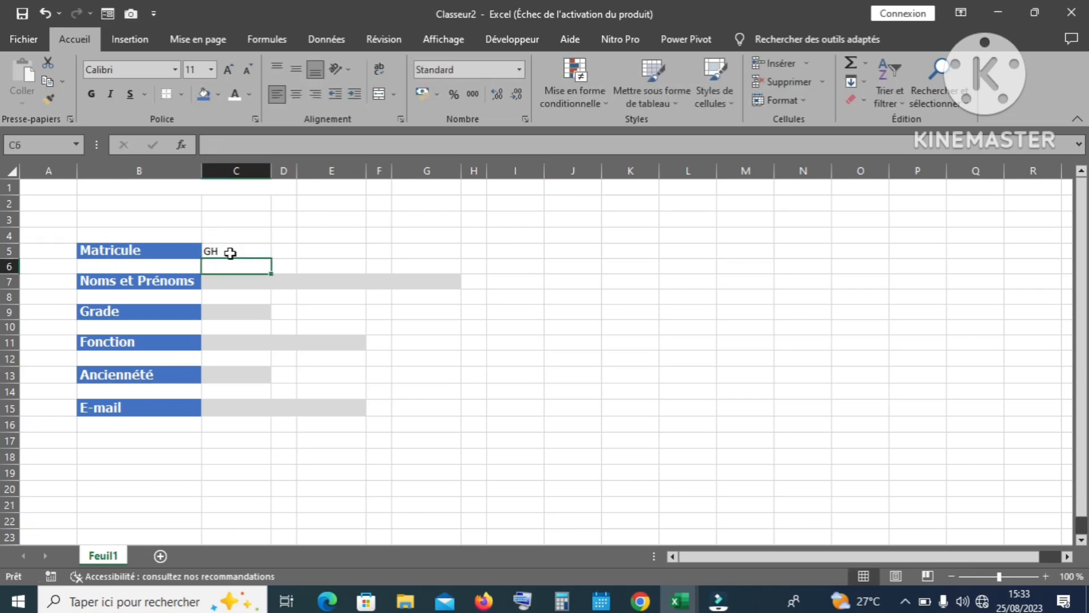
click(348, 281)
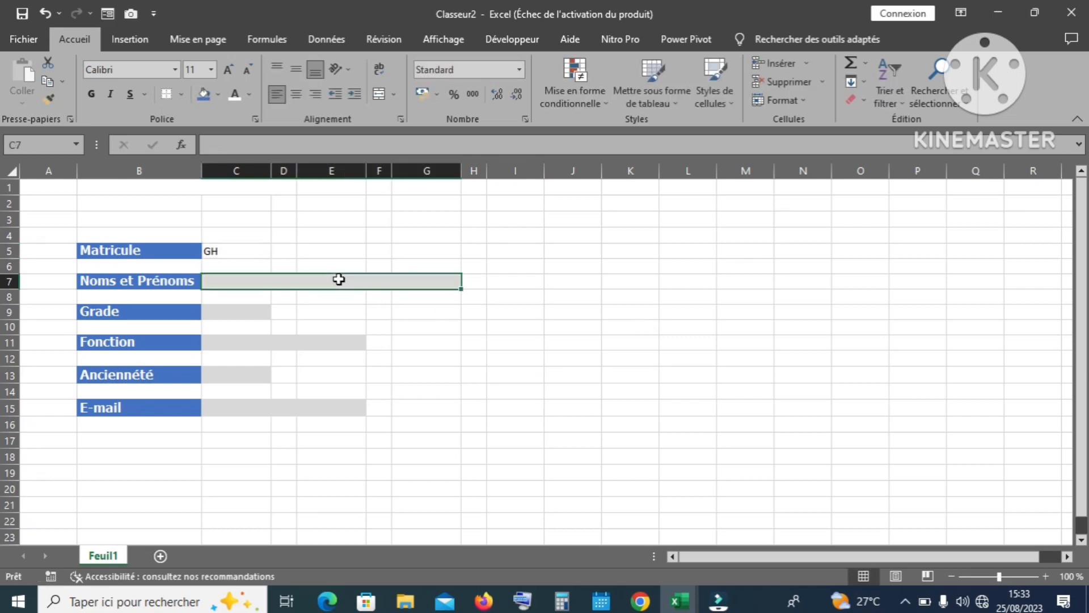
text(KL)
key(Return)
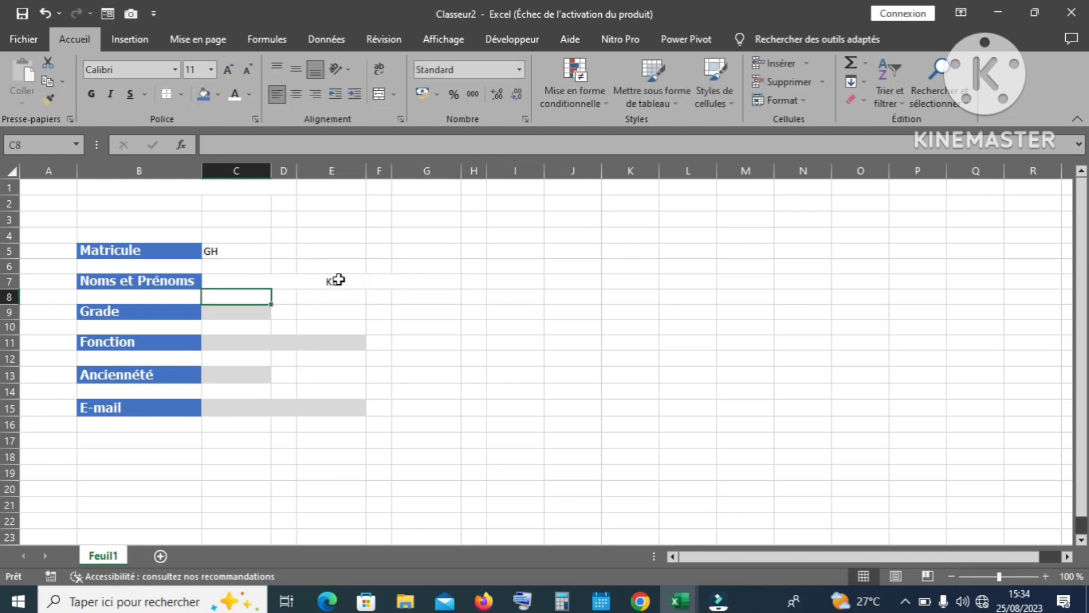
click(338, 280)
key(Delete)
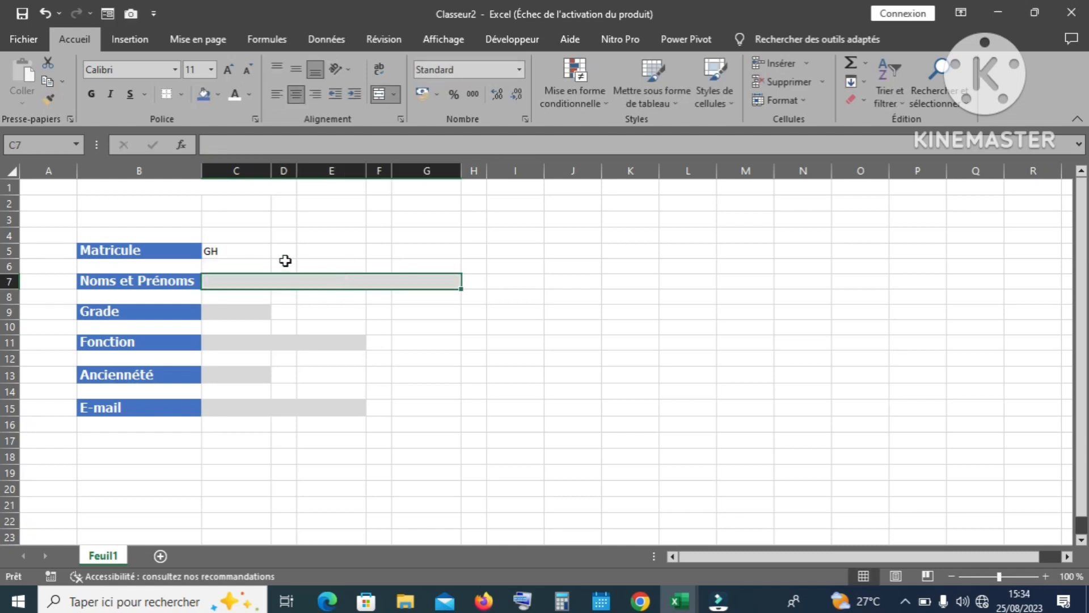
click(224, 252)
key(Delete)
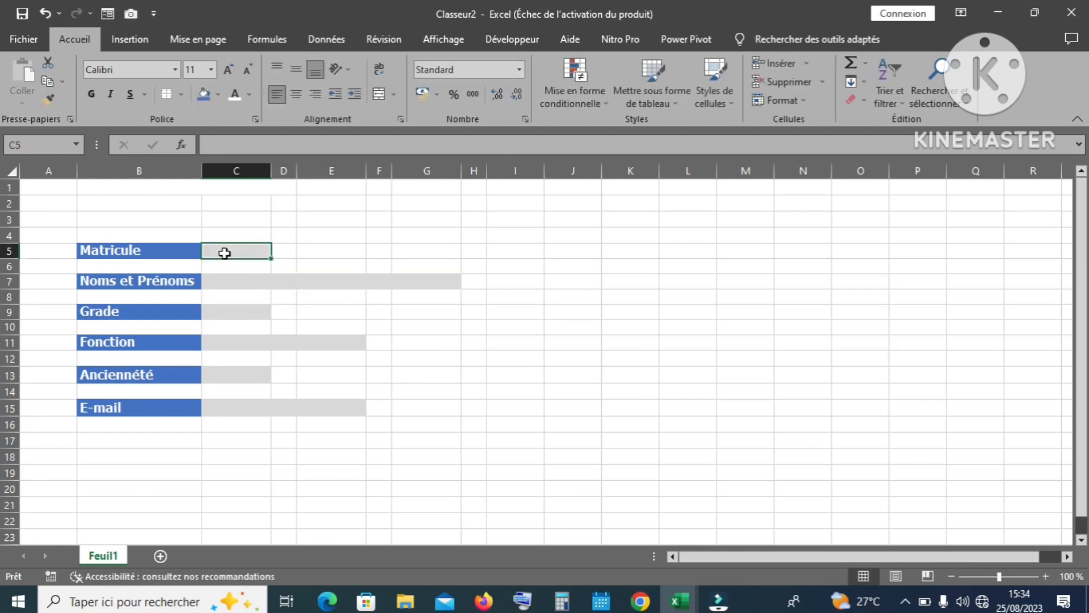
click(504, 342)
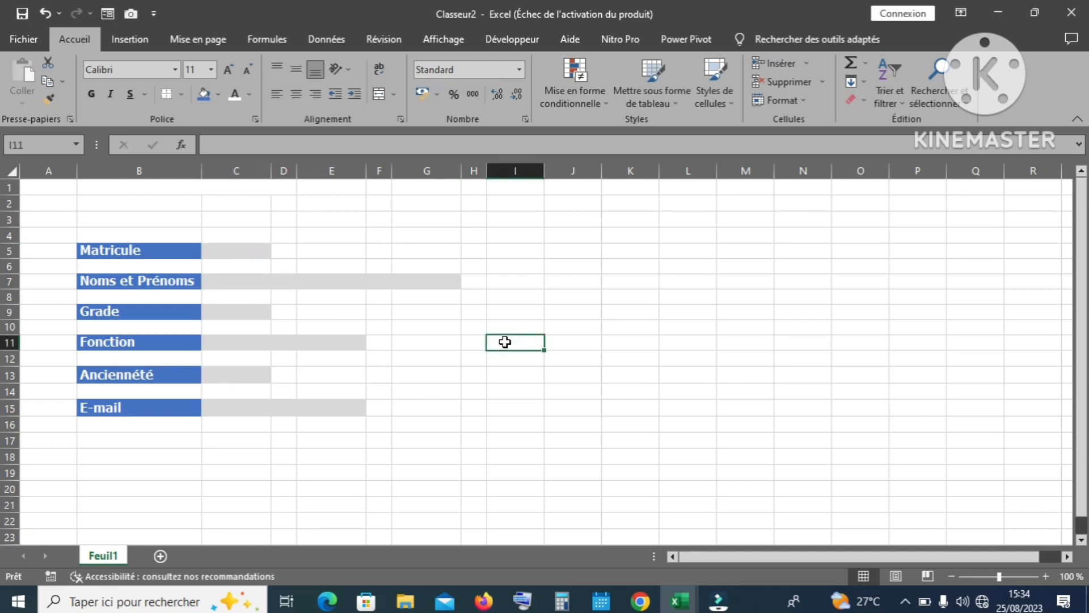
Step: Select the six input fields C5, C7:G7, C9, C11:F11, C13 and C15:F15 together
click(236, 252)
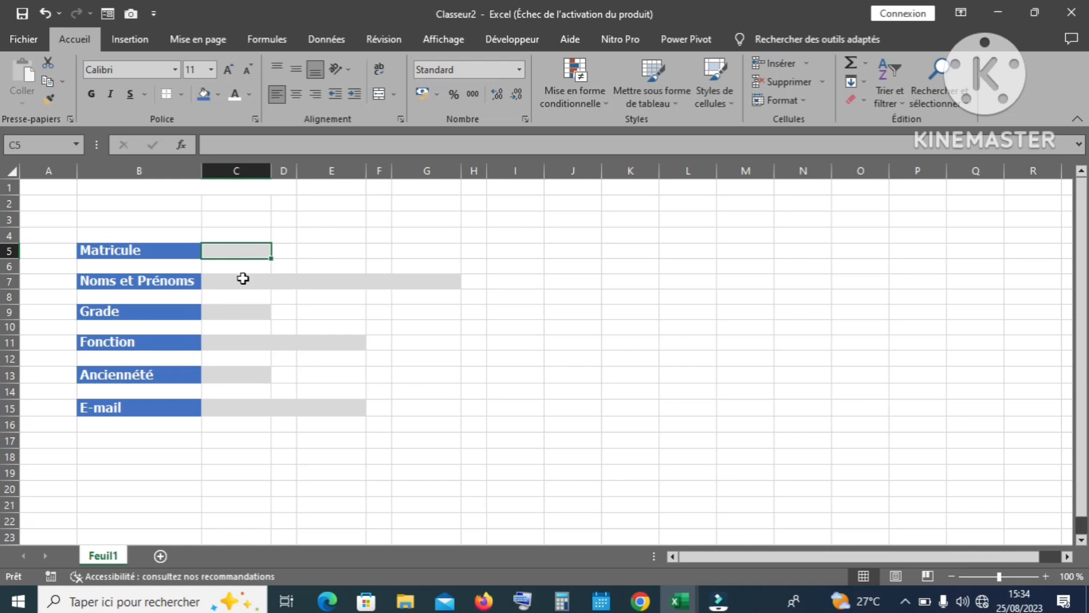
ctrl+click(242, 279)
ctrl+click(247, 312)
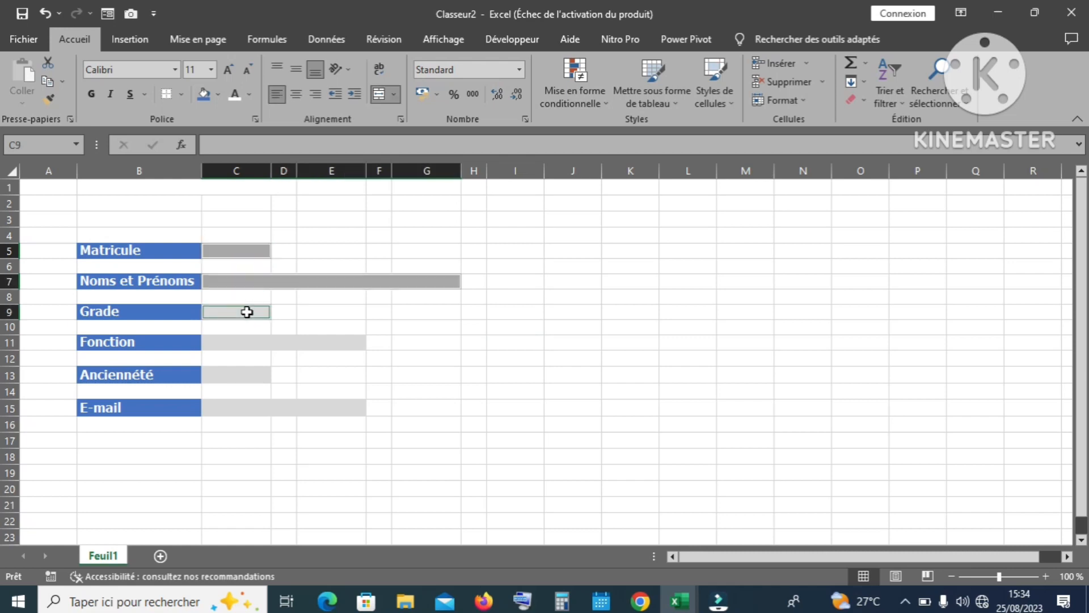
ctrl+click(248, 342)
ctrl+click(251, 377)
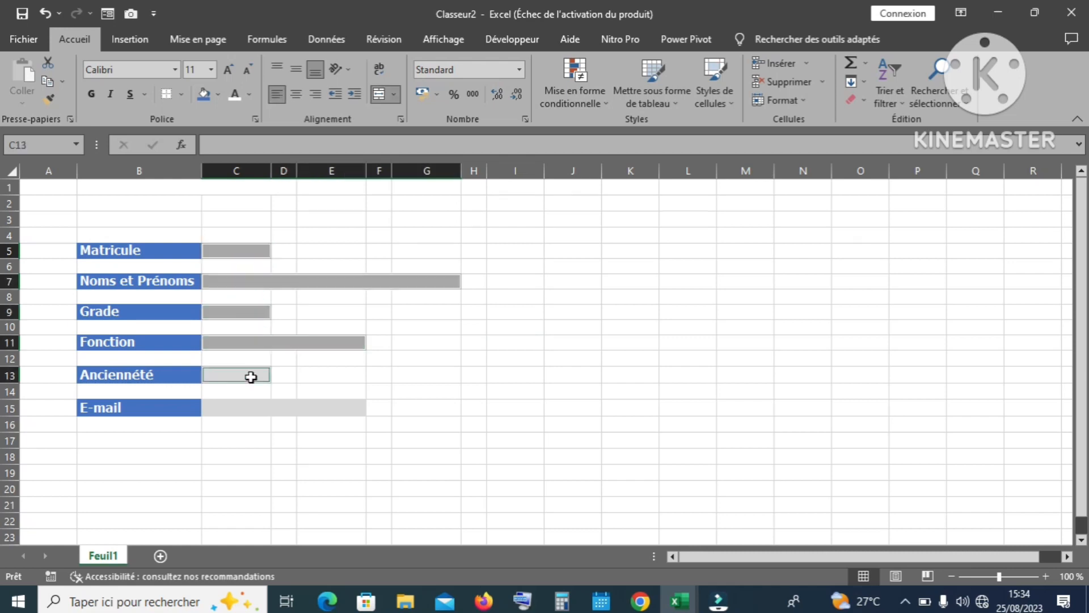
ctrl+click(260, 406)
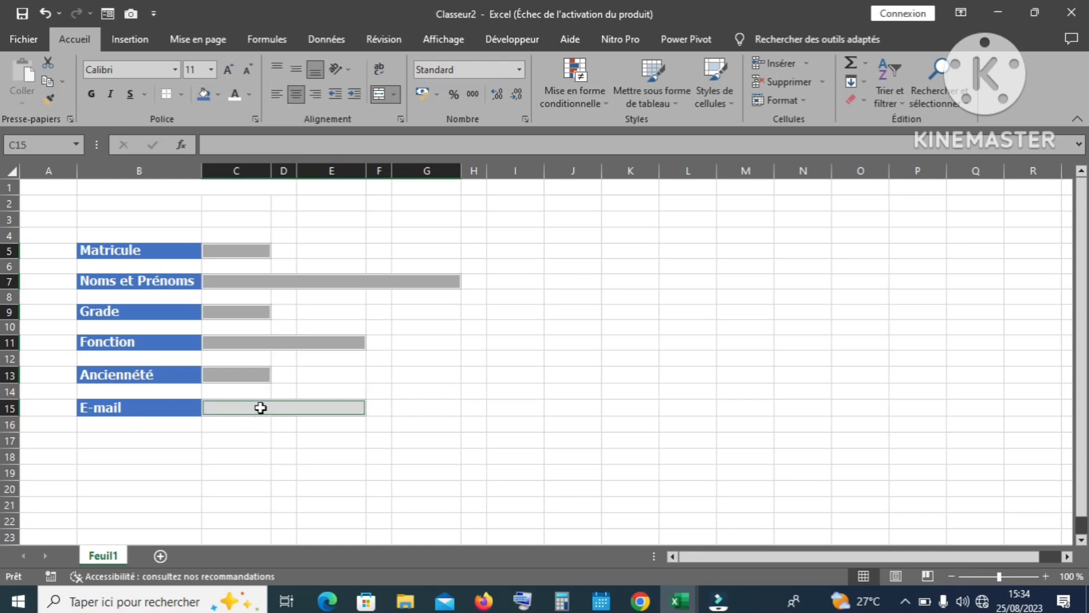
Step: Add a No Blanks conditional formatting rule with a gold fill to the selected fields
click(607, 105)
mouse_move(636, 138)
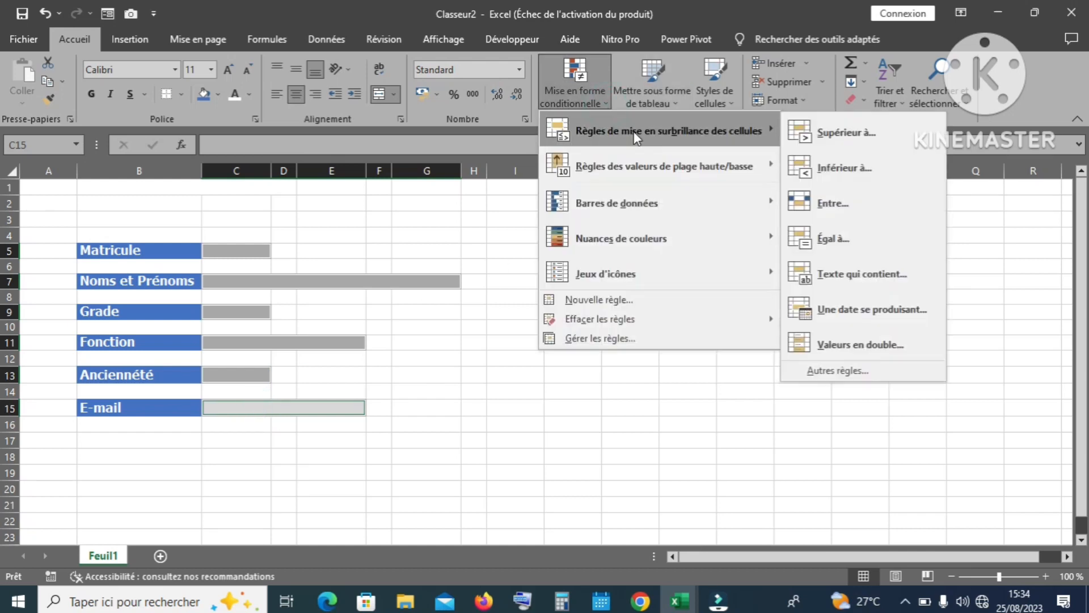
click(829, 372)
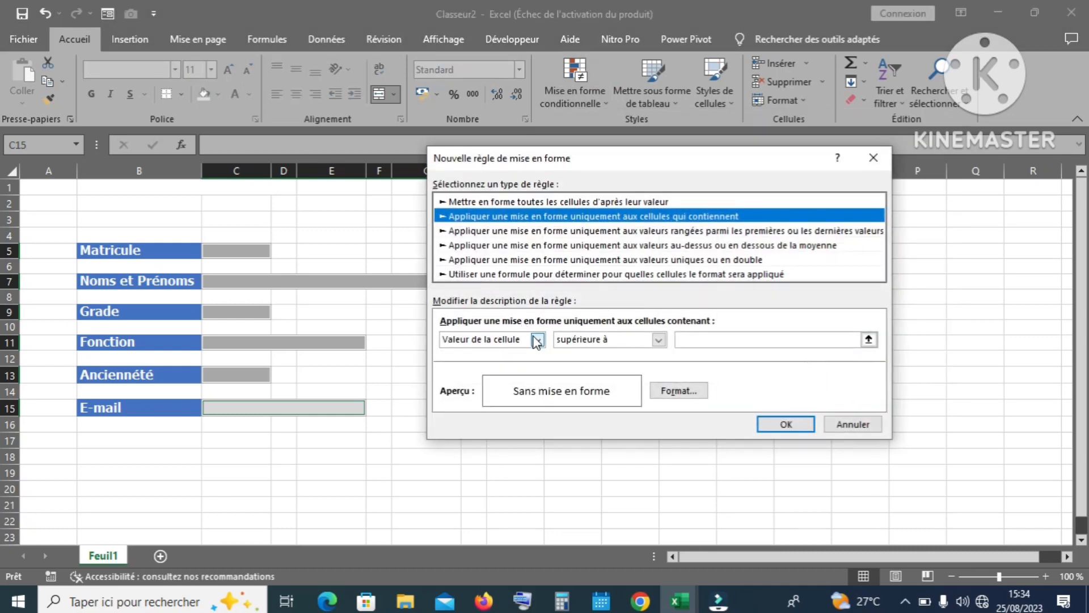
click(536, 340)
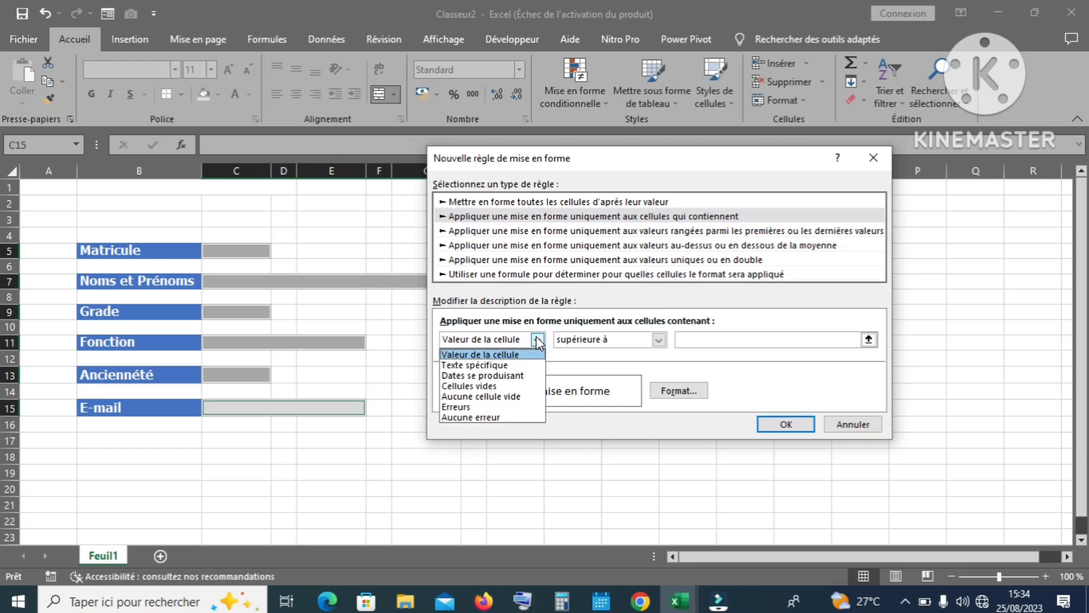
click(504, 395)
click(679, 390)
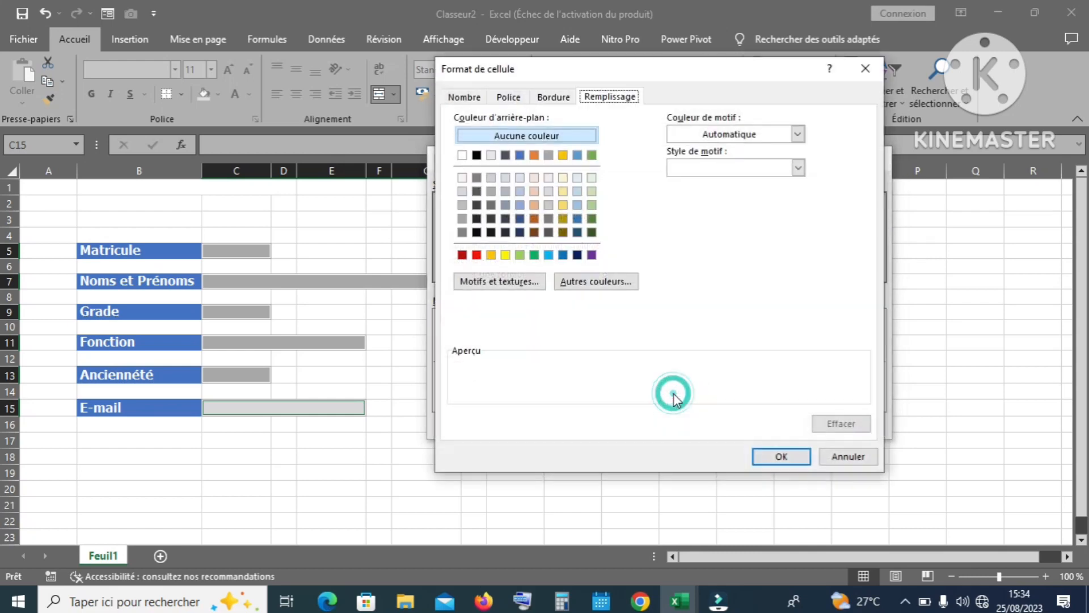
click(562, 156)
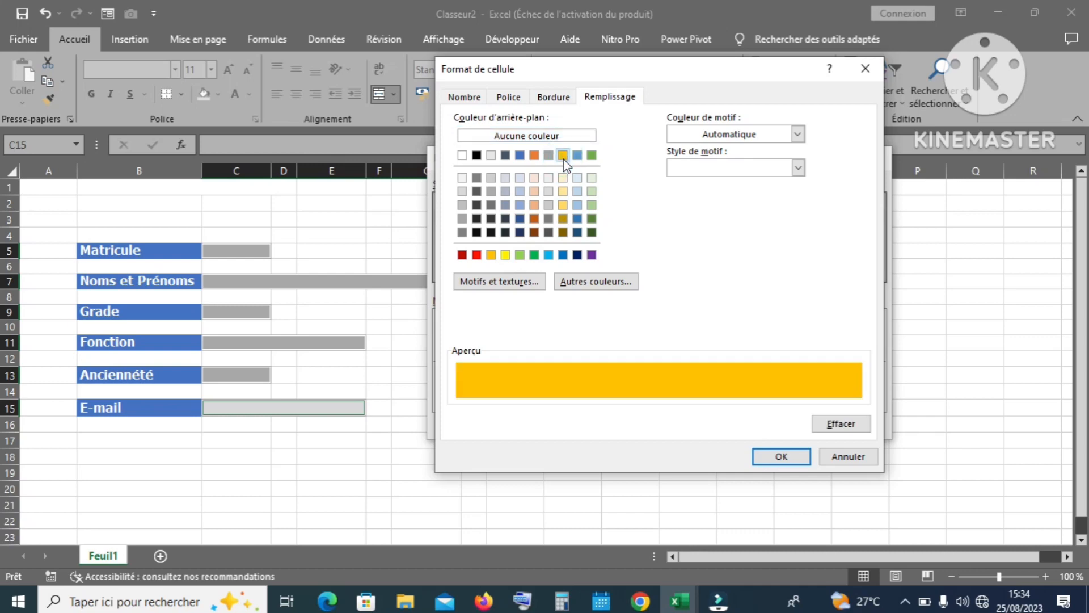
click(781, 457)
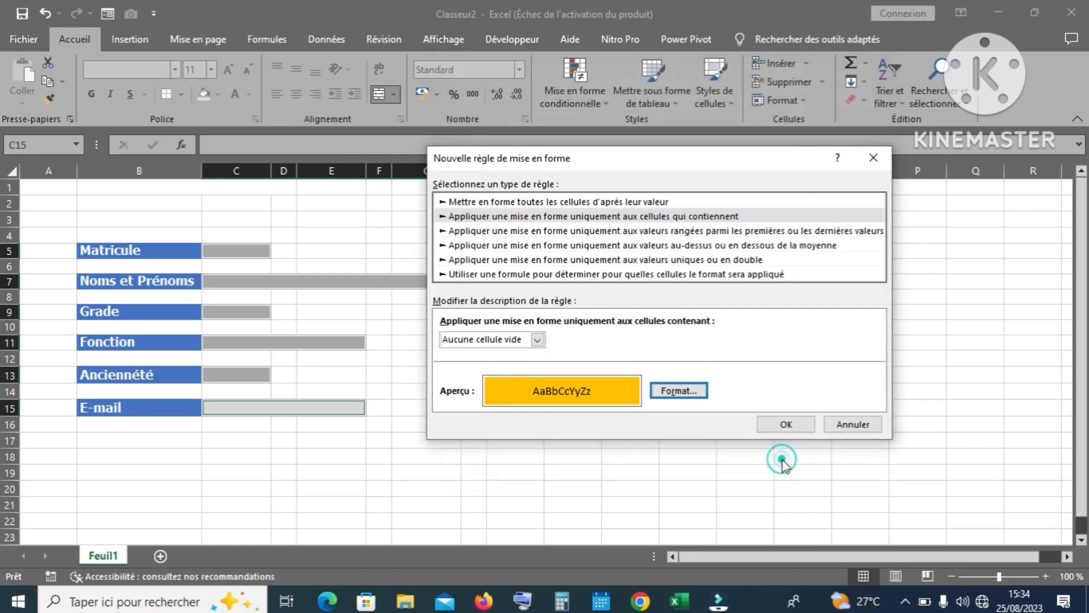
click(784, 424)
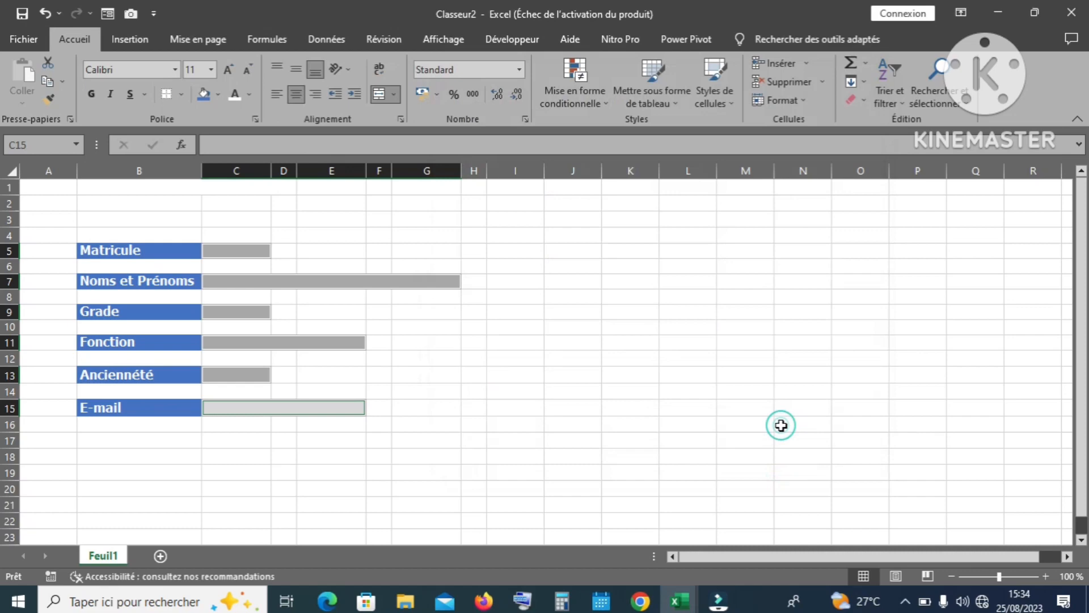
click(533, 329)
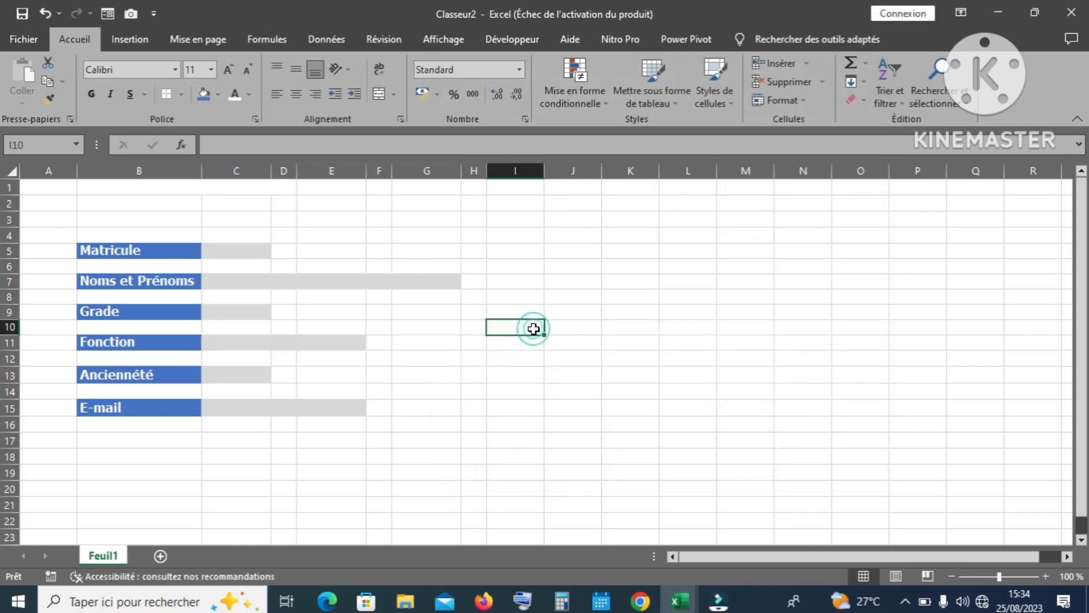
click(241, 249)
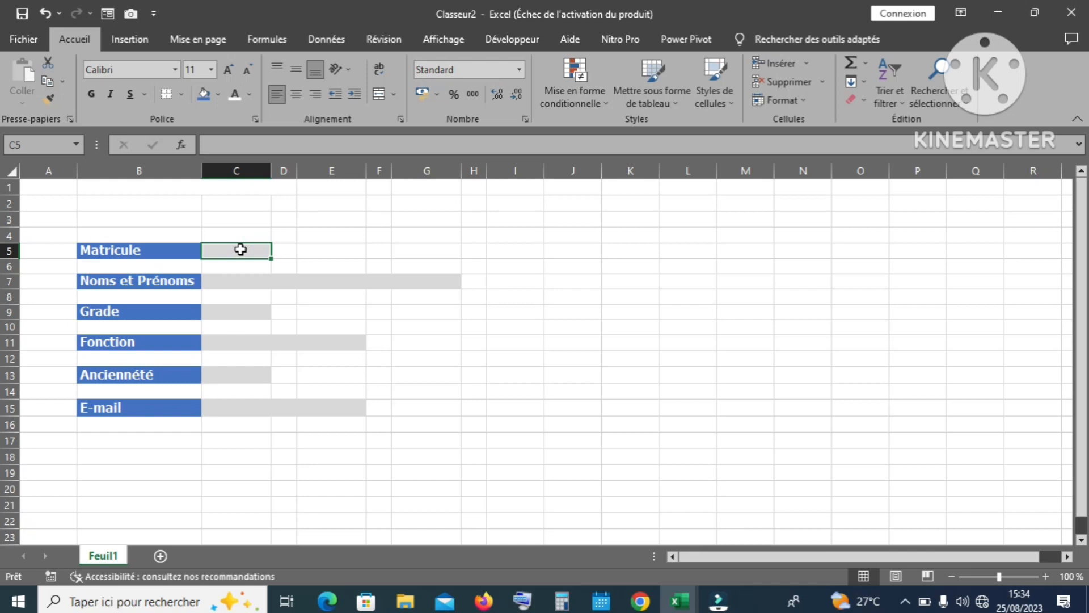
text(TY)
key(Return)
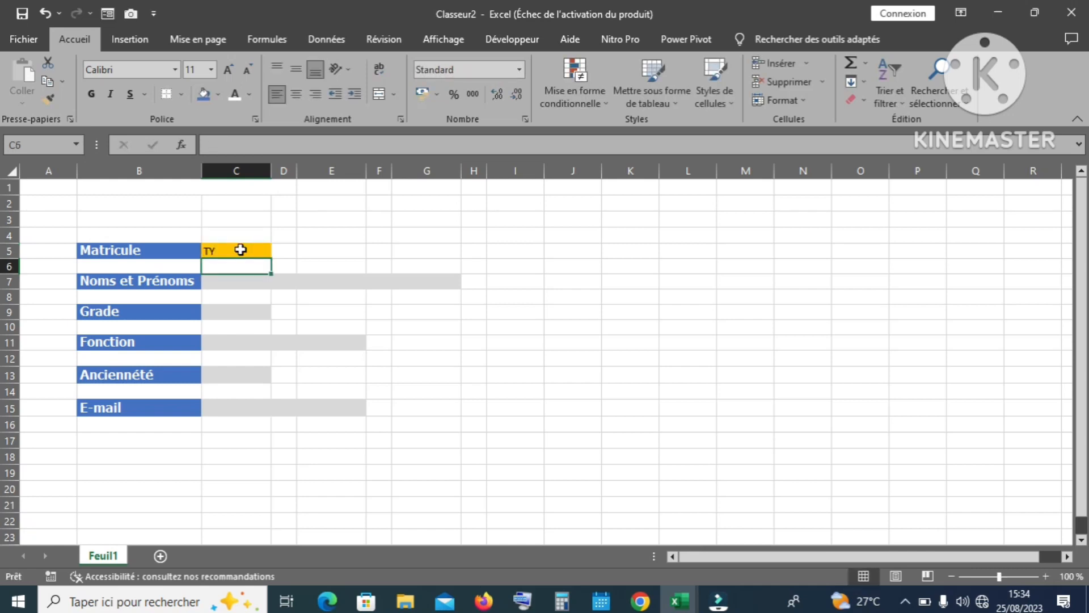
click(540, 350)
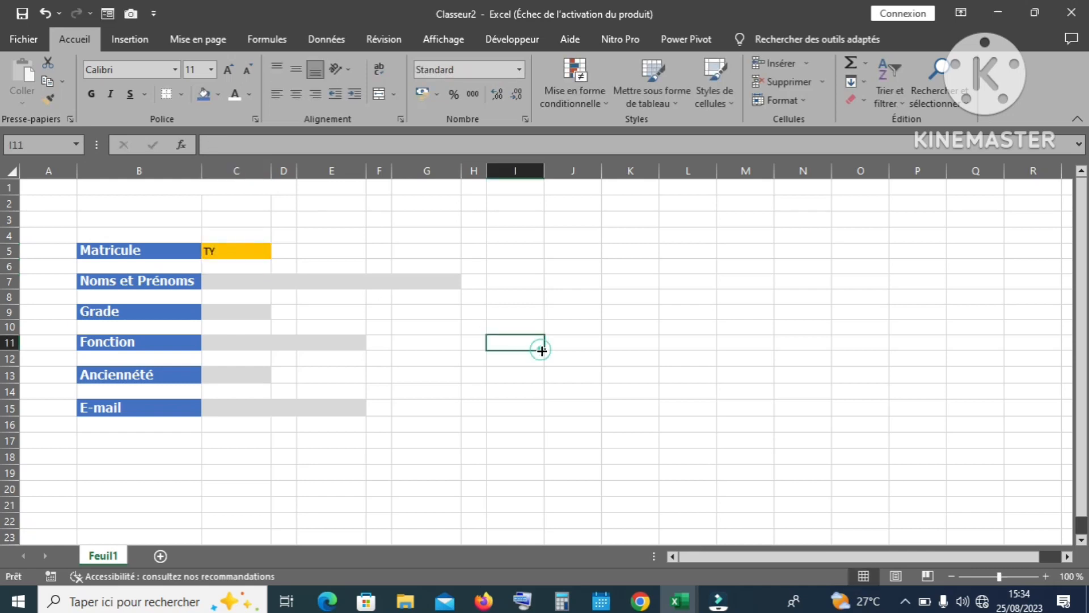
click(248, 312)
text(JK)
key(Return)
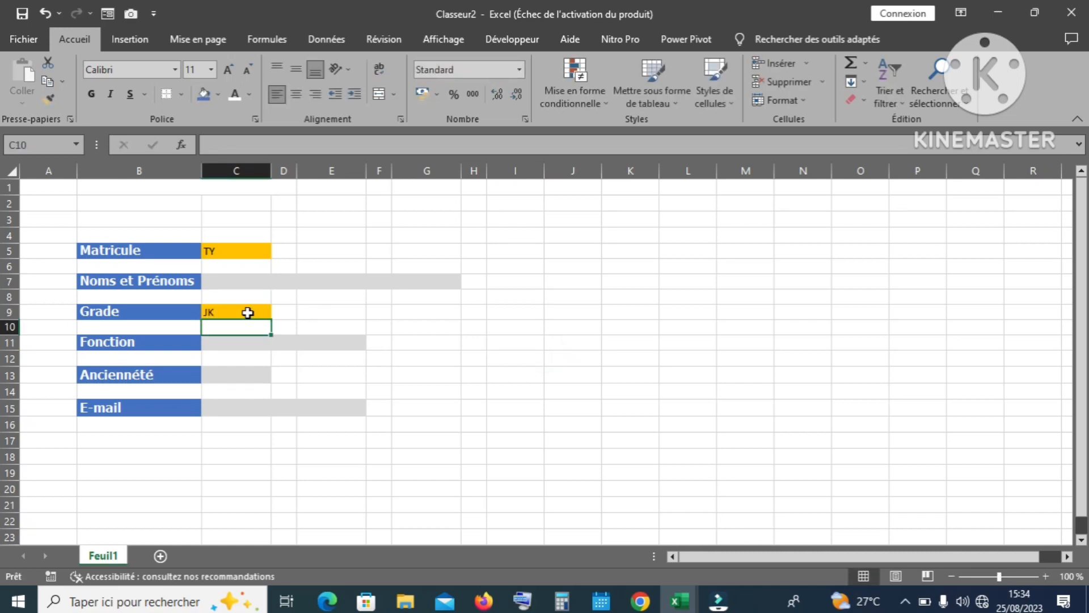
click(281, 356)
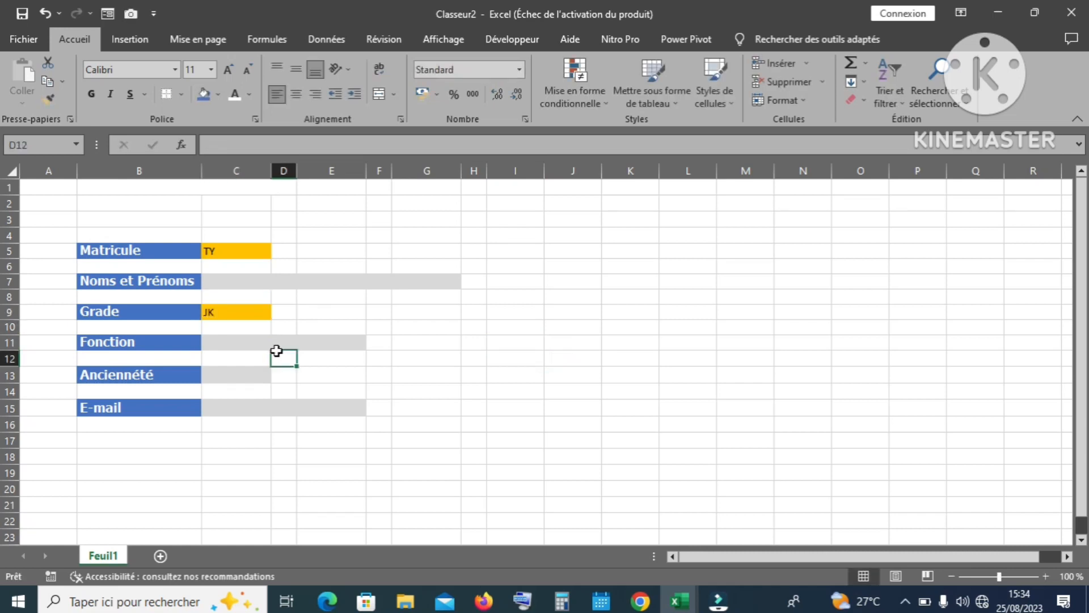
click(248, 371)
text(££)
key(Return)
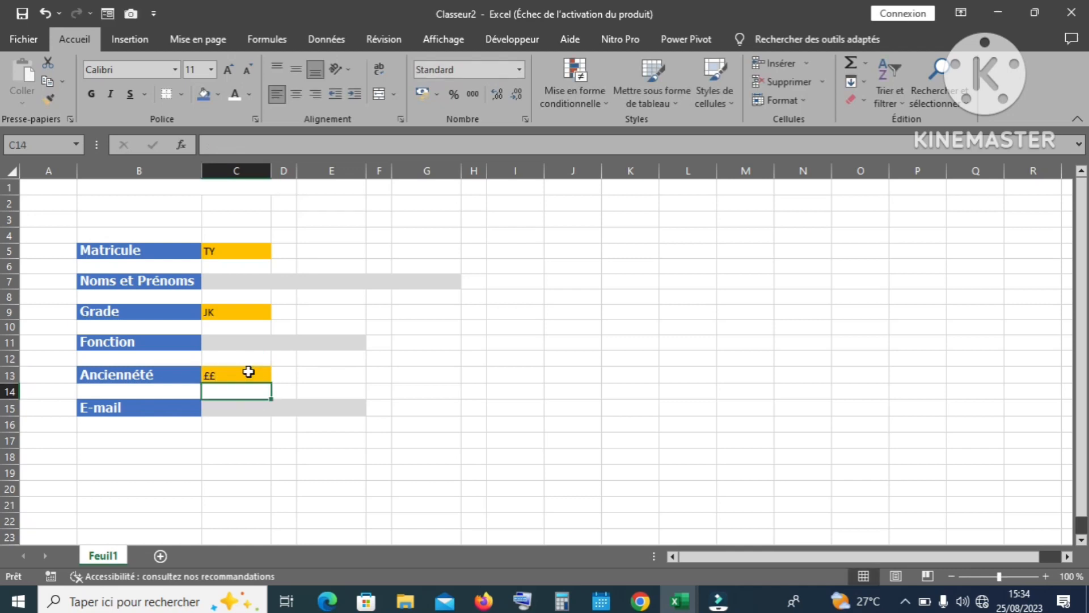
click(225, 251)
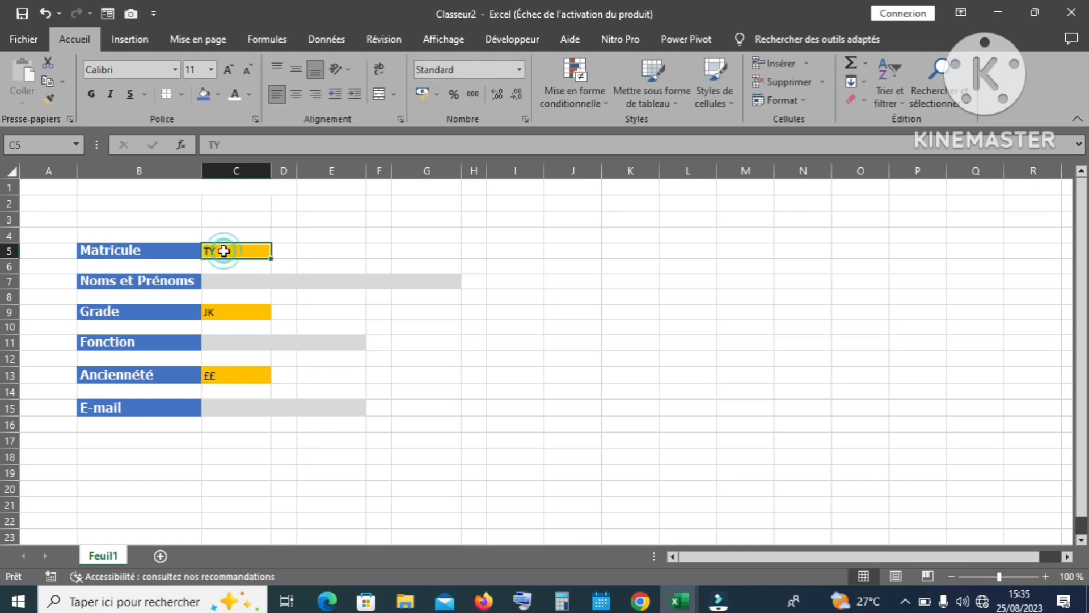
ctrl+click(216, 311)
ctrl+click(232, 376)
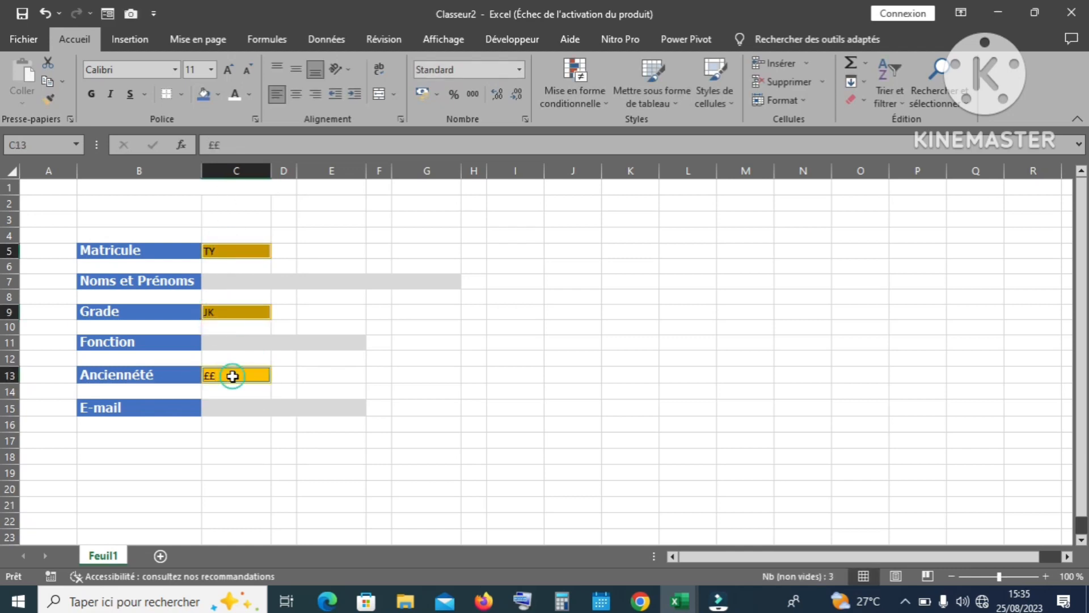
key(Delete)
click(445, 328)
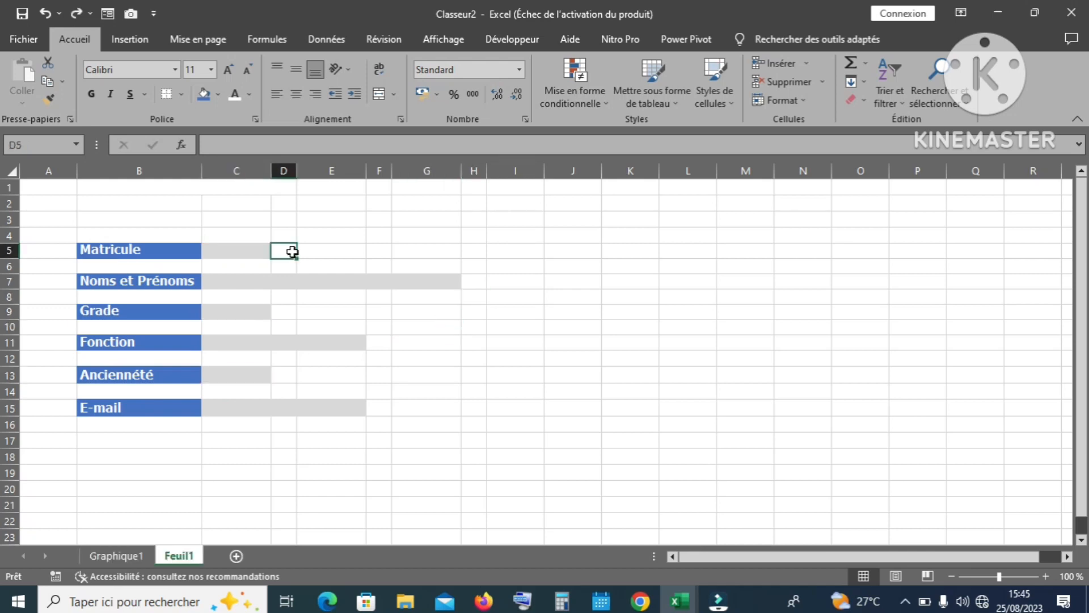
click(291, 251)
click(473, 281)
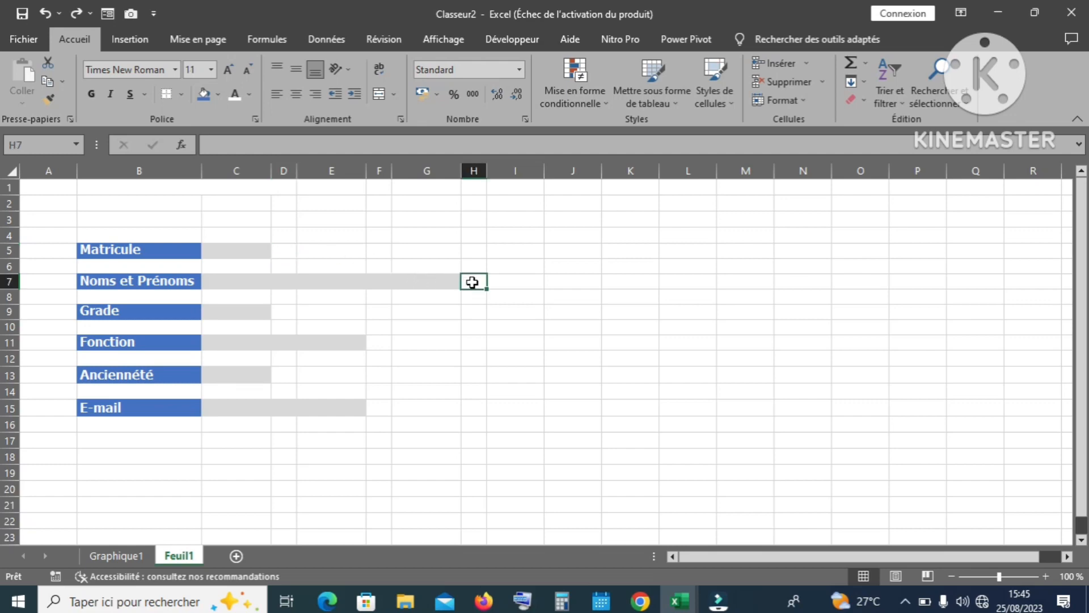
click(300, 312)
click(283, 313)
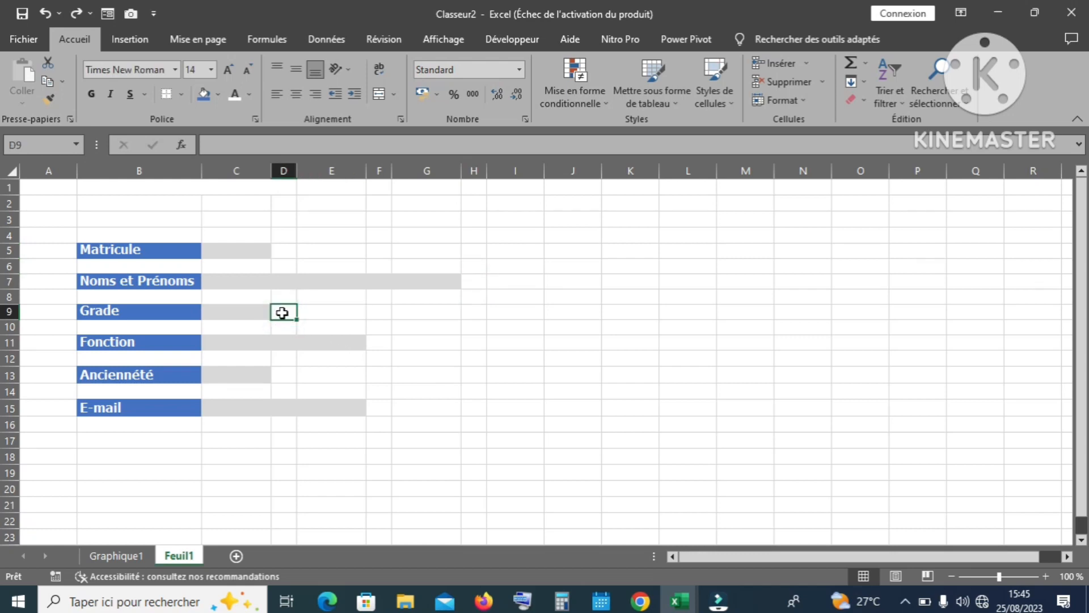
click(281, 254)
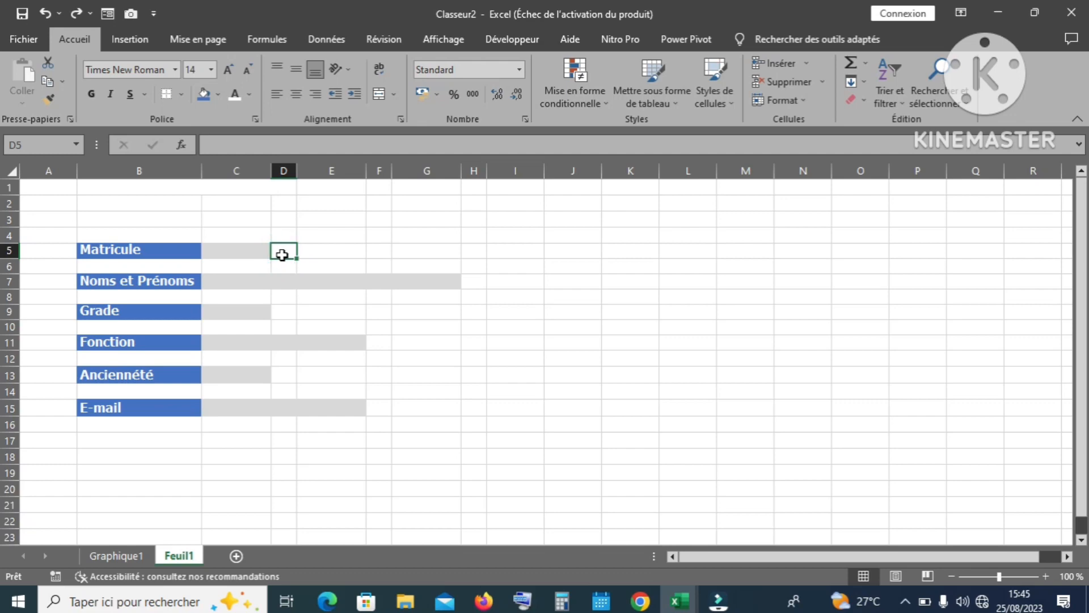
Step: Enter =SI(C5="";"";"P") in D5 and check the formula against the Matricule cell
text(=S)
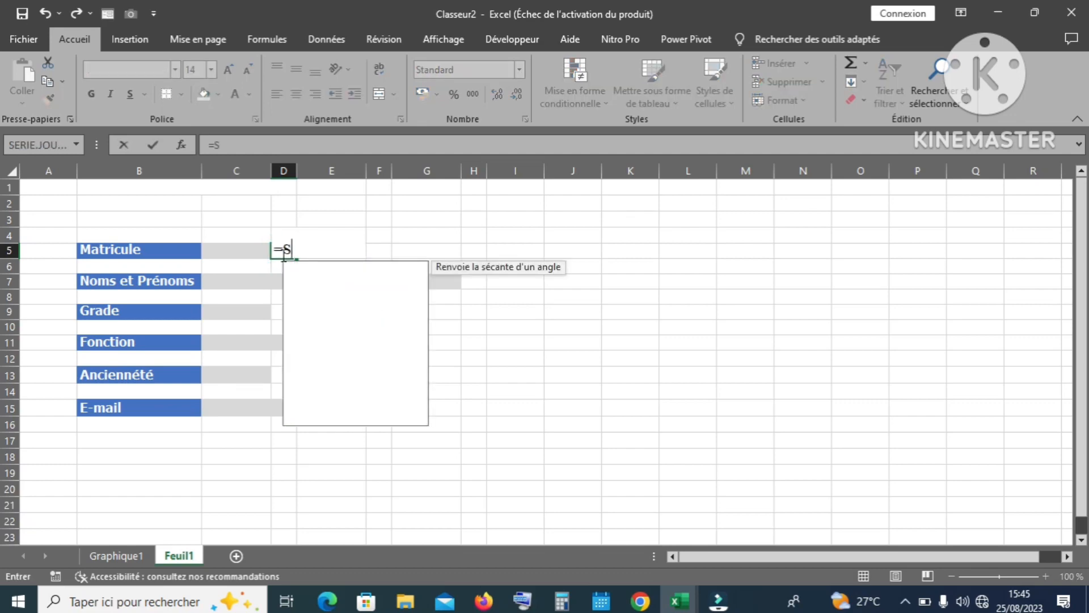
text(I()
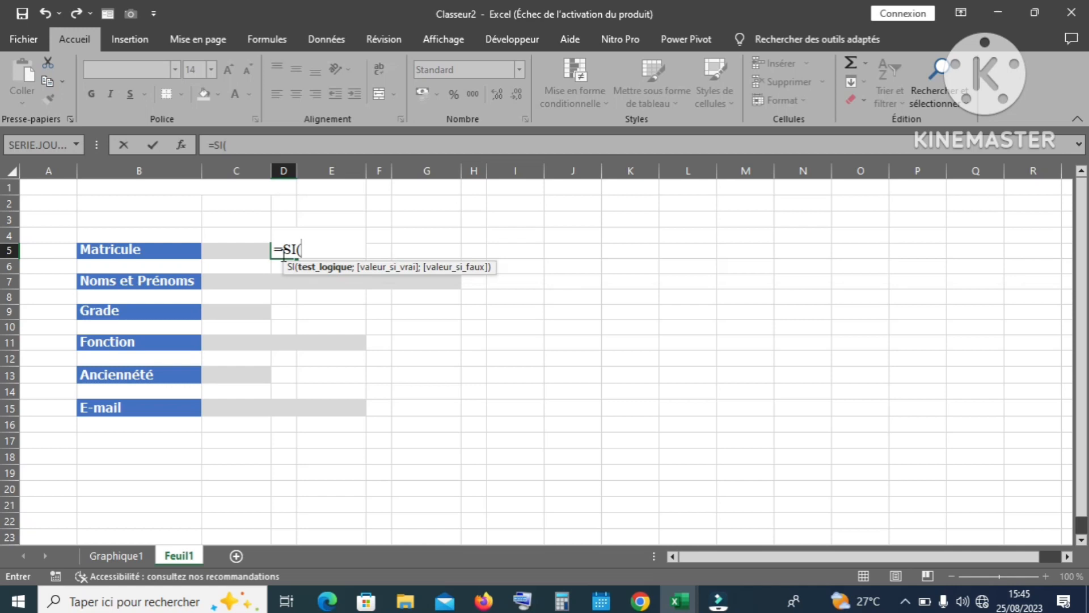
click(238, 251)
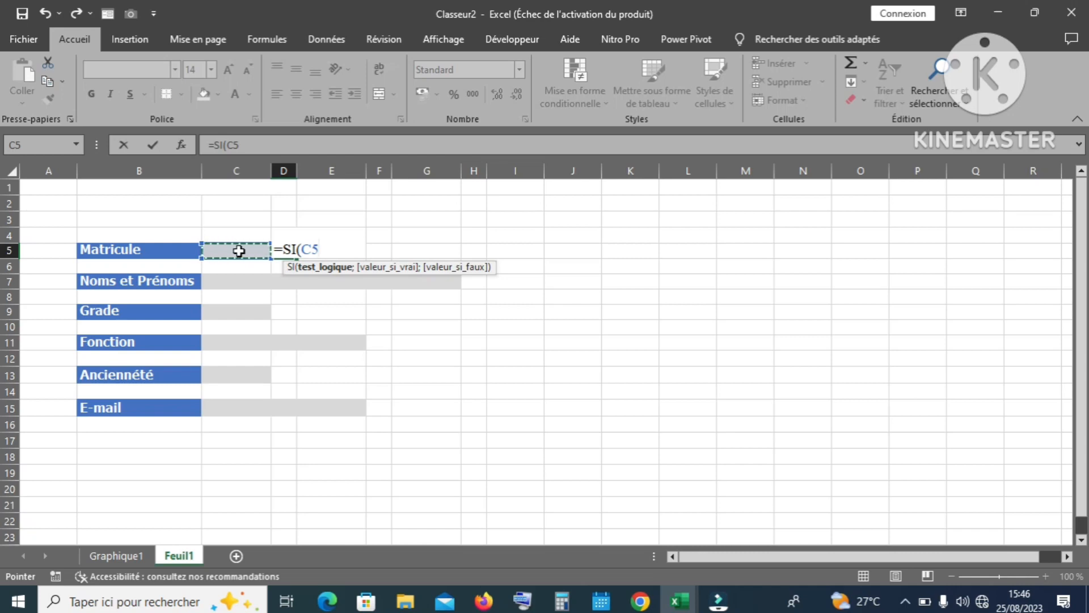
text(="";)
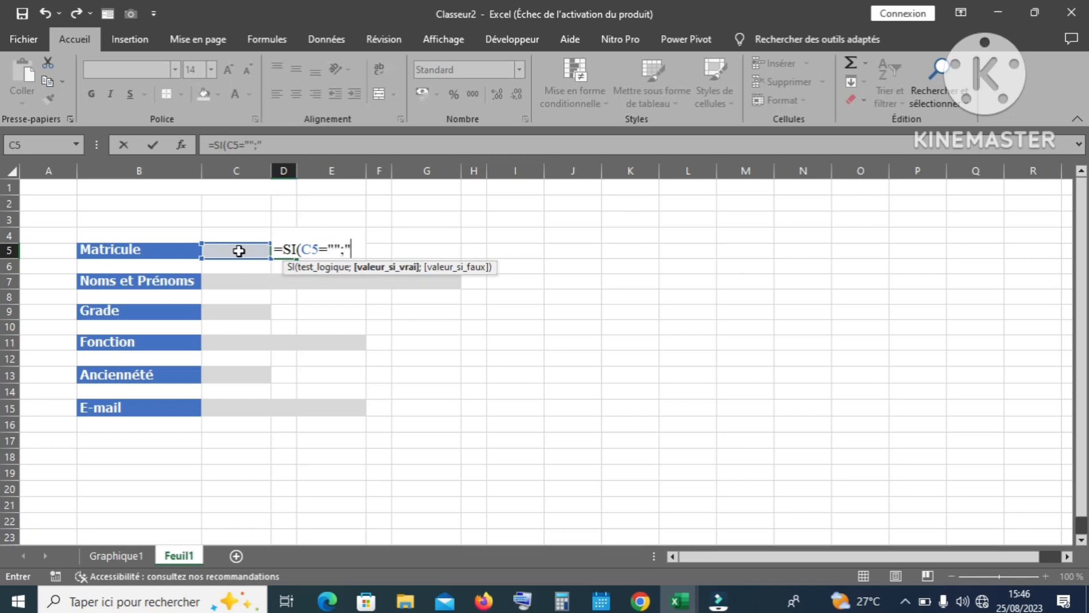
text("";)
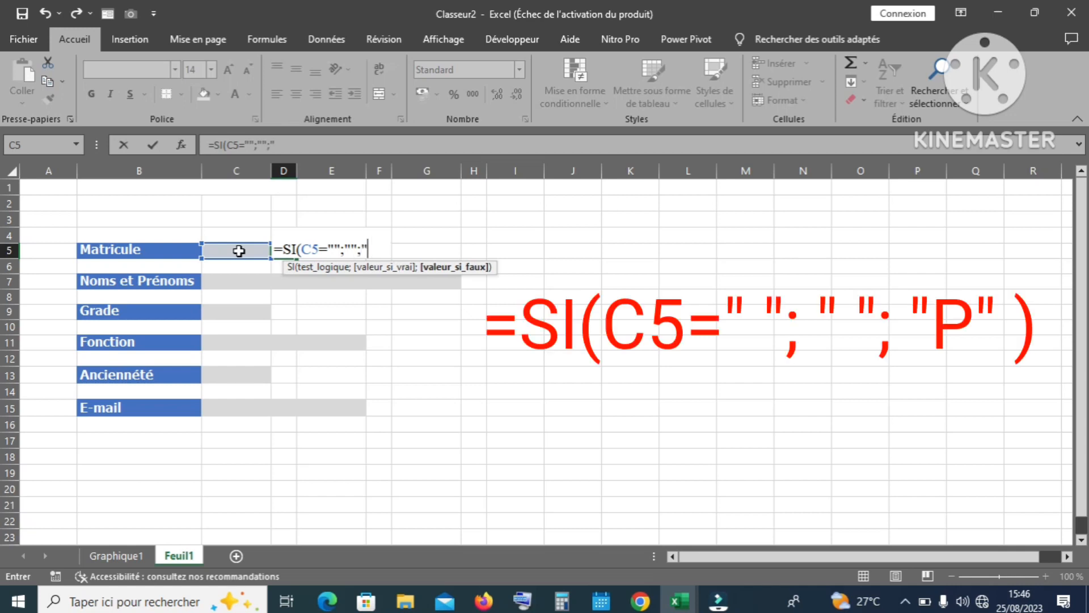
text("P)
key(Return)
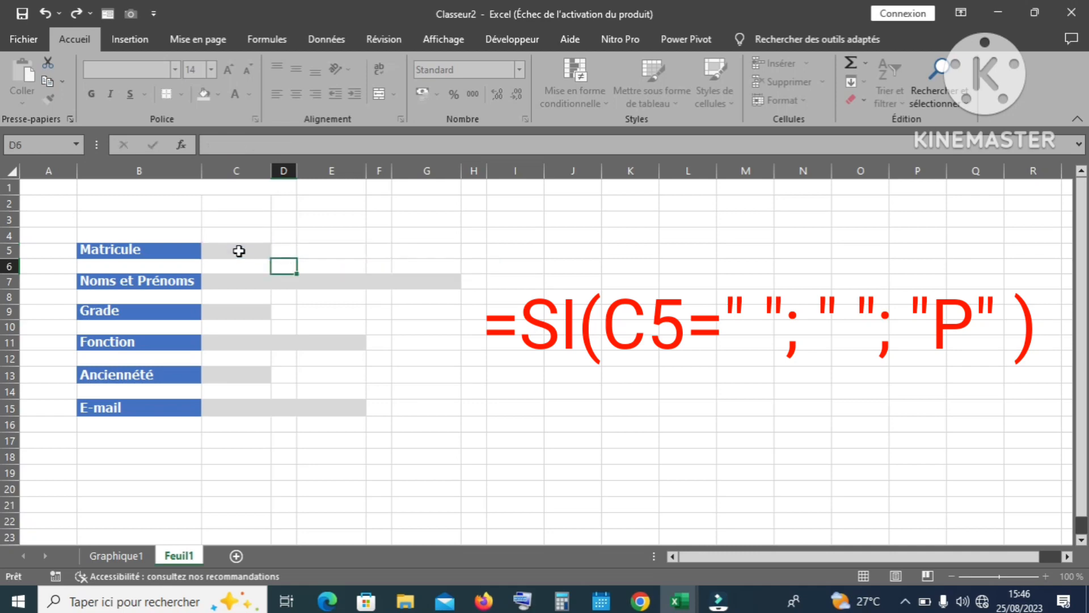
click(278, 251)
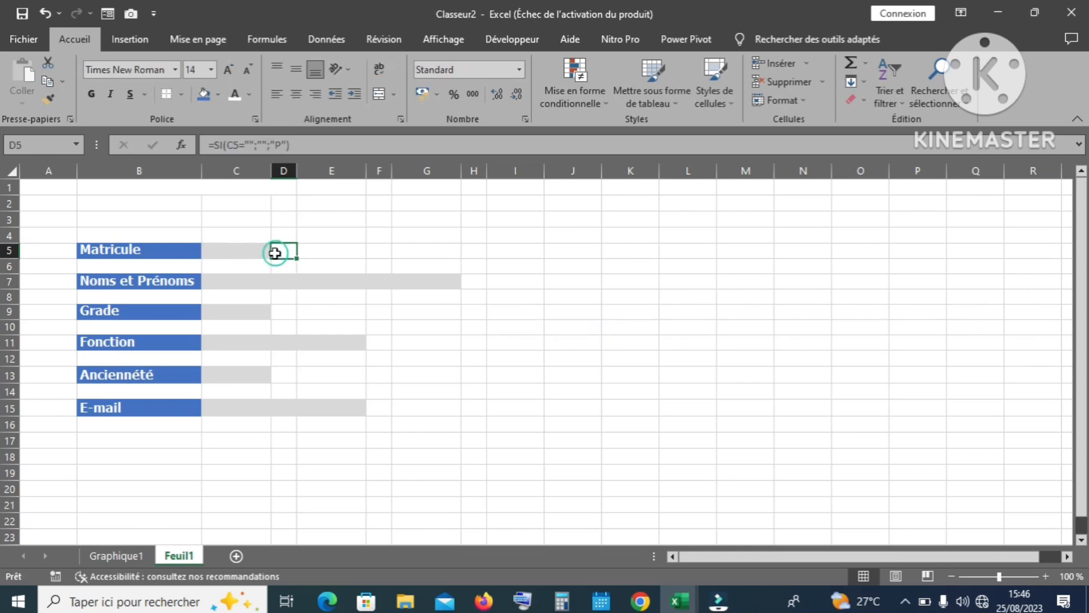
click(248, 253)
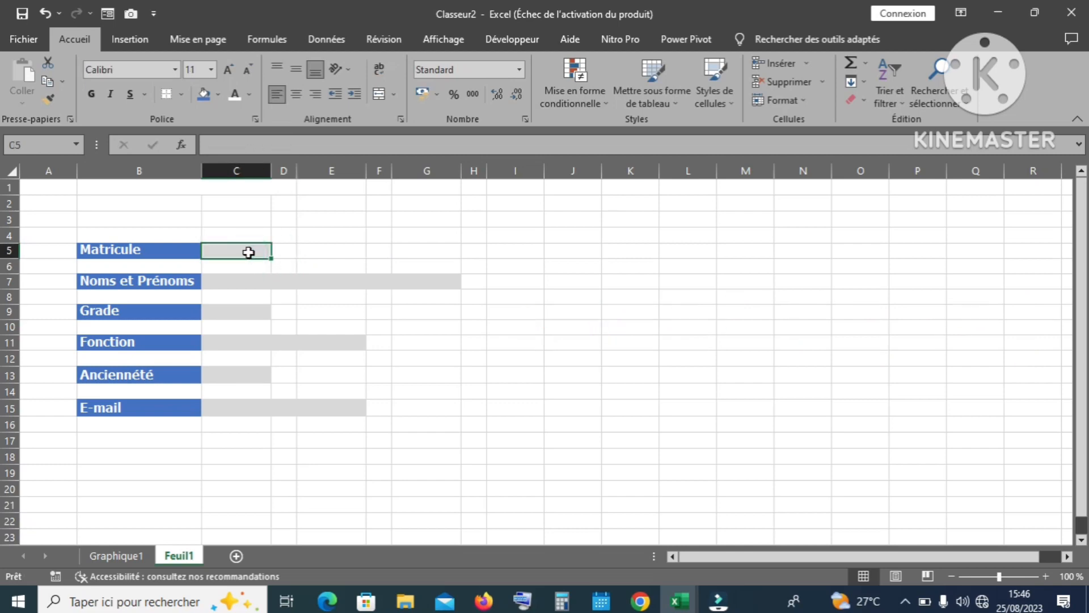
click(288, 252)
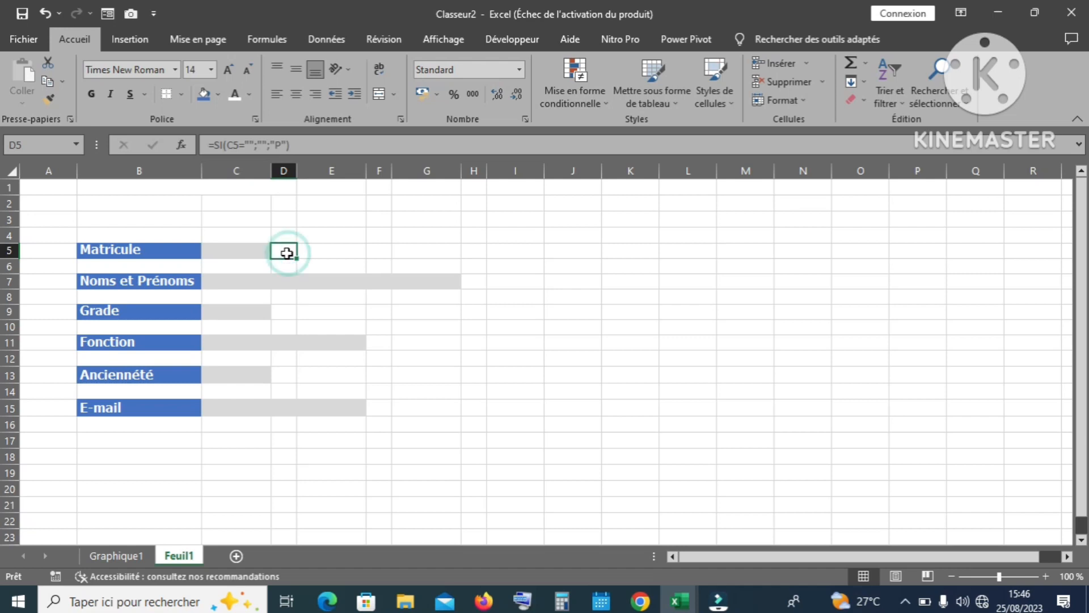
click(250, 253)
Step: Enter the test value F in C5 and confirm D5 now shows P
text(F)
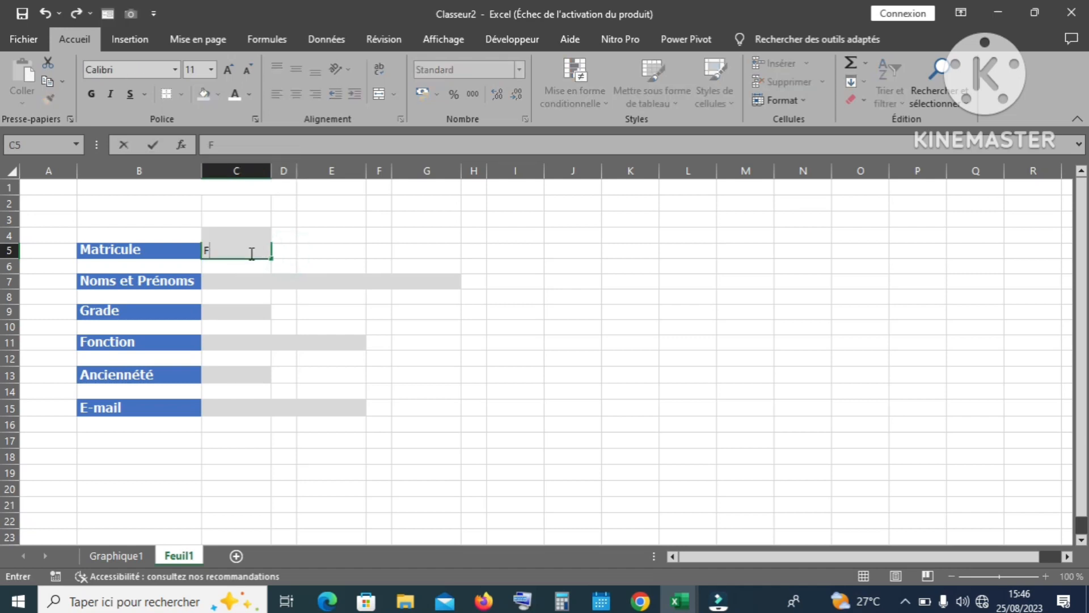
key(Return)
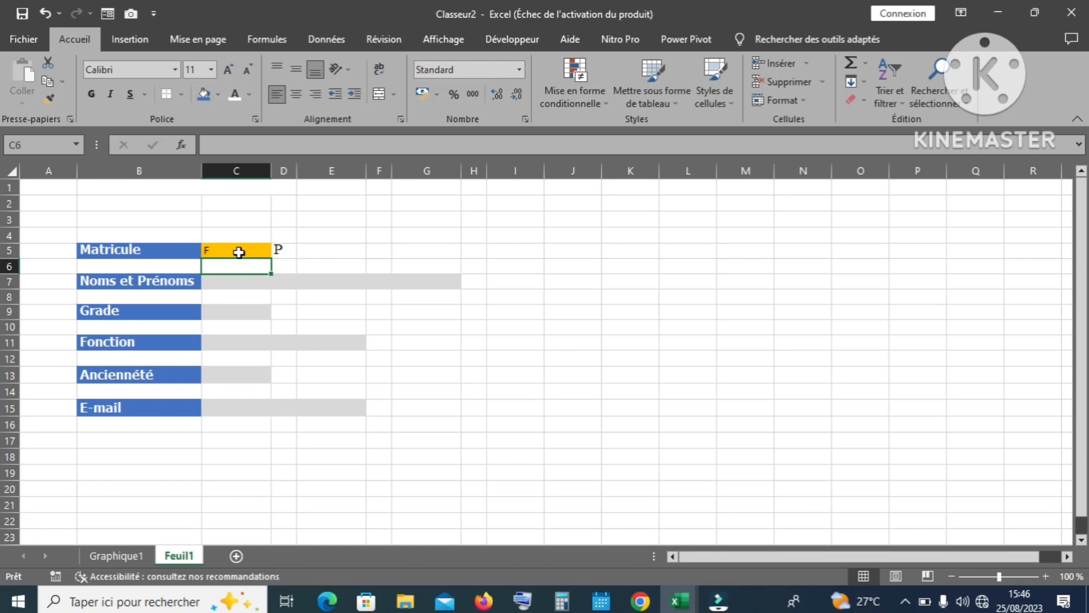
click(282, 252)
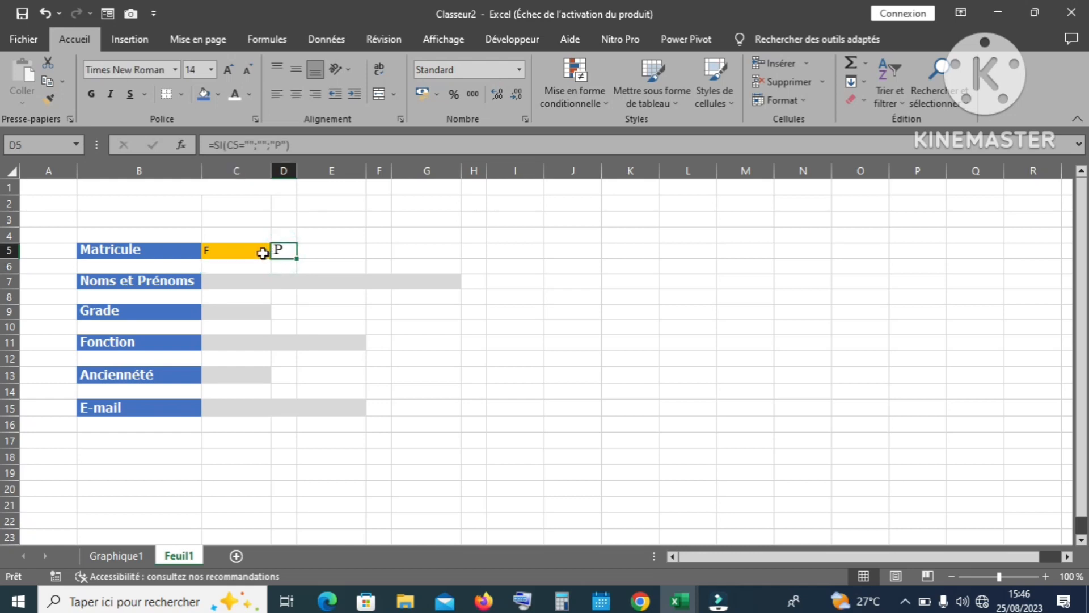
click(263, 251)
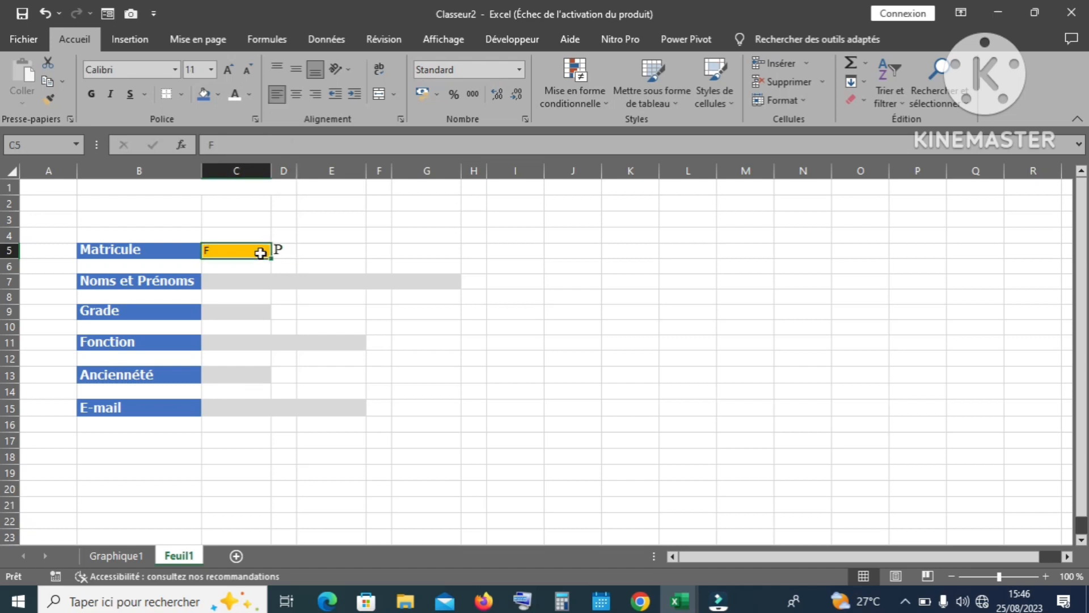
click(292, 251)
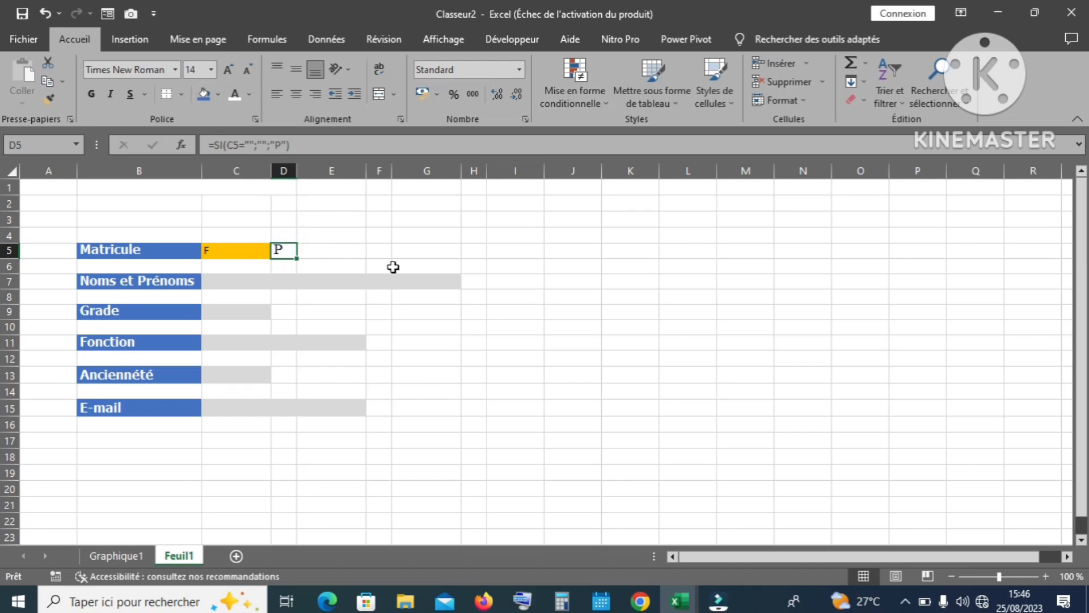
click(469, 286)
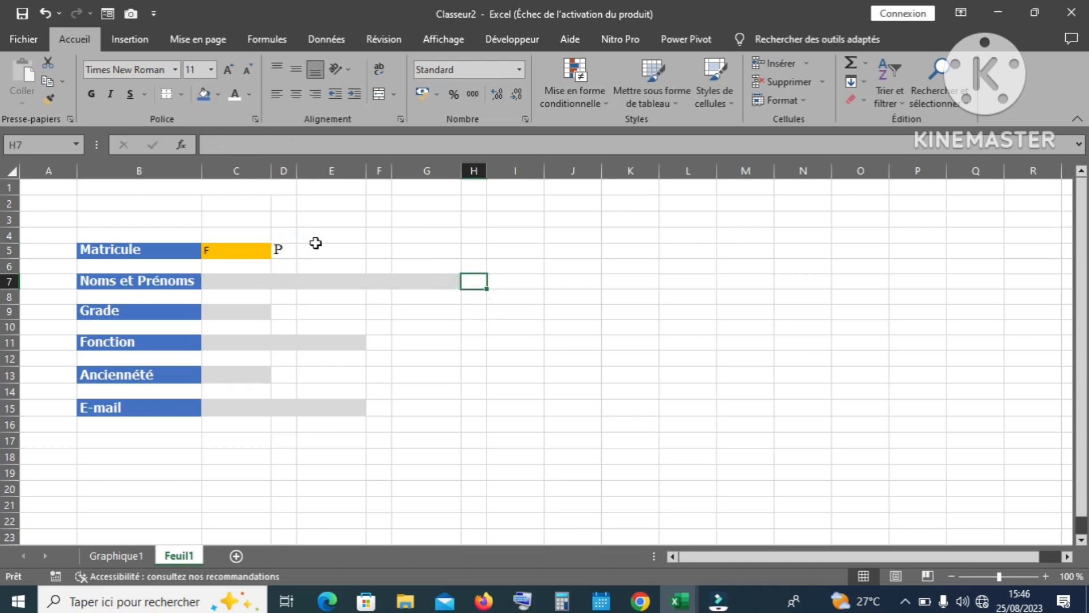
click(280, 249)
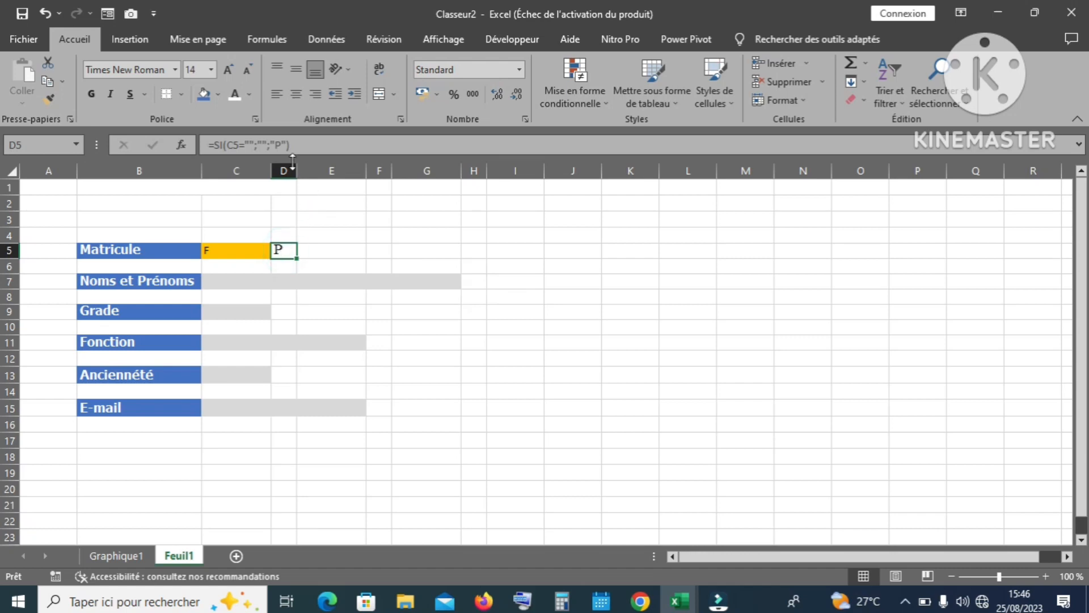
Step: Copy D5's check formula into H7 and retarget it to C7: =SI(C7="";"";"P")
drag(292, 145, 215, 142)
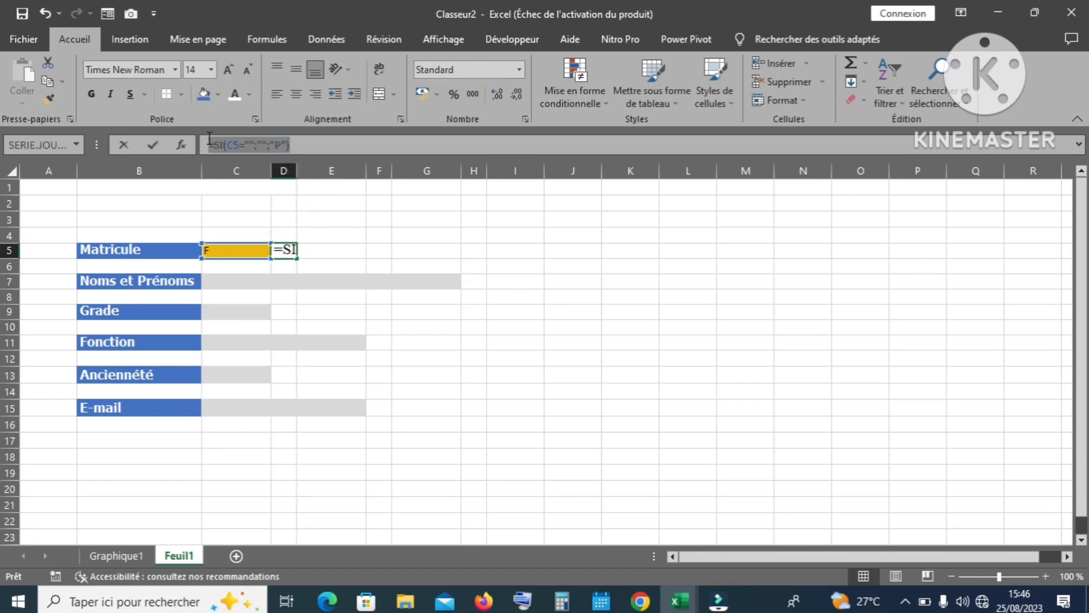
key(Return)
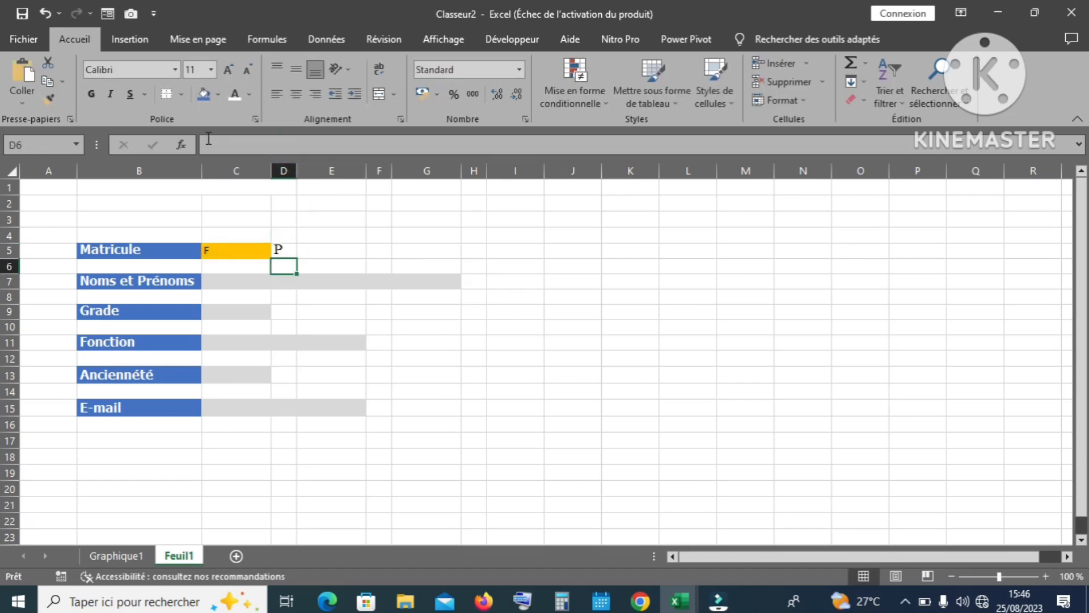
click(475, 283)
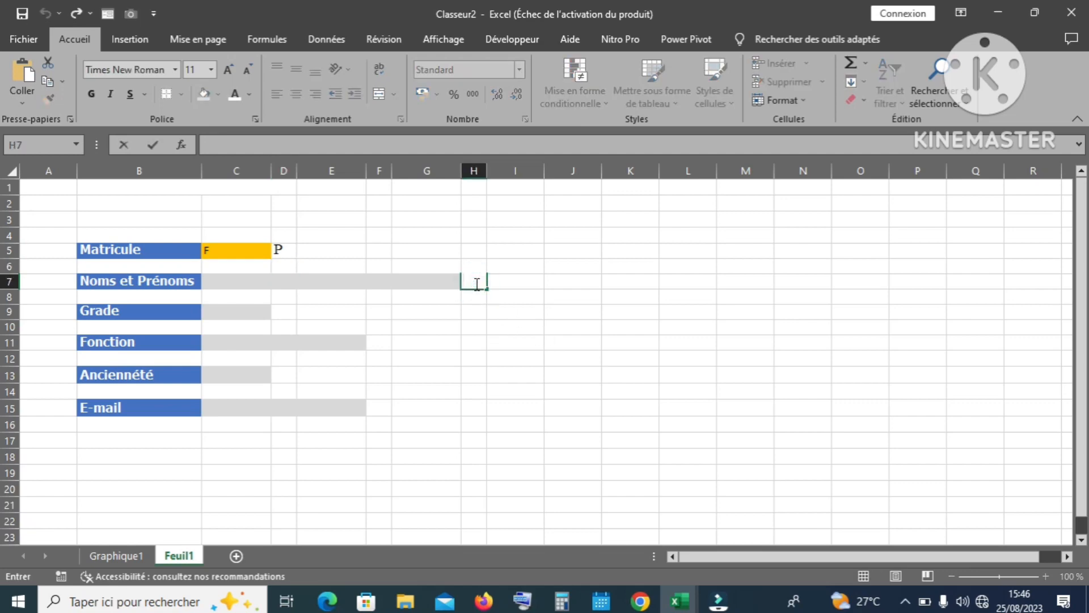
click(475, 283)
text(=SI(C5="";"";"P"))
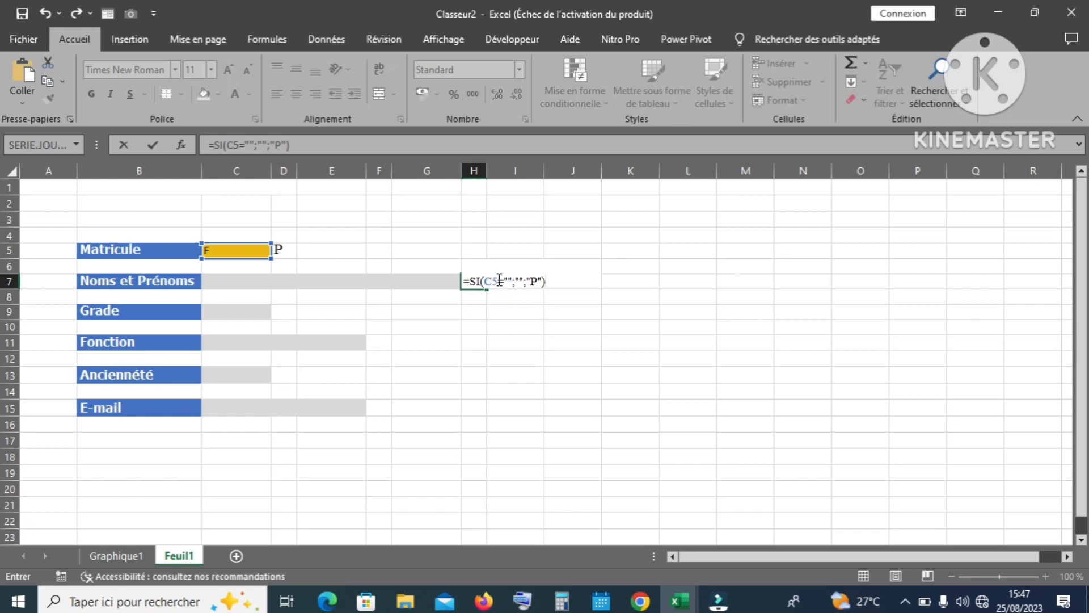
click(499, 279)
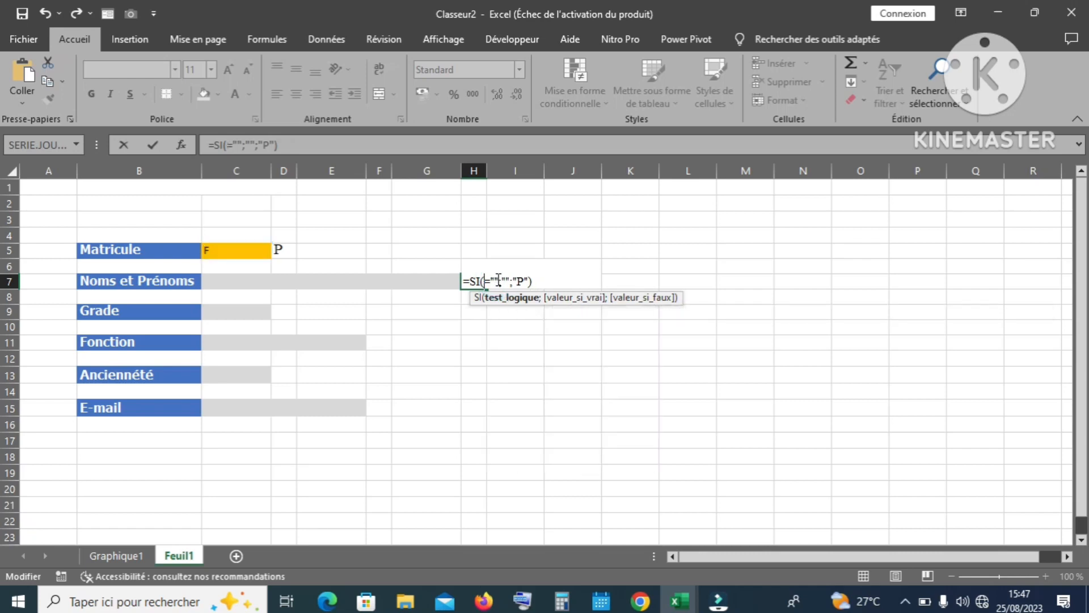
click(353, 281)
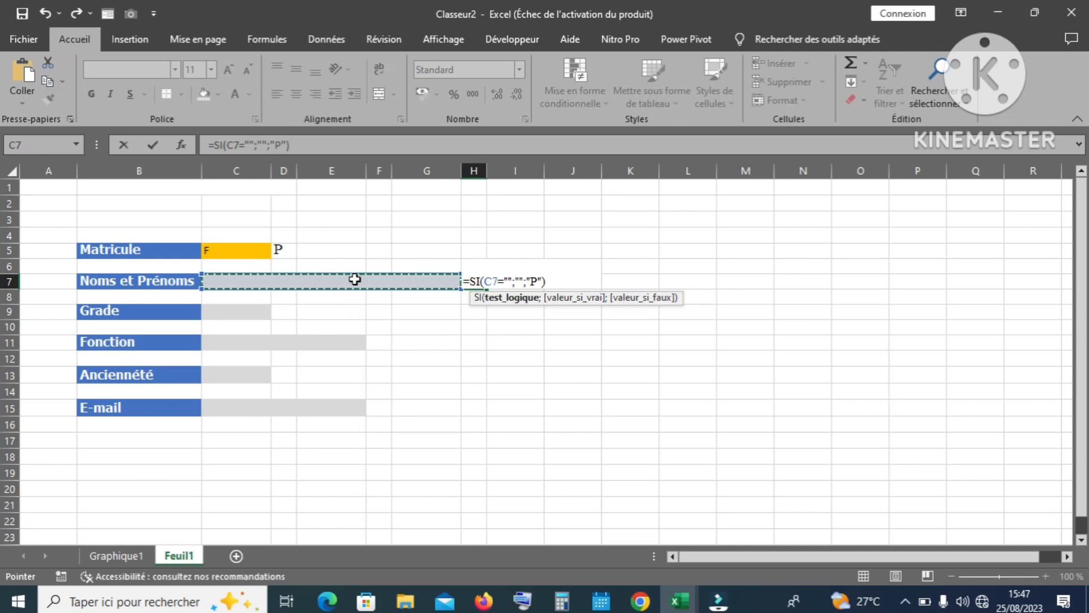
key(Return)
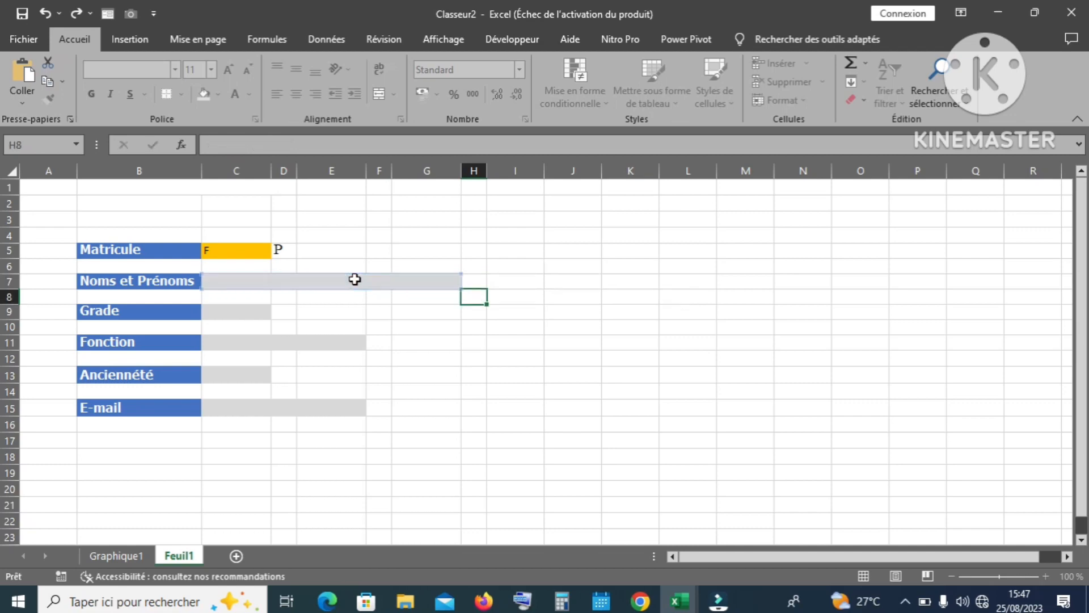
Step: Paste the check formula into D9 and F11, pointing them at C9 and C11
click(285, 310)
double_click(284, 310)
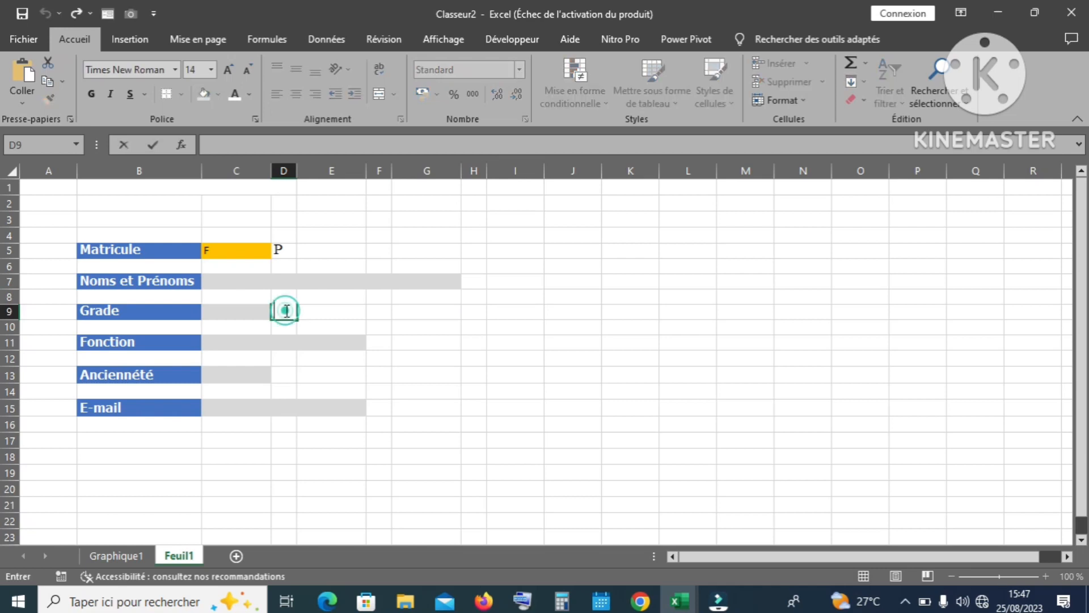
text(=SI(C5="";"";"P"))
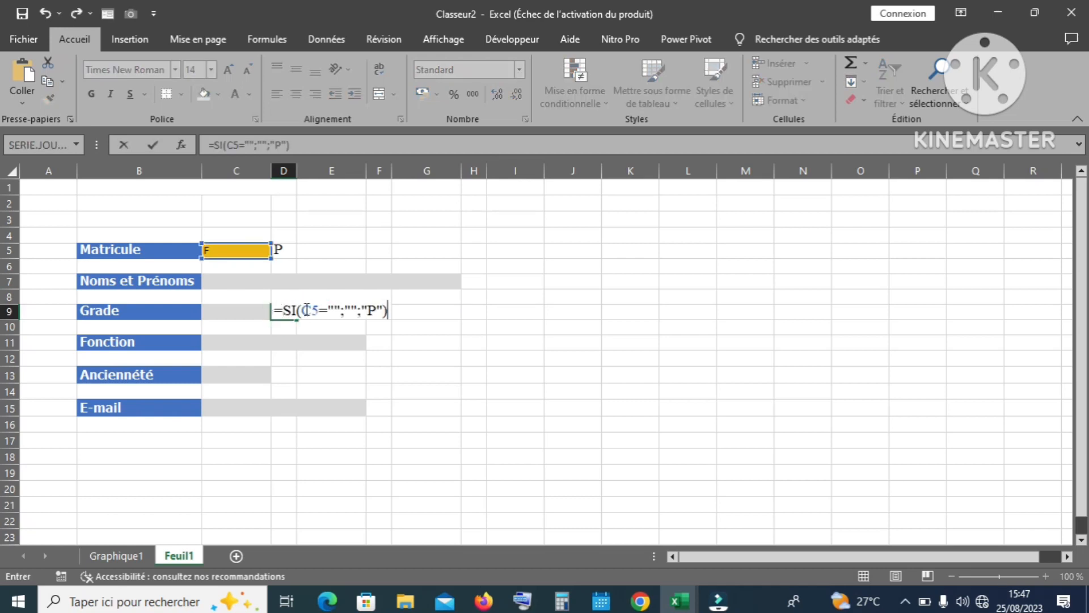
double_click(318, 308)
key(BackSpace)
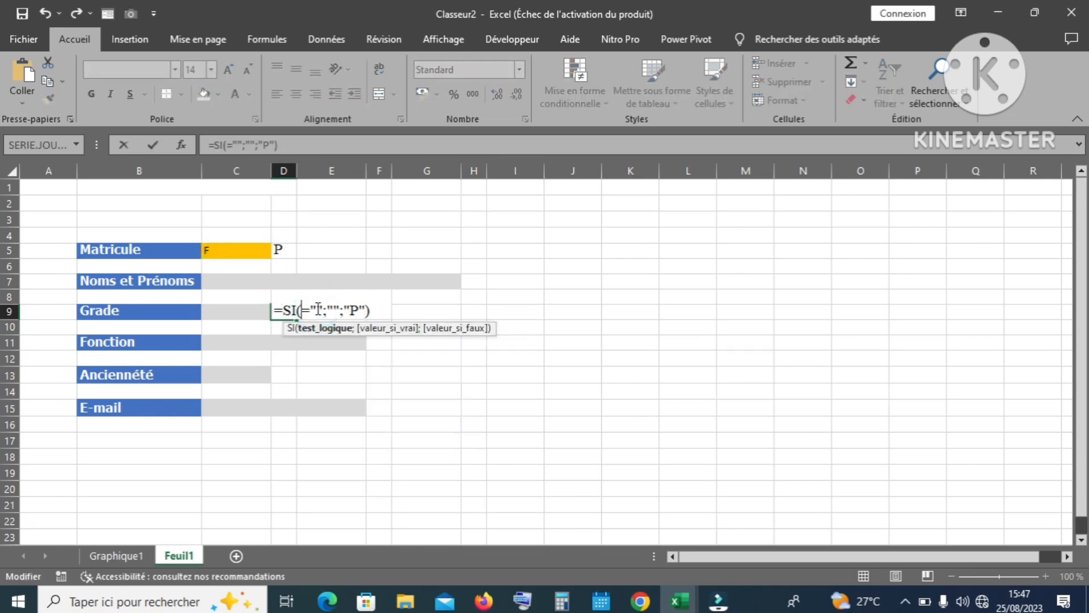
click(254, 309)
key(Return)
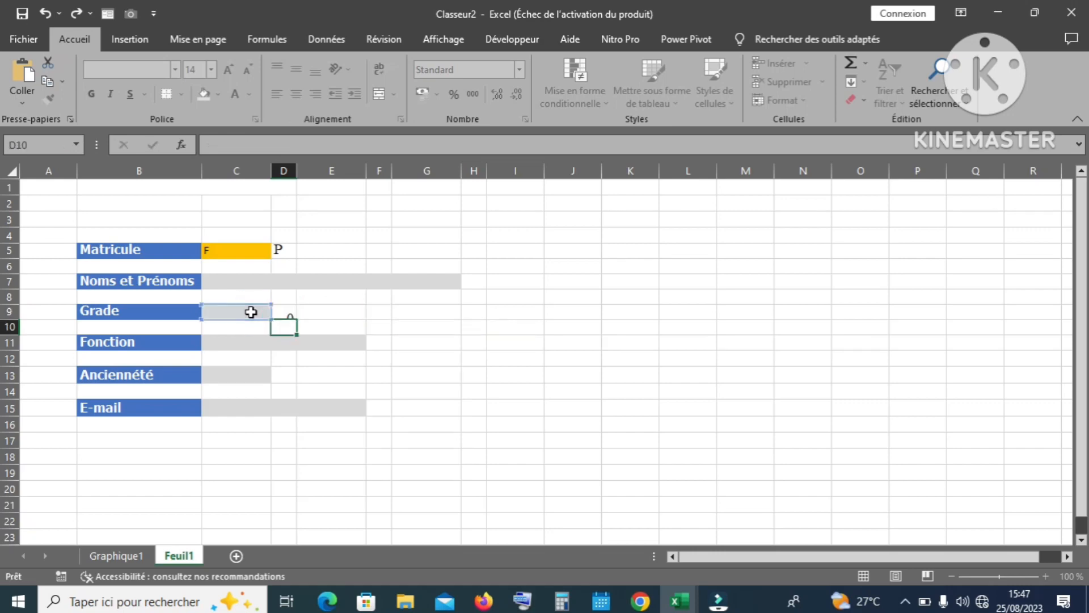
double_click(378, 345)
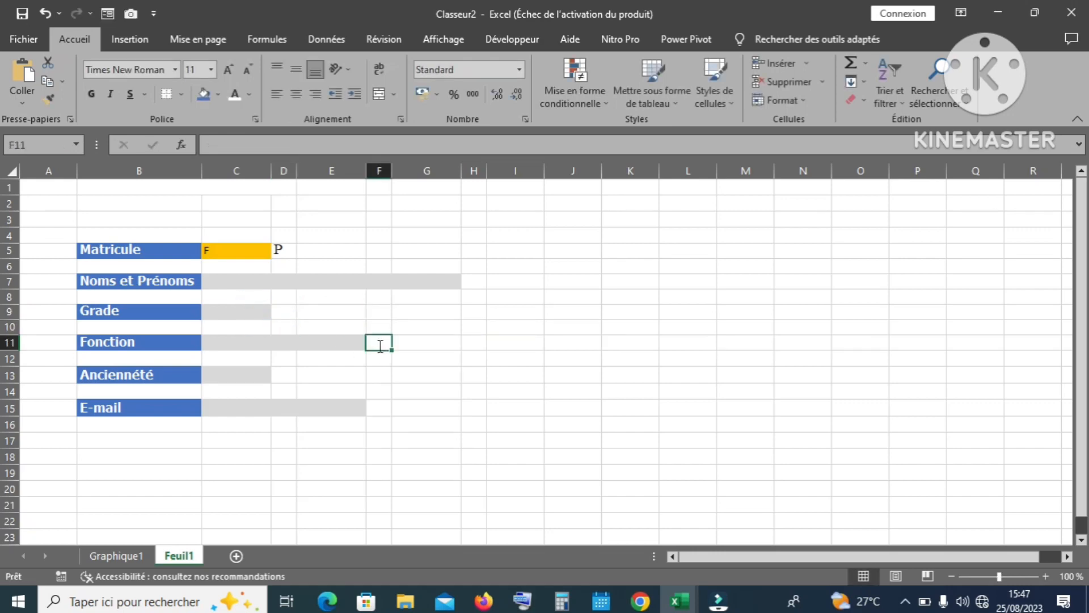
text(=SI(C5="";"";"P"))
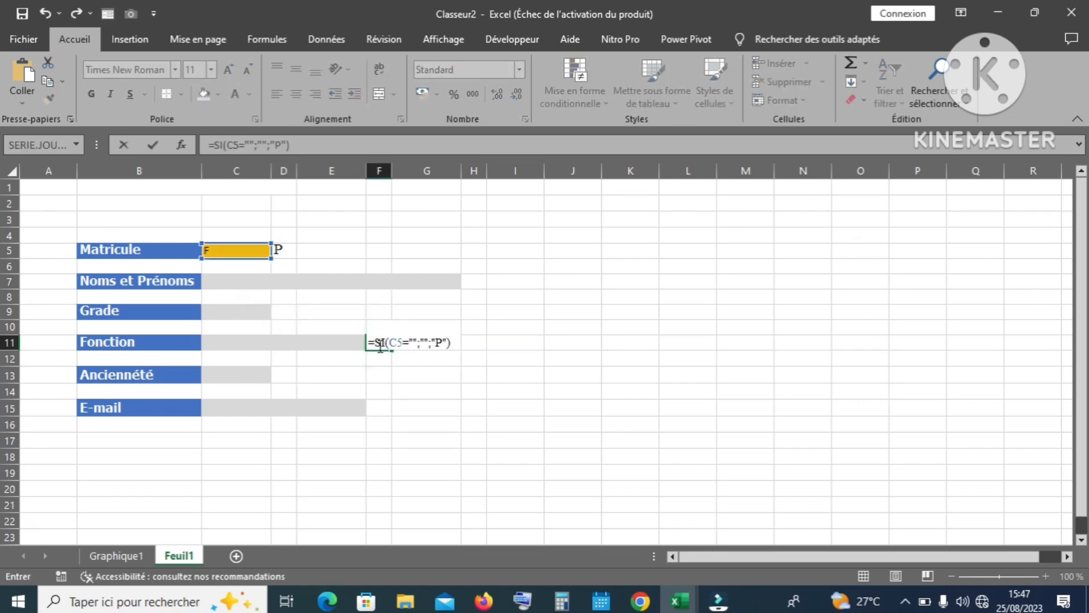
double_click(401, 343)
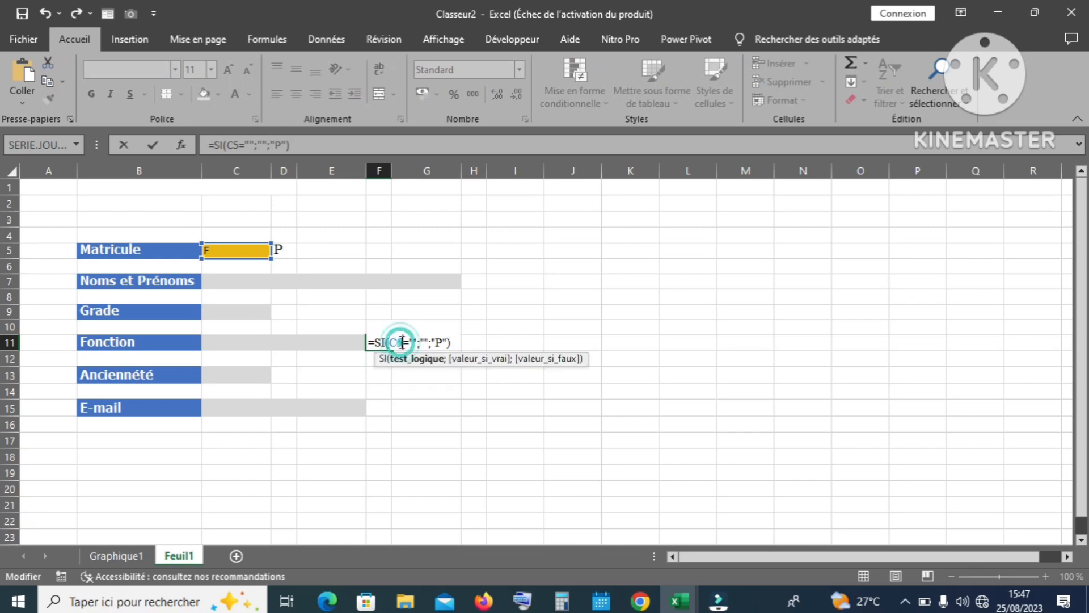
click(326, 341)
key(Return)
Step: Paste the check formula into D13 and F15, pointing them at C13 and C15
double_click(286, 375)
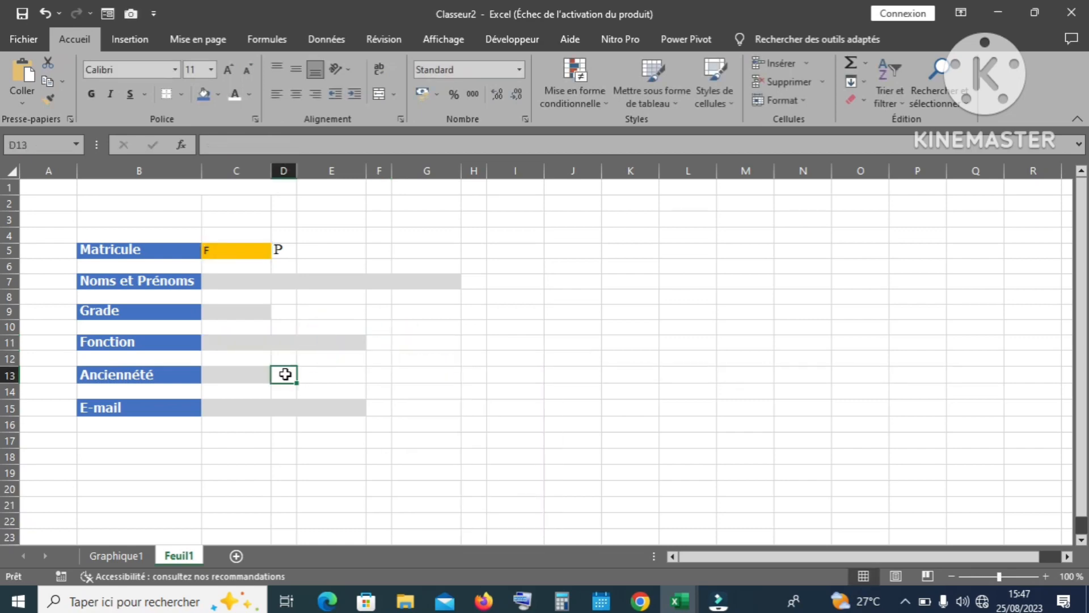
text(=SI(C5="";"";"P"))
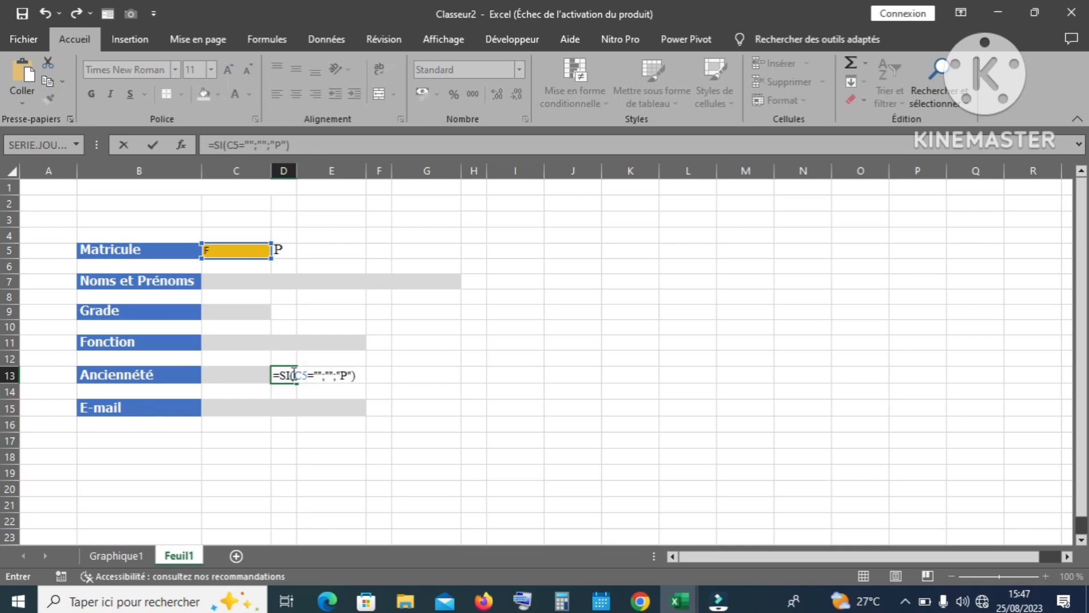
double_click(305, 374)
key(BackSpace)
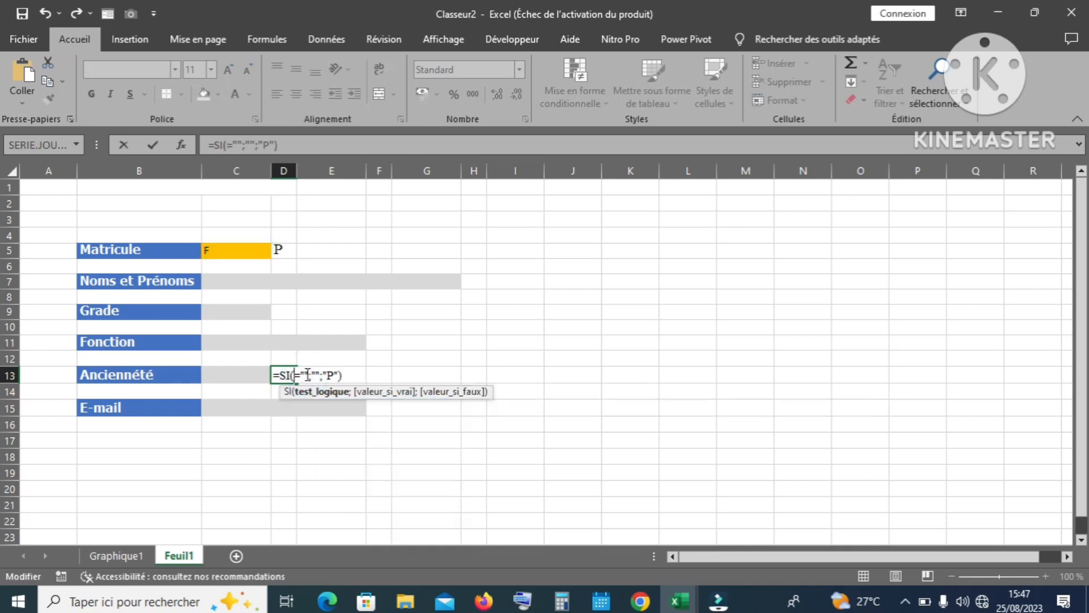
click(240, 374)
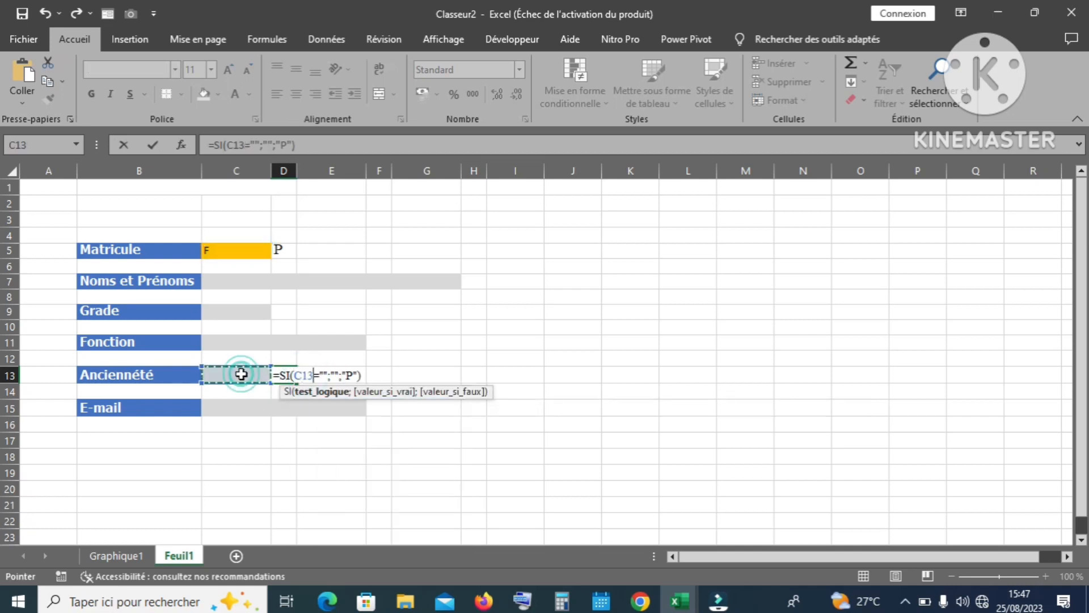
key(Return)
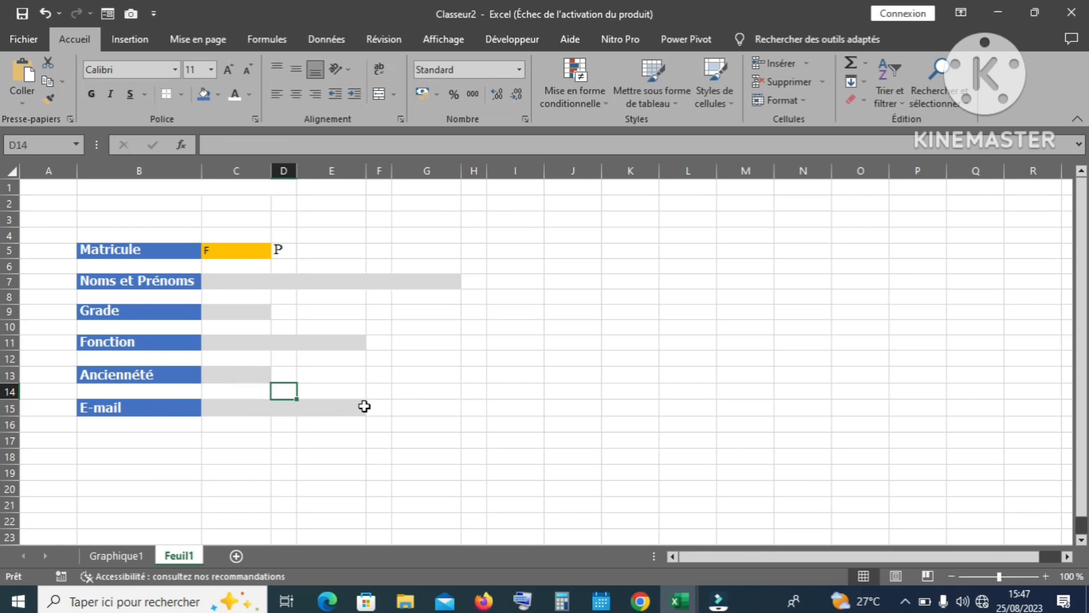
double_click(374, 407)
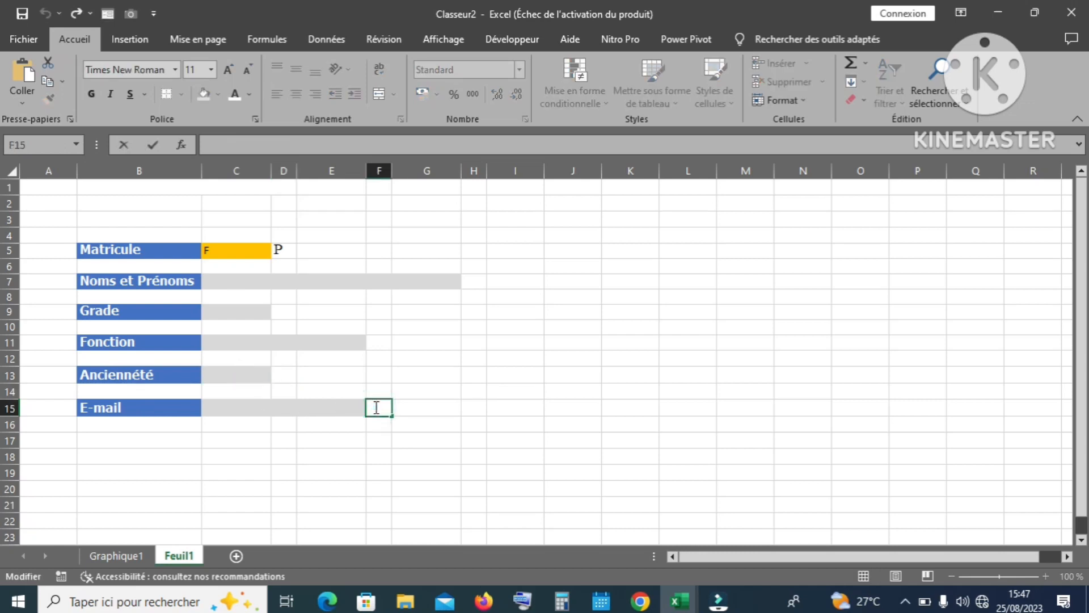
text(=SI(C5="";"";"P"))
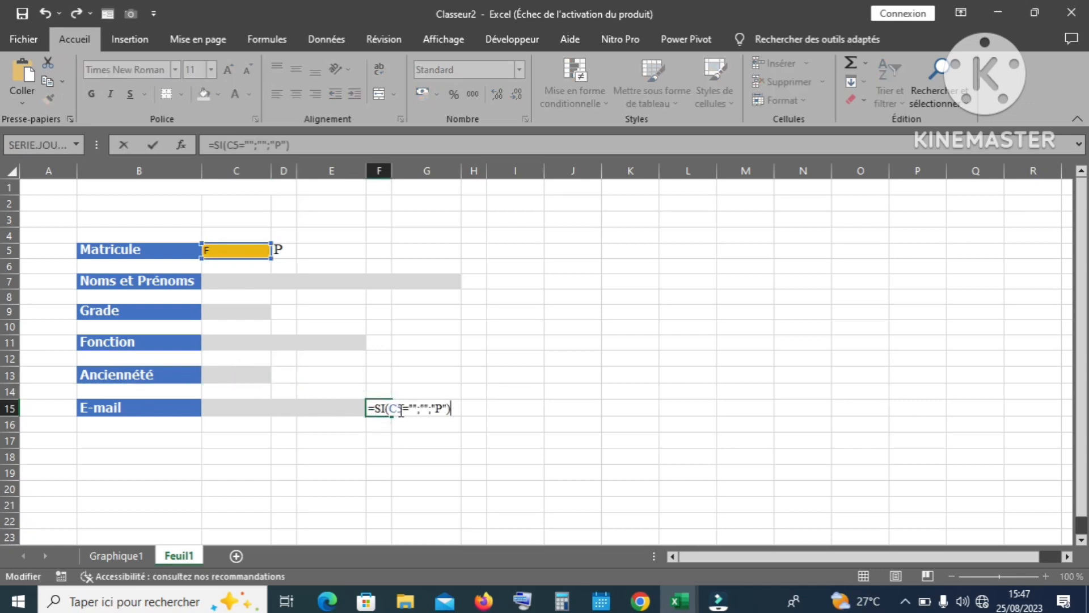
double_click(400, 410)
key(BackSpace)
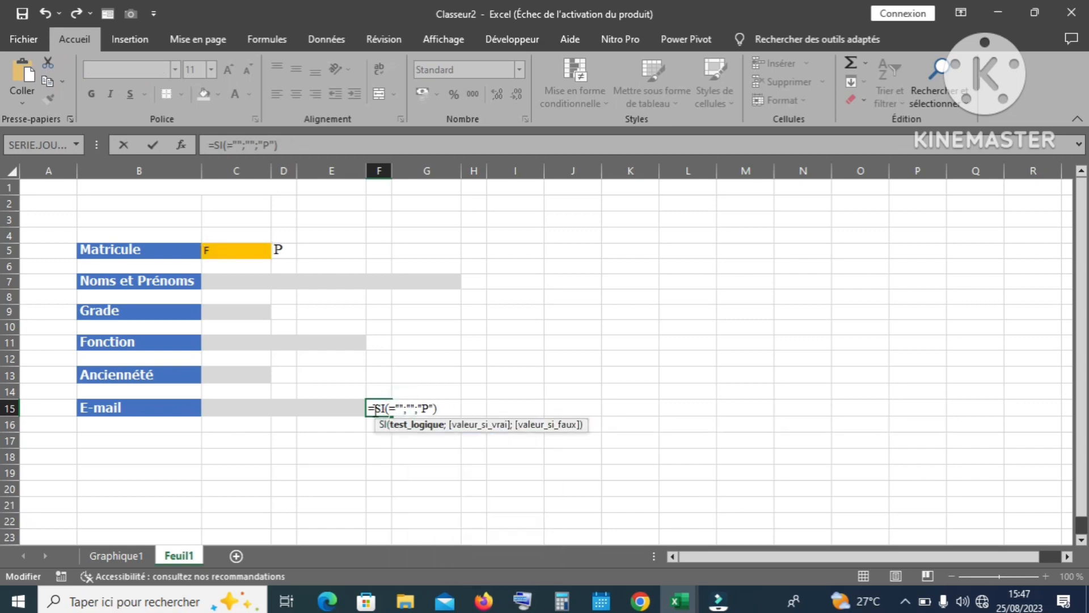
click(316, 406)
key(Return)
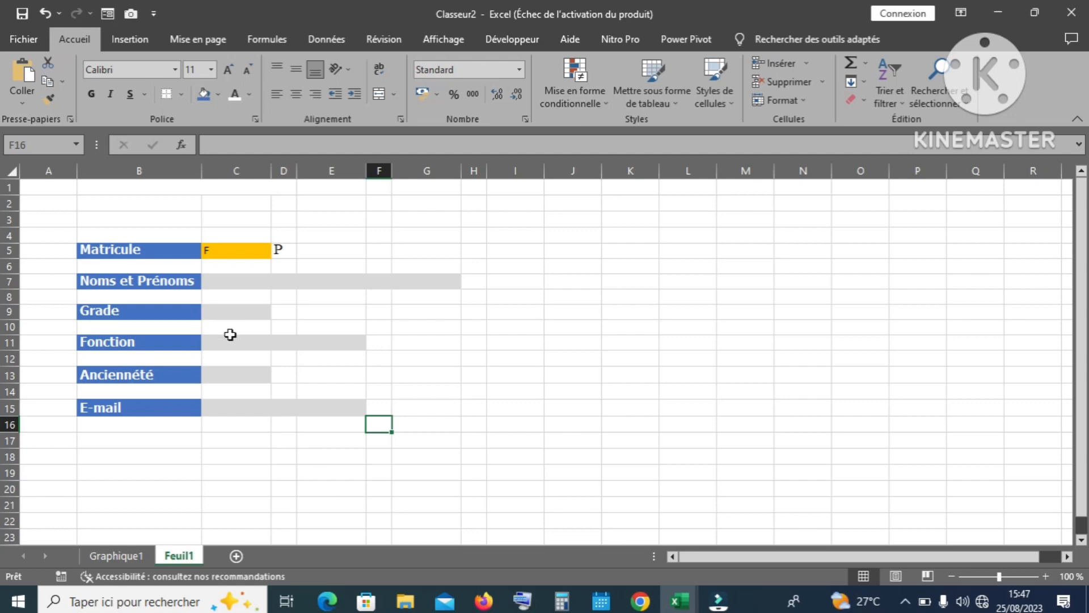
click(240, 373)
Step: Test Ancienneté with R, then clear both the Ancienneté and Matricule fields
text(R)
key(Return)
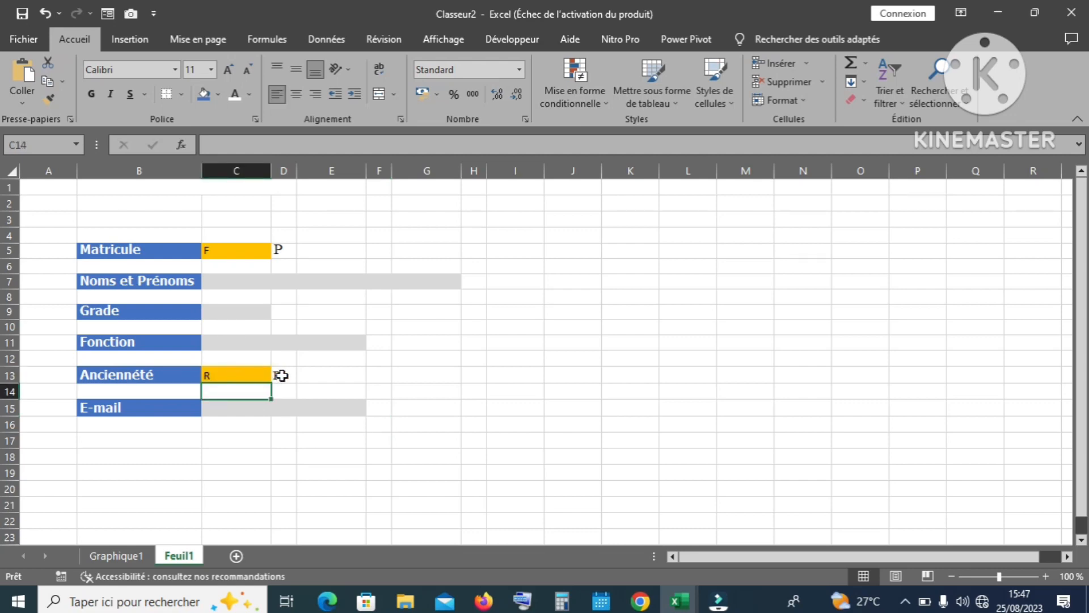
click(215, 375)
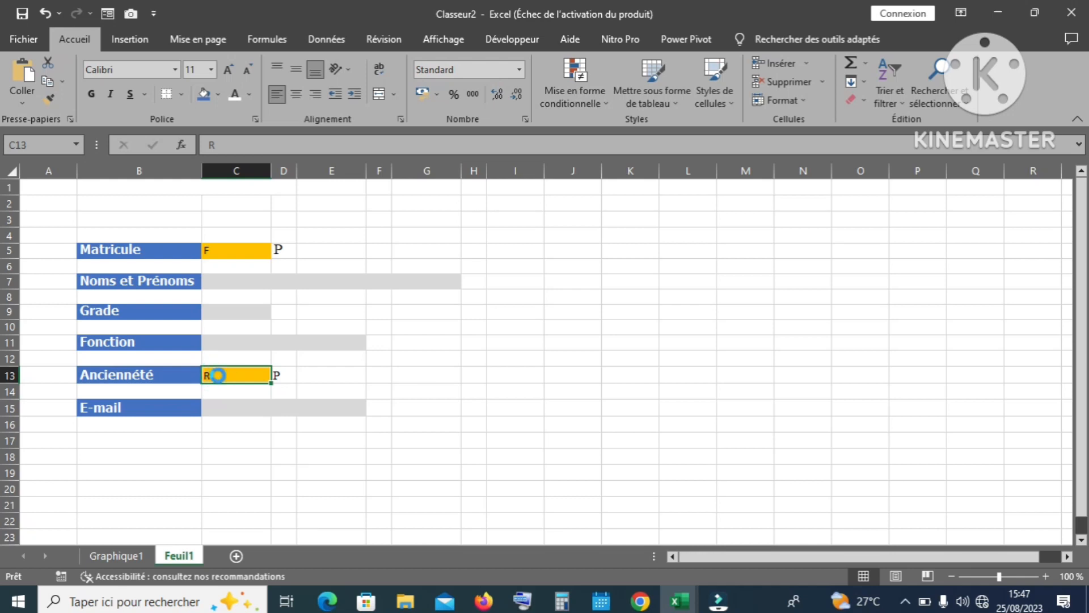
key(Delete)
click(239, 255)
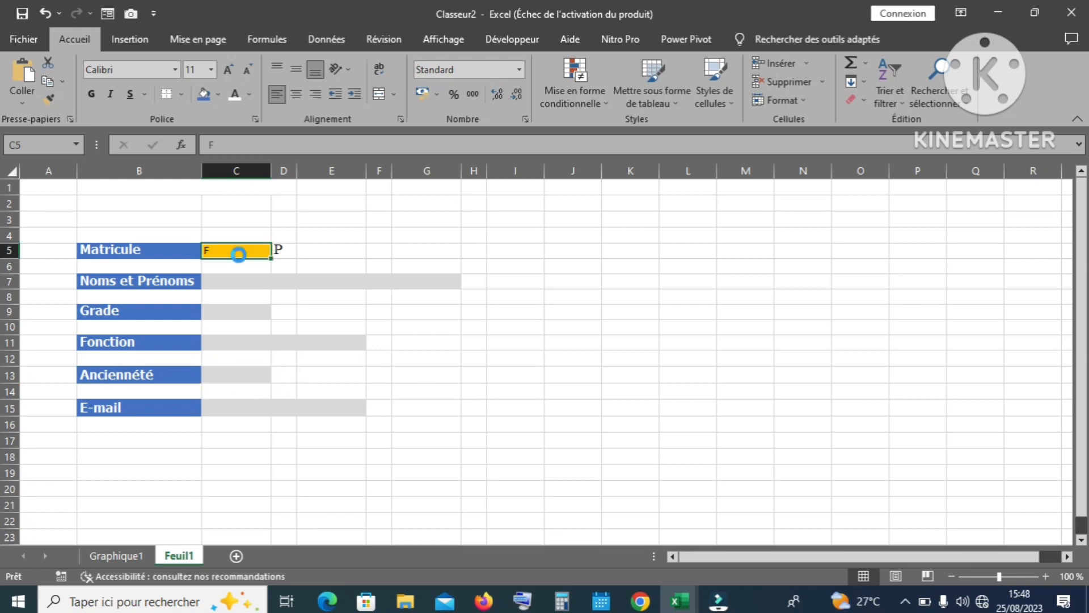
key(Delete)
Step: Enter test value G in the E-mail field, left-align it, then clear it
click(314, 409)
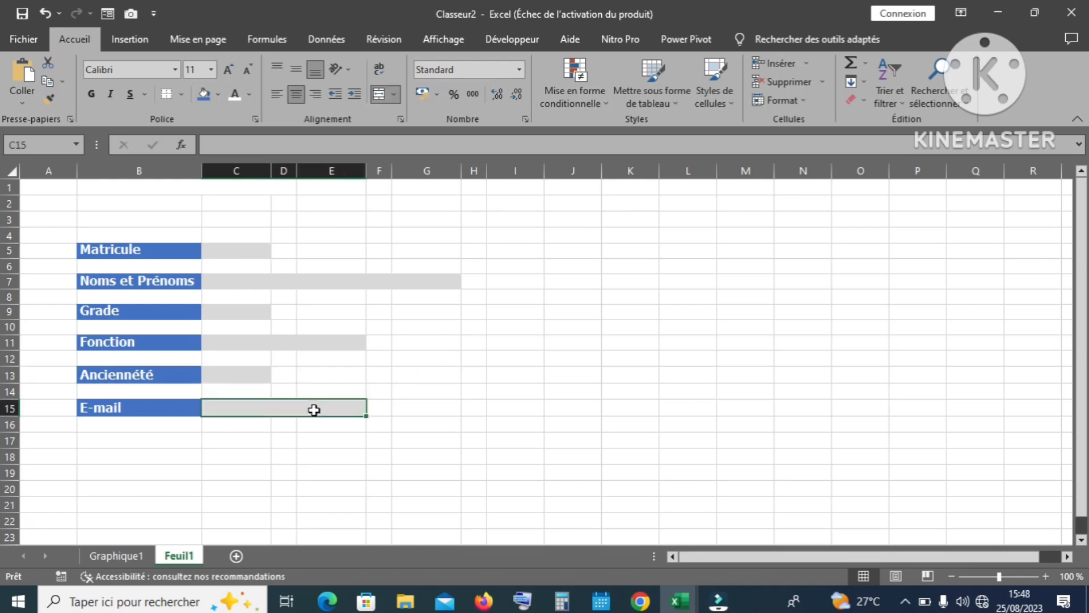
text(G)
key(Return)
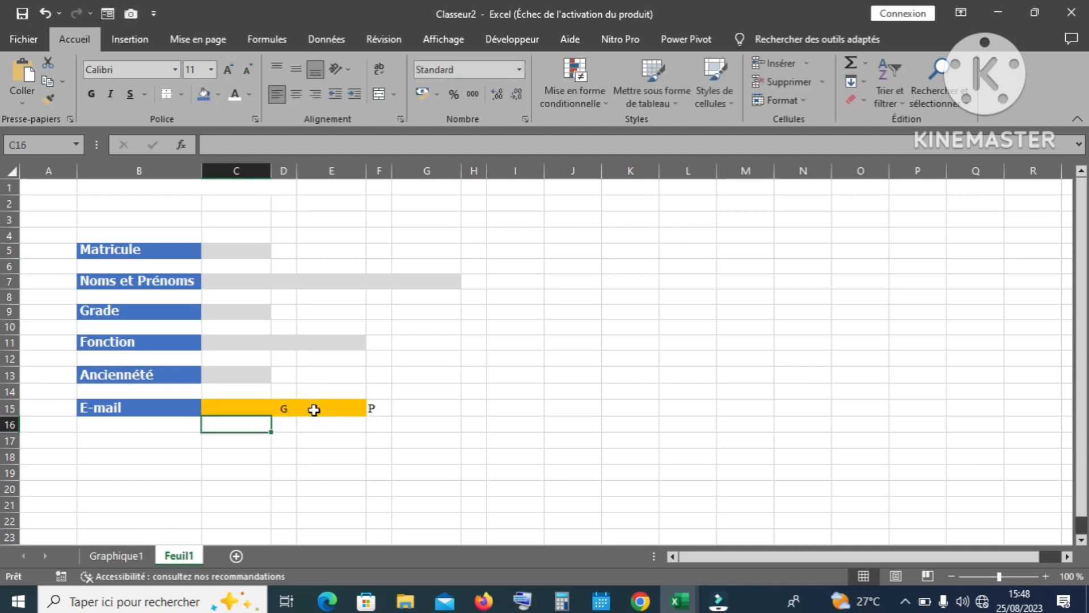
click(314, 409)
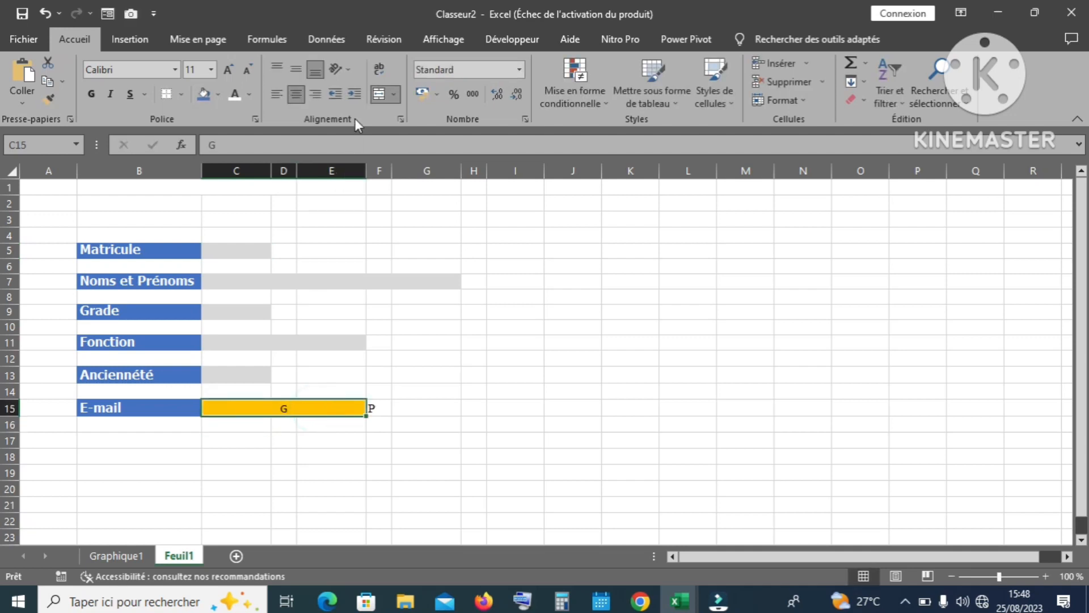
click(279, 91)
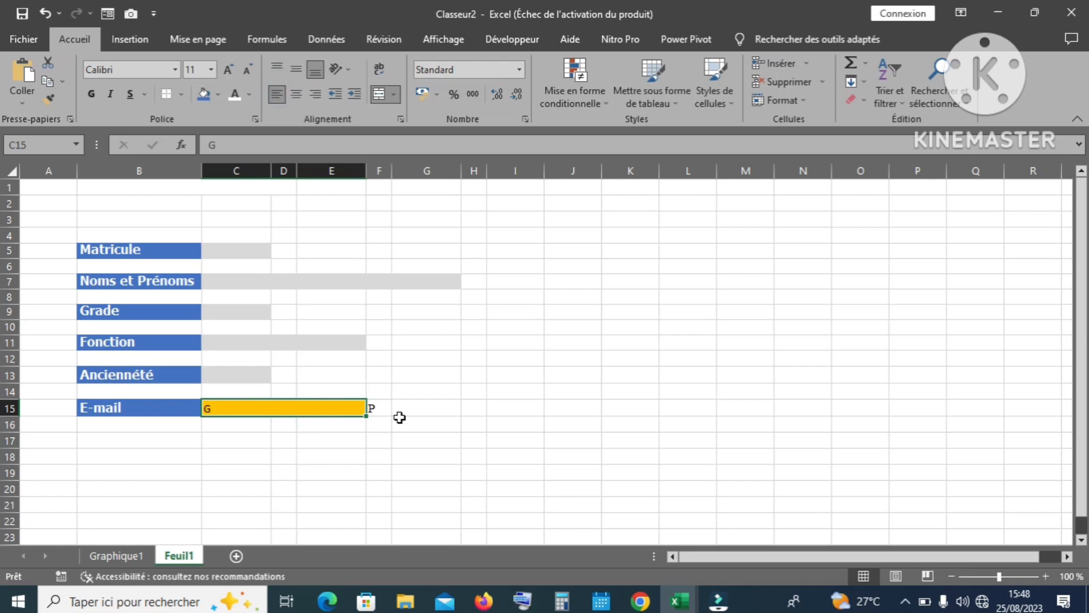
key(Delete)
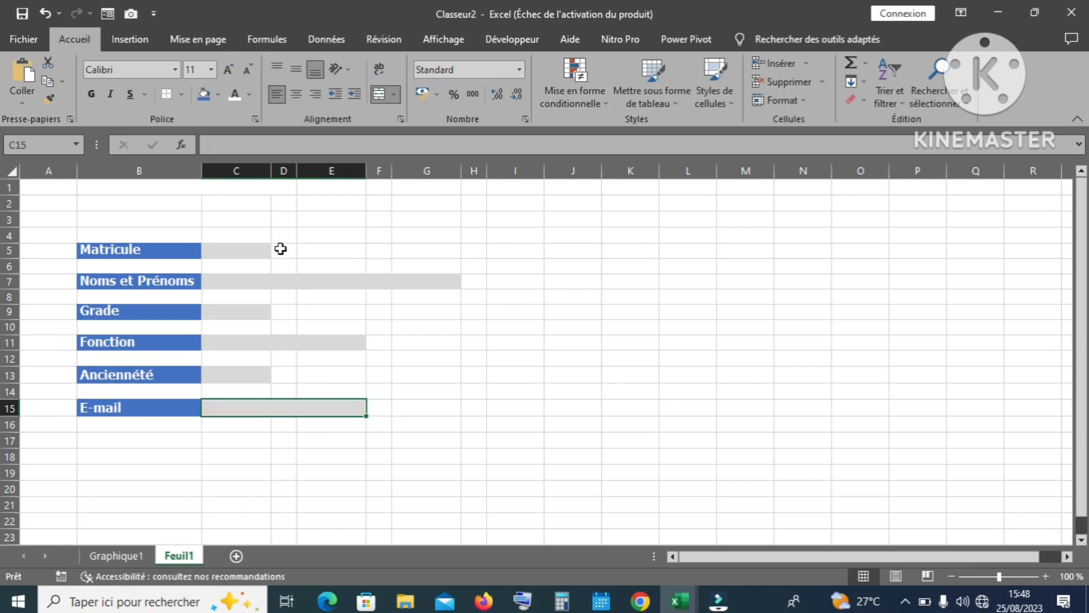
Step: Switch marker cells D5, H7, D9, F11, D13 and F15 to the Wingdings 2 font
click(281, 249)
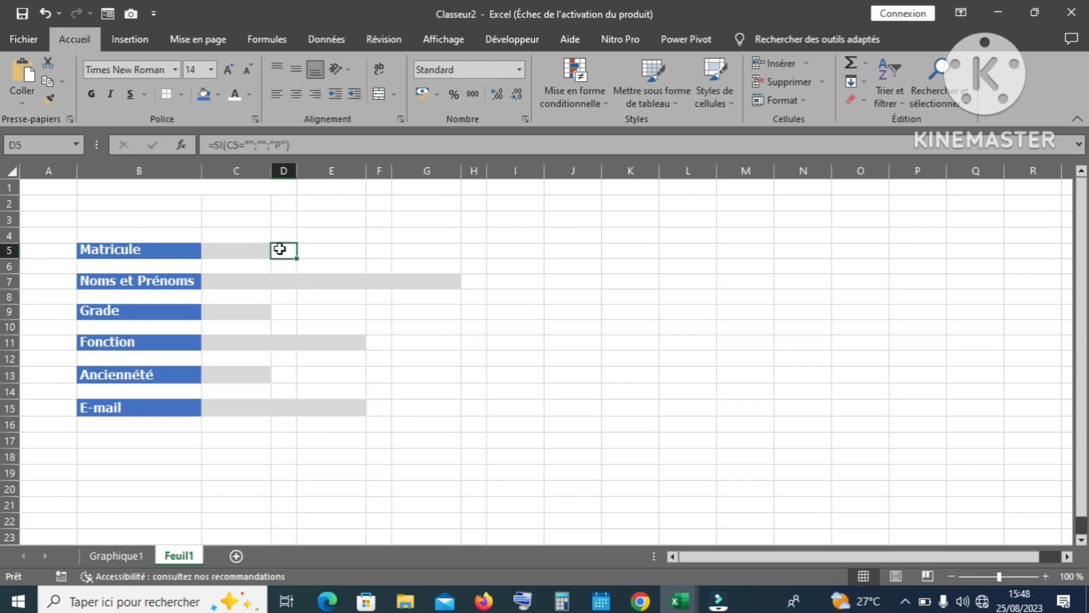
ctrl+click(471, 281)
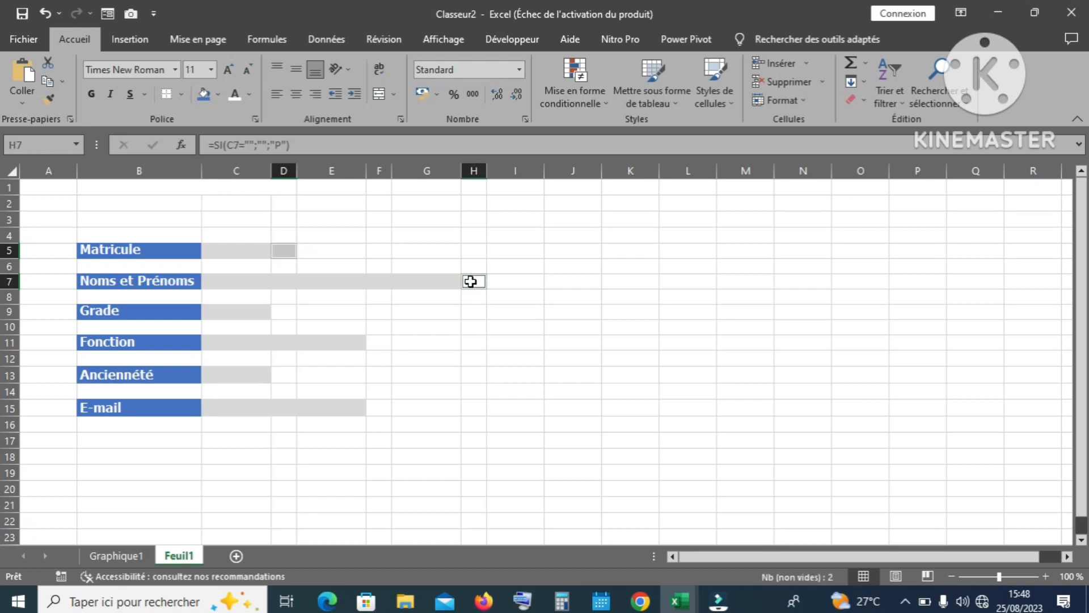
ctrl+click(275, 314)
ctrl+click(384, 343)
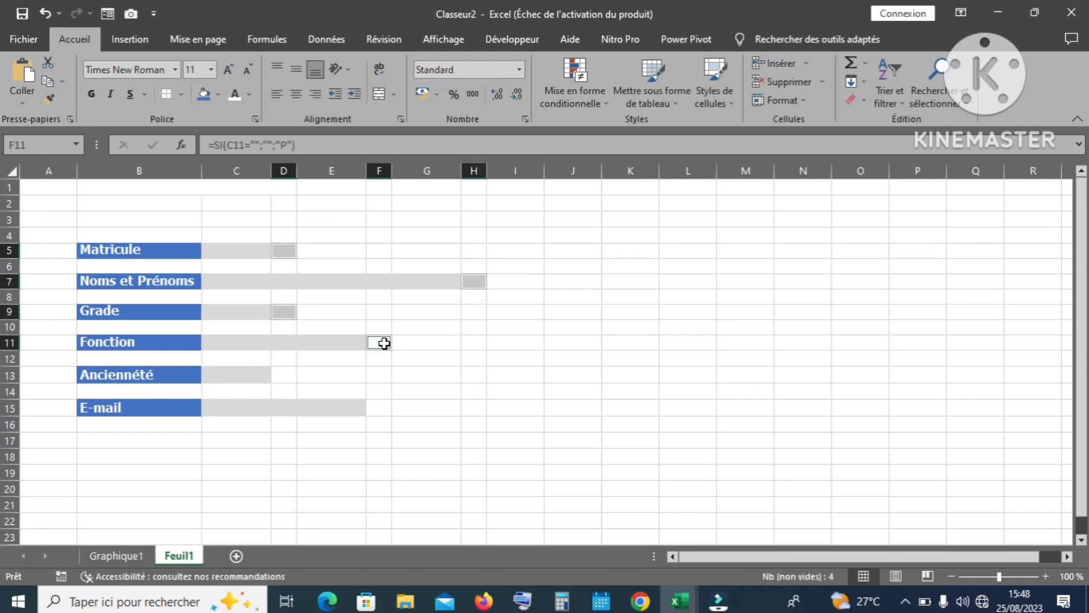
ctrl+click(284, 374)
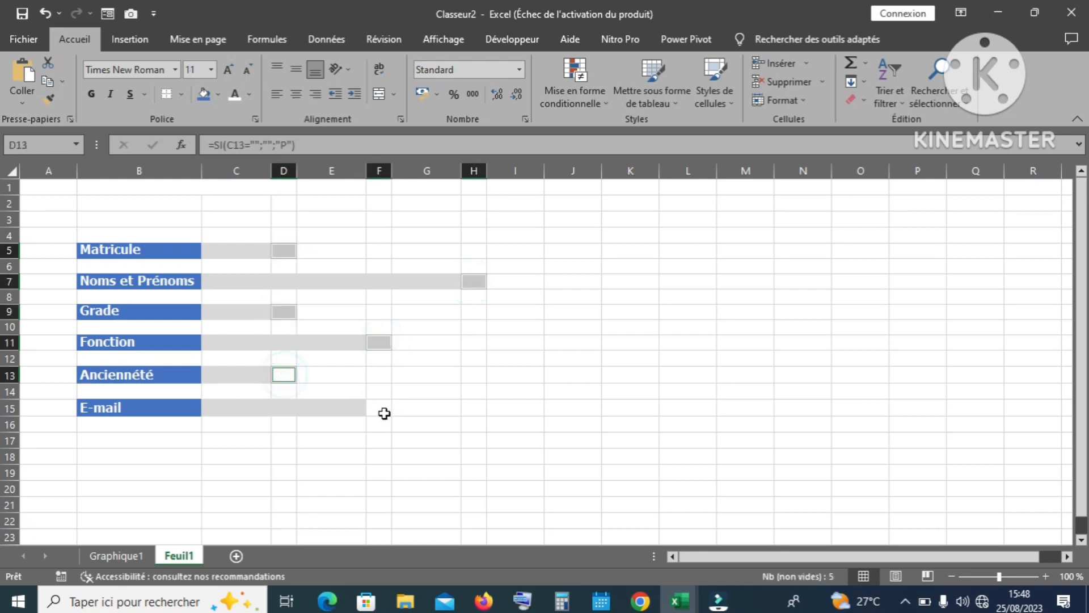
ctrl+click(377, 407)
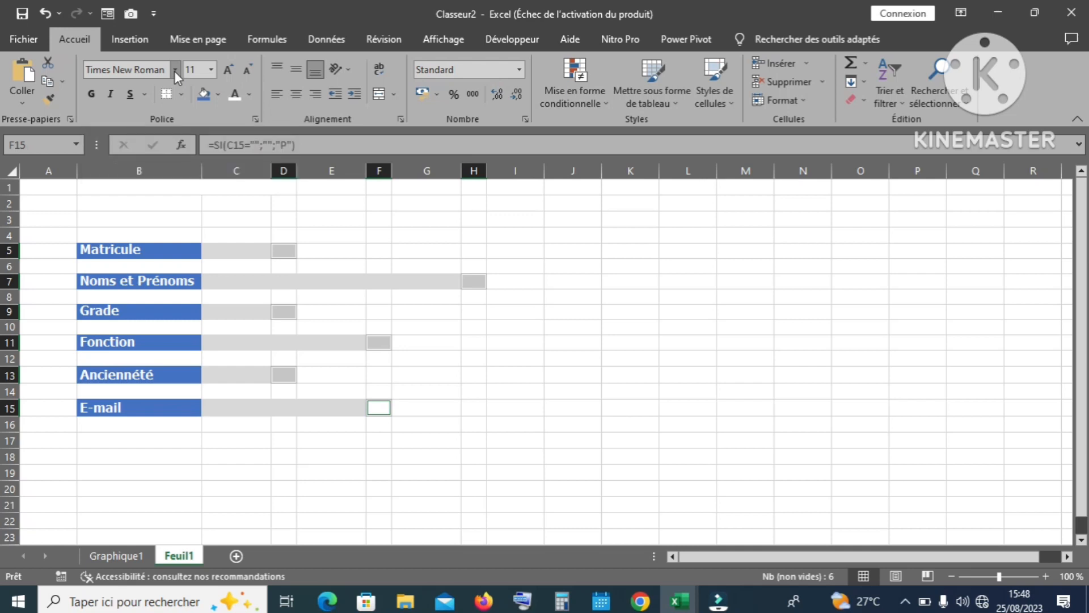
click(175, 71)
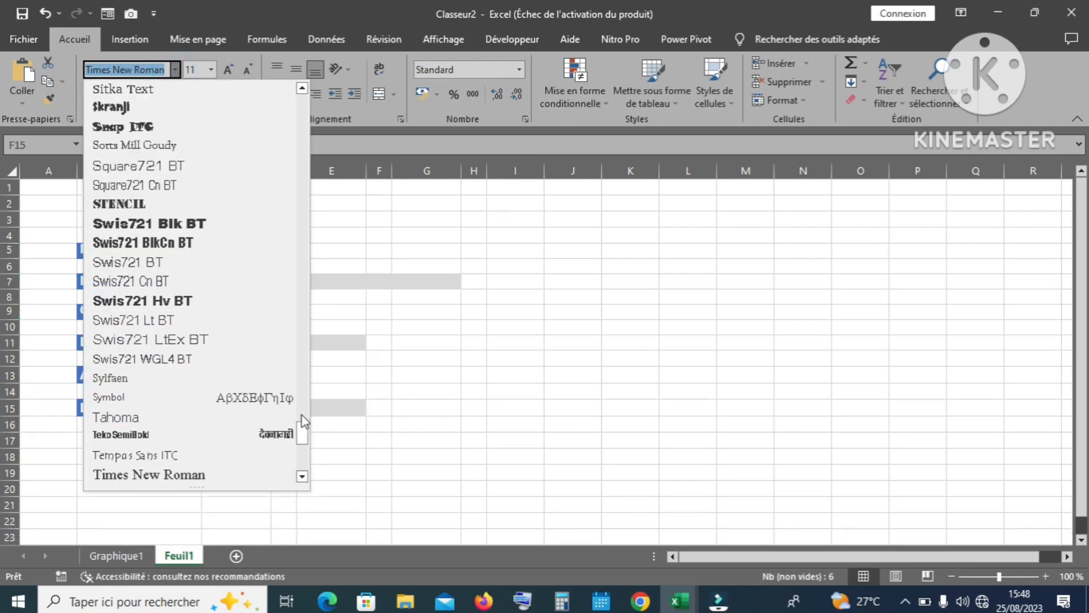
drag(304, 427, 302, 447)
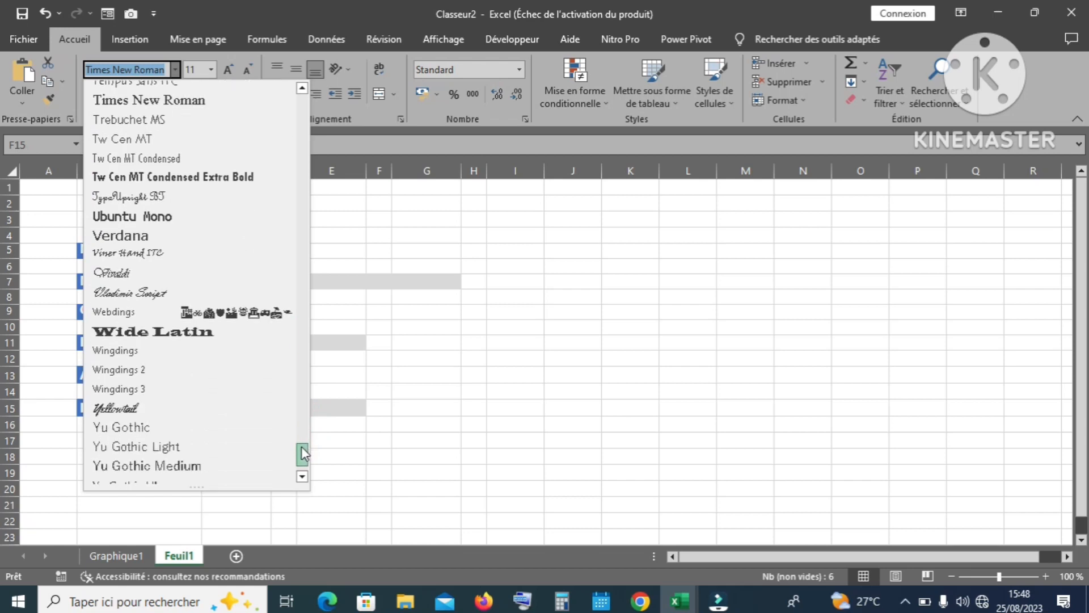
click(146, 375)
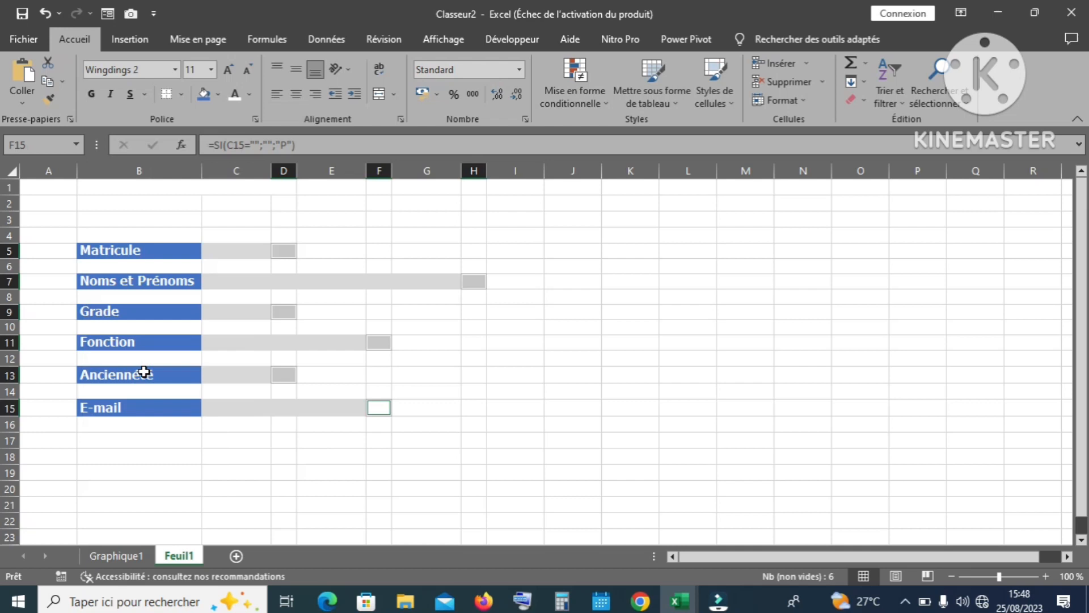
Step: Enter R in Matricule C5 and F in Noms et Prénoms C7, checking D5's mark
click(219, 250)
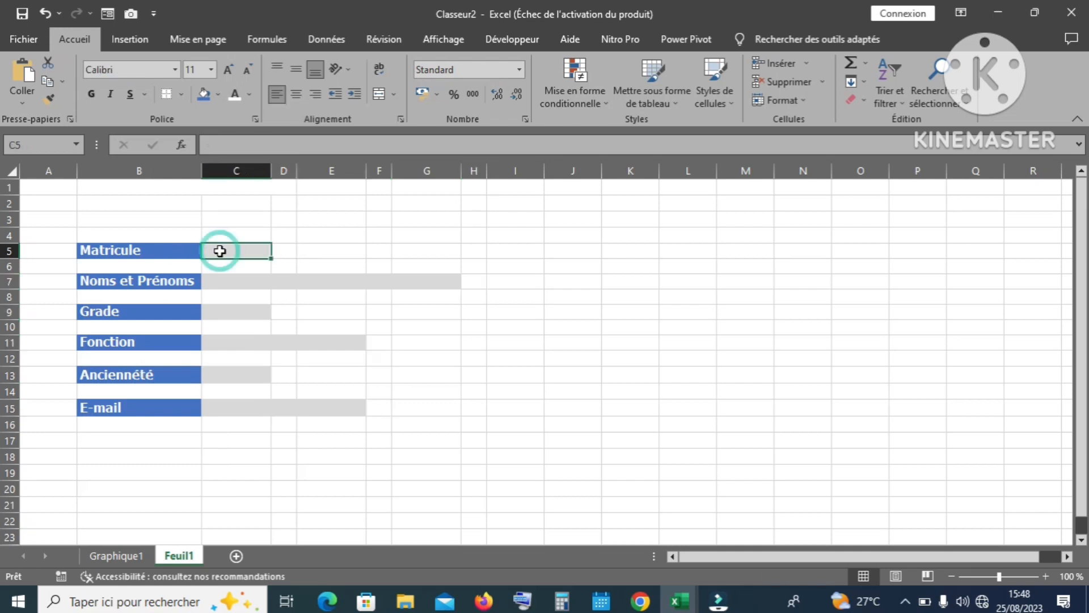
text(R)
key(Return)
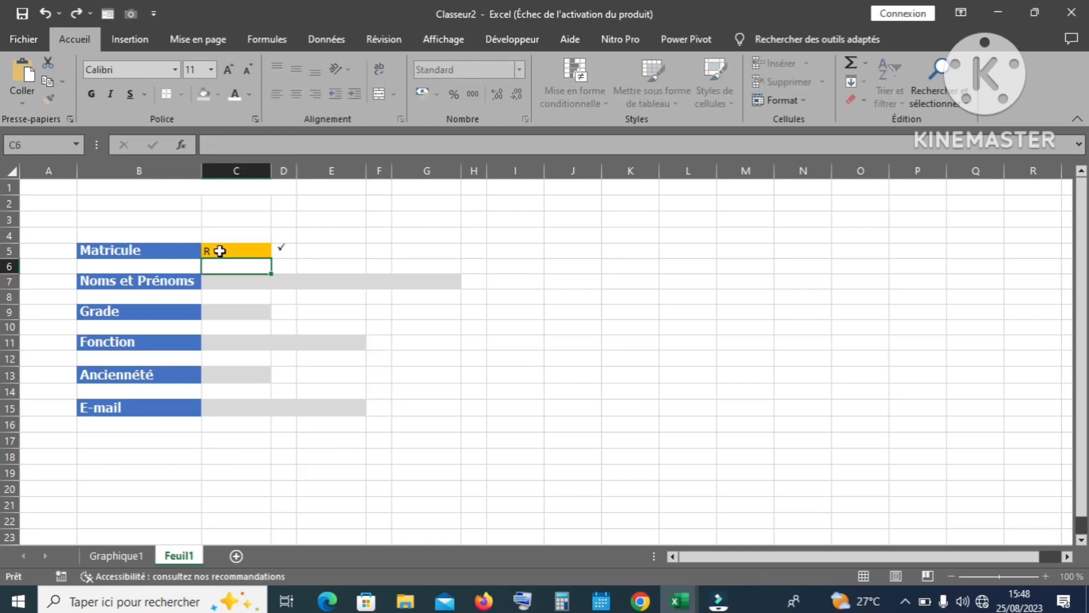
click(287, 250)
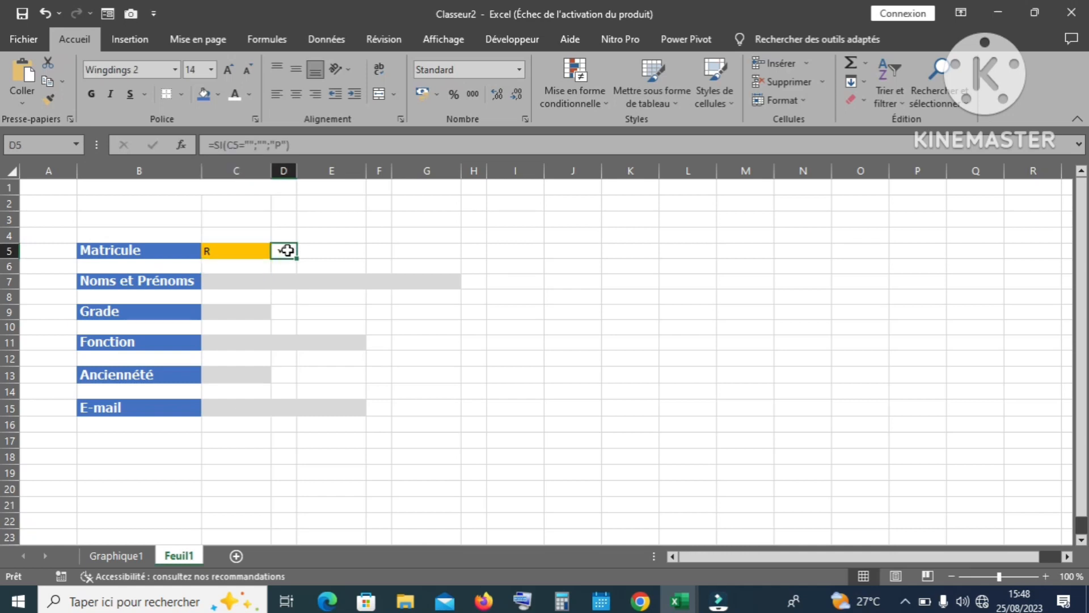
click(237, 282)
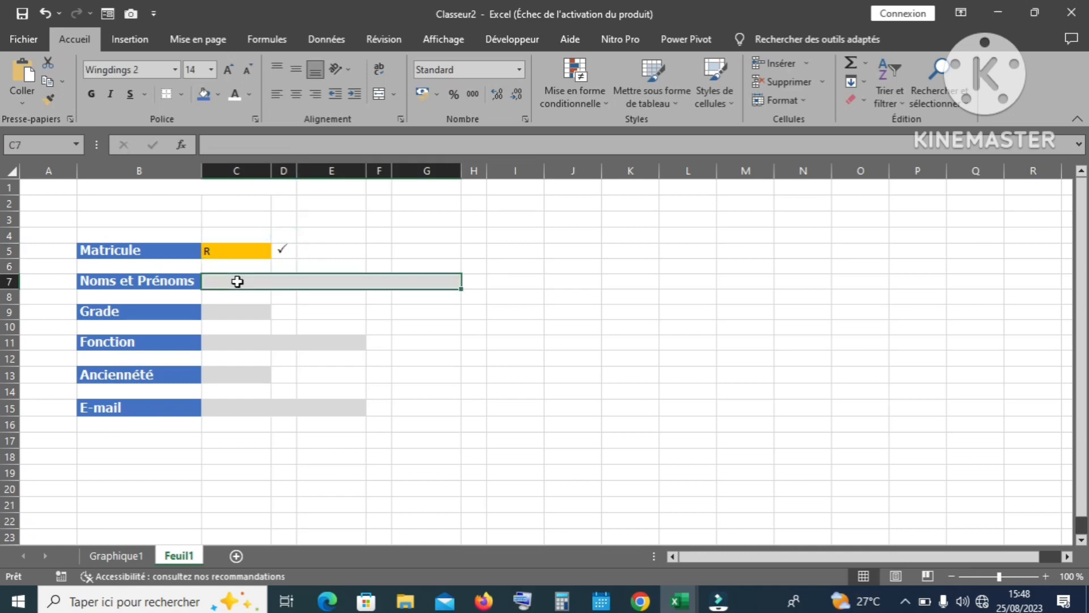
text(F)
key(Return)
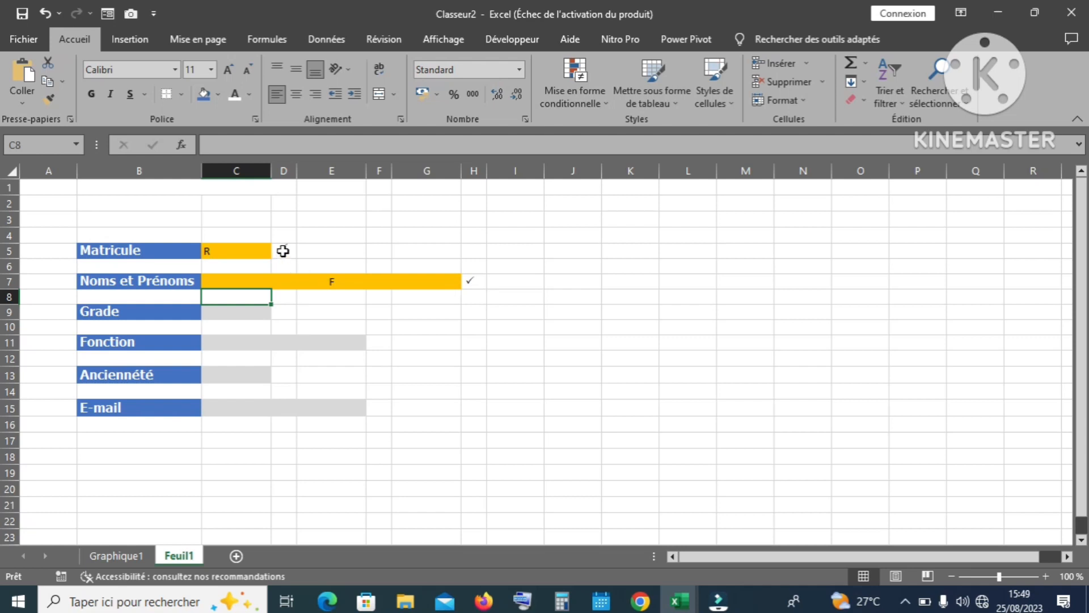
click(283, 251)
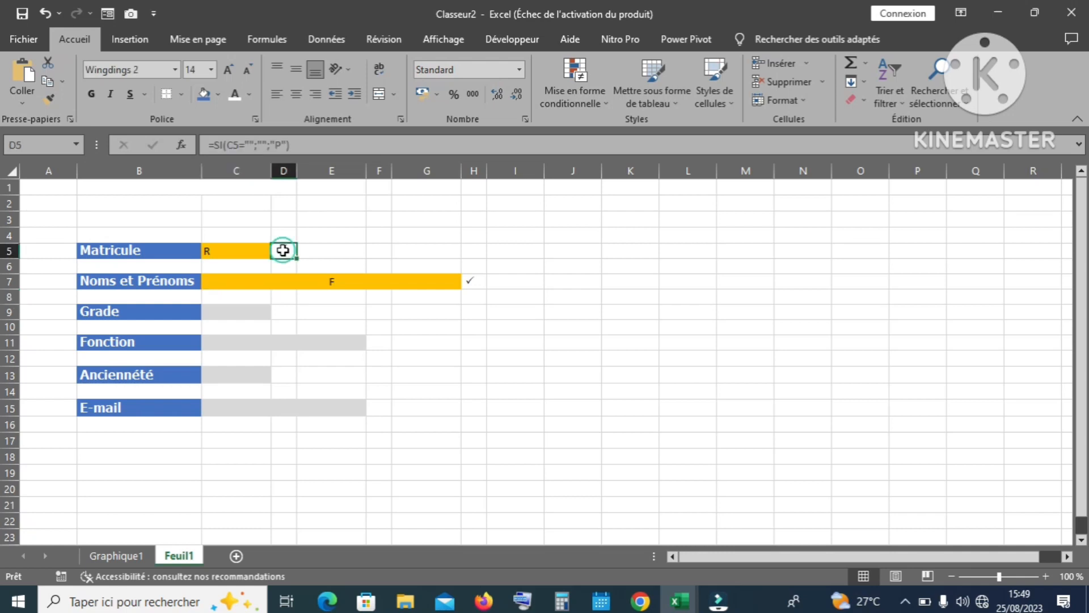
Step: Add check cells H7, D9, F11, D13 and F15 to the D5 selection
ctrl+click(474, 281)
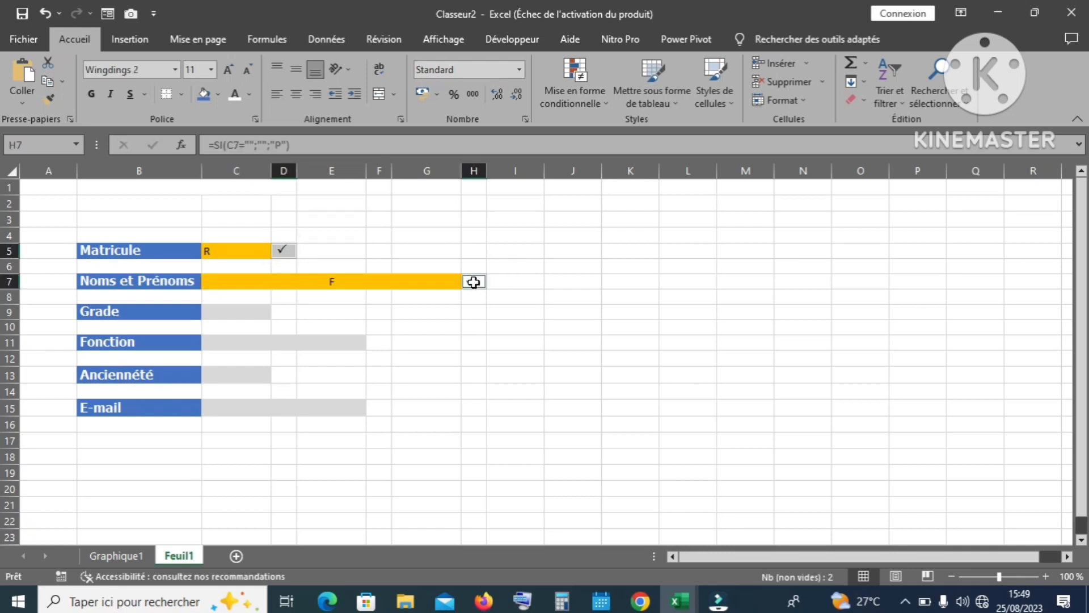
ctrl+click(286, 311)
ctrl+click(379, 342)
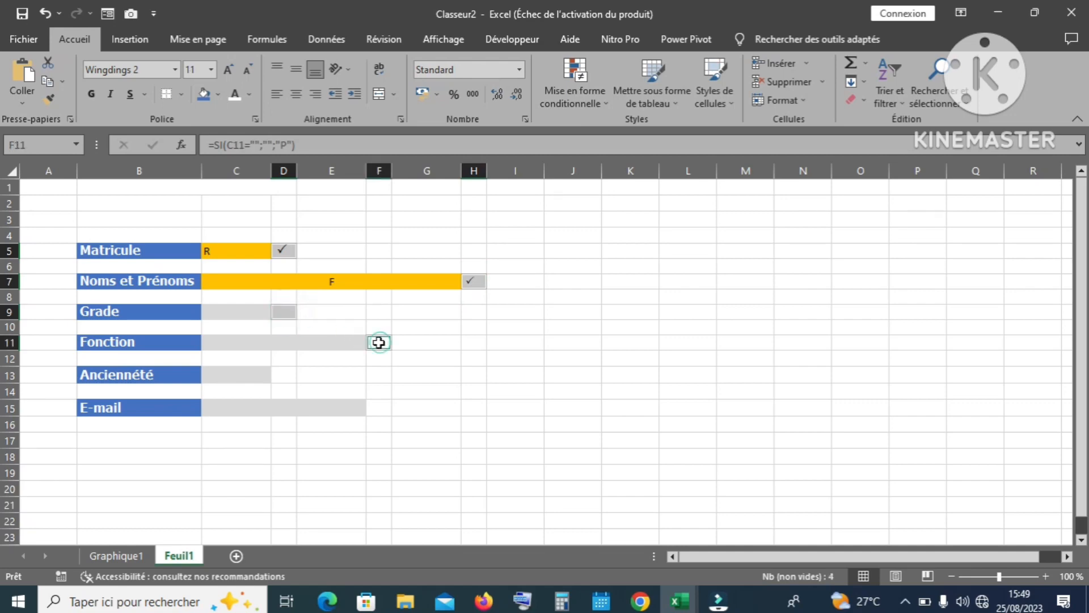
ctrl+click(284, 374)
ctrl+click(377, 407)
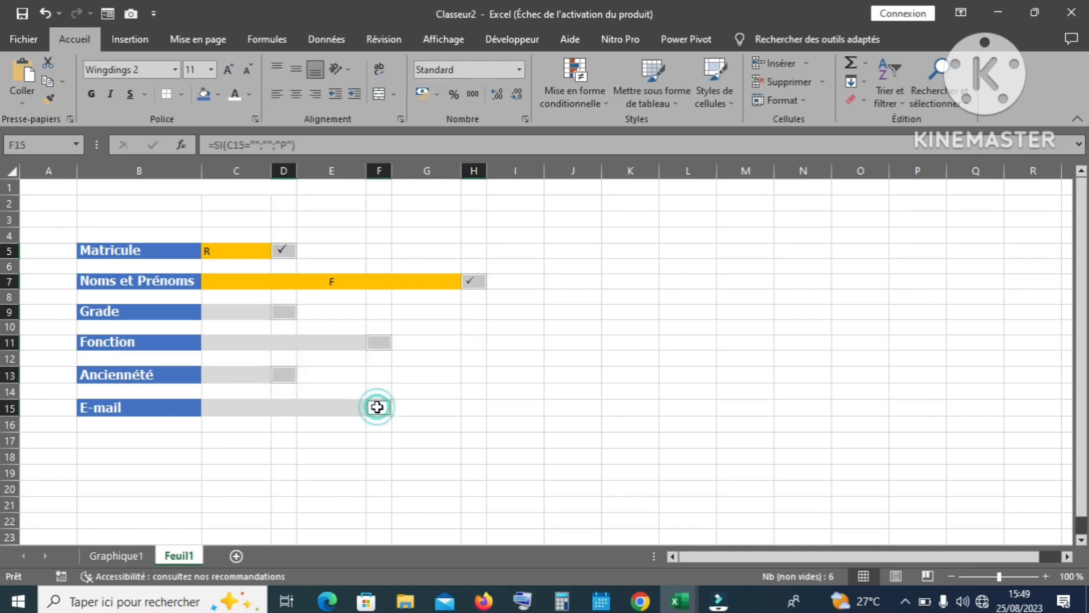
Step: Start a new conditional formatting rule with the condition Aucune cellule vide
click(604, 100)
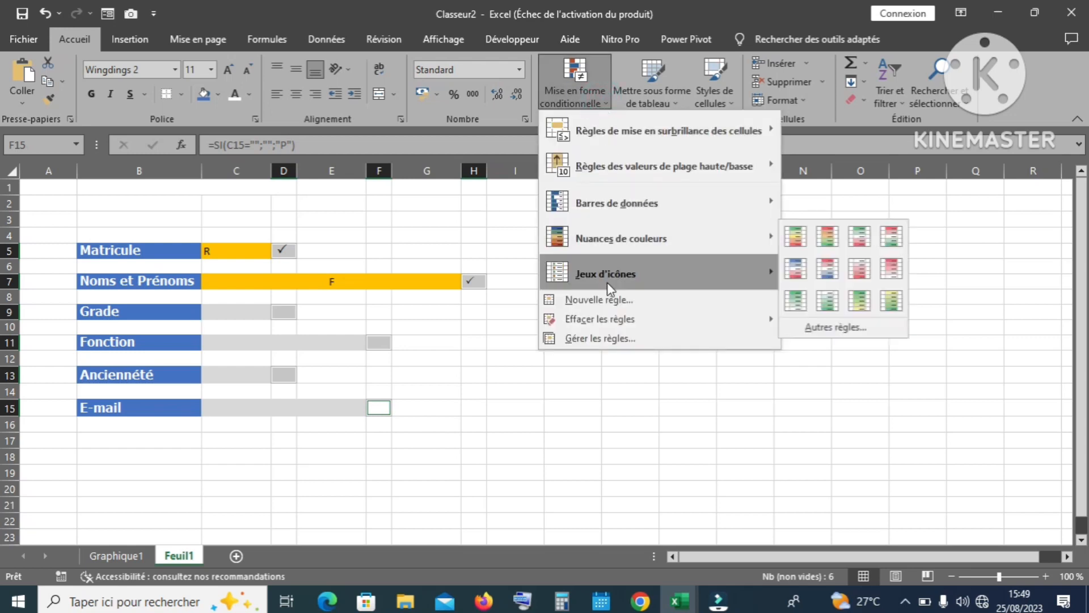
mouse_move(667, 120)
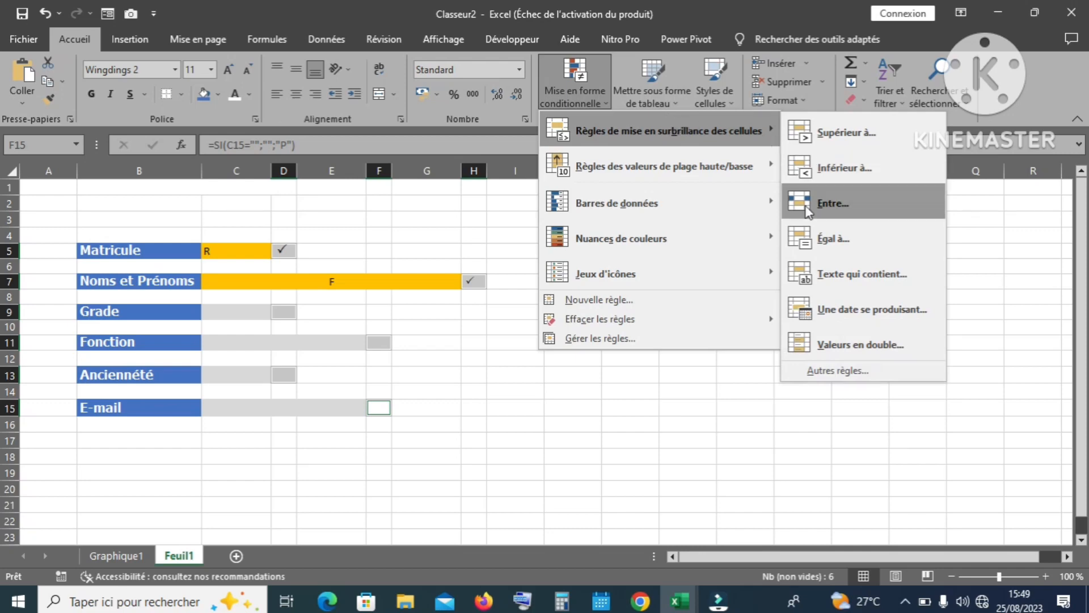
click(828, 372)
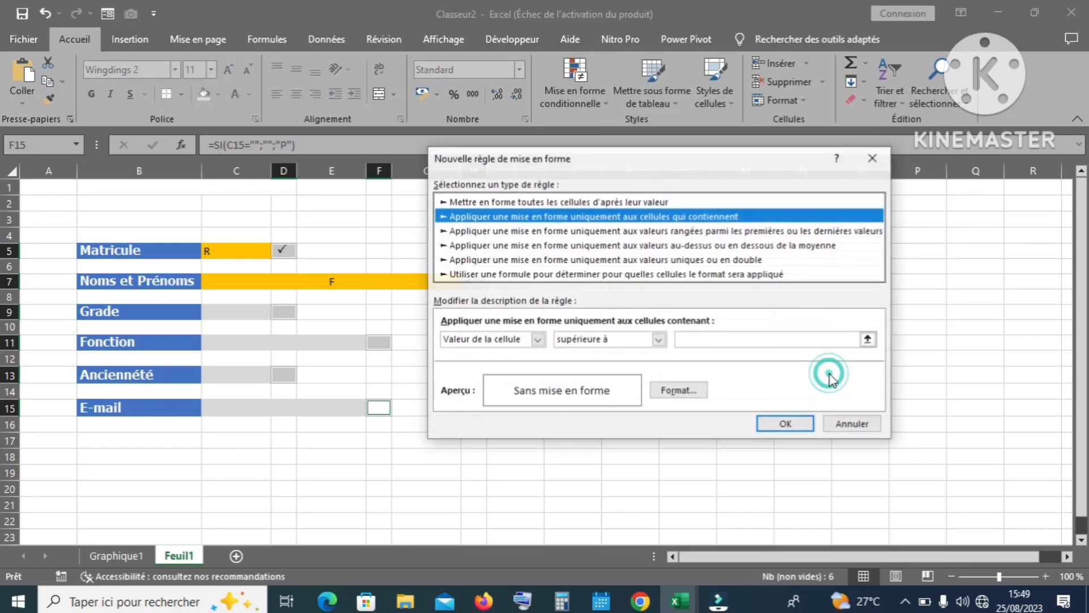
click(537, 339)
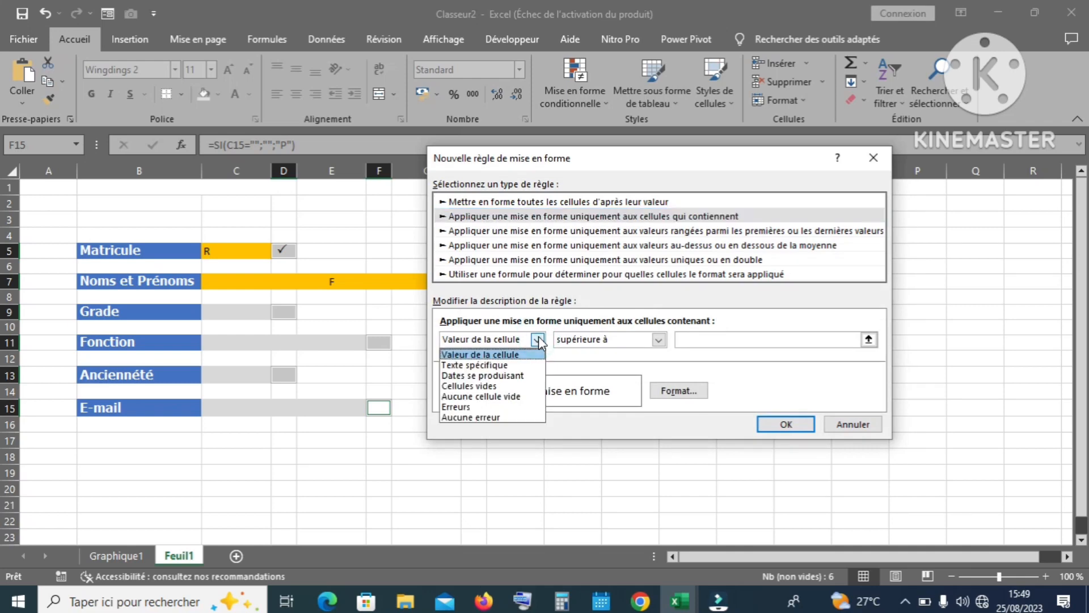
click(507, 397)
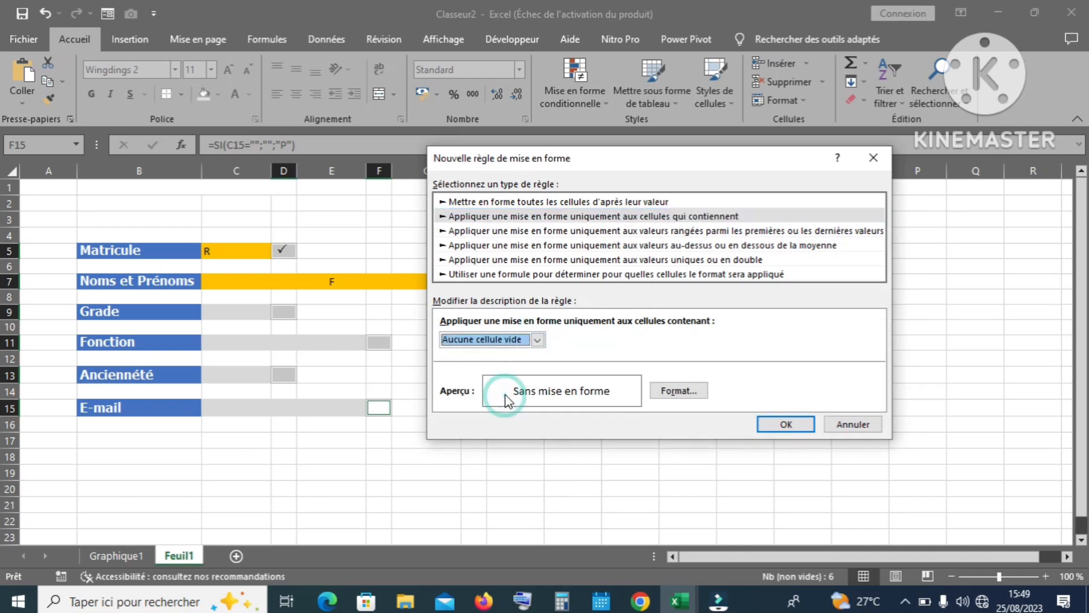
Step: Give the rule a green Remplissage fill and white bold Police text, then confirm both dialogs
click(679, 392)
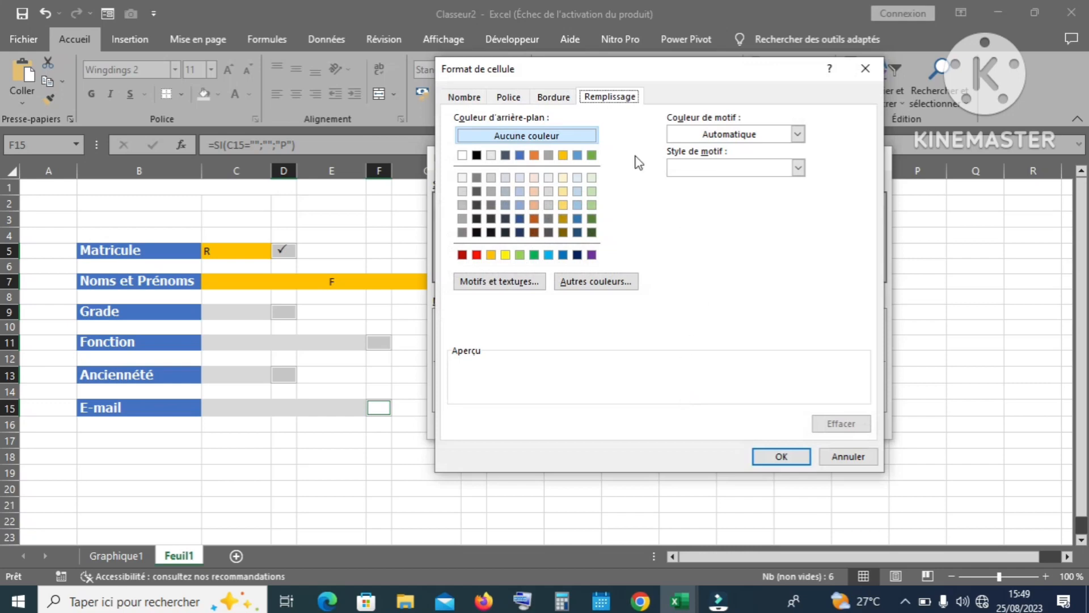
click(533, 256)
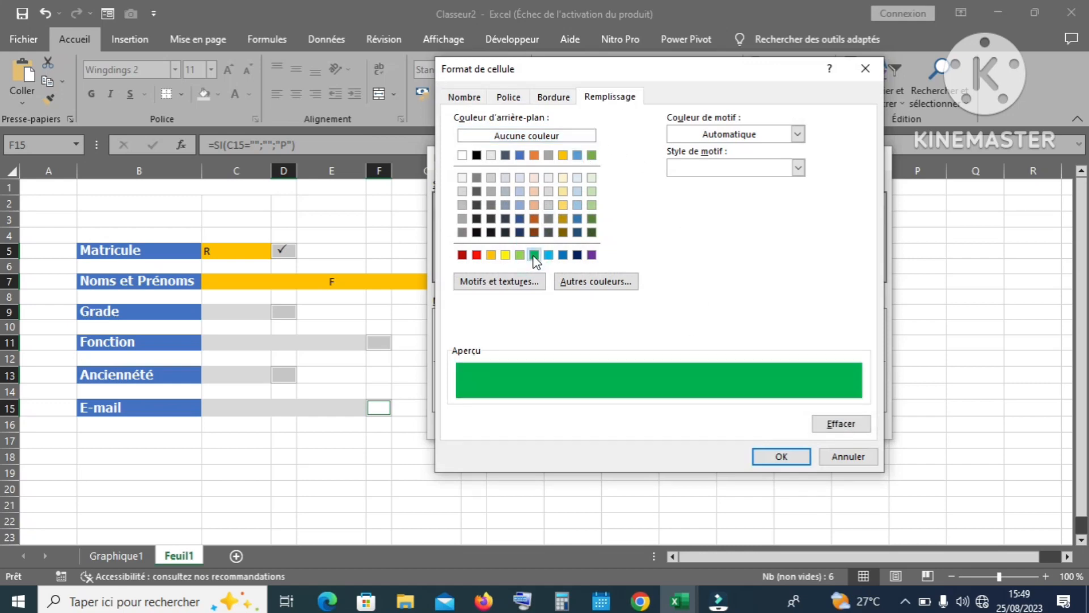
click(513, 97)
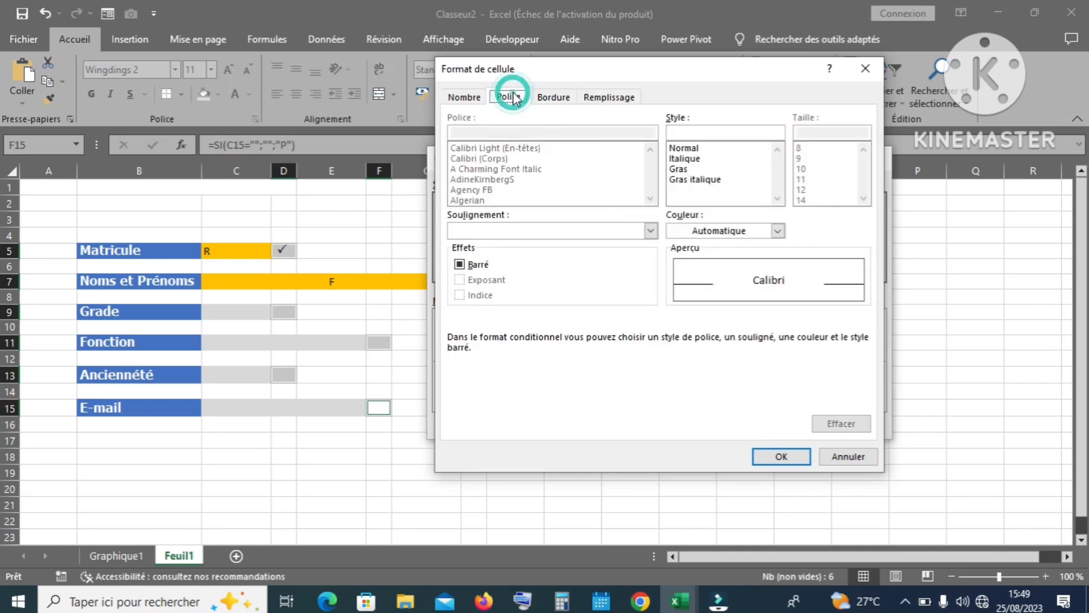
click(778, 230)
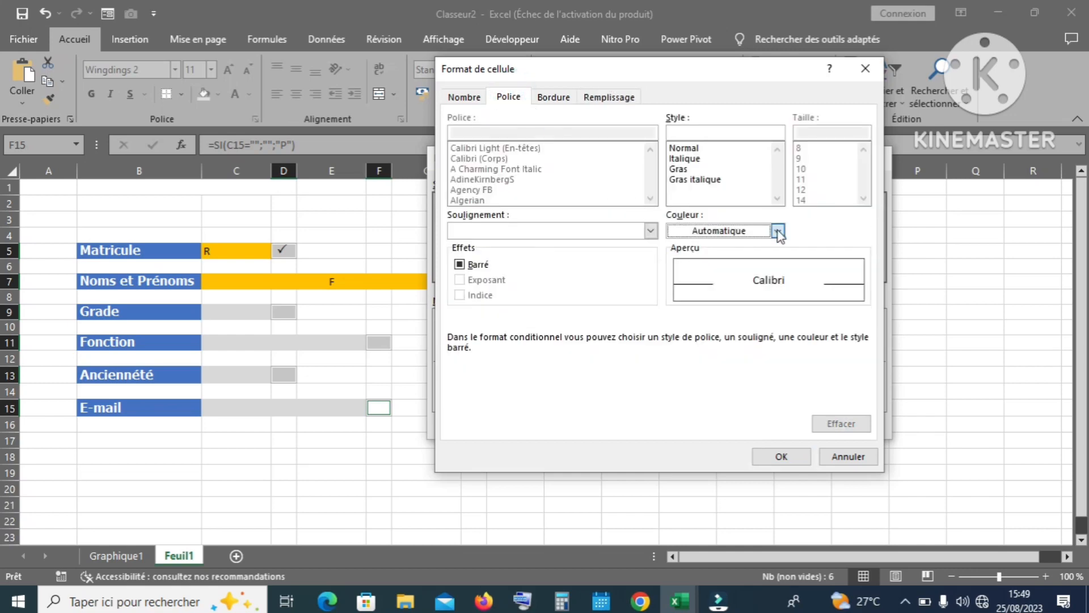
click(675, 284)
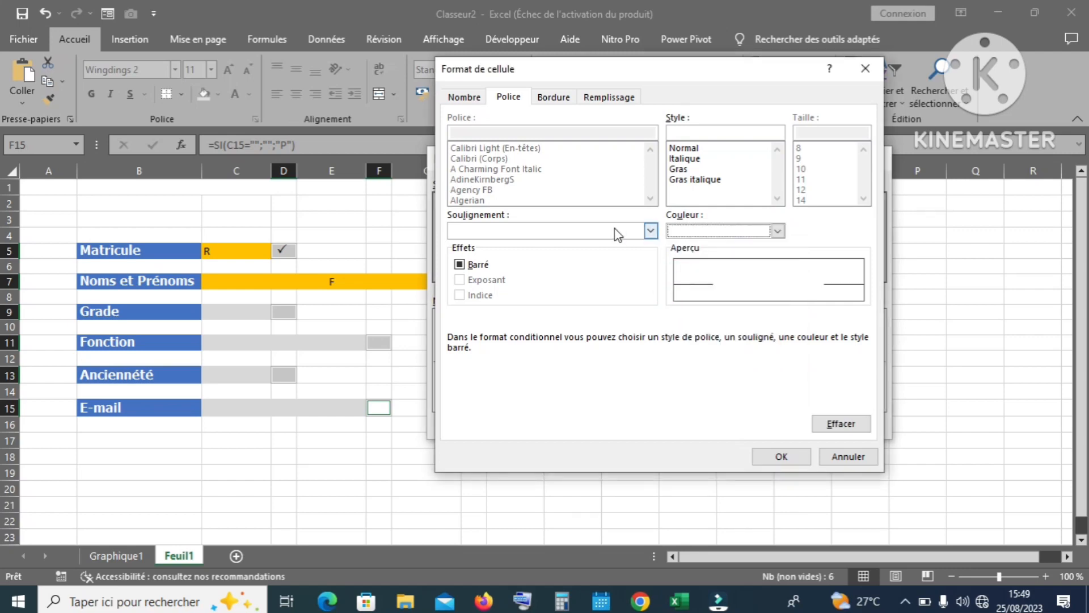
click(677, 169)
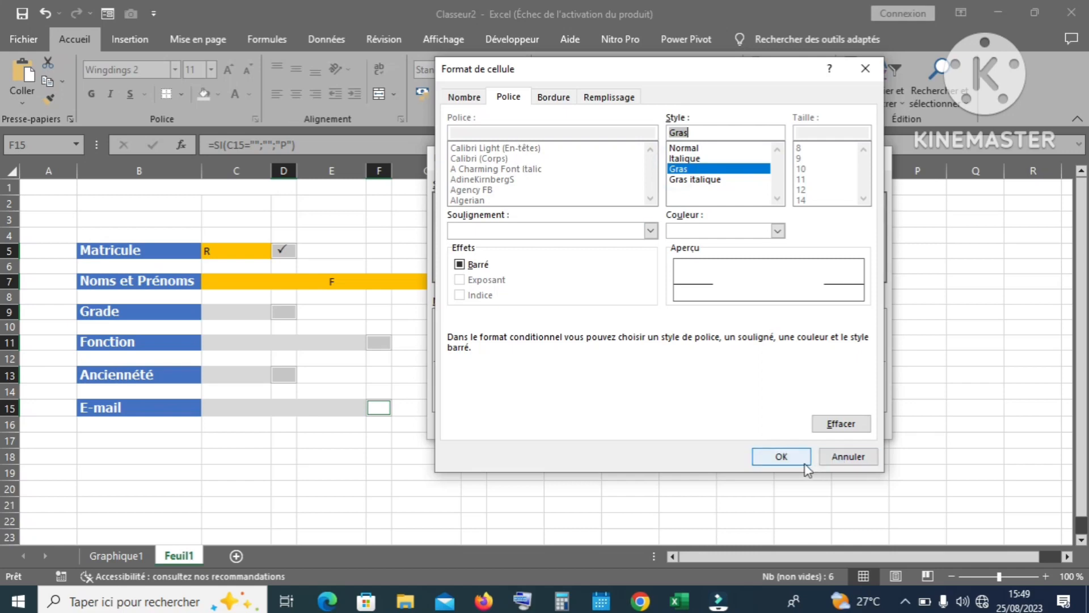
click(782, 457)
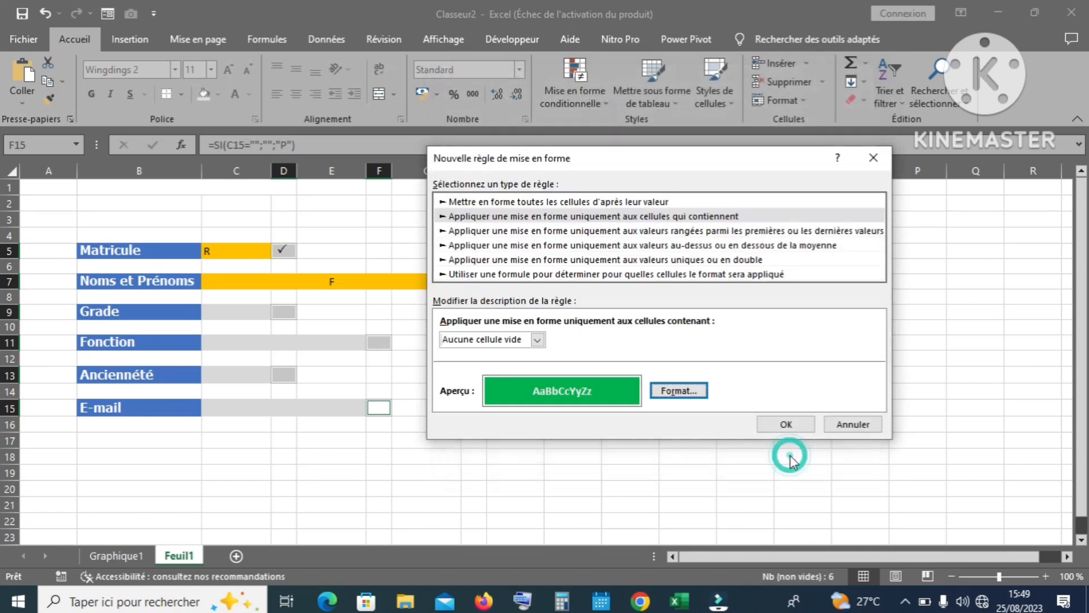
click(786, 424)
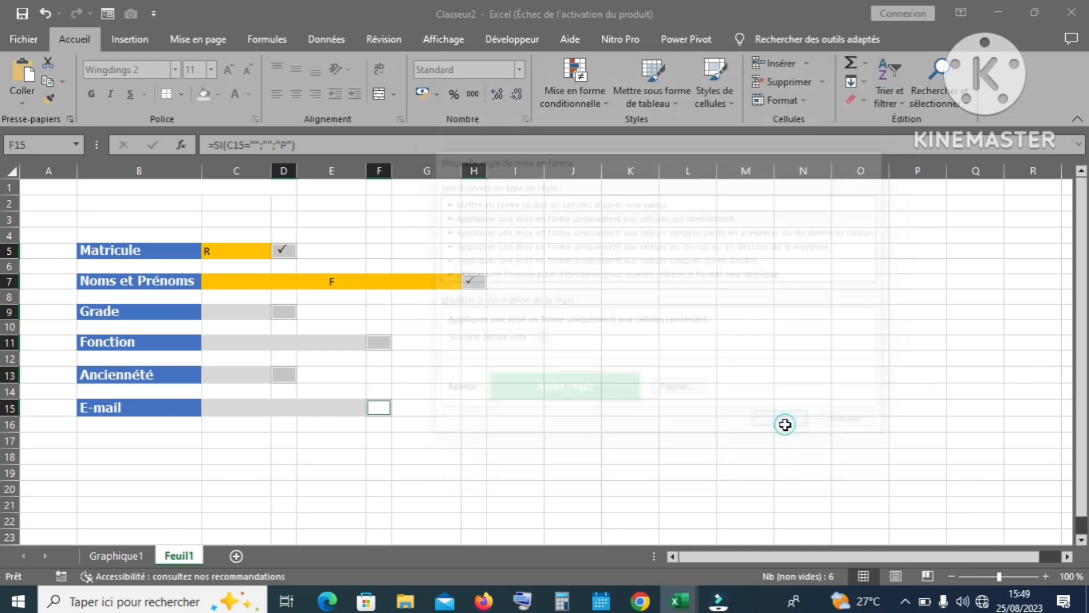
Step: Enter test values T in Grade, R in Ancienneté, E in E-mail and R in Fonction
click(611, 353)
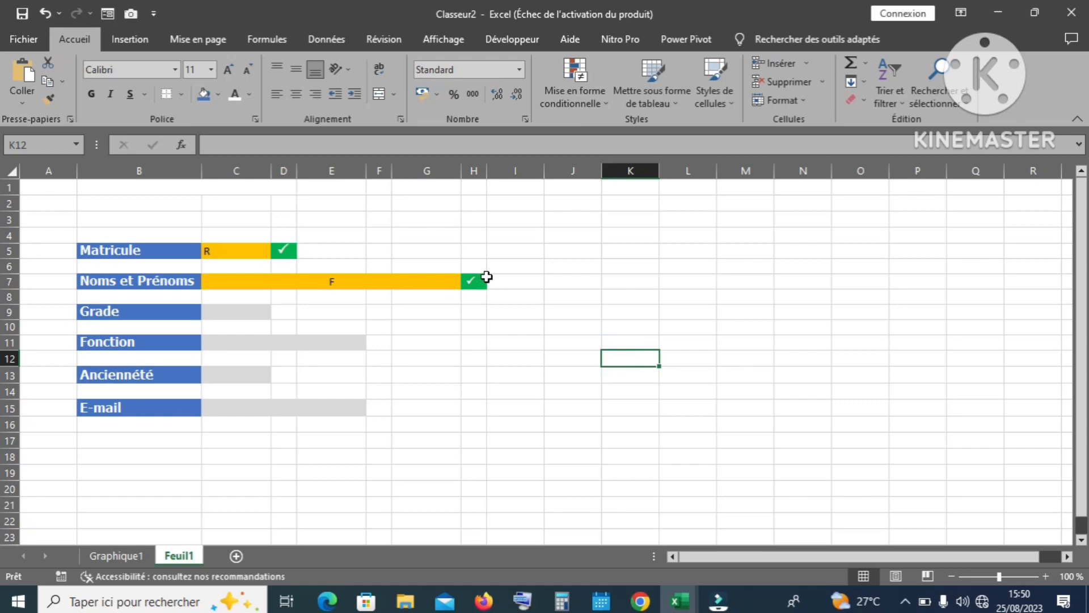
click(245, 316)
text(T)
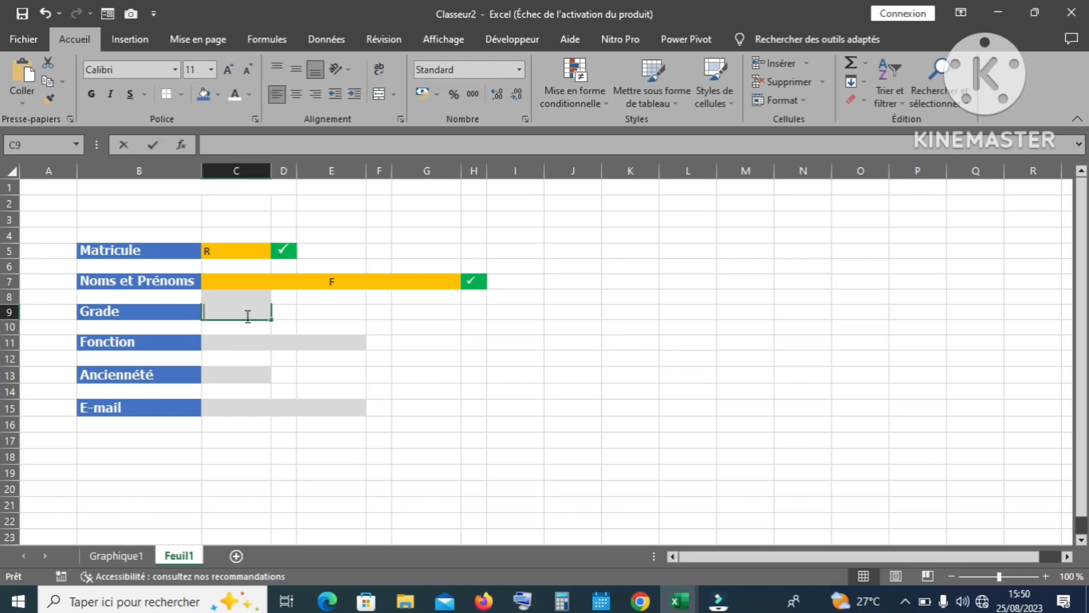
key(Return)
click(250, 376)
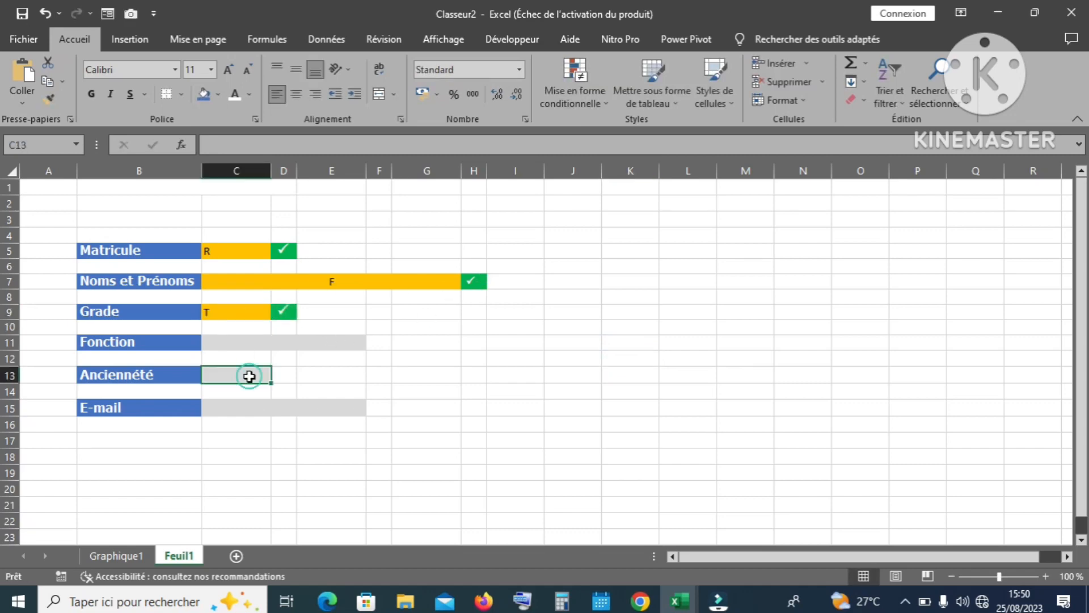
text(R)
key(Return)
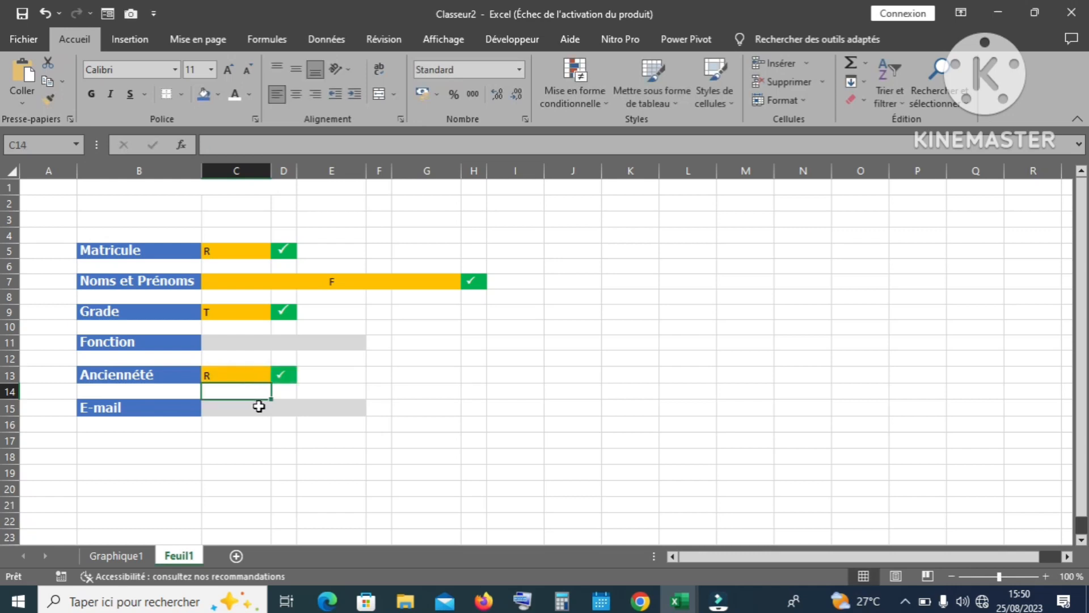
click(255, 404)
text(E)
key(Return)
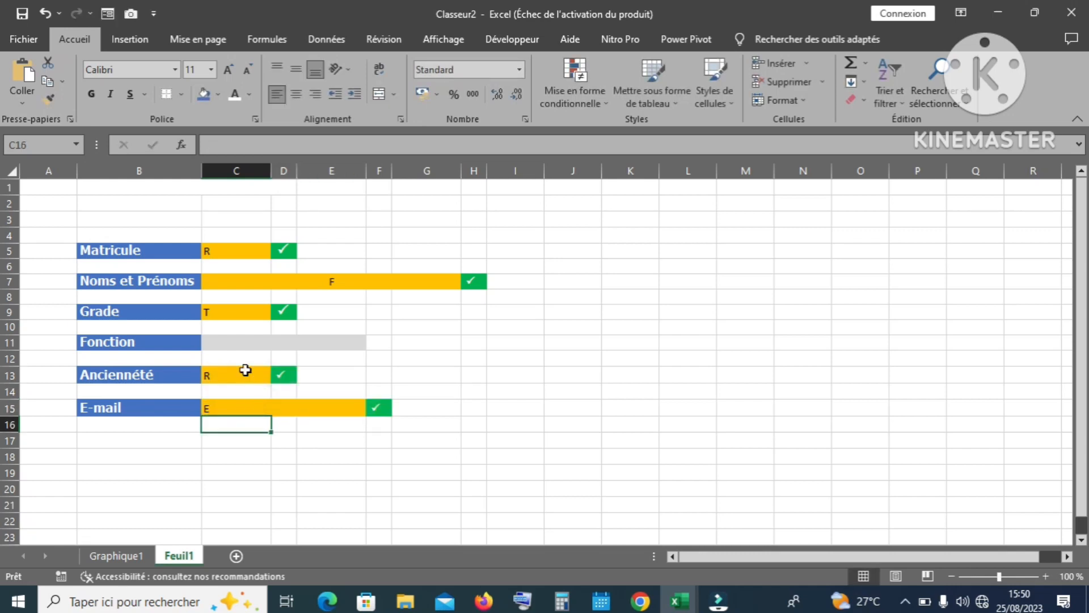
double_click(231, 344)
text(R)
key(Return)
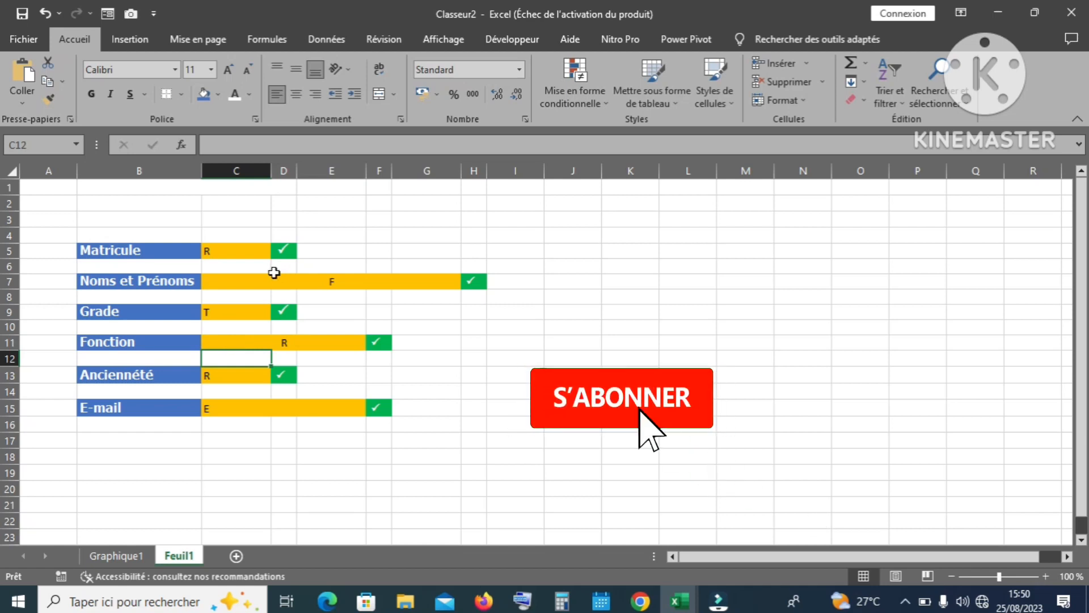
Step: Left-align the Noms et Prénoms value in C7
click(269, 281)
click(278, 94)
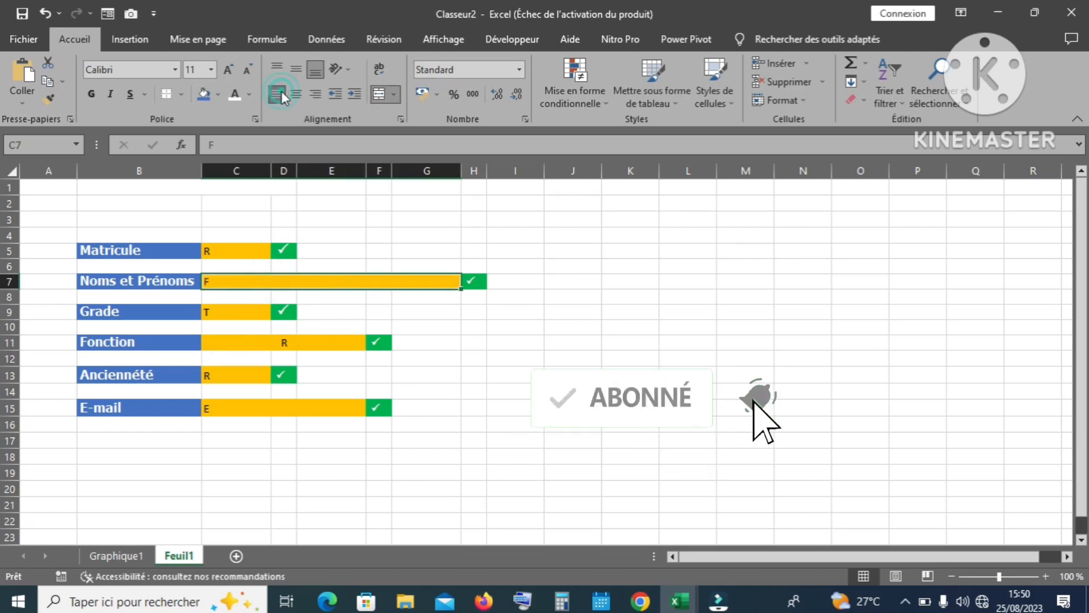
click(630, 391)
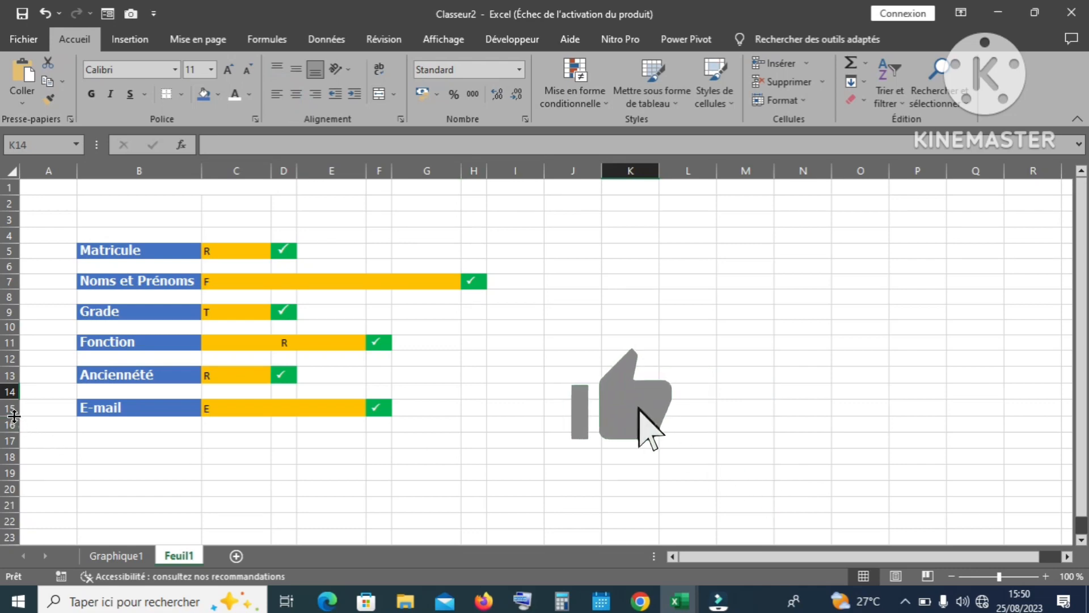
Step: Shorten the E-mail row and select the Matricule, Noms et Prénoms and Grade rows
drag(14, 416, 12, 415)
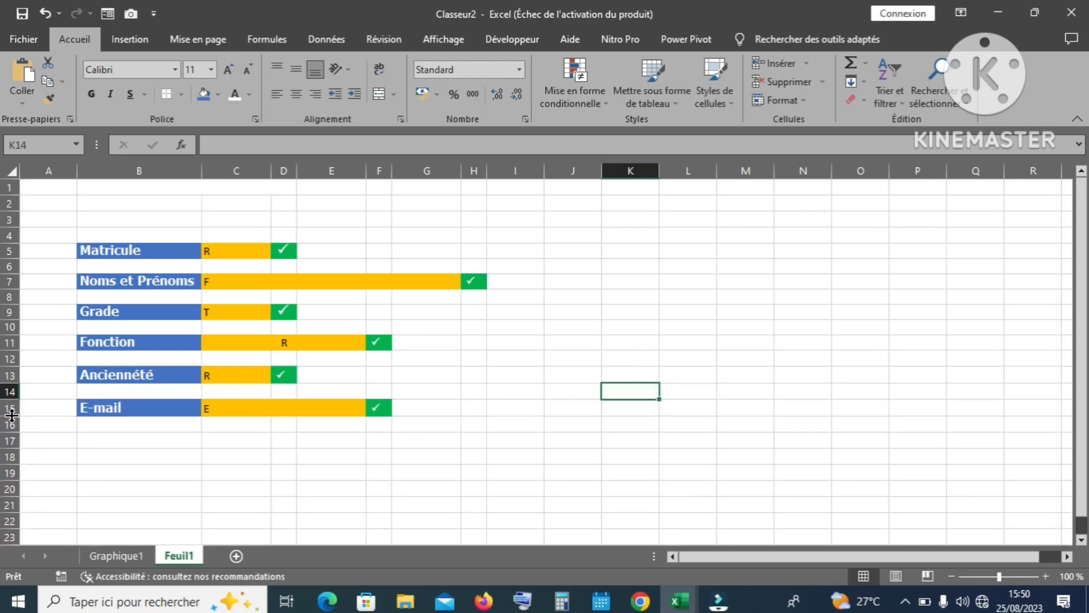
click(5, 250)
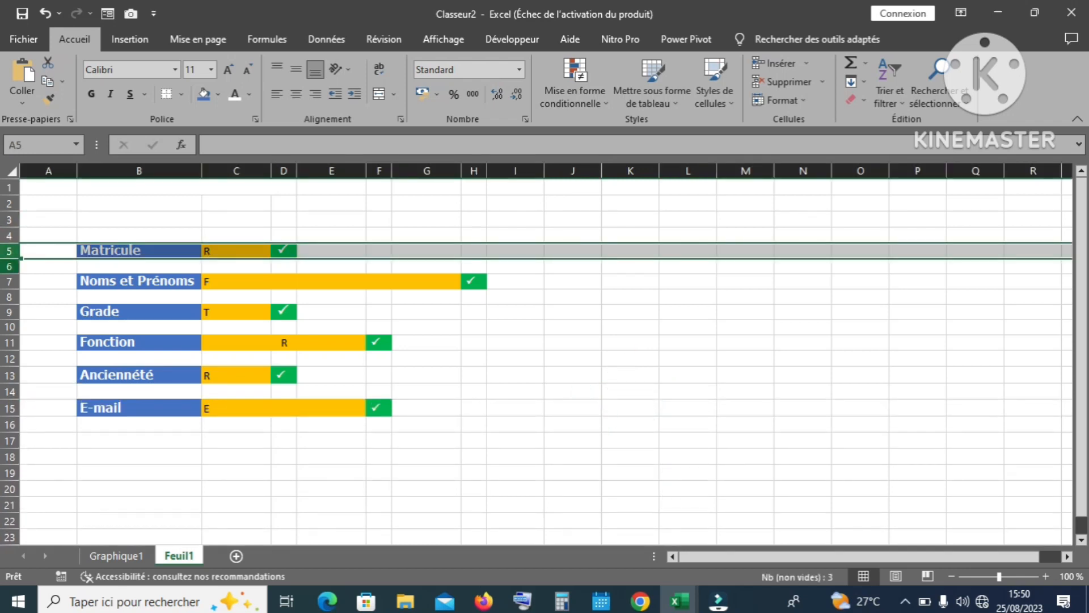
ctrl+click(10, 281)
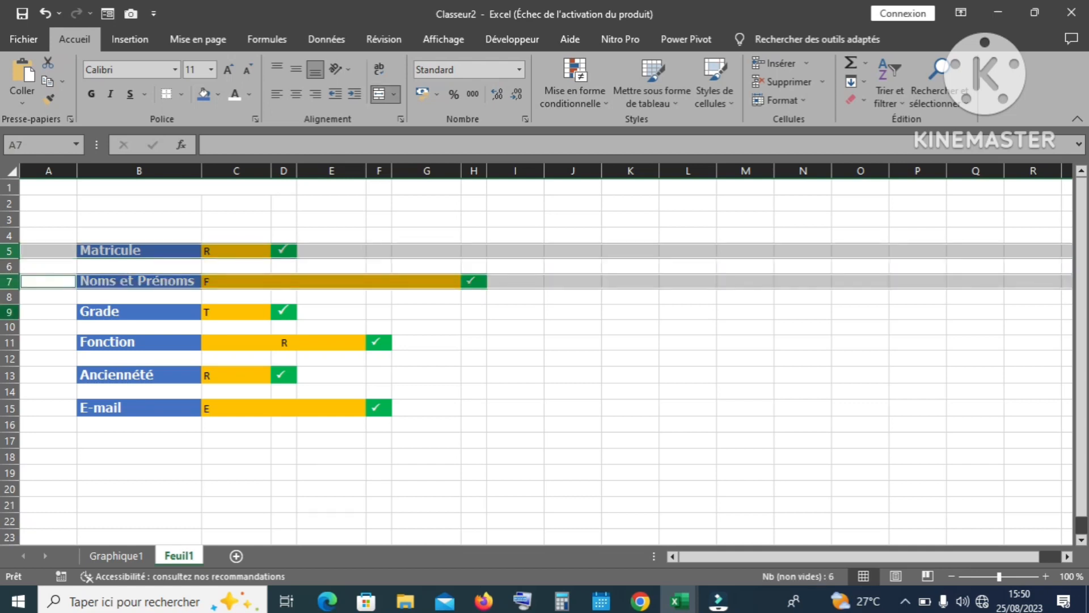
ctrl+click(9, 311)
Step: Add the Fonction, Ancienneté and E-mail rows and set all six field rows to height 18.75
ctrl+click(9, 342)
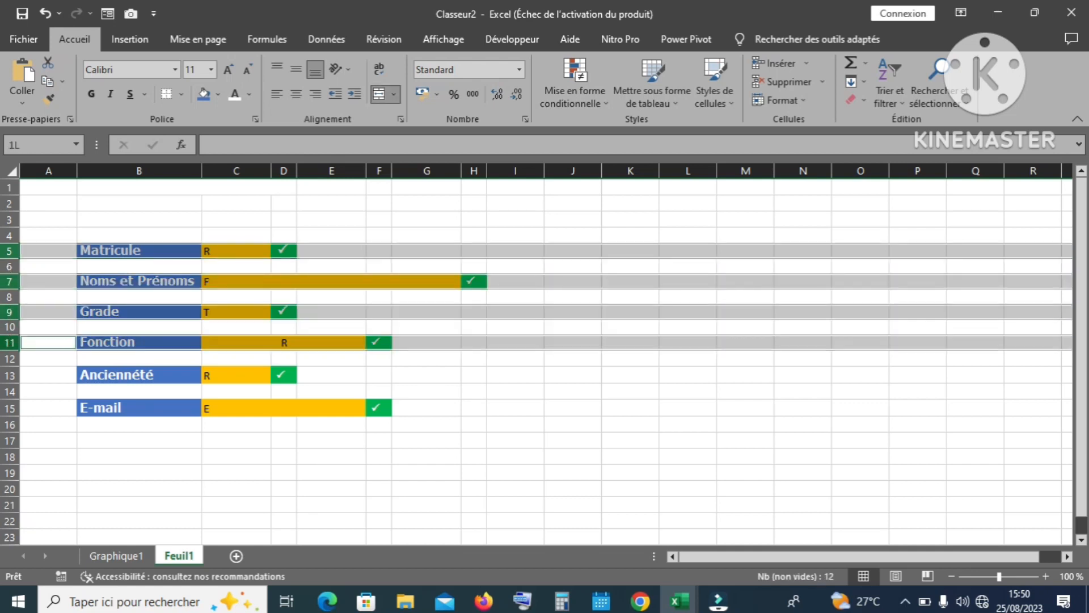
ctrl+click(9, 375)
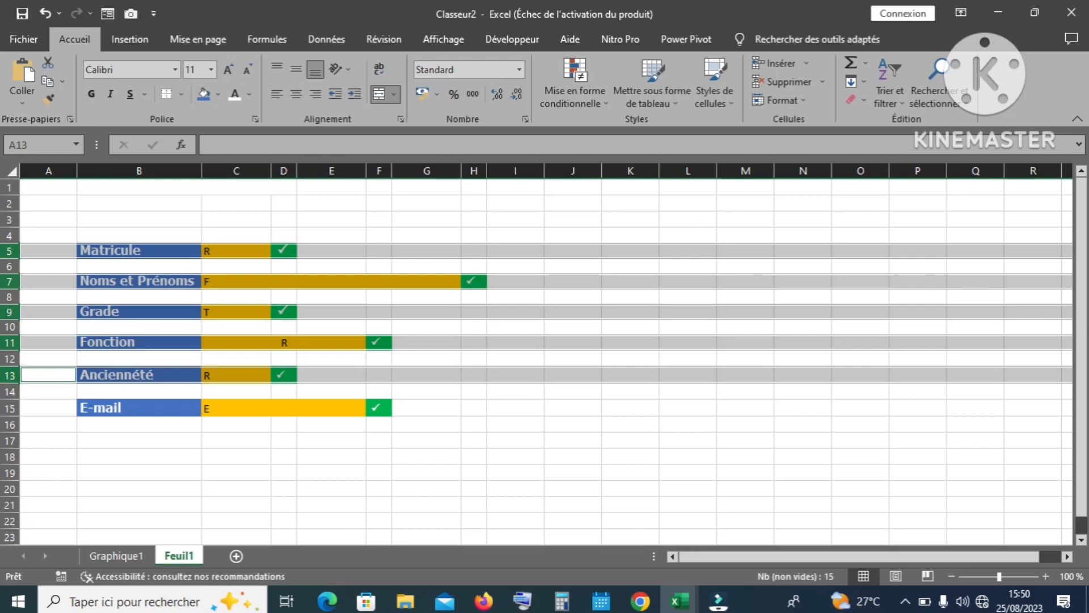
ctrl+click(9, 408)
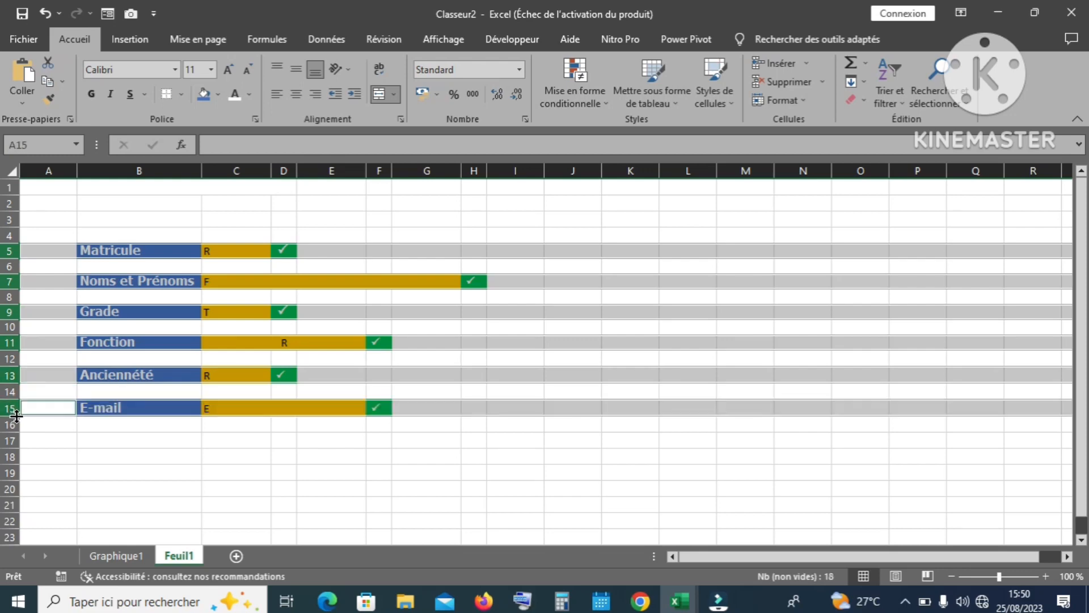
drag(17, 415, 17, 419)
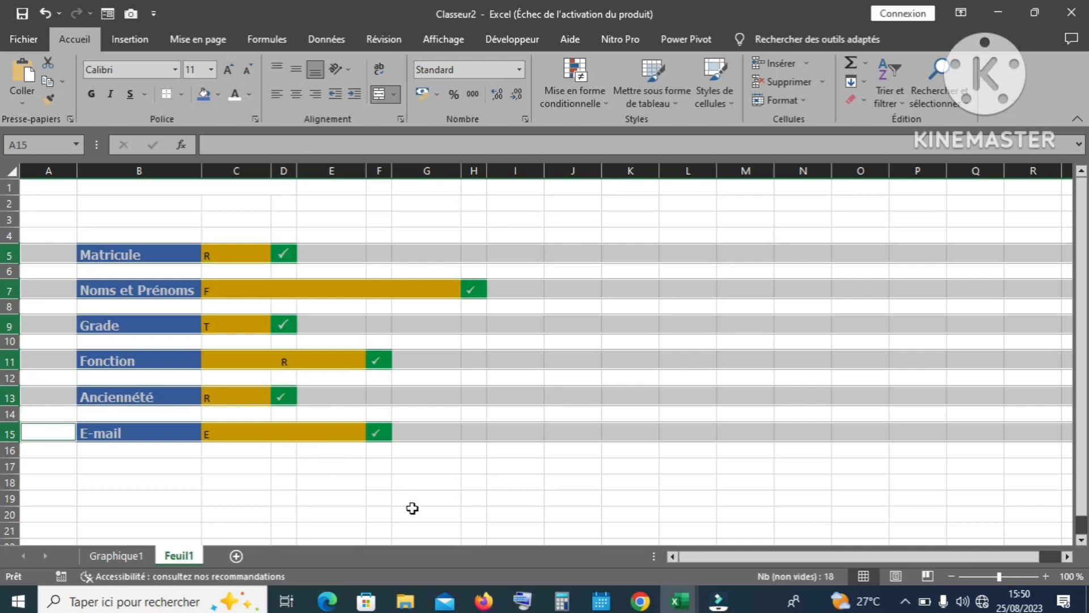
Step: Select the Fonction value cell, then the field labels B5:B15
click(413, 508)
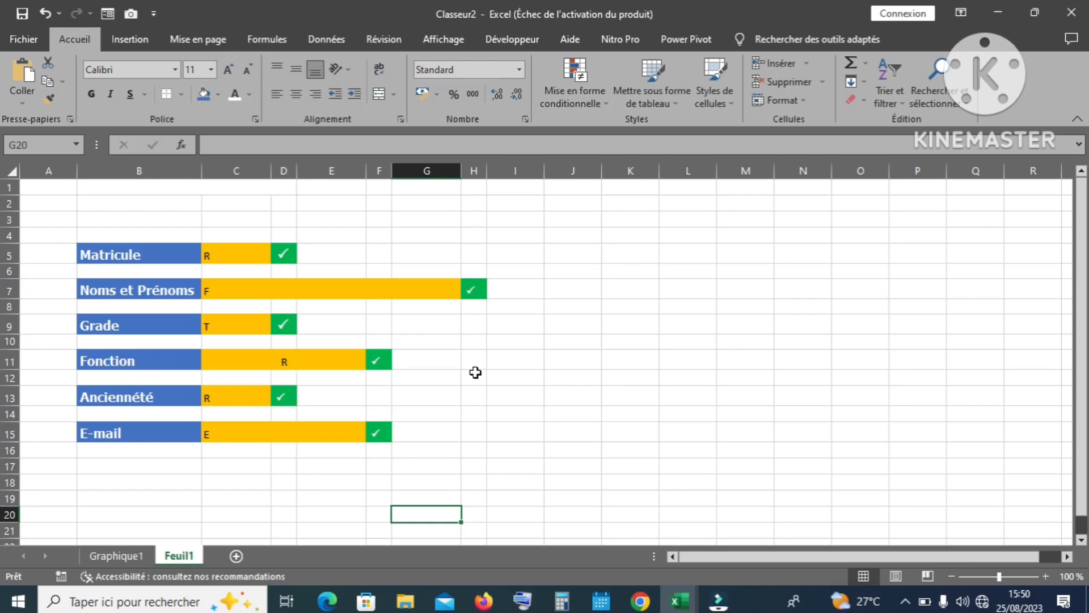
click(340, 356)
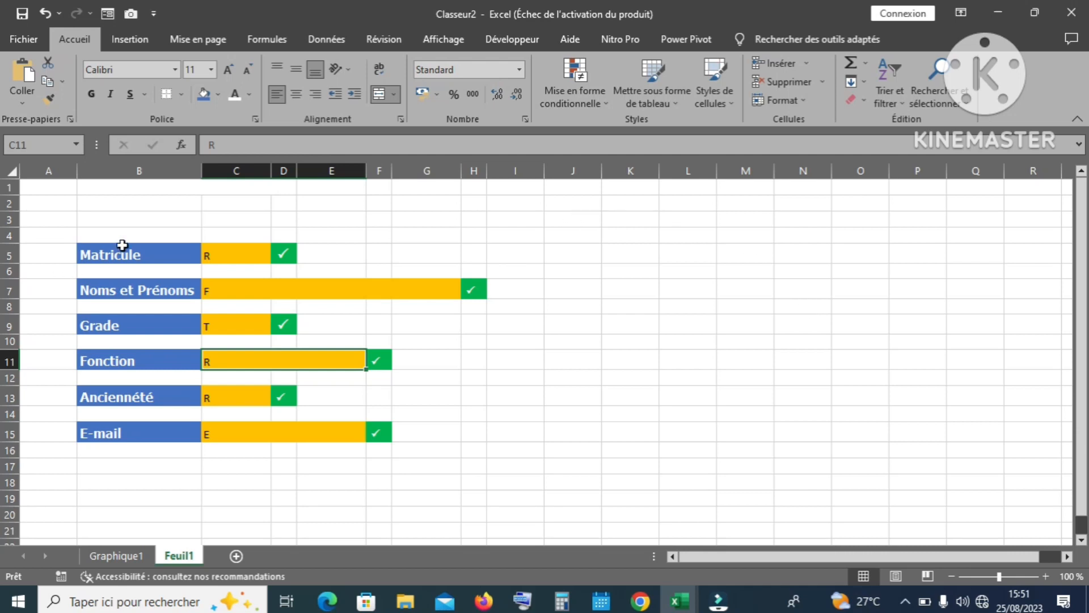
drag(122, 245, 121, 433)
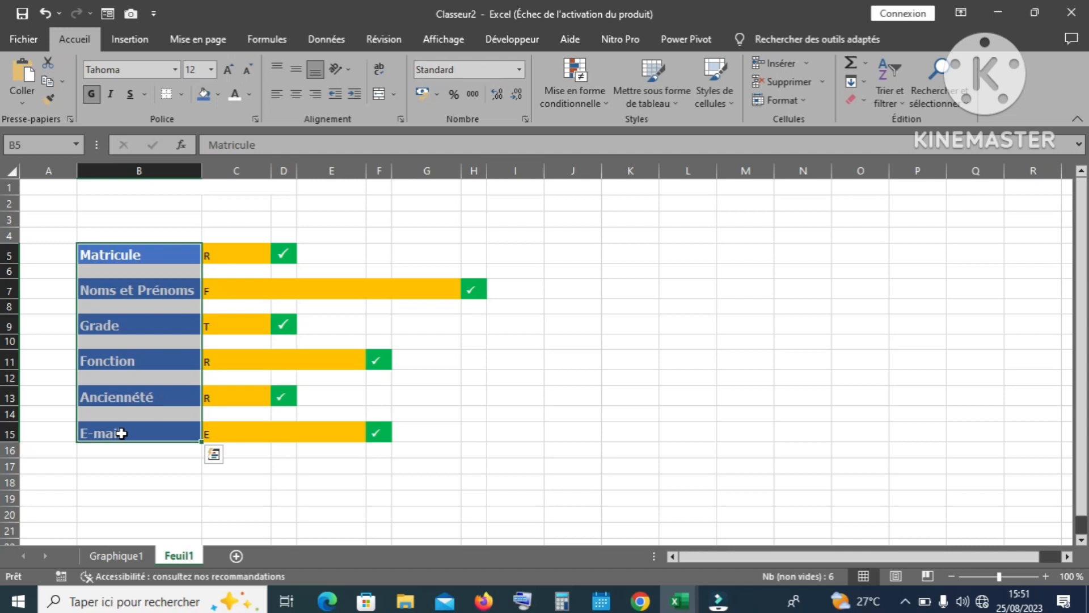
Step: Copy the labels B5:B15 and paste them into M5:M15
key(ctrl+c)
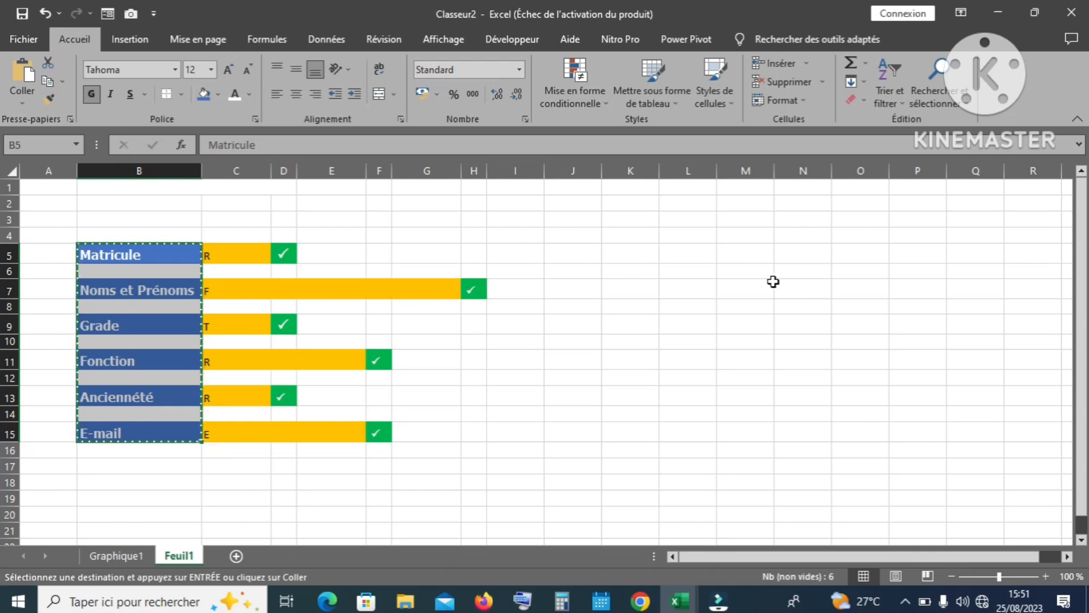
click(754, 254)
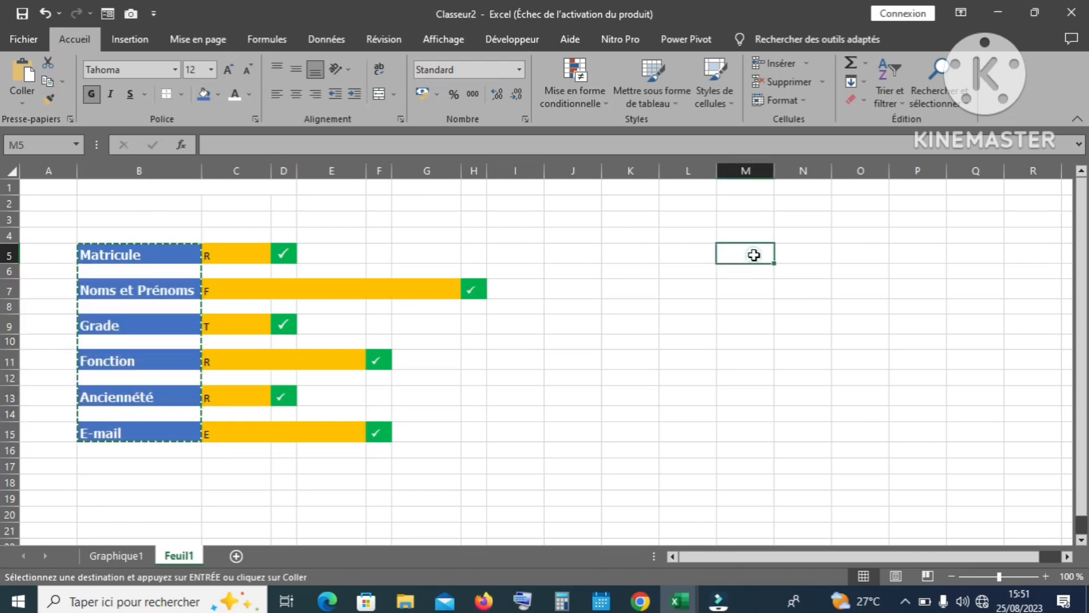
drag(754, 255, 752, 434)
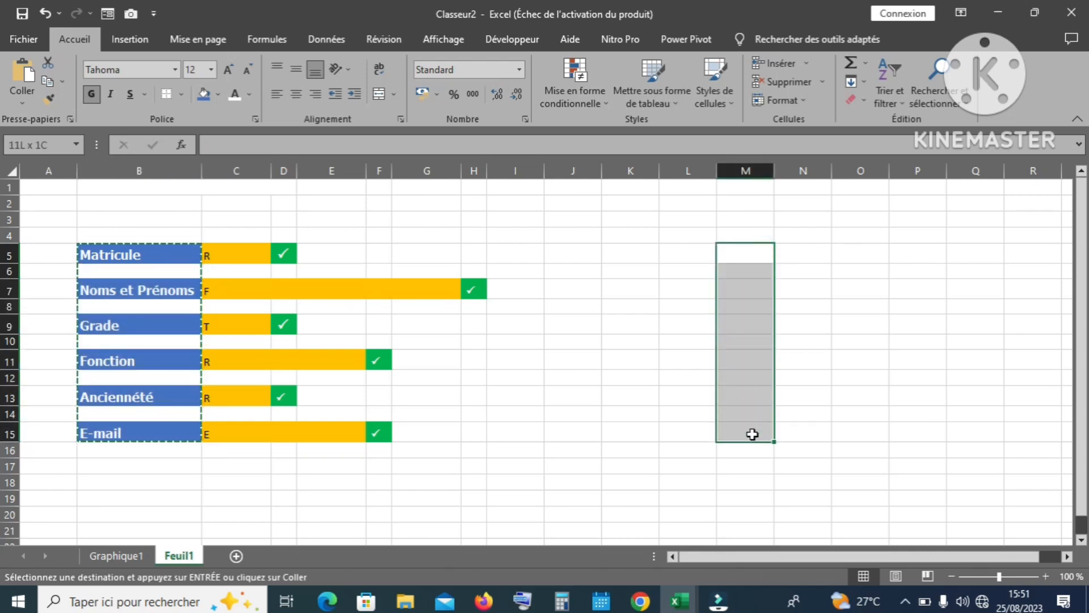
key(ctrl+v)
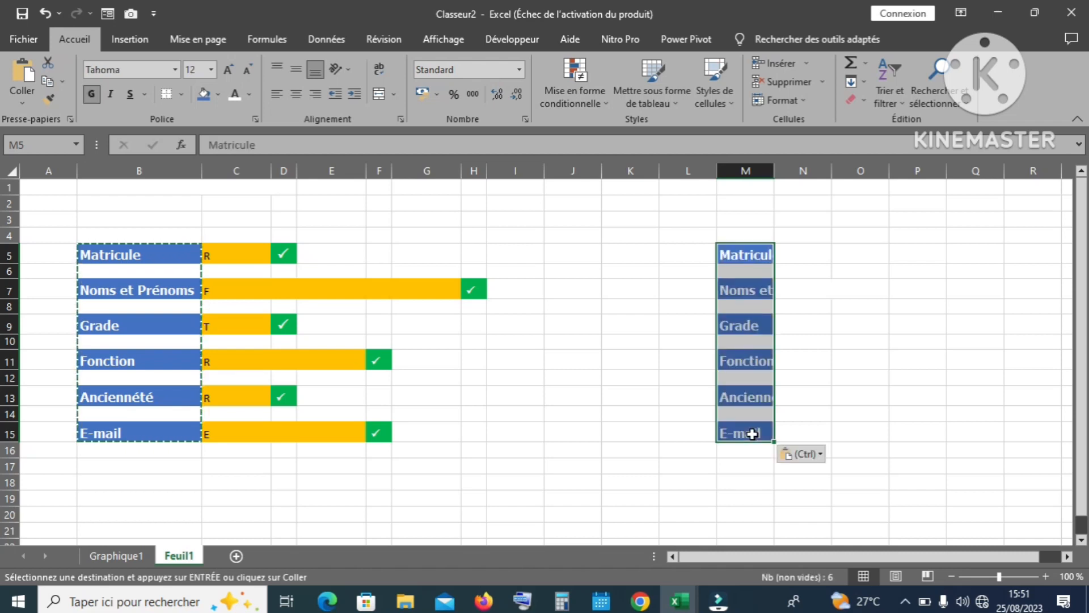
Step: Remove the fill from the pasted labels and make their text black
click(216, 95)
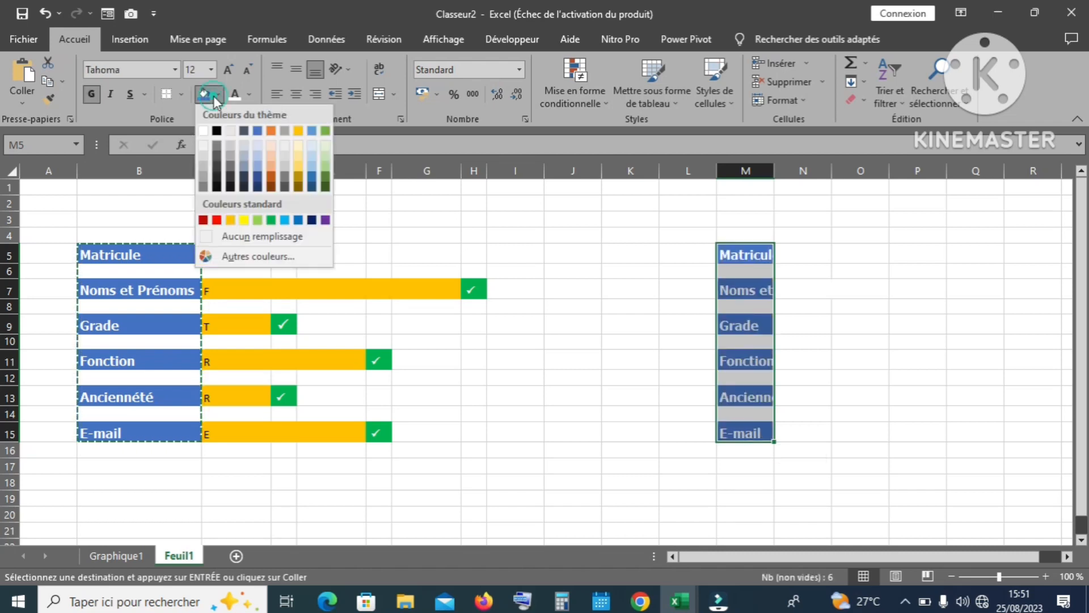
click(237, 236)
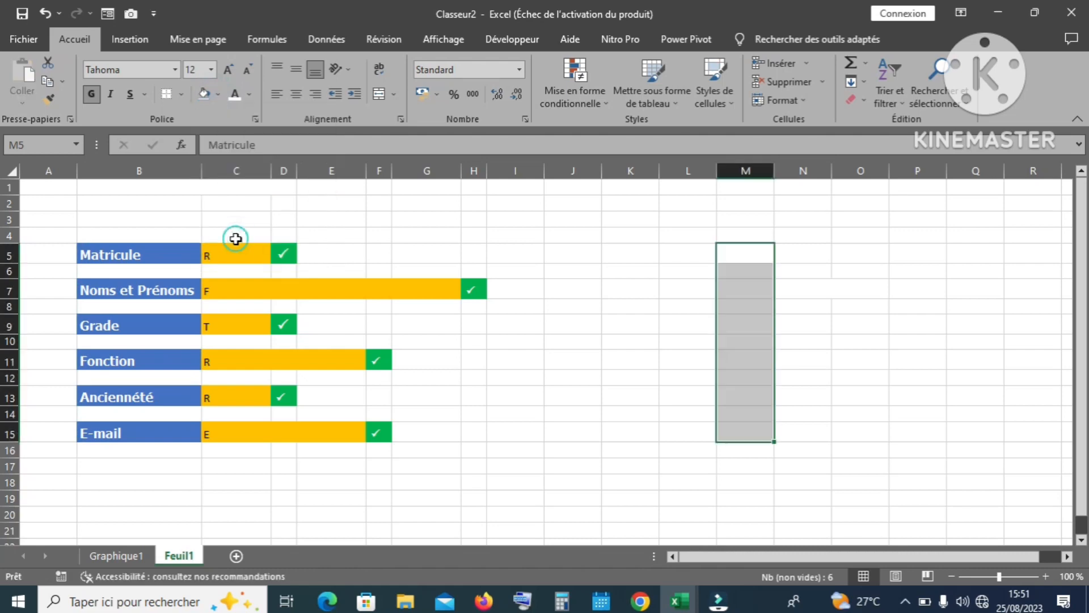
click(248, 95)
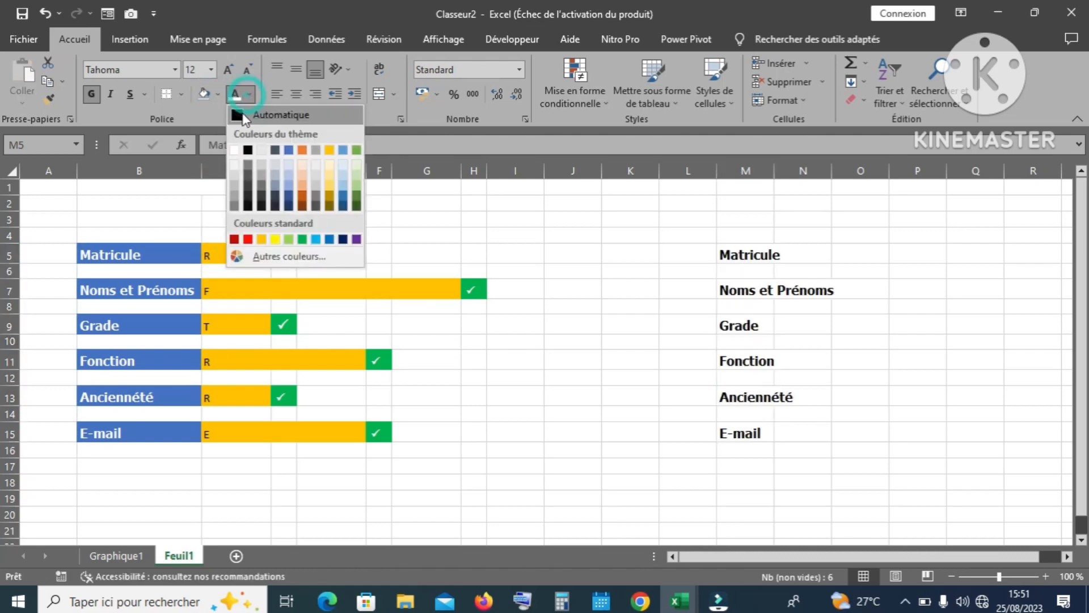
click(239, 115)
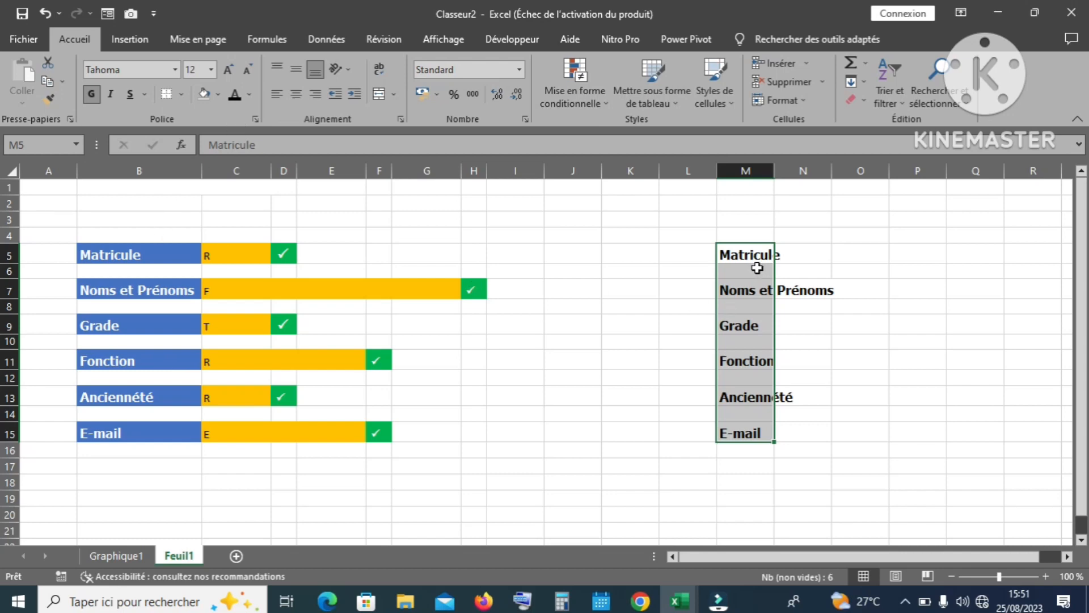
Step: Select only the blank cells in column M via Go To Special and delete them, shifting cells up
key(F5)
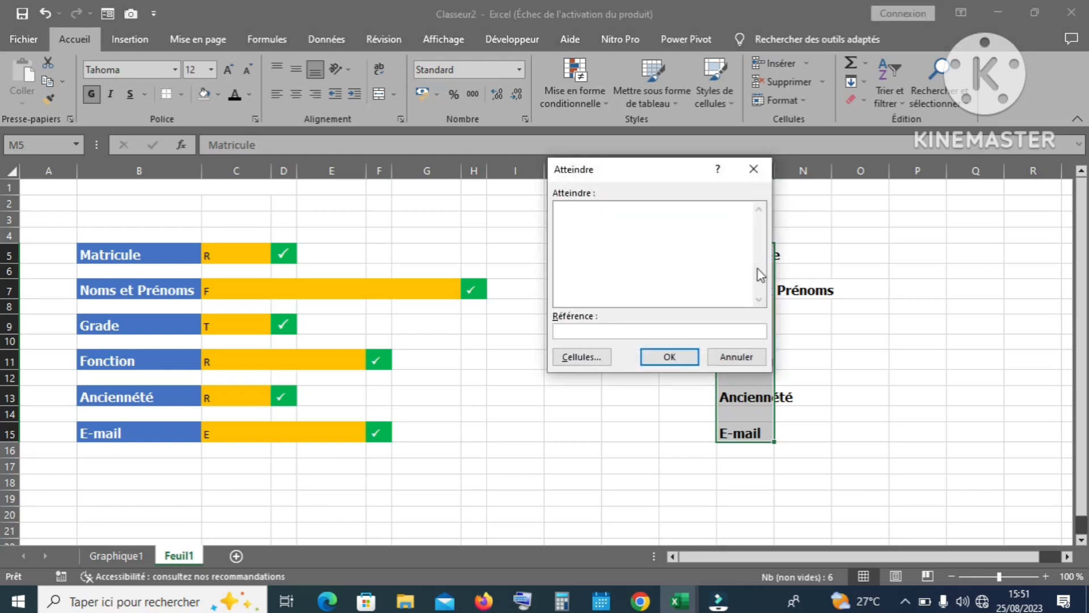
click(600, 357)
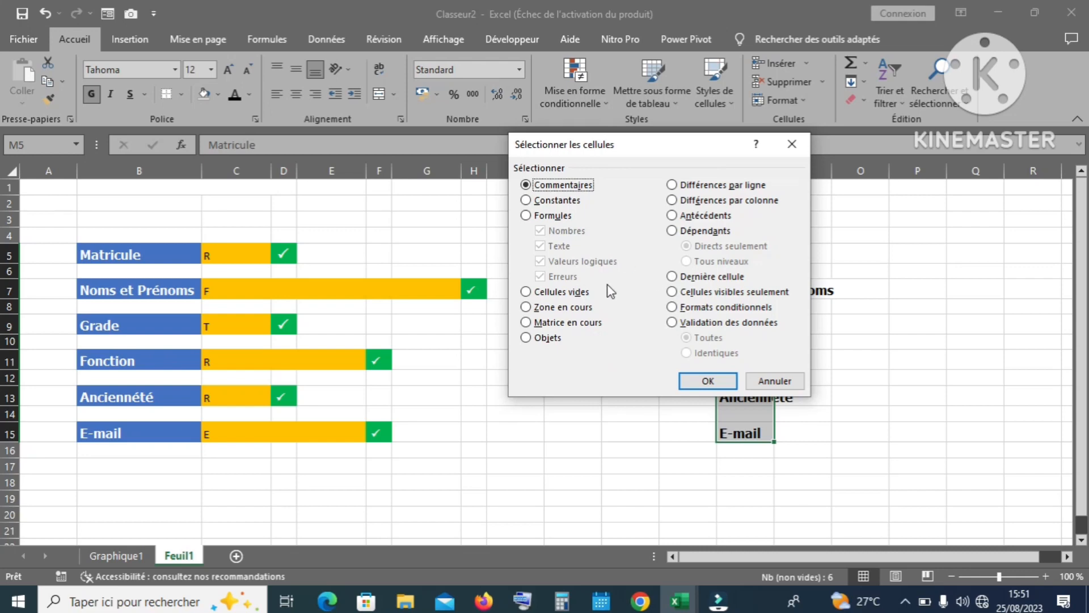
click(527, 293)
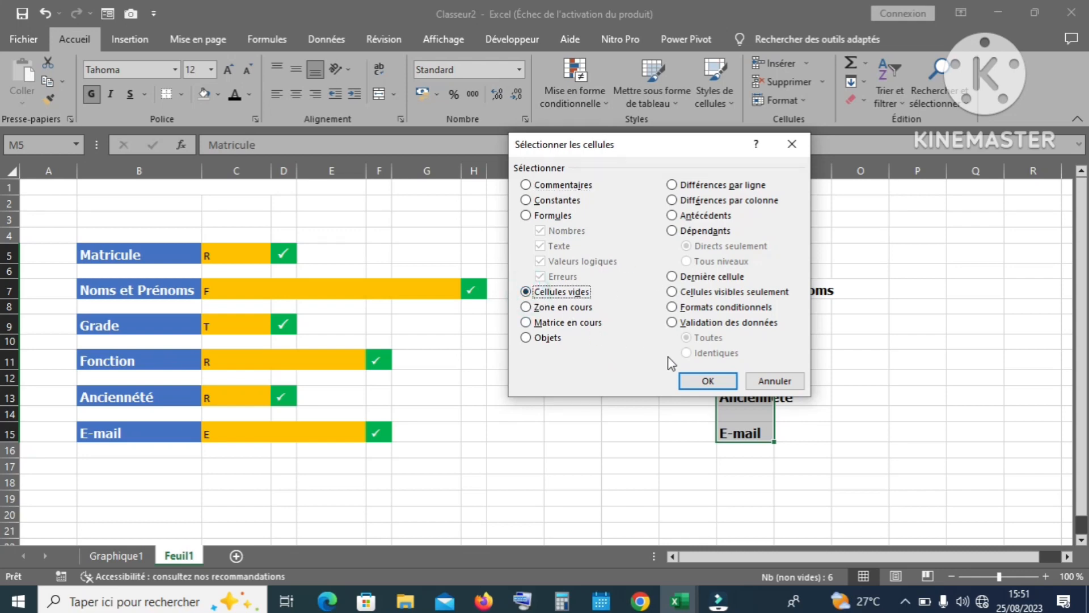
click(705, 379)
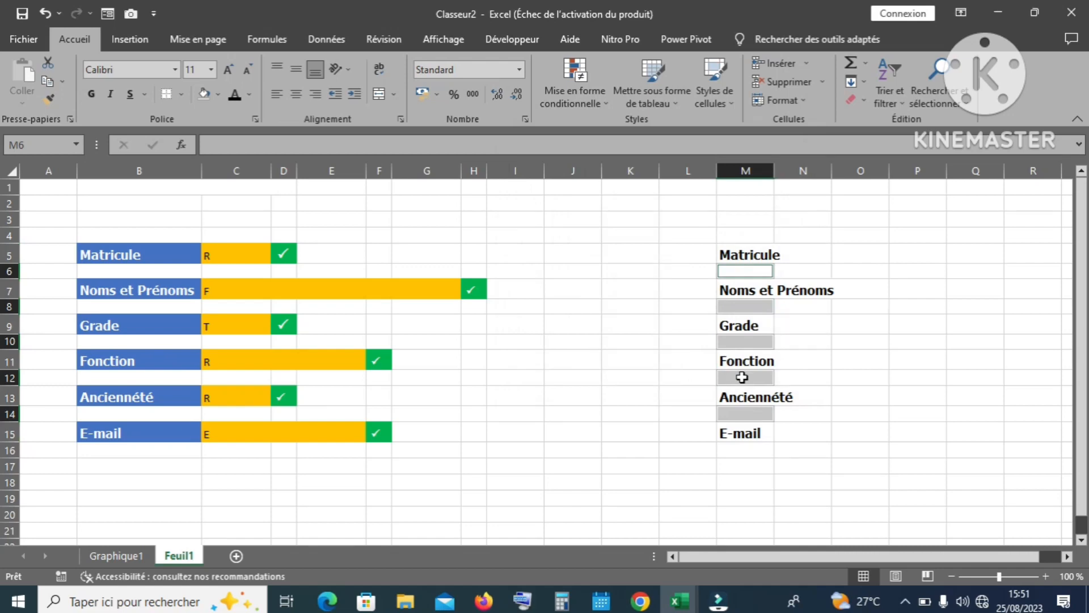
right_click(742, 377)
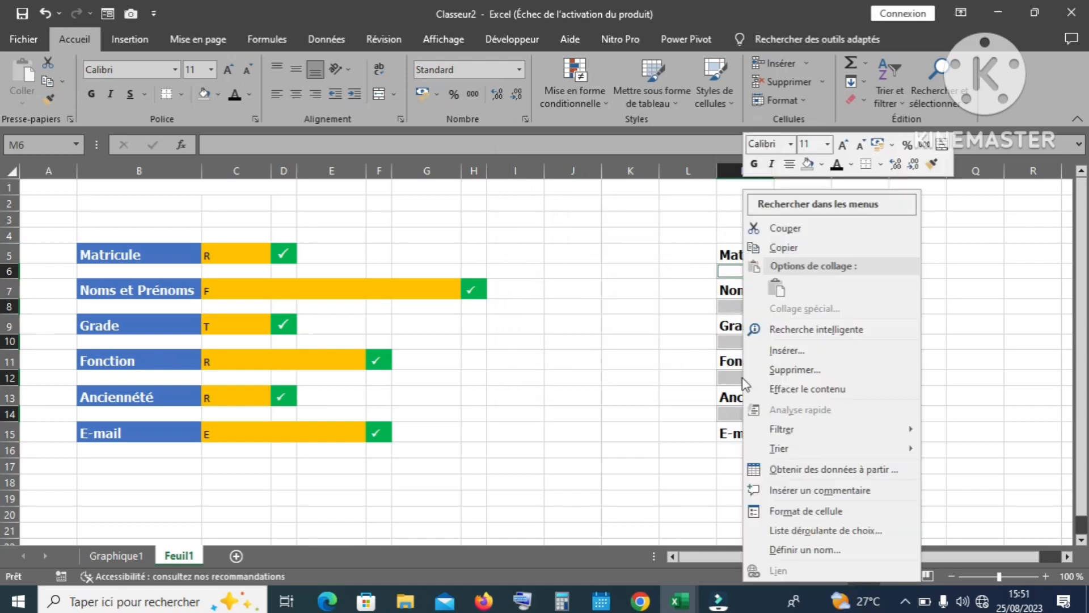
click(772, 369)
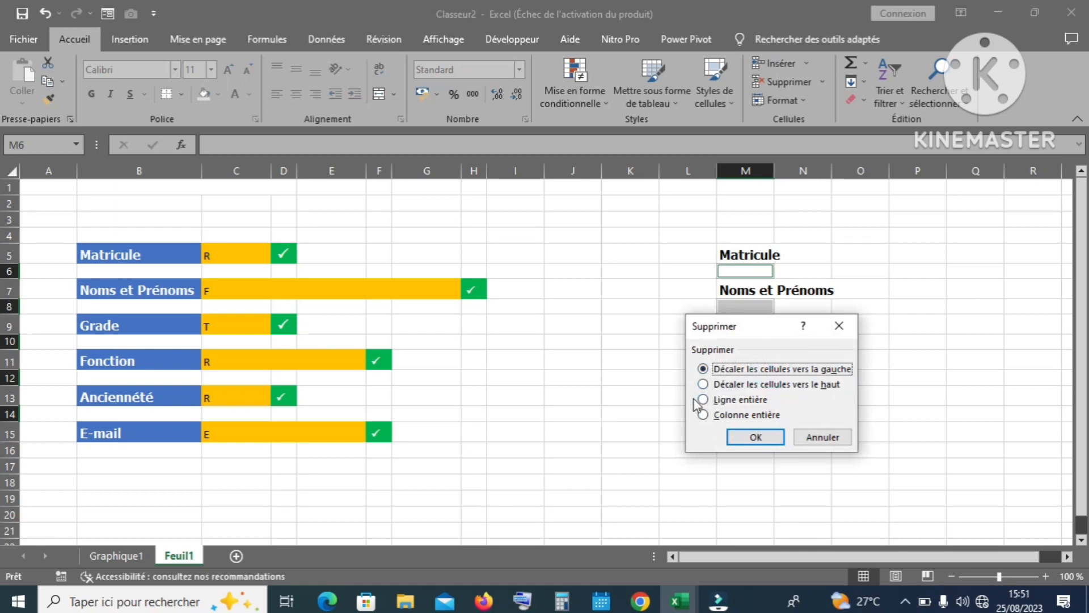
click(704, 384)
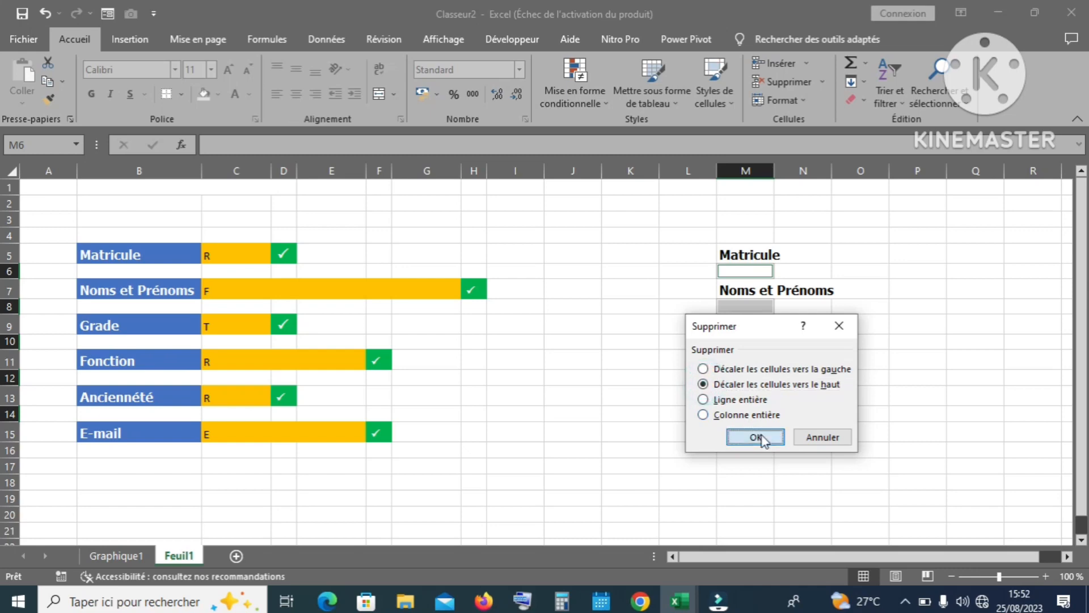
click(757, 436)
Step: Widen column M to fit the labels and narrow column L
click(809, 362)
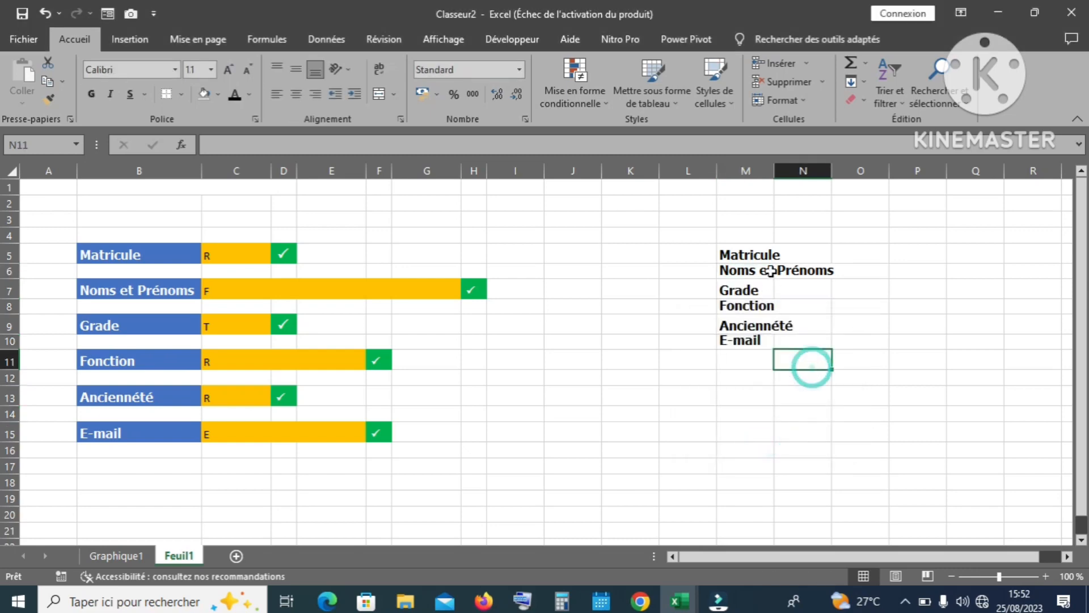
drag(775, 170, 836, 171)
drag(717, 170, 679, 167)
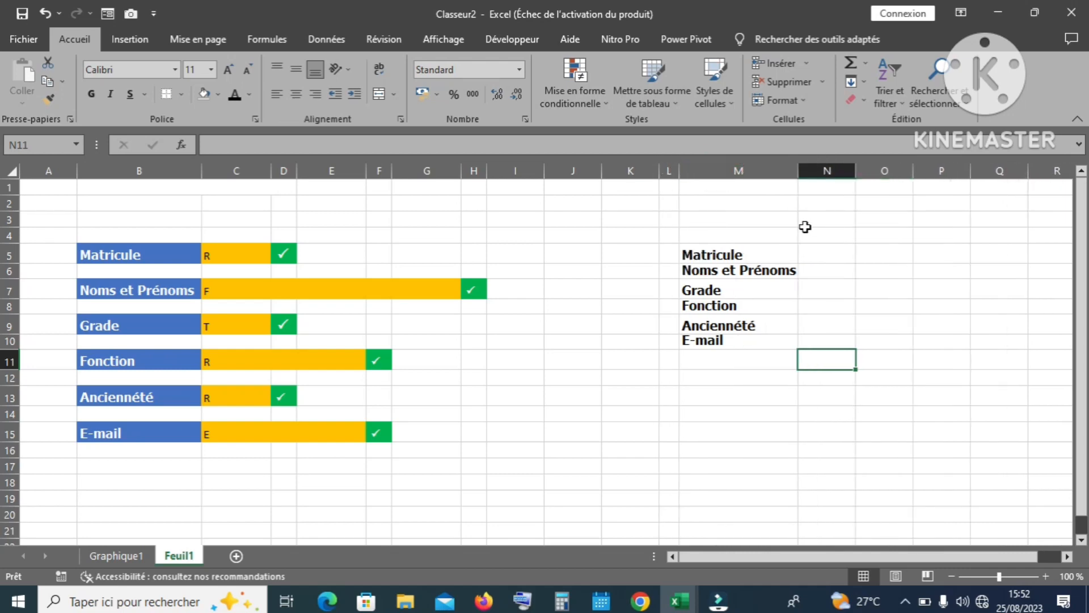
Step: Link N5, N6 and N7 to the Matricule, Noms et Prénoms and Grade values (=C5, =C7, =C9)
click(833, 256)
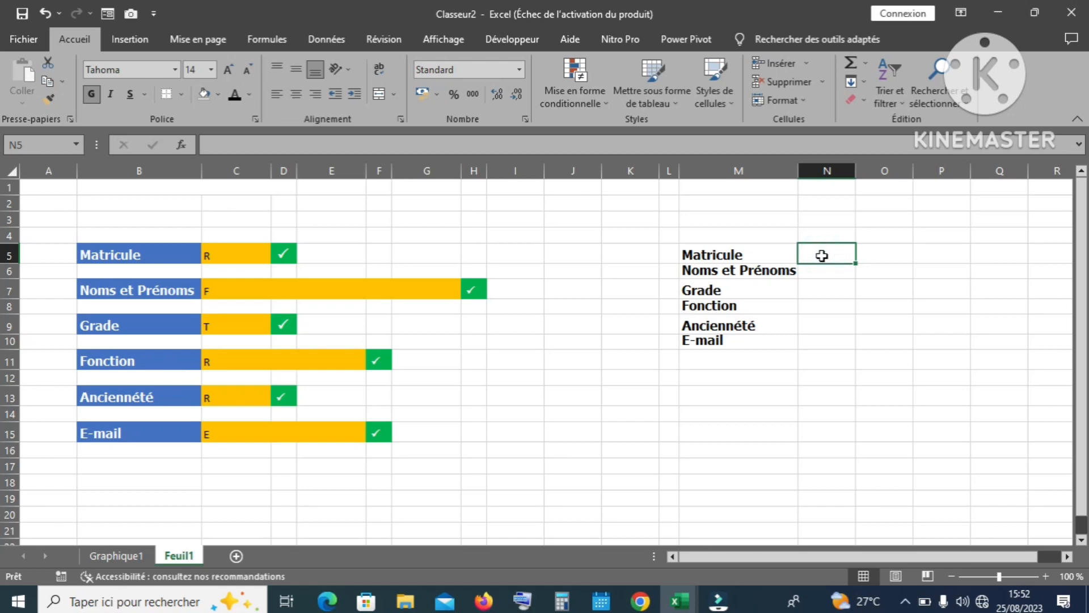
text(=)
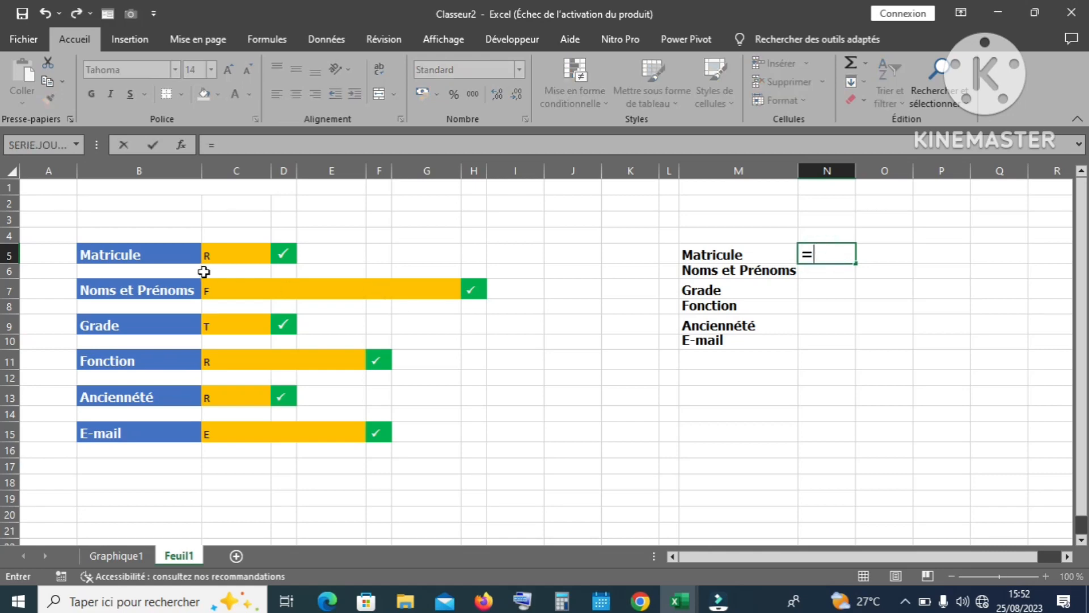
click(221, 257)
key(Return)
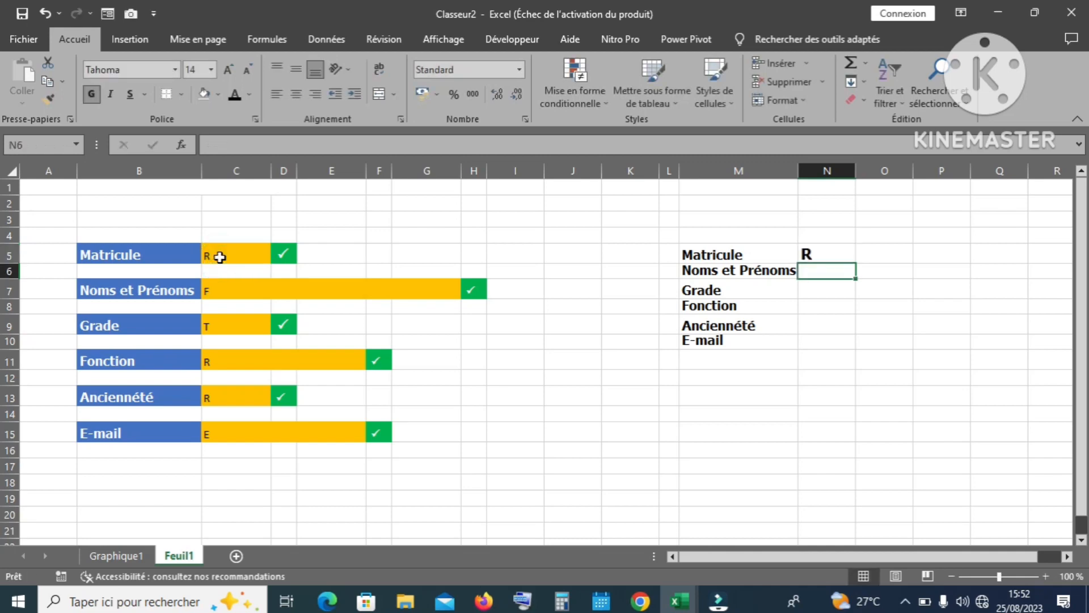
text(=)
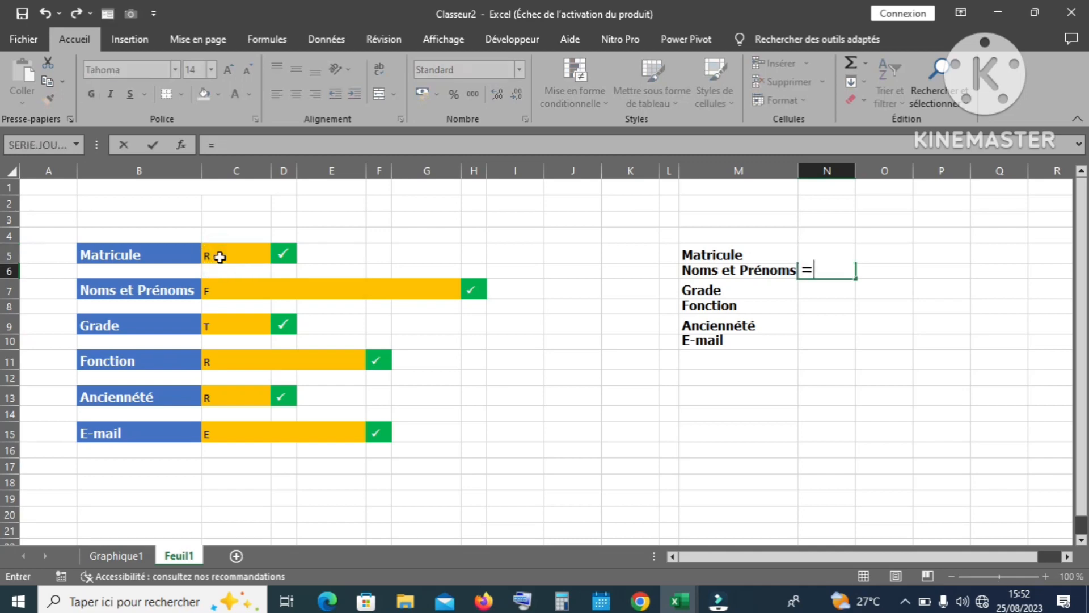
click(219, 292)
key(Return)
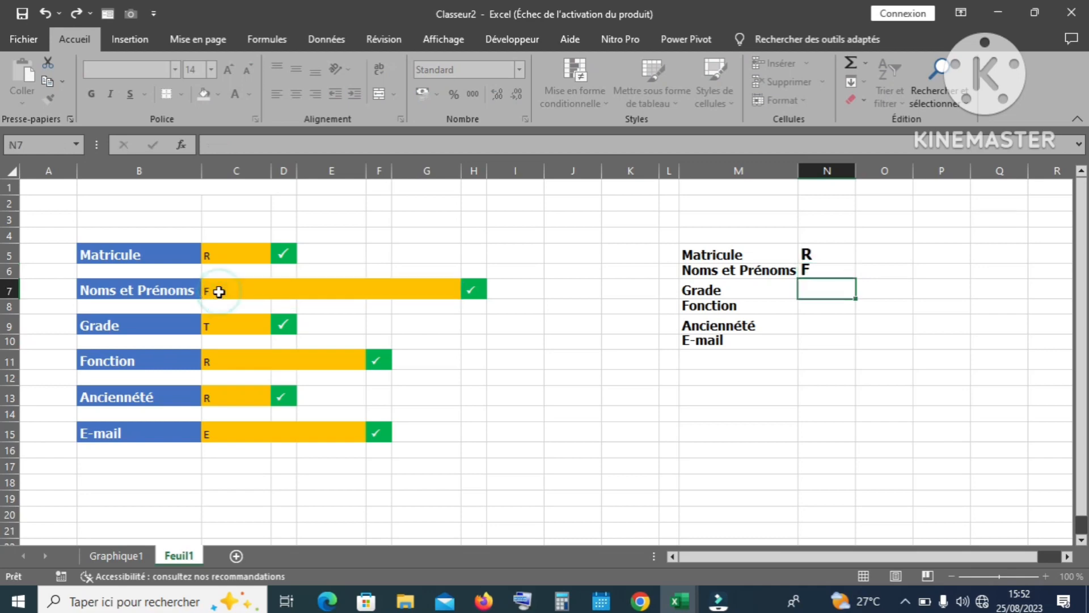
text(=)
click(238, 324)
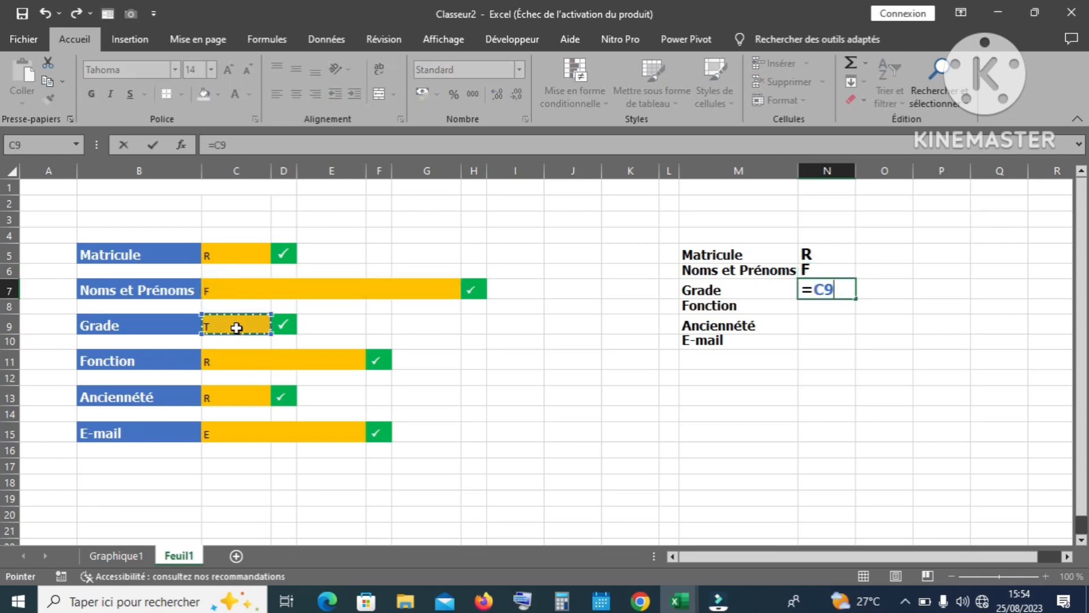
key(Return)
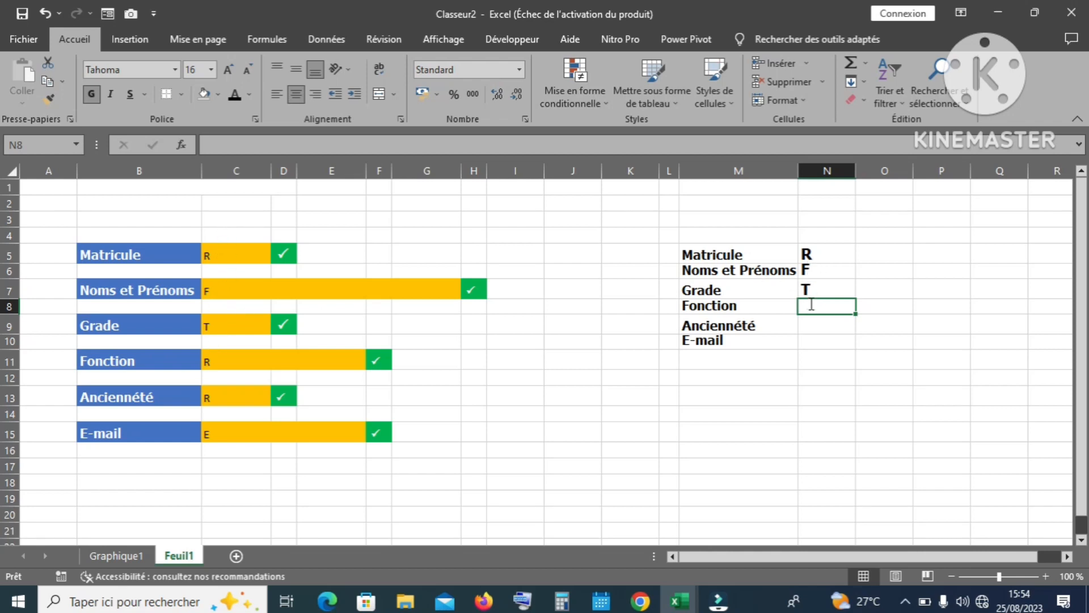
Step: Link N8, N9 and N10 to the Fonction, Ancienneté and E-mail values (=C11, =C13, =C15)
text(=)
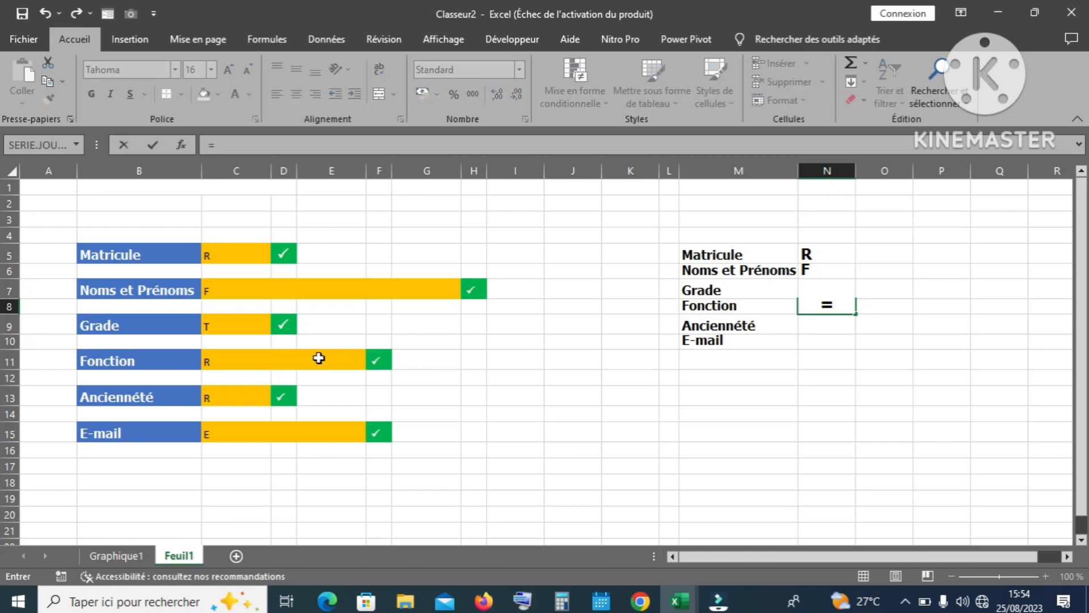
click(319, 358)
key(Return)
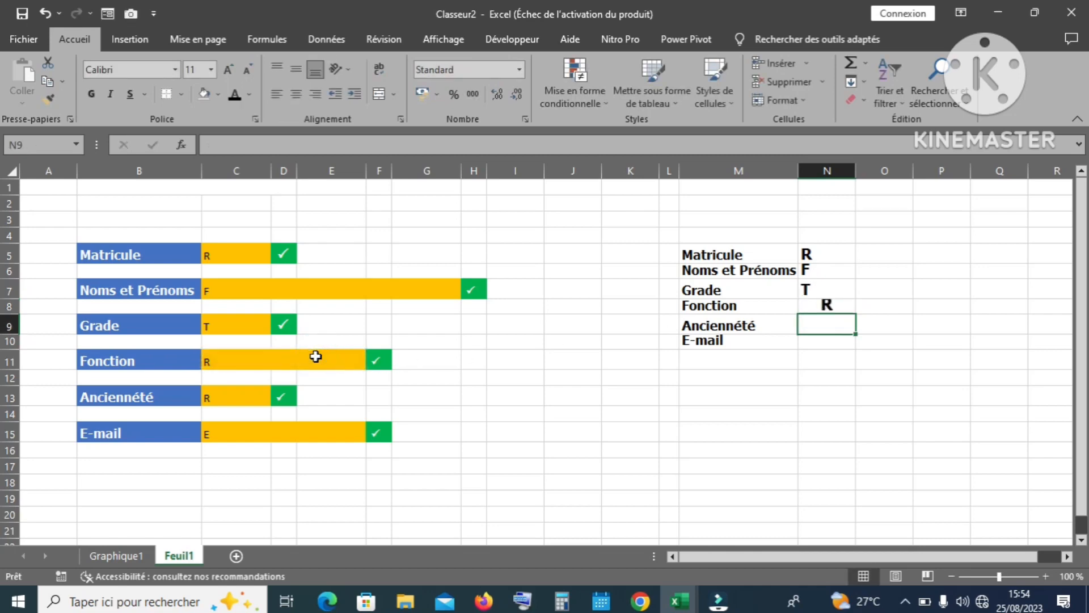
text(=)
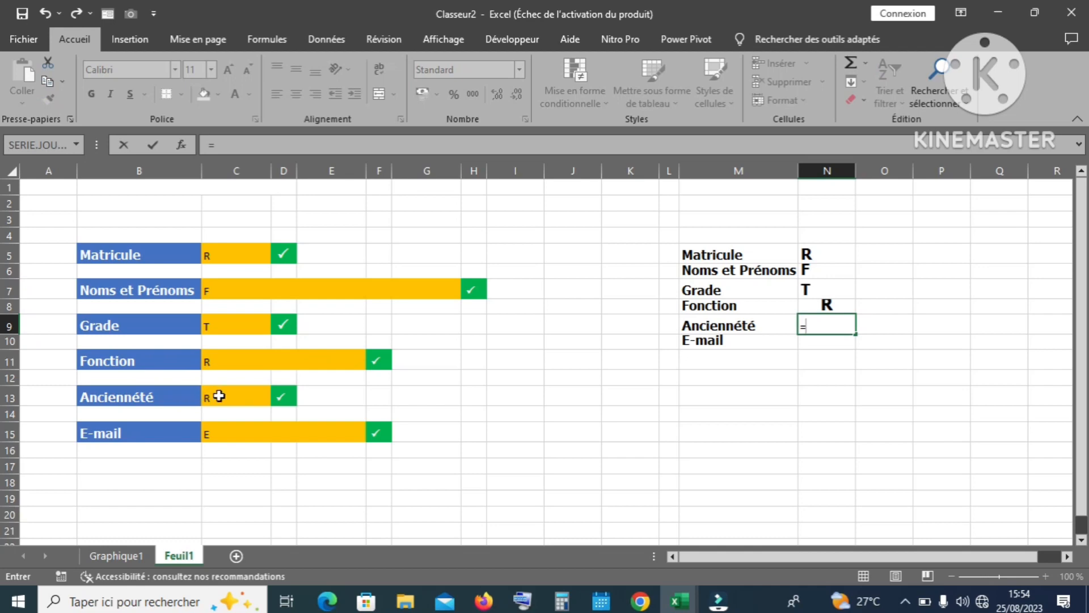
click(219, 396)
key(Return)
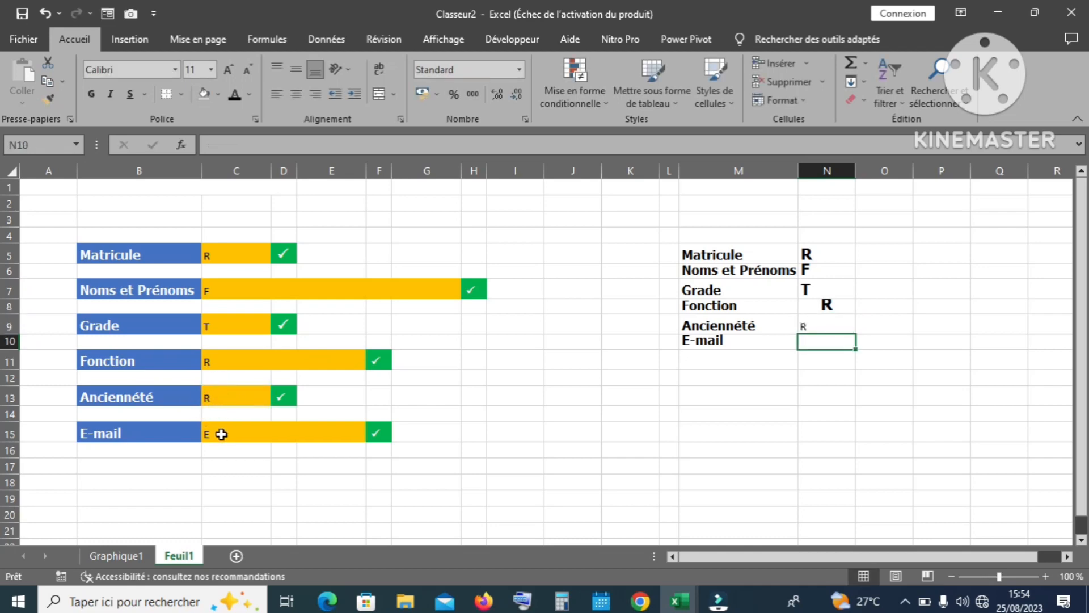
text(=)
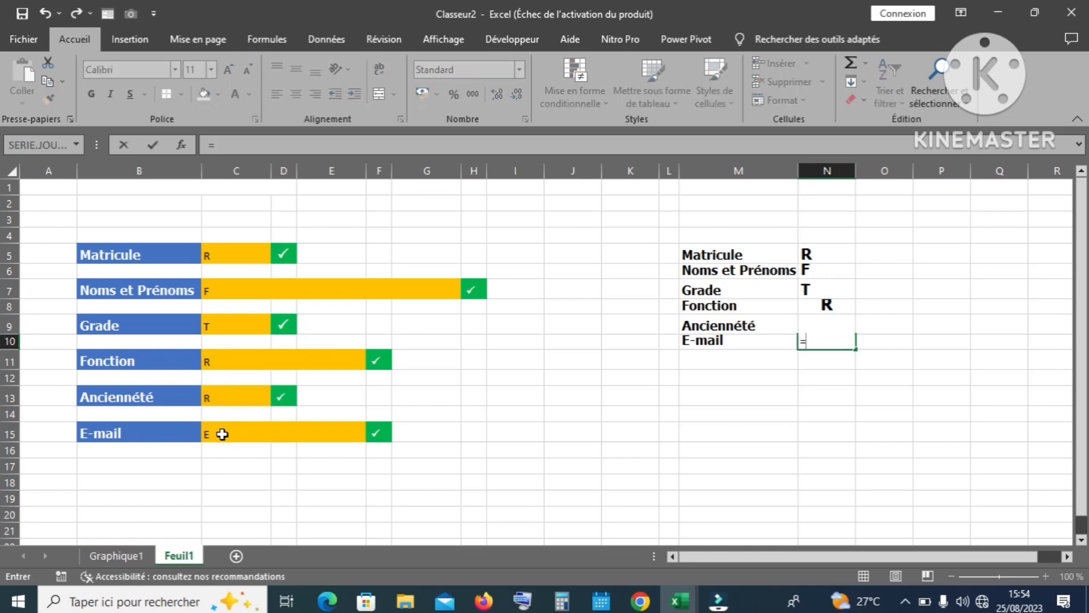
click(226, 435)
key(Return)
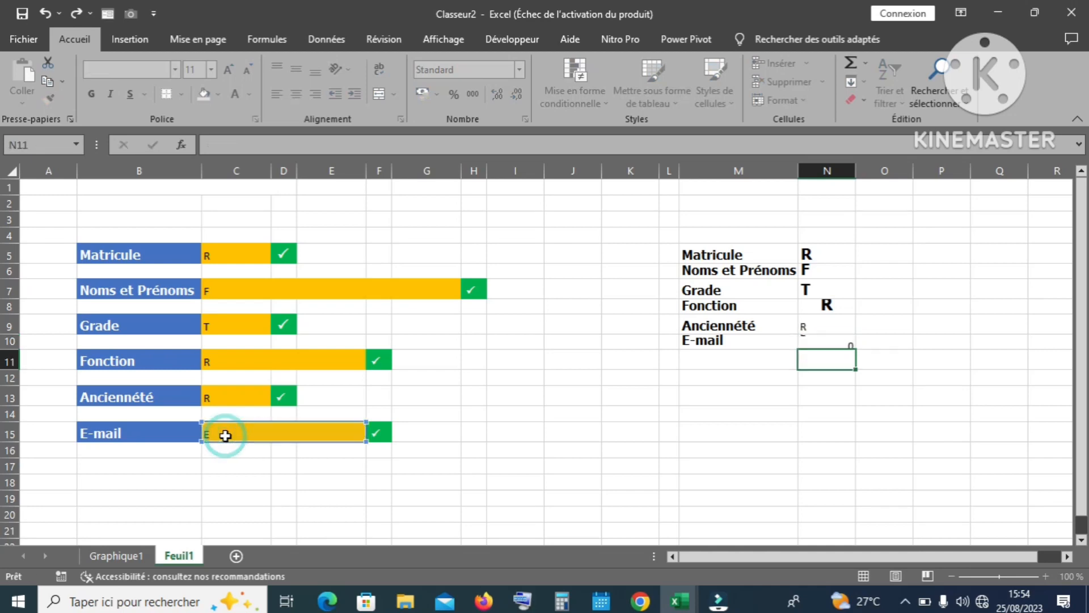
Step: Left-align N5:N10 and make the linked values plain, non-bold text
drag(827, 254, 831, 335)
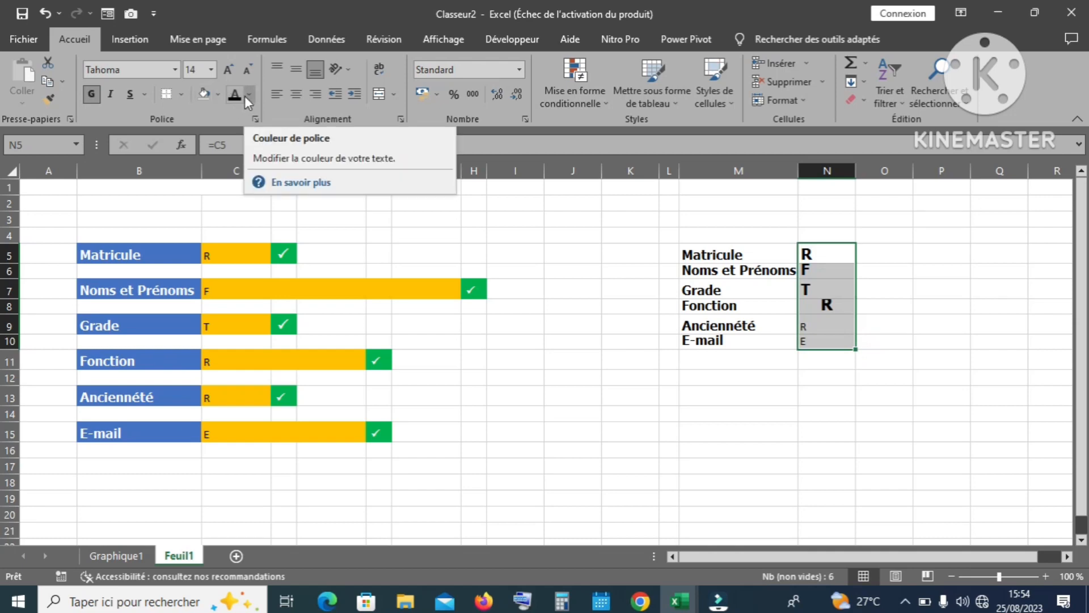
click(278, 94)
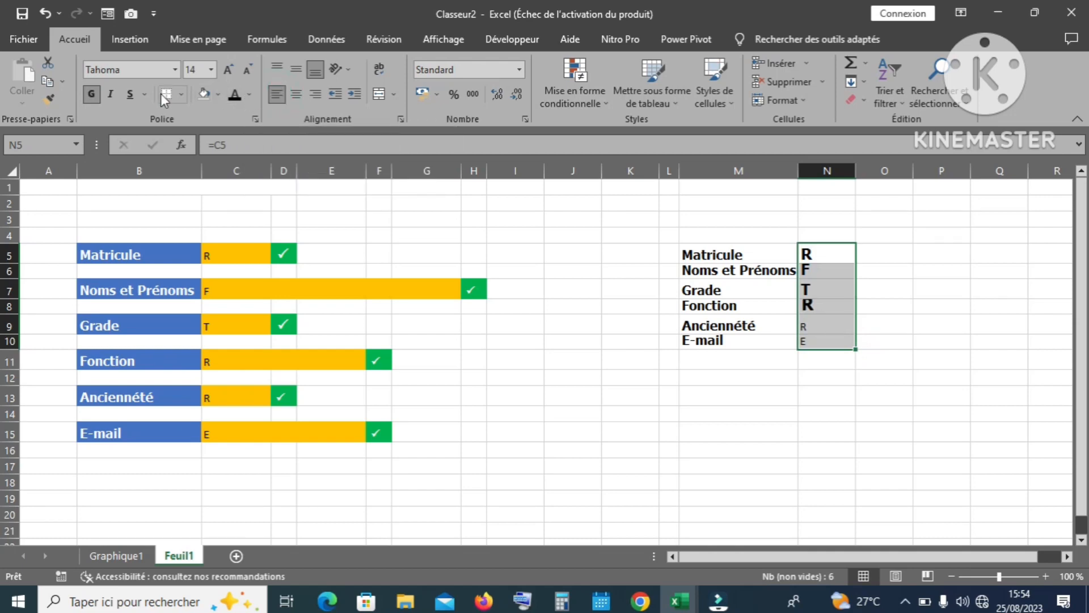
click(712, 393)
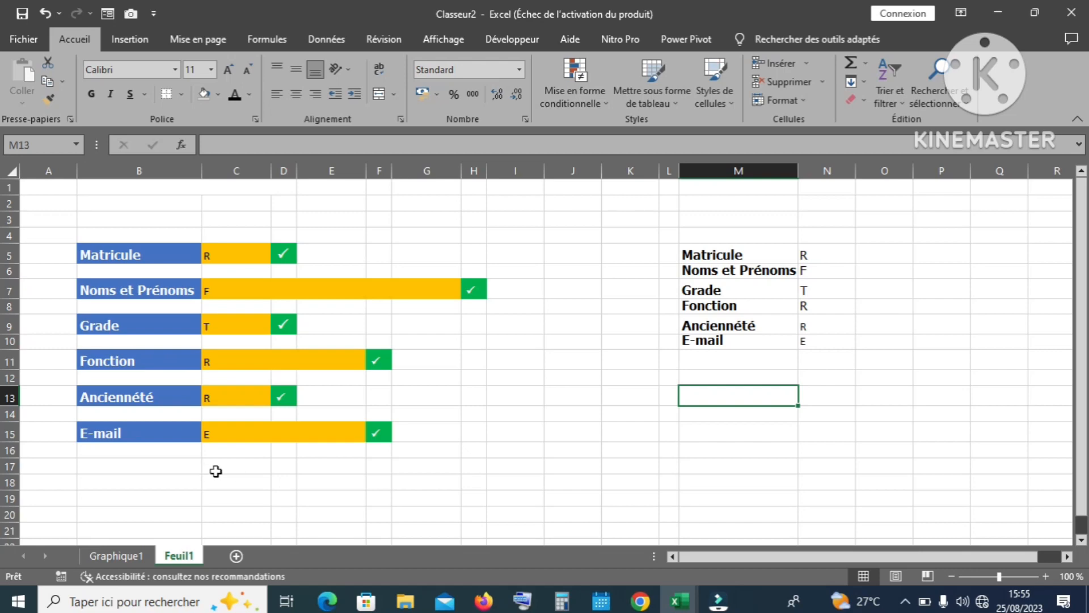
Step: Merge C18:E18, make row 18 taller, and enter the label VALIDER
click(215, 481)
drag(215, 482, 347, 483)
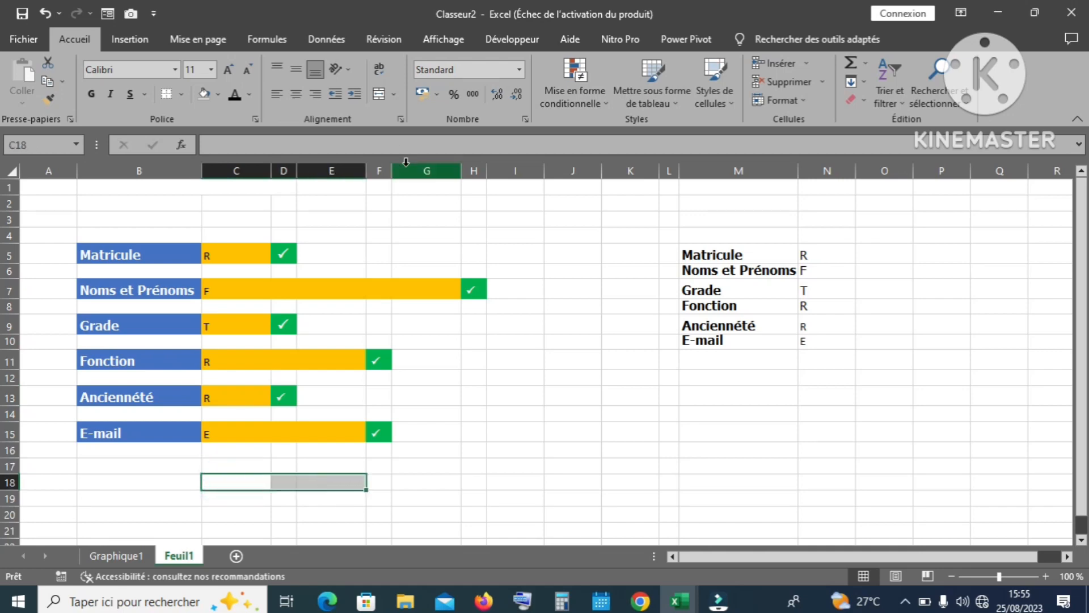
click(380, 92)
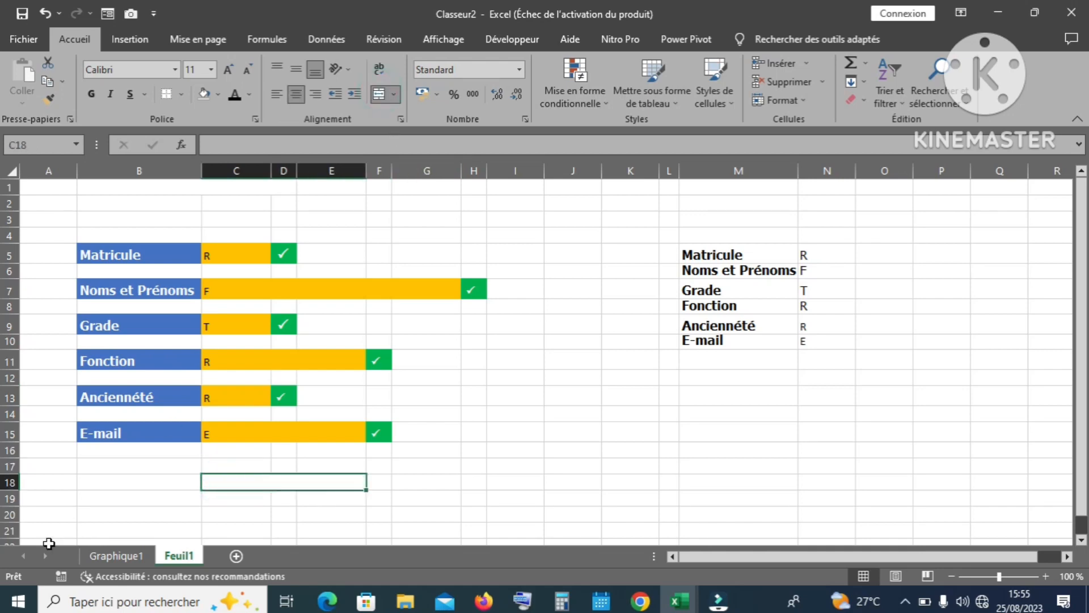
drag(15, 494, 14, 500)
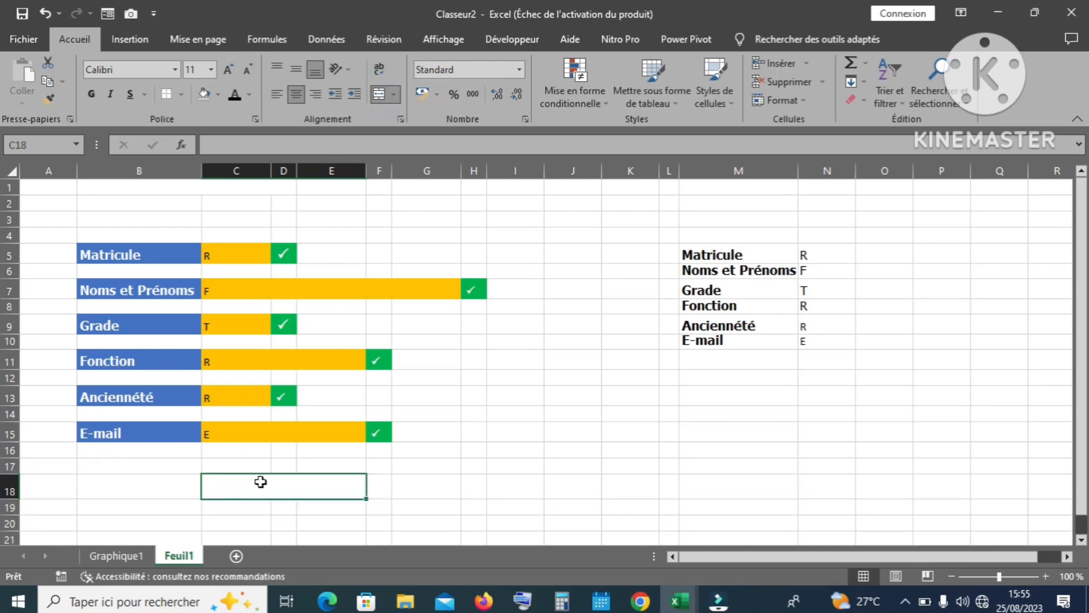
text(VALIDER)
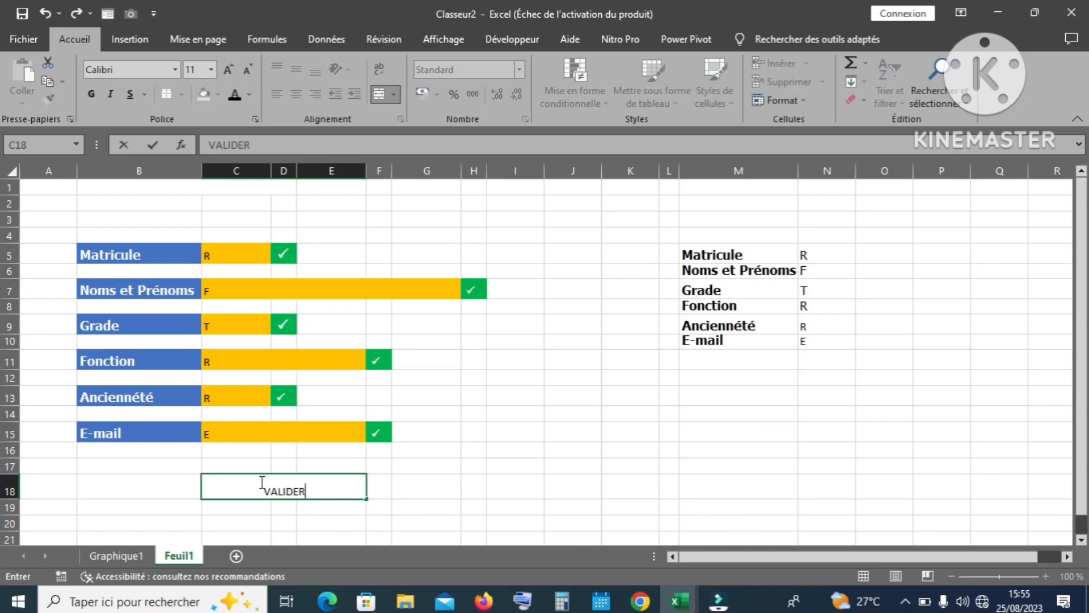
key(ctrl+Return)
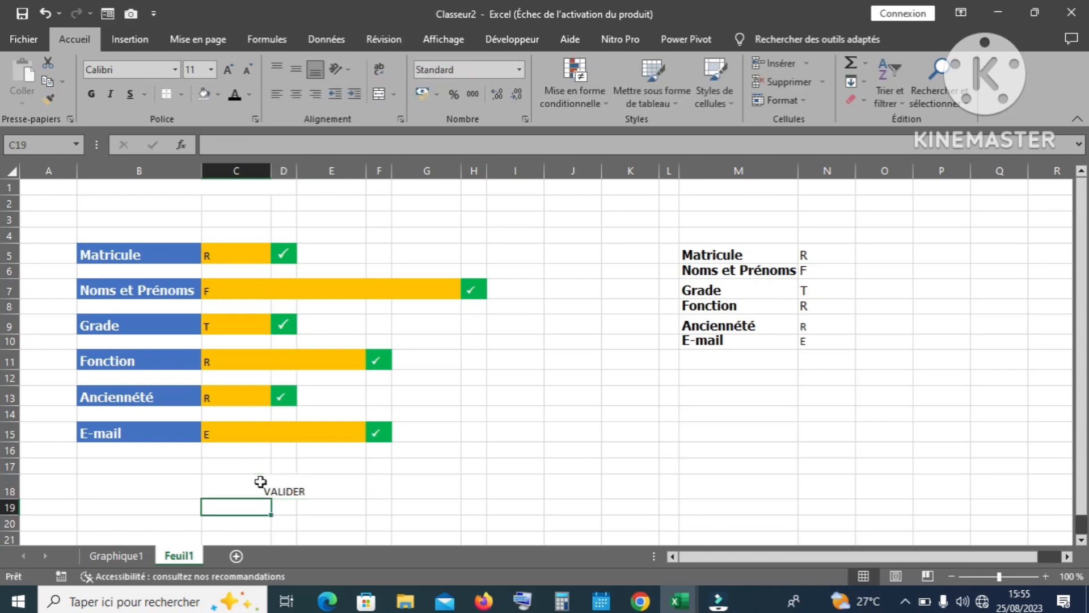
Step: Middle-align VALIDER and set it in a larger, bold Tahoma font
click(276, 486)
click(297, 69)
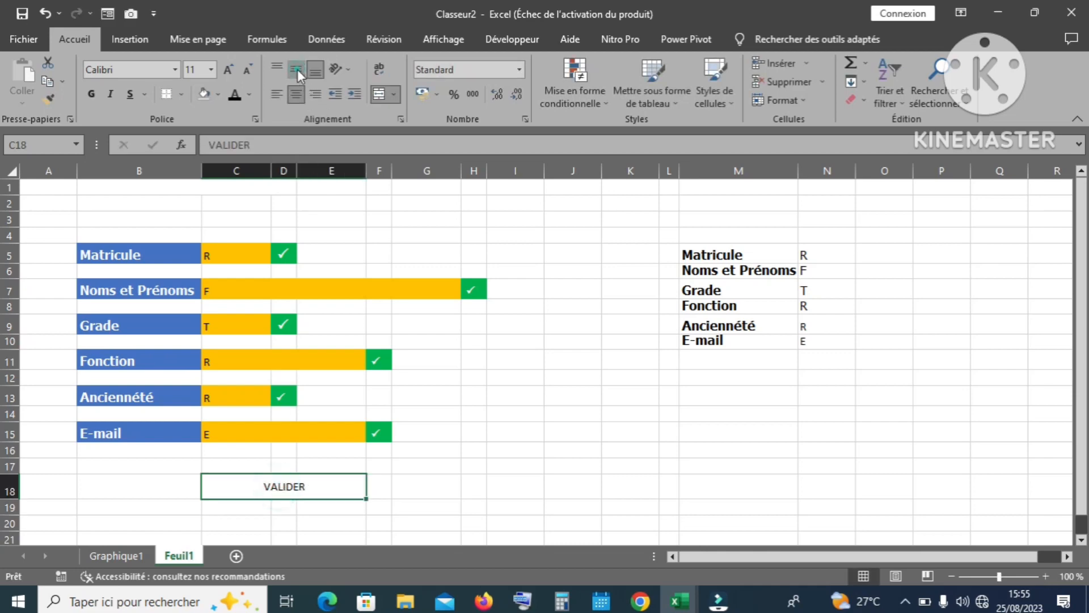
click(230, 68)
click(229, 68)
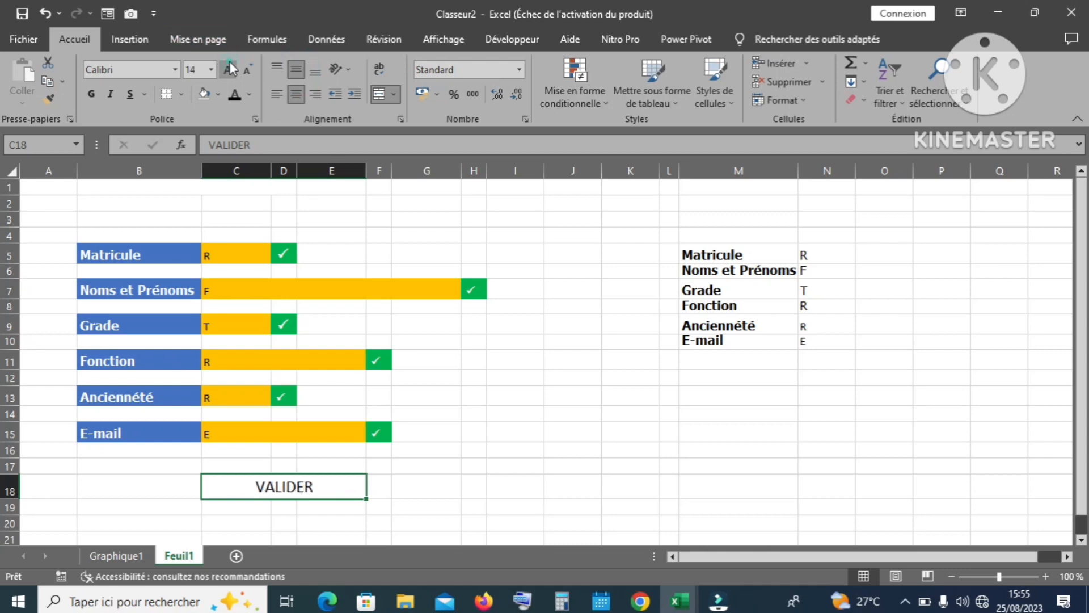
click(230, 69)
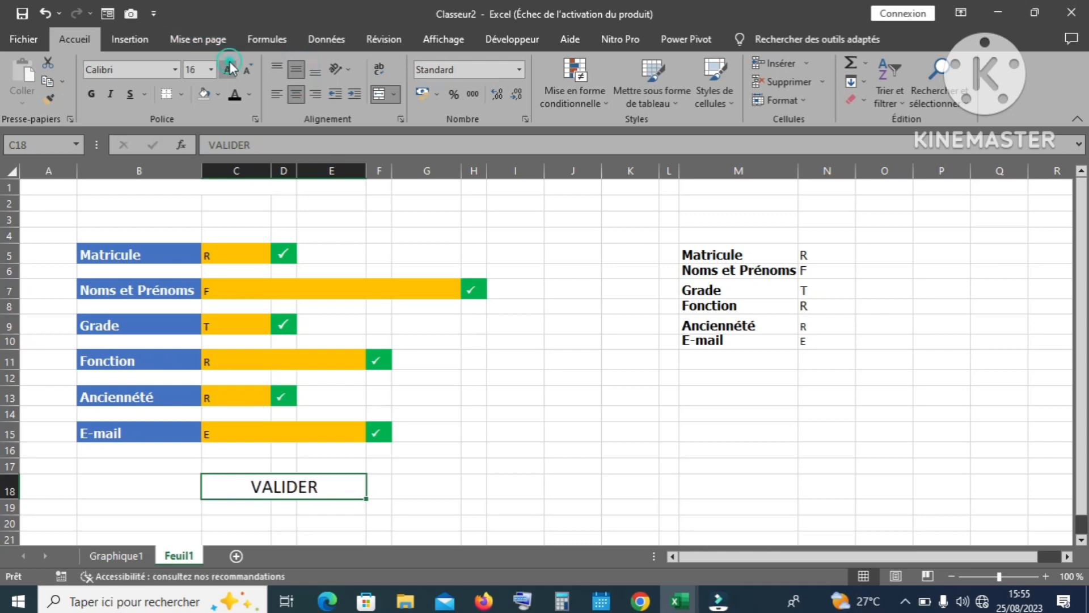
click(139, 70)
text(Tahoma)
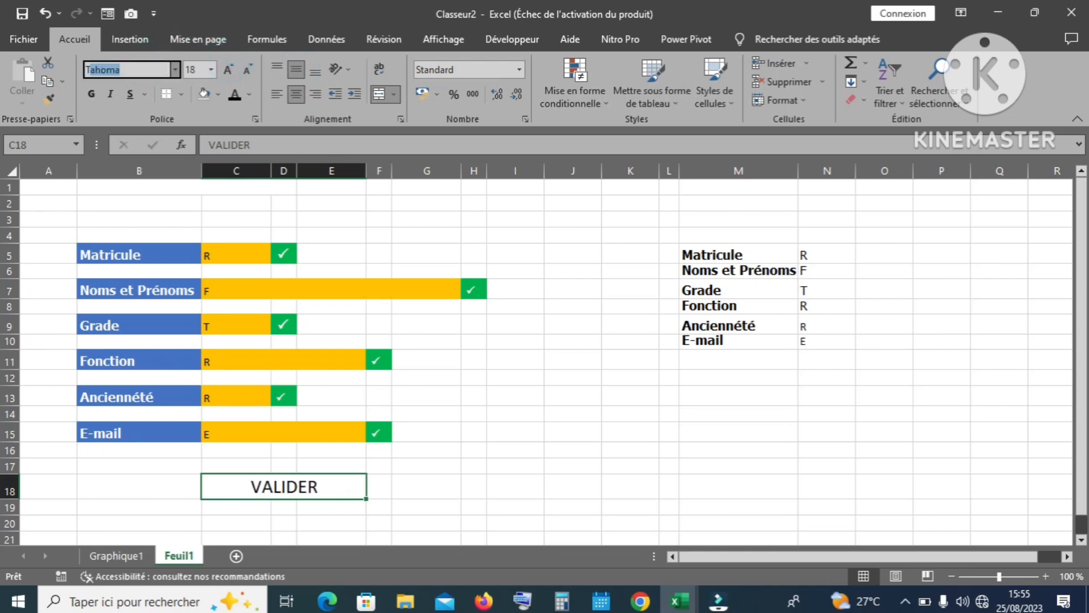
key(Return)
click(94, 93)
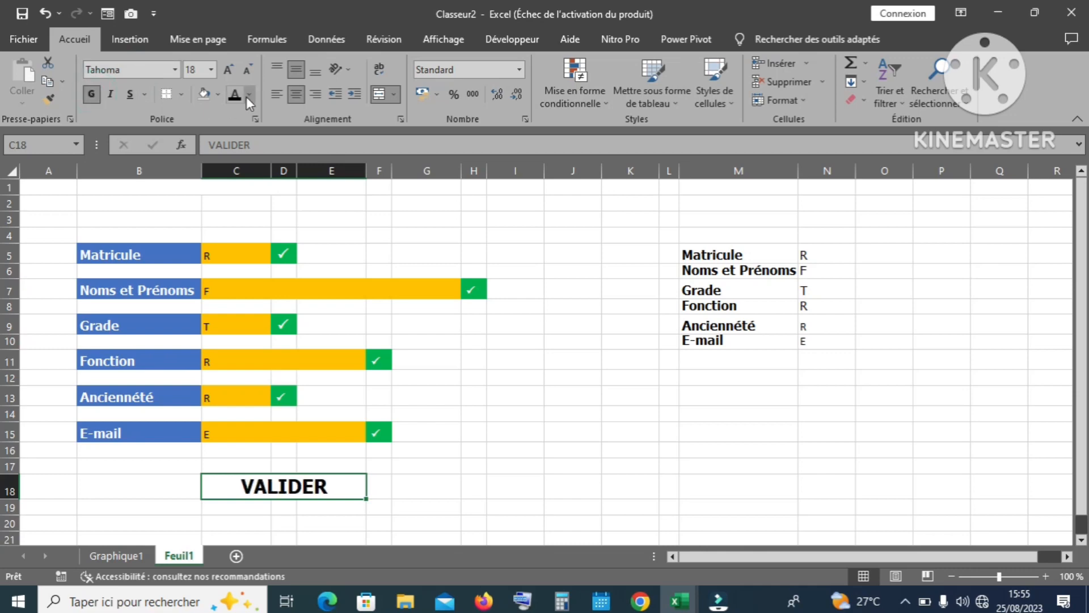
Step: Give the VALIDER cell a grey fill and white font colour
click(219, 93)
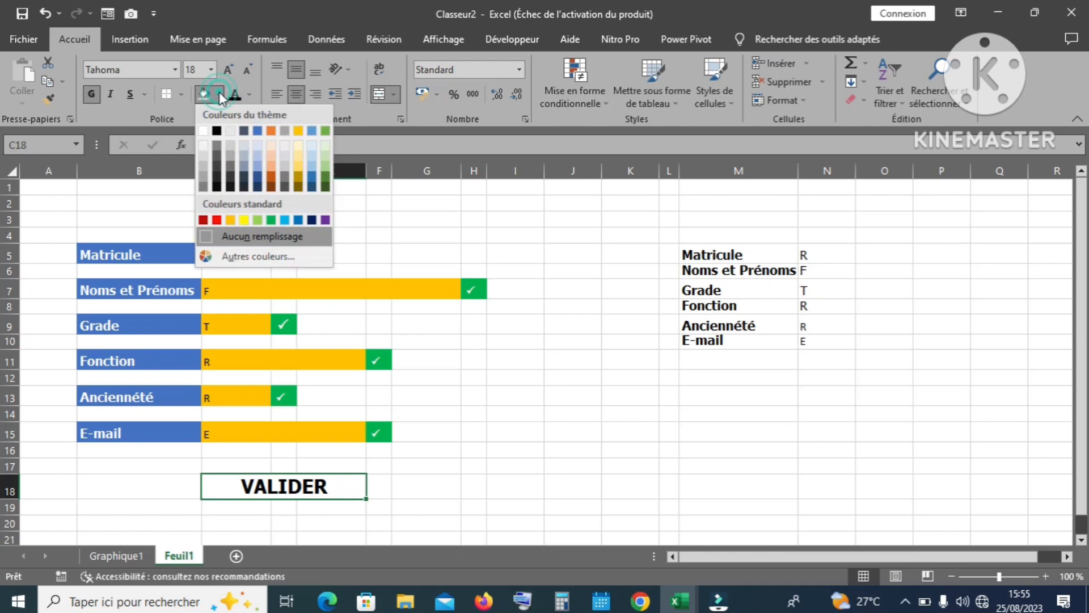
click(203, 169)
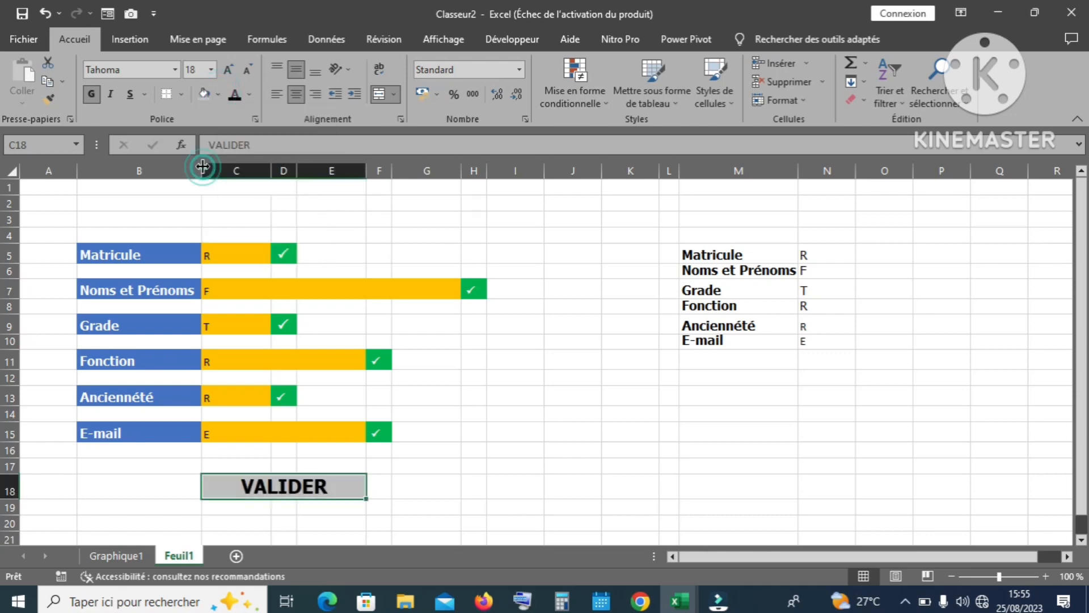
click(250, 92)
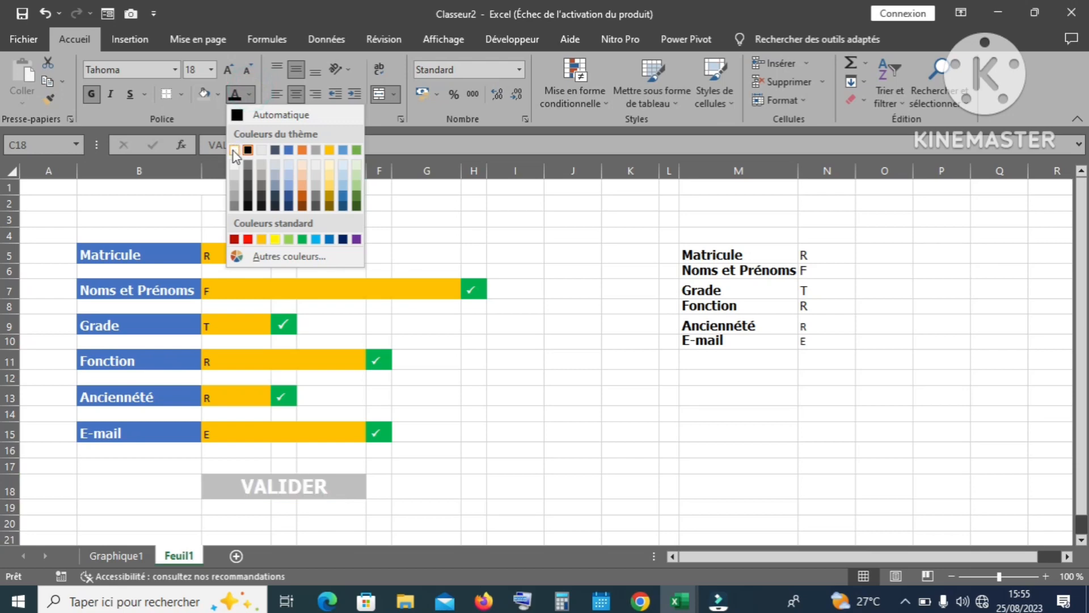
click(233, 151)
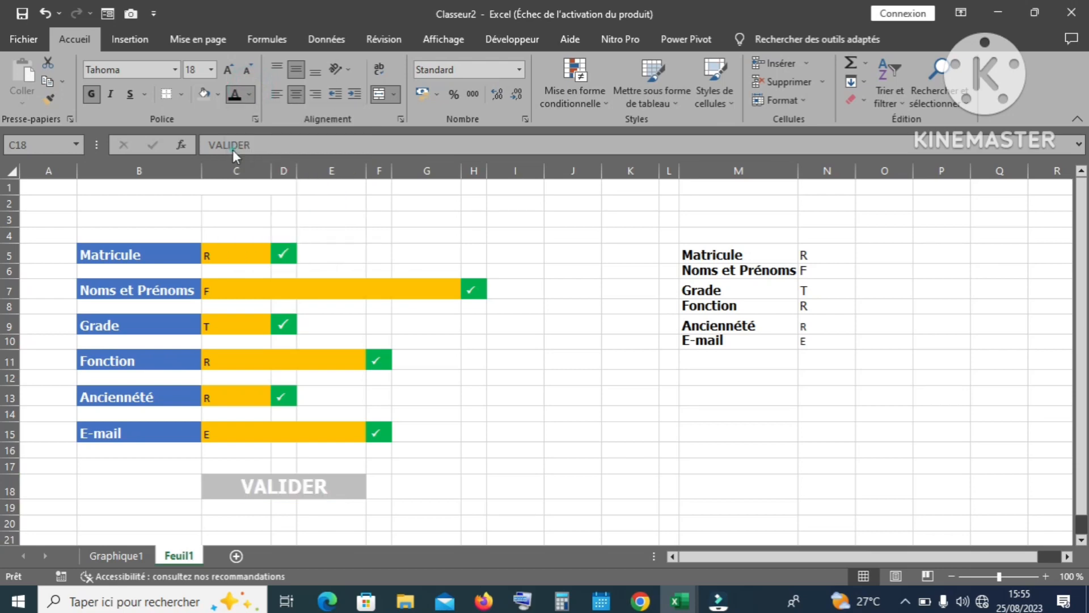
click(489, 391)
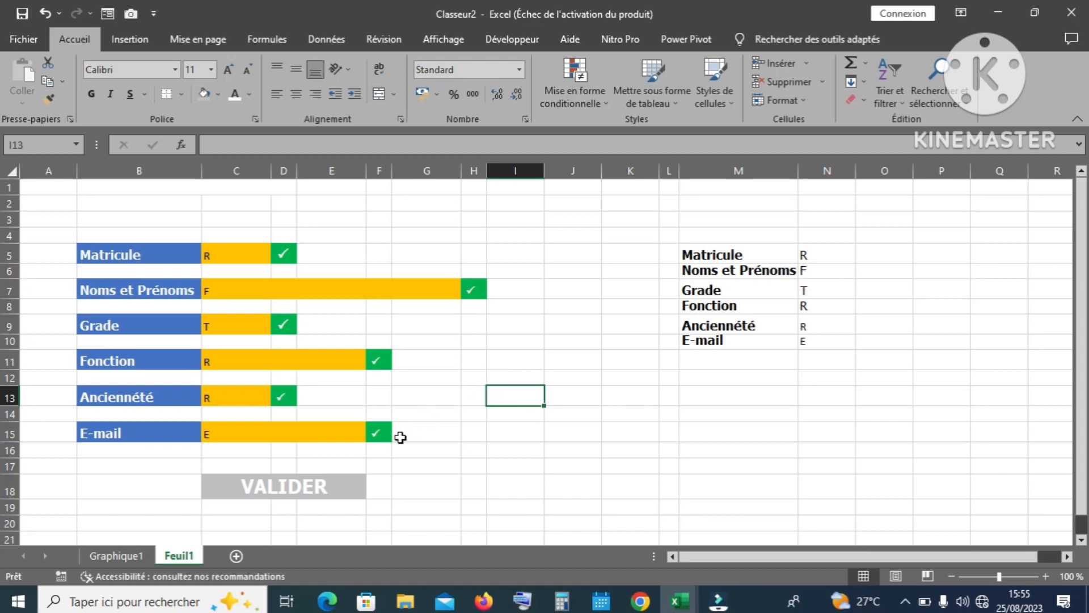
Step: Add the summary label BOUTON in M11
click(349, 481)
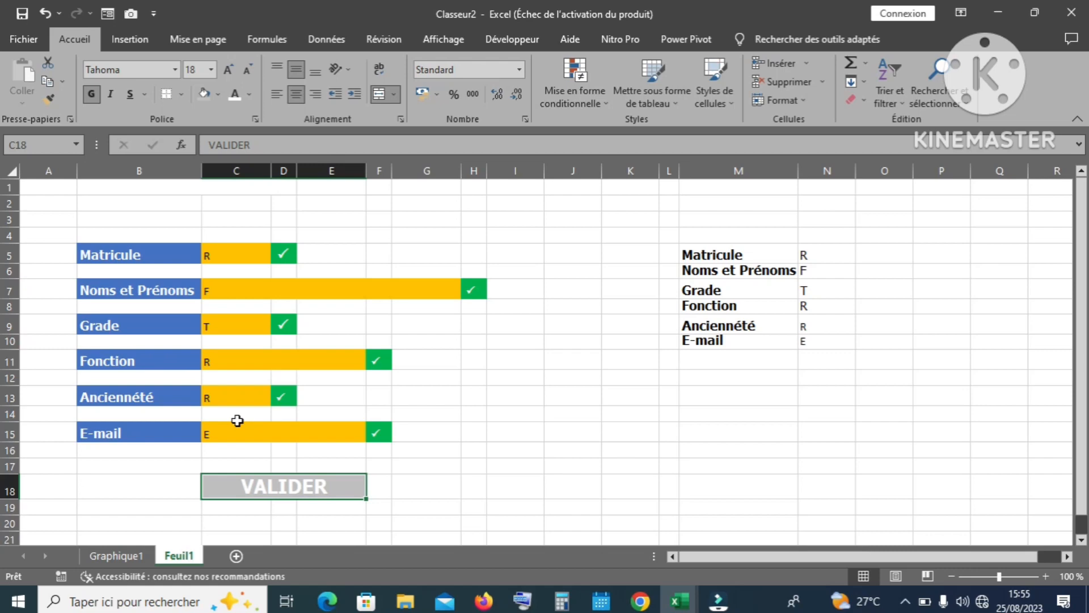
click(715, 364)
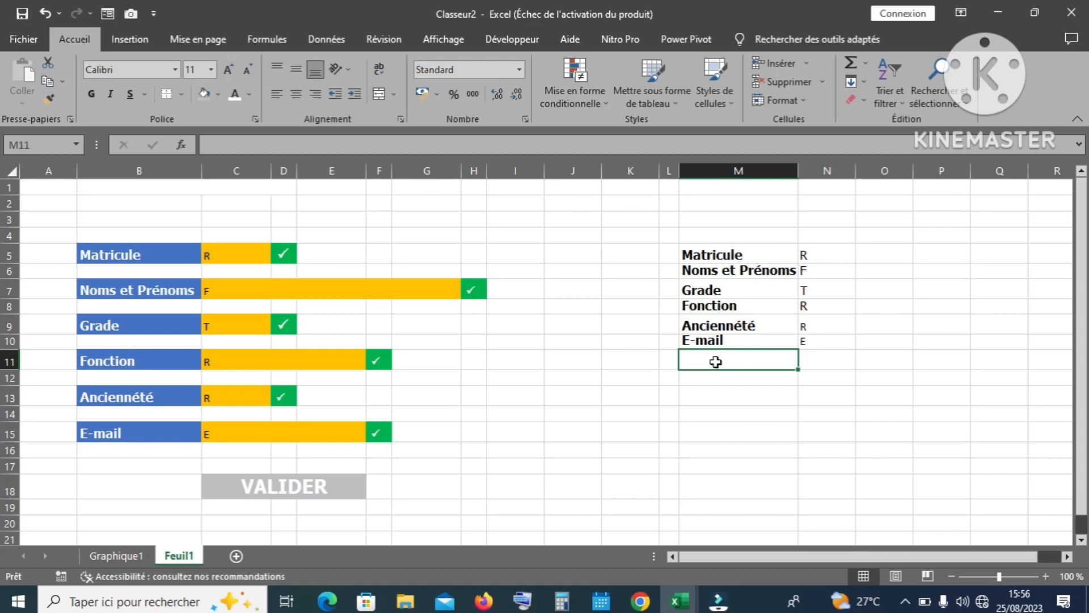
text(B)
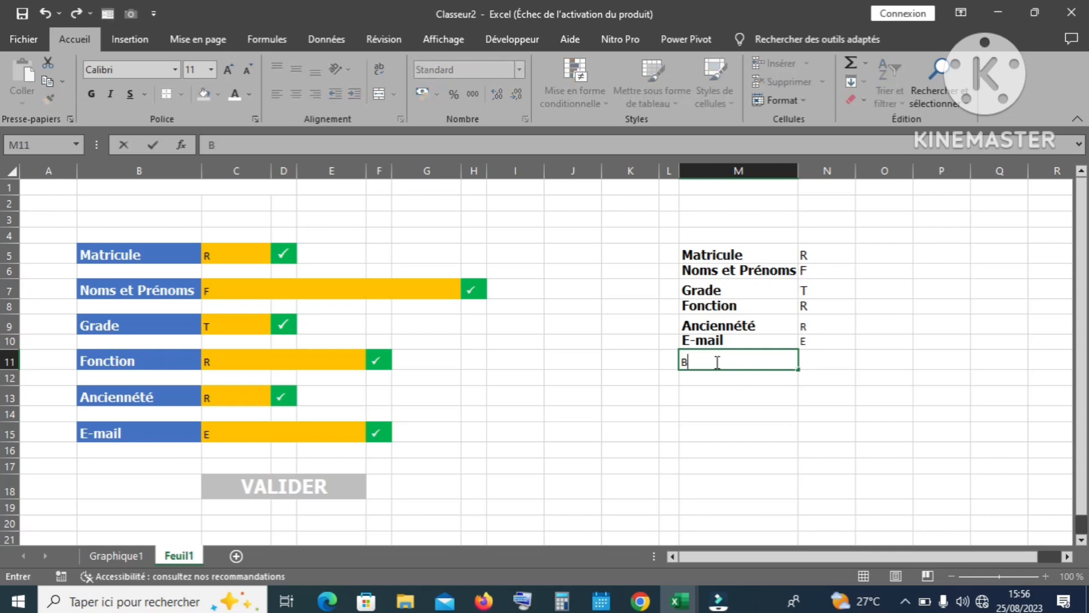
text(OUTON)
key(Return)
key(Up)
key(Right)
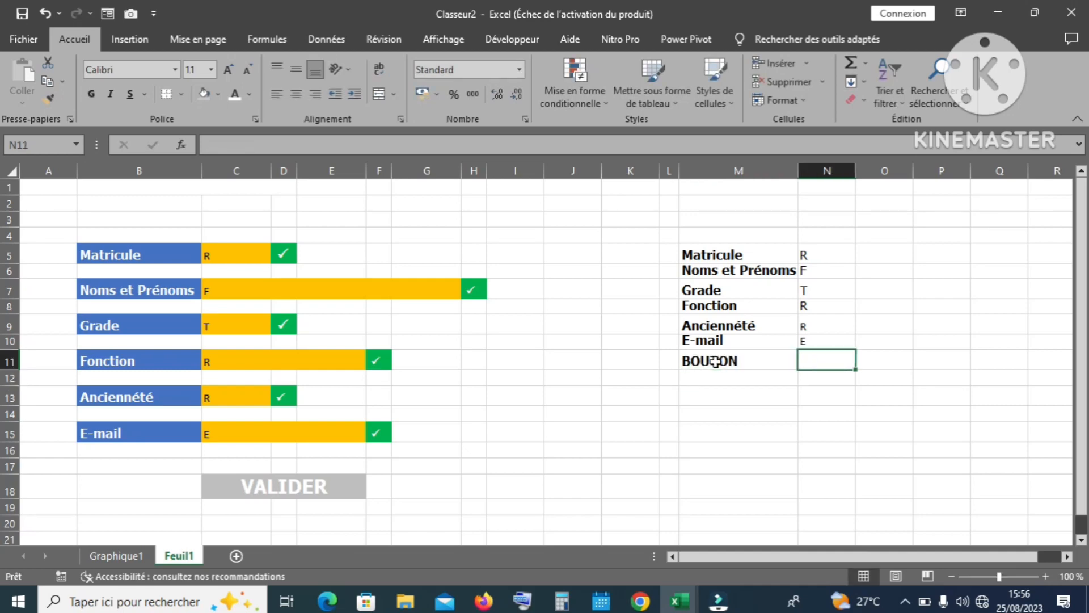
Step: Enter =NBVAL(C5;C7;C9;C11;C13;C15) in N11 so it counts filled fields, returning 6
text(=)
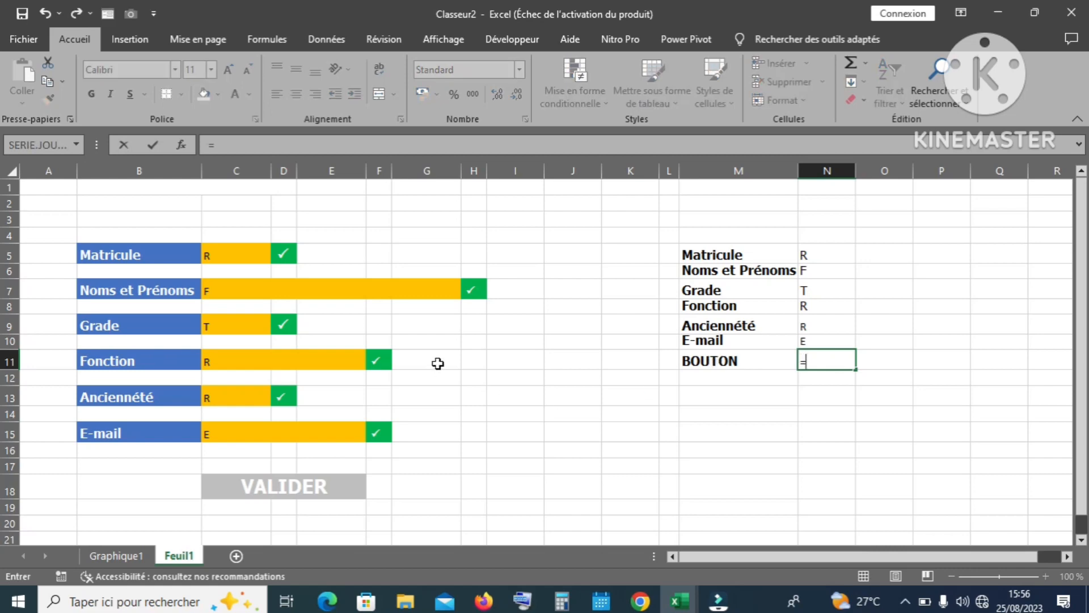
text(NBVAL)
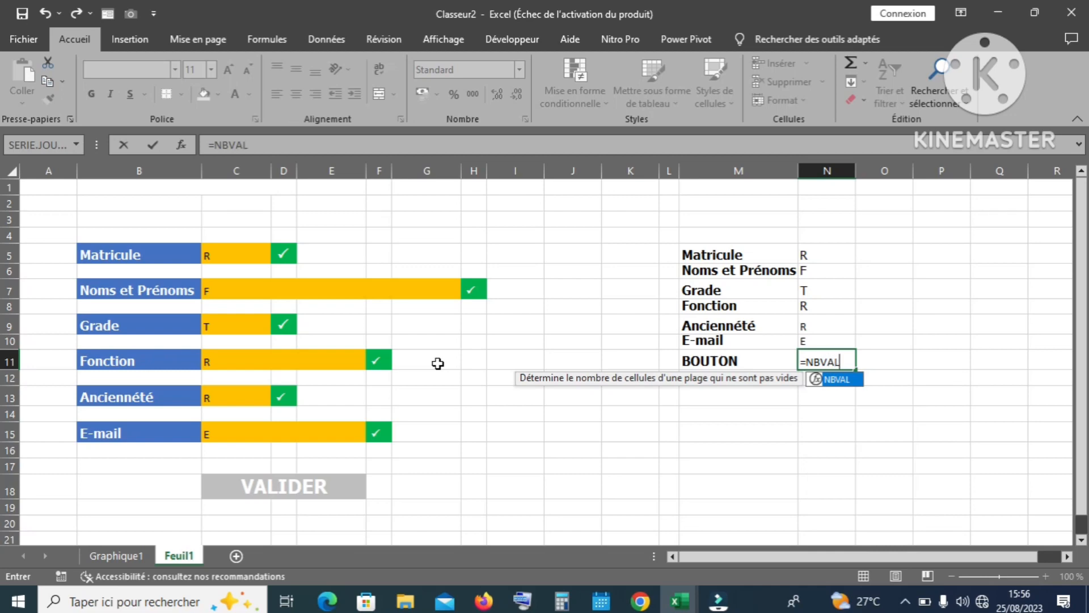
text(()
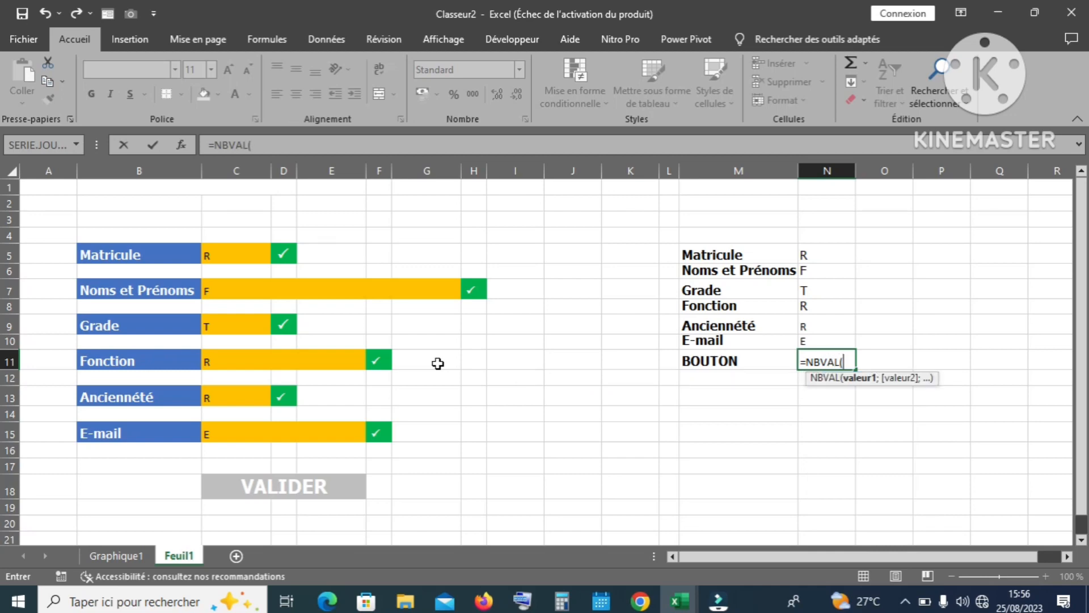
click(220, 255)
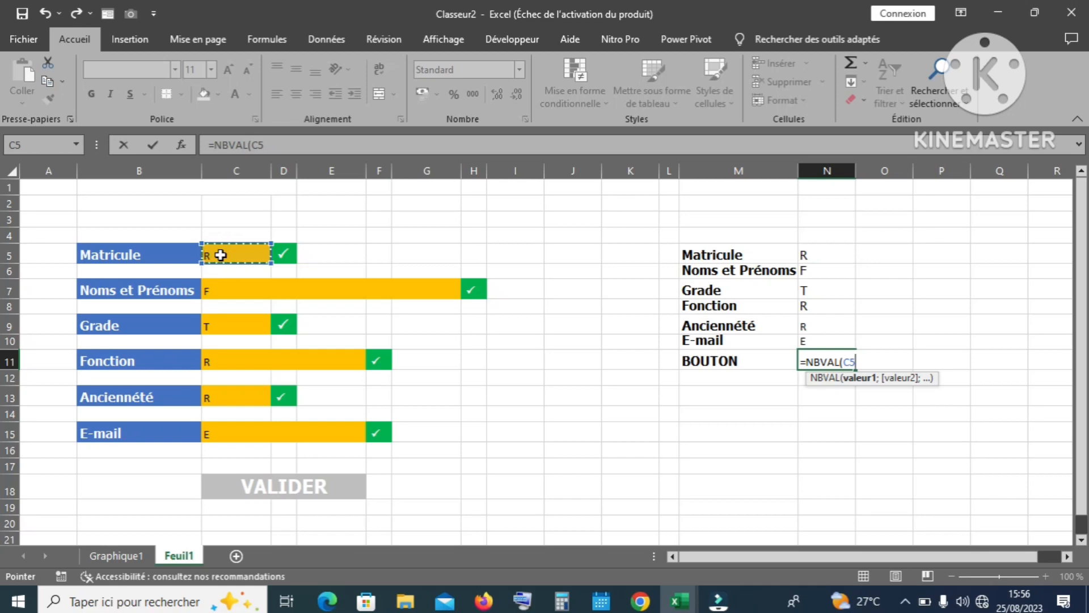
text(;)
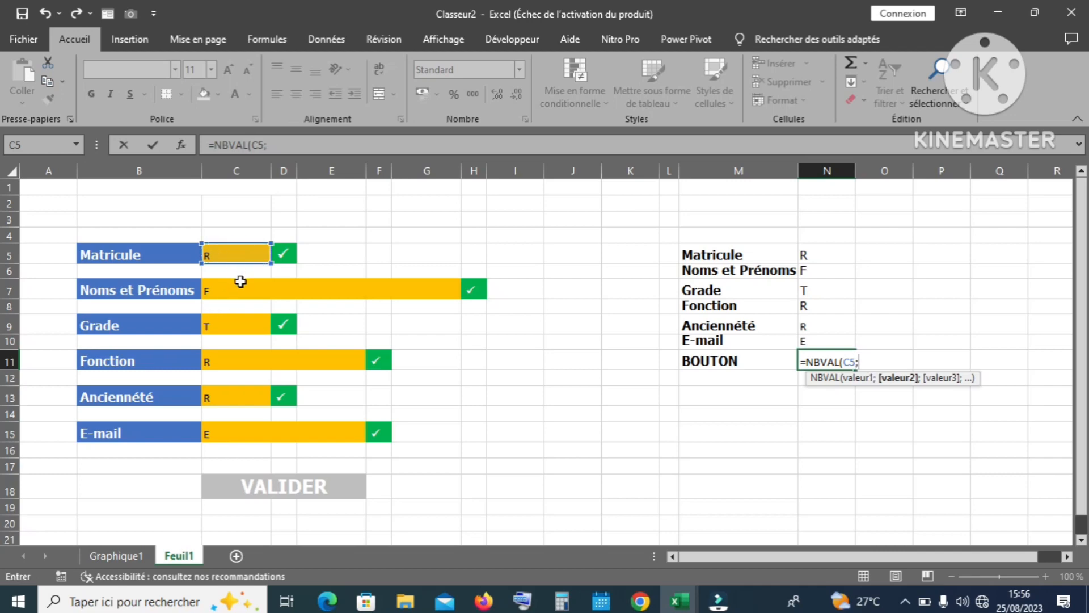
click(249, 289)
text(;)
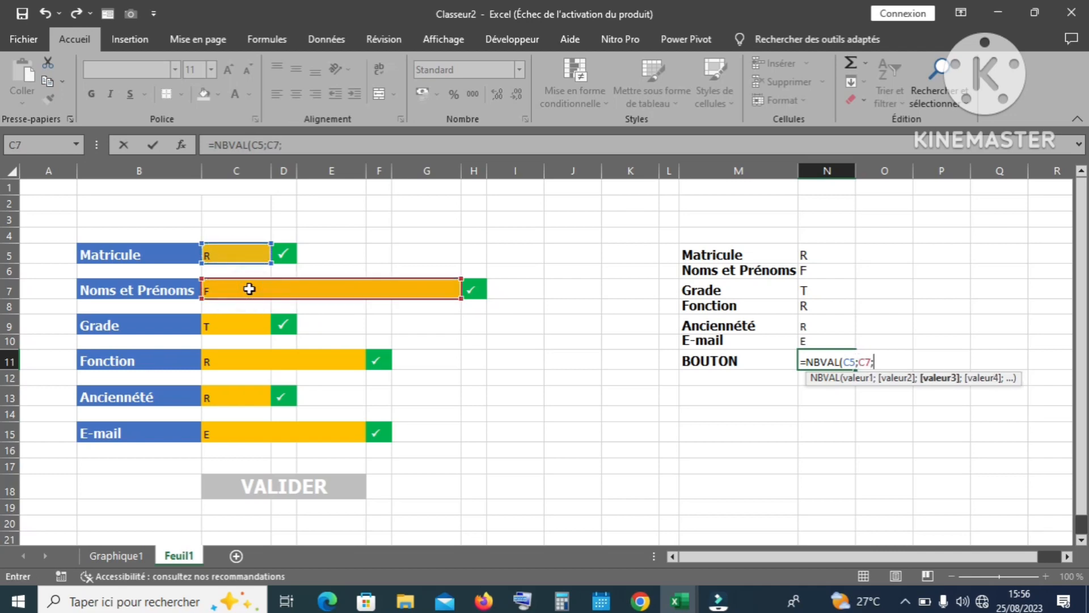
click(248, 326)
text(;)
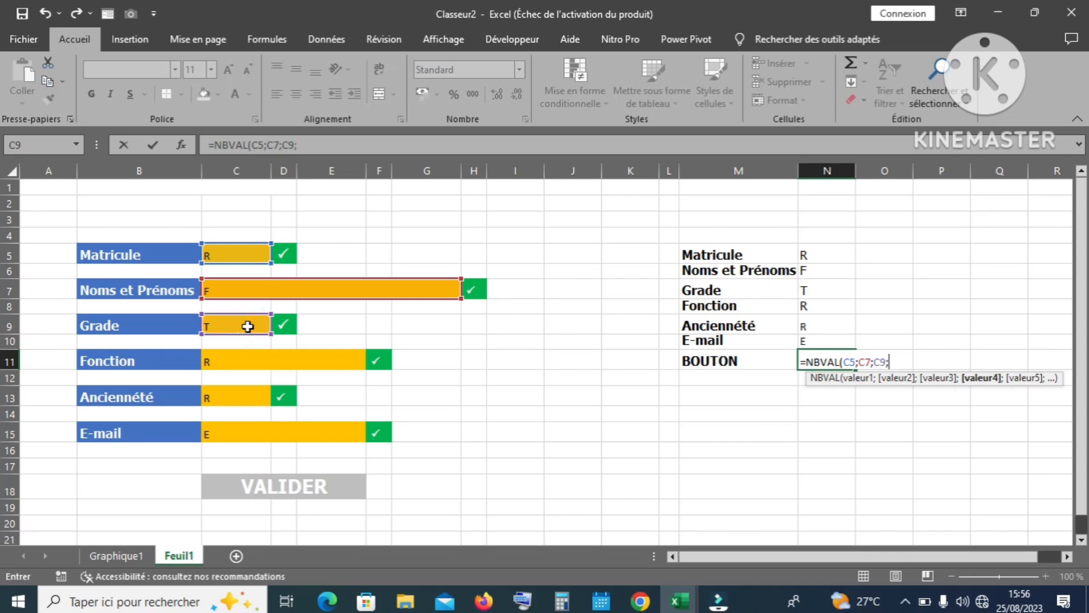
click(244, 361)
text(;)
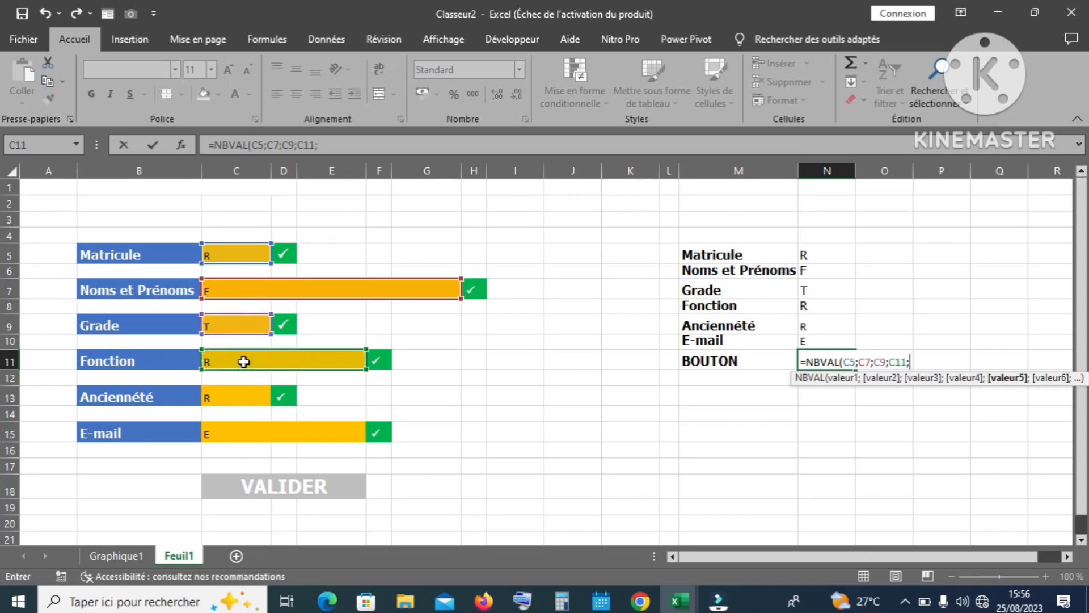
click(247, 401)
text(;)
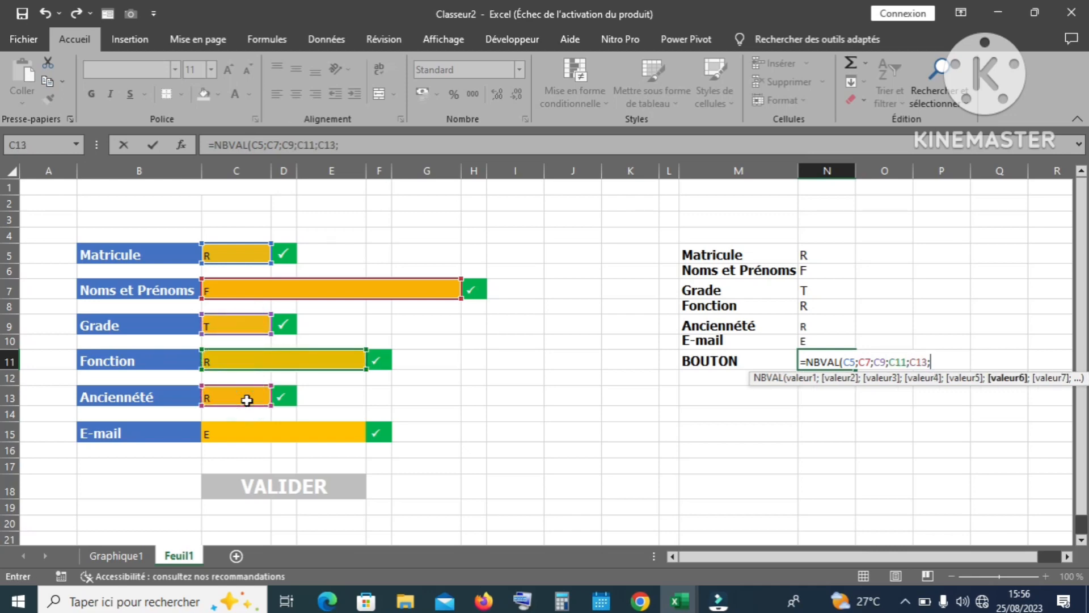
click(248, 432)
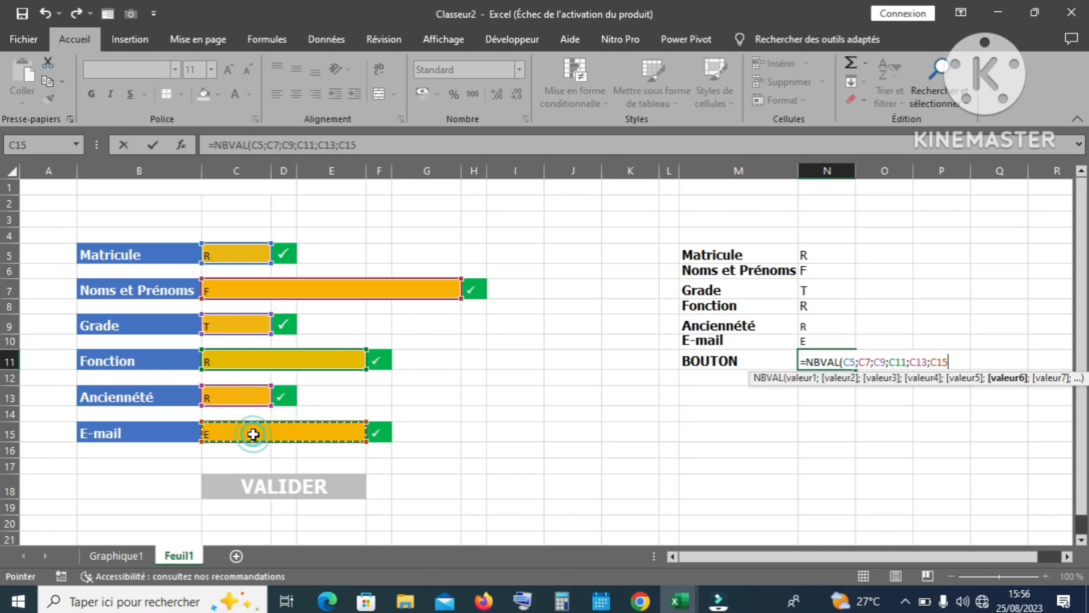
text())
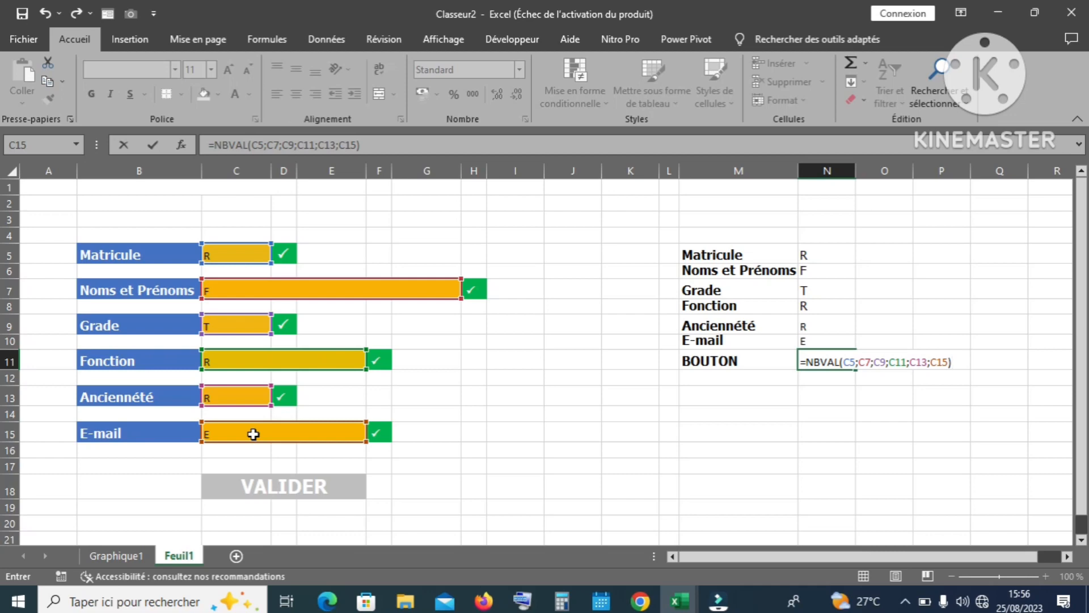
key(Return)
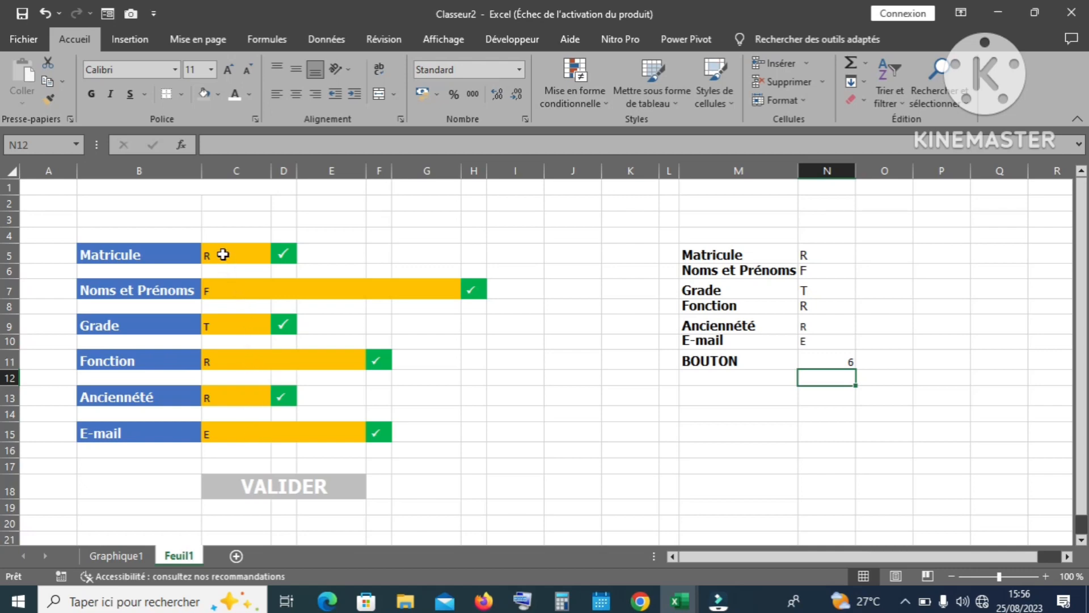
Step: Clear the Ancienneté entry in C13 to check that the BOUTON count drops to 5
click(231, 395)
key(Delete)
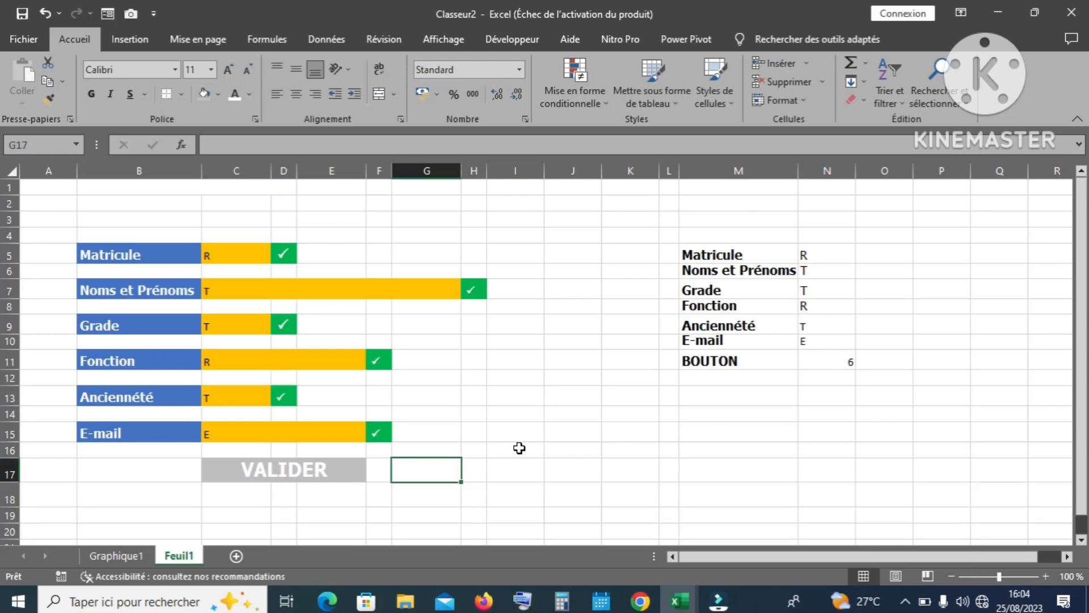
click(539, 431)
click(540, 431)
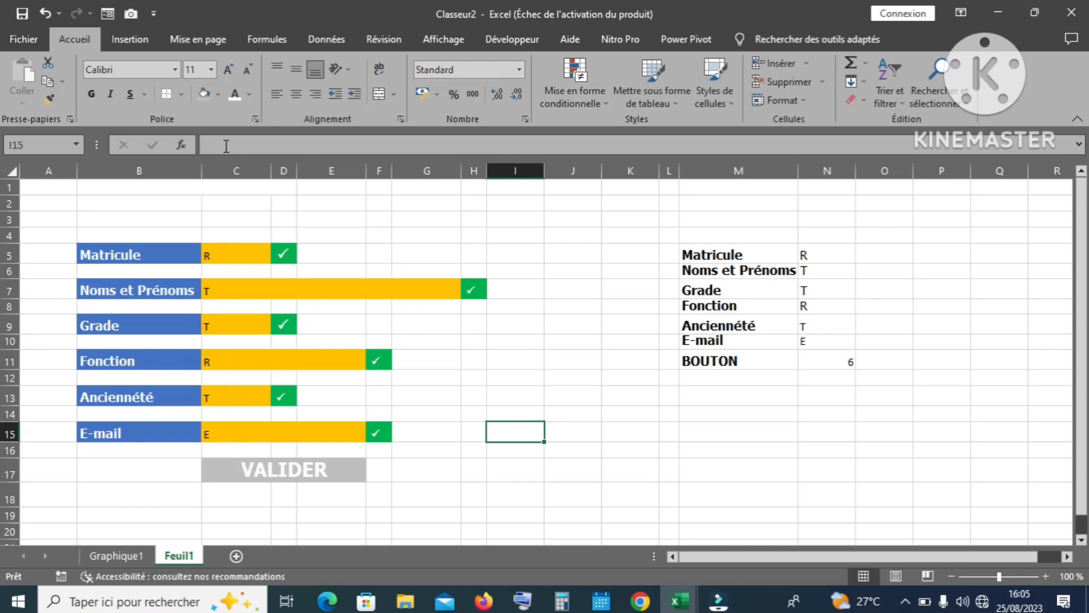
Step: Move the VALIDER cell to M13:O13 under the BOUTON count, then review N11's formula
click(292, 462)
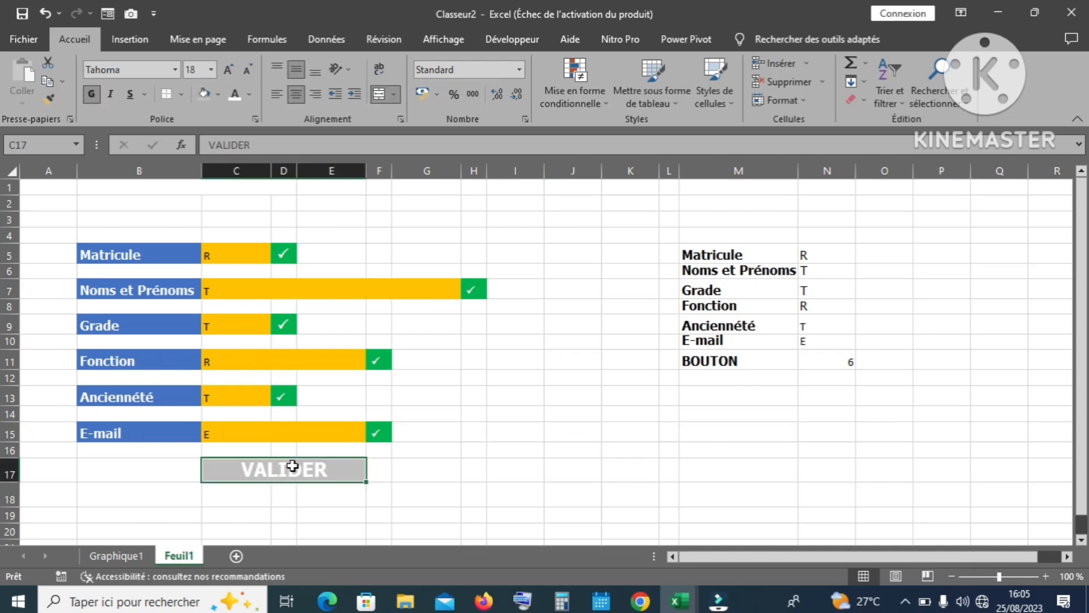
key(ctrl+c)
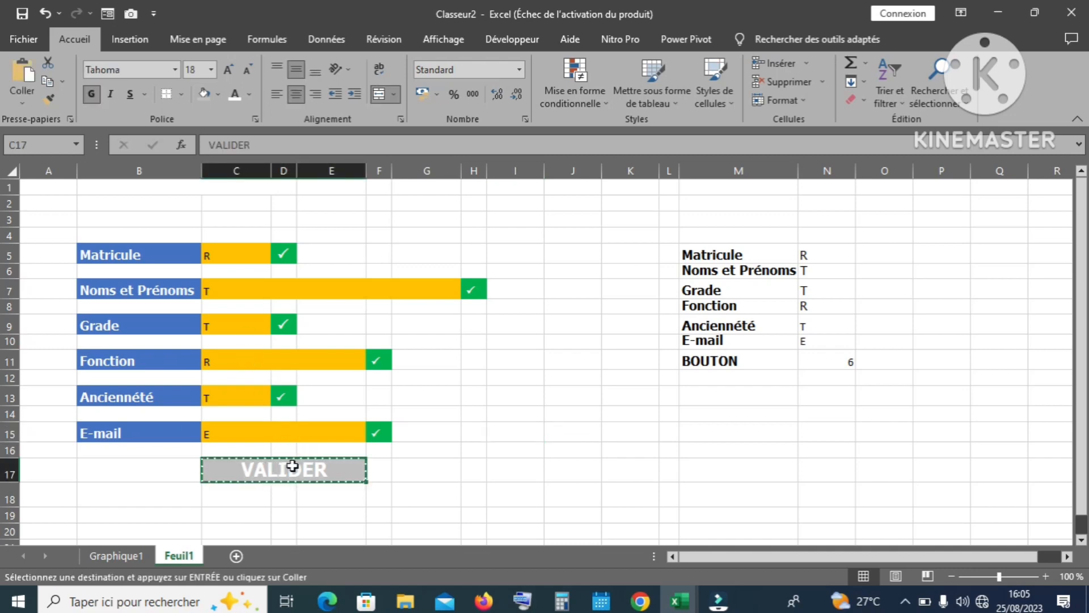
click(701, 398)
drag(748, 398, 837, 394)
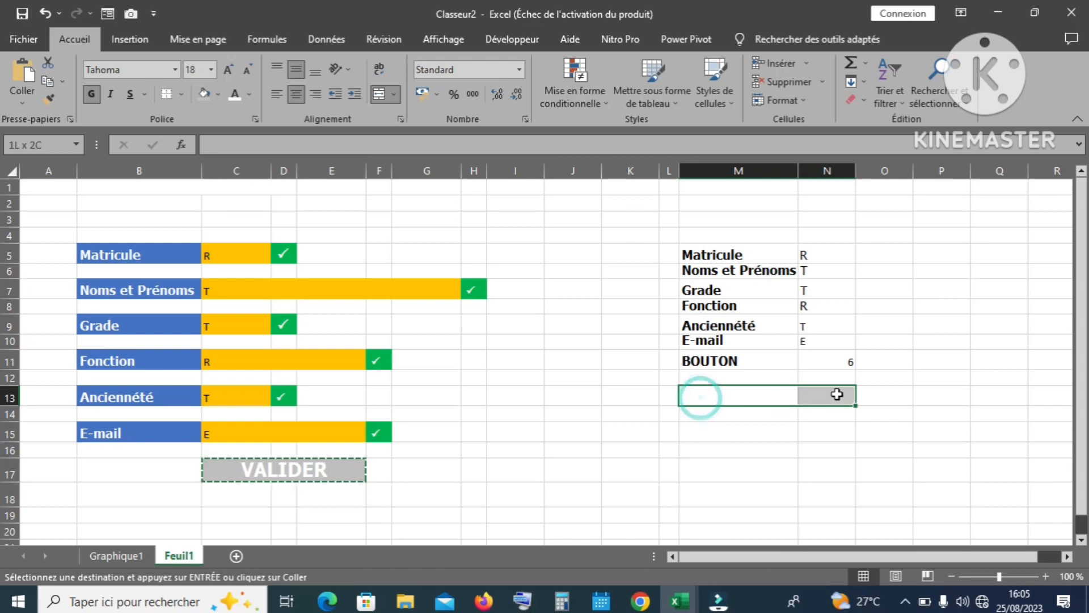
key(ctrl+v)
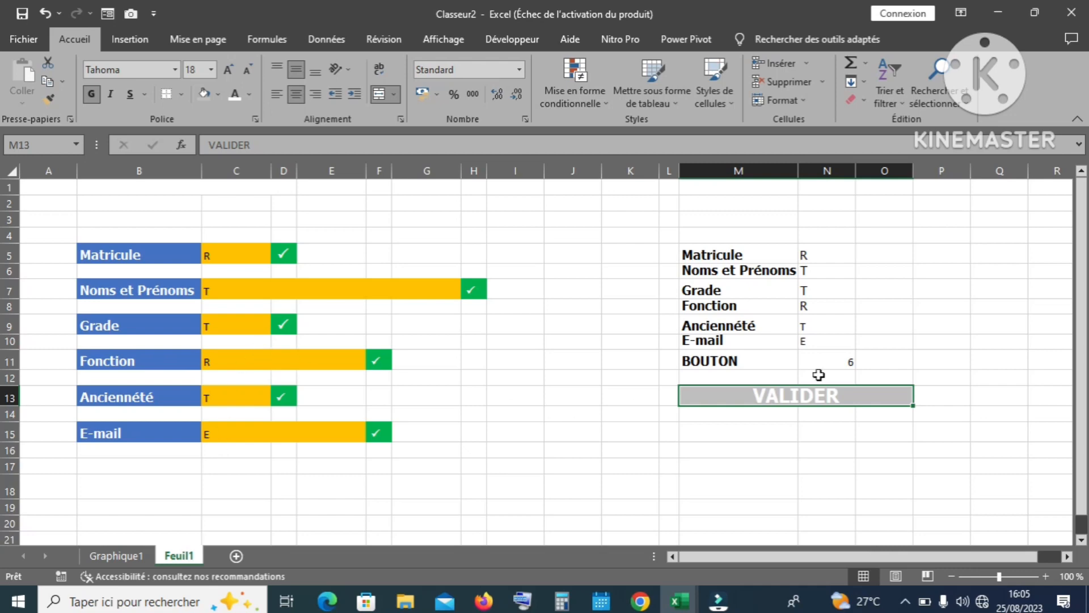
click(838, 361)
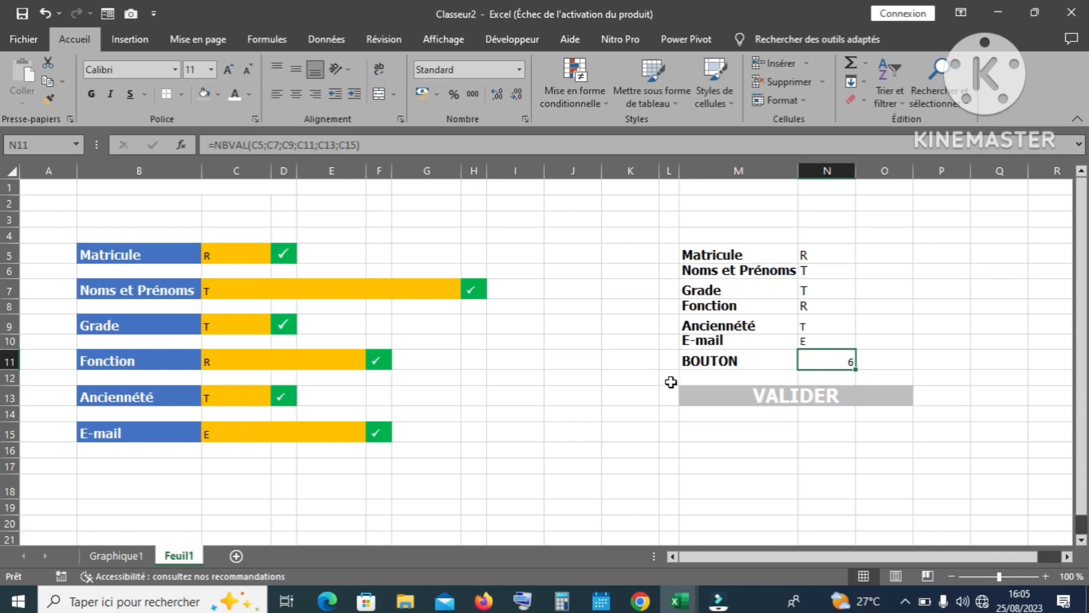
click(735, 396)
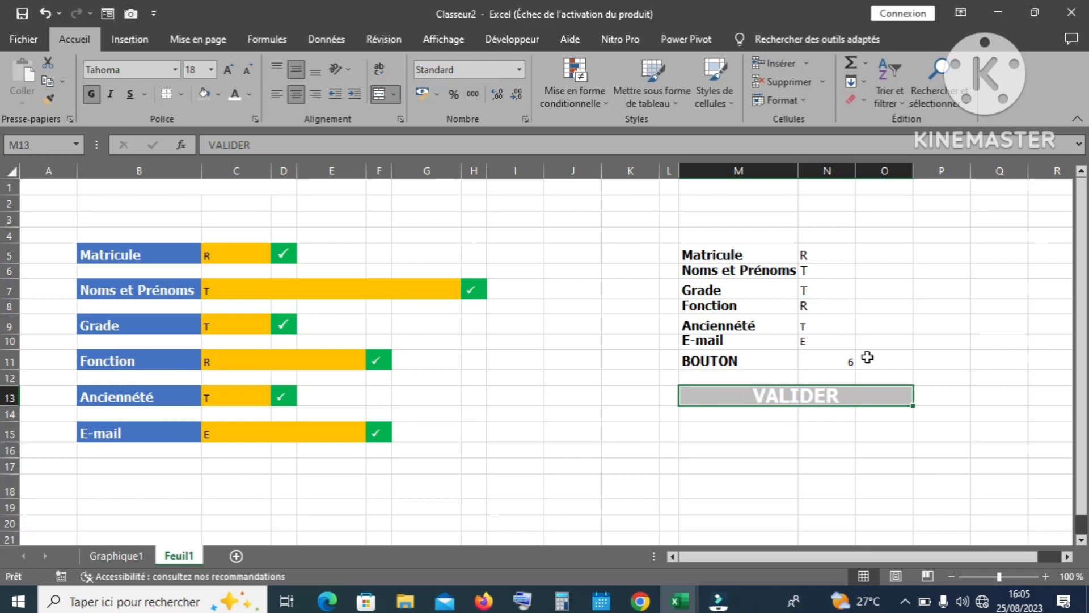
click(836, 358)
Step: Create a formula rule on VALIDER using N11's count formula: =NBVAL(C5;C7;C9;C11;C13;C15)=6
drag(361, 146, 192, 146)
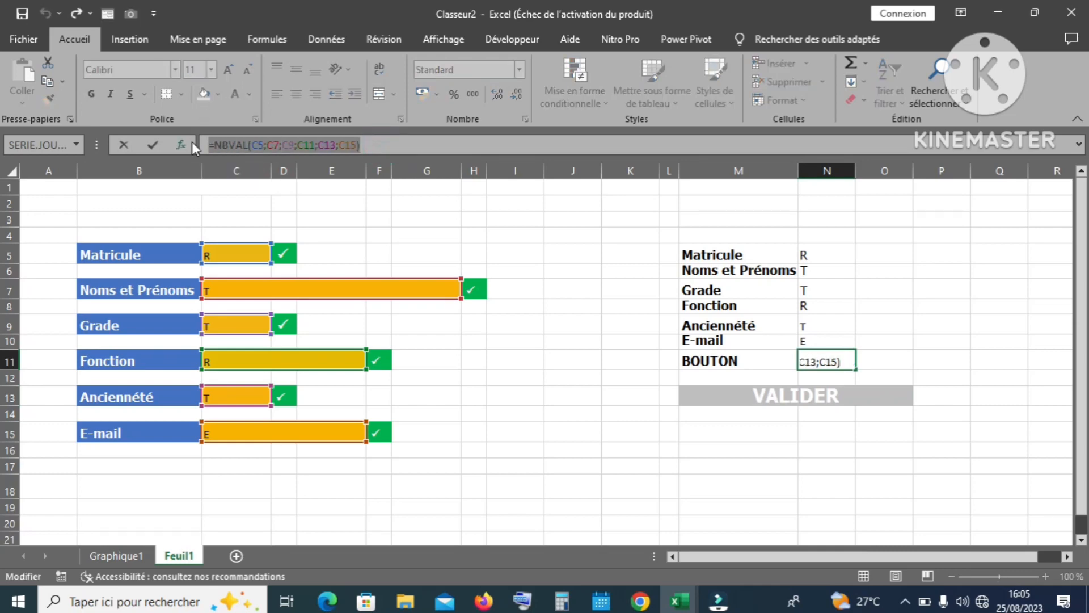
key(Return)
click(777, 393)
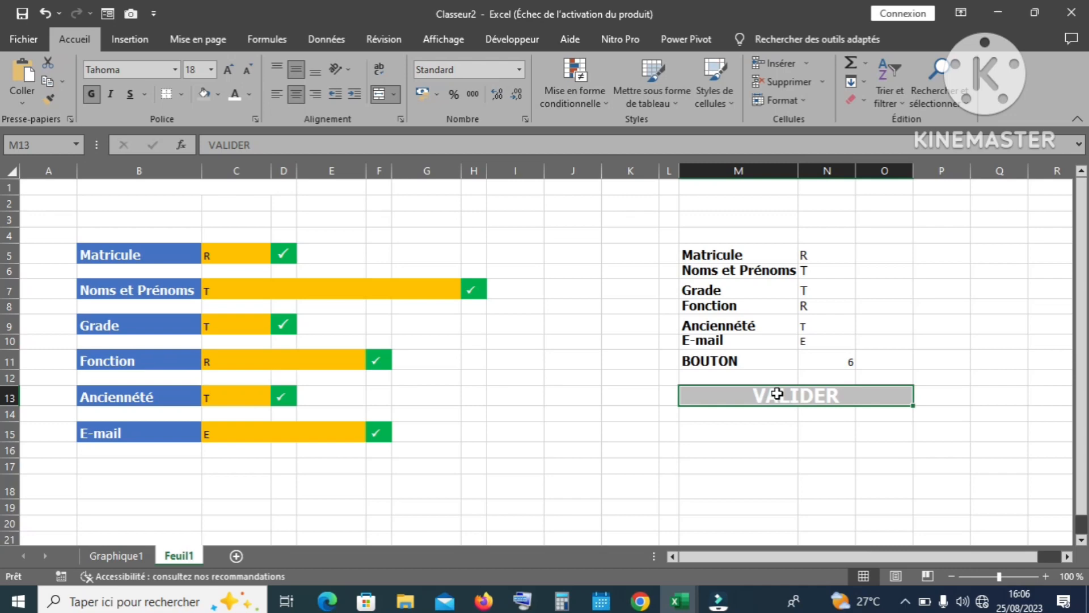
click(611, 103)
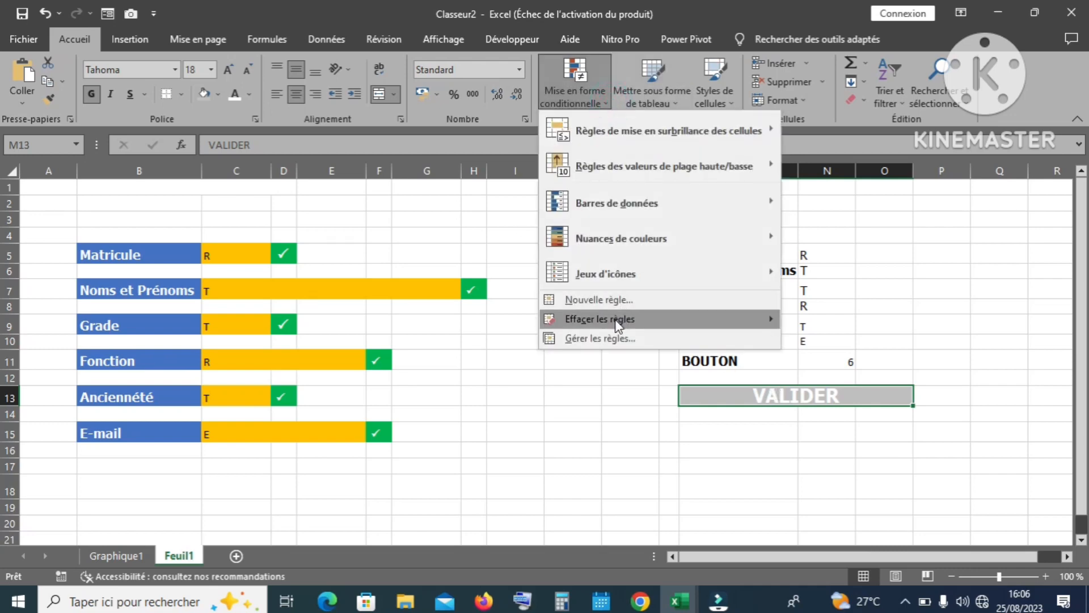
click(604, 339)
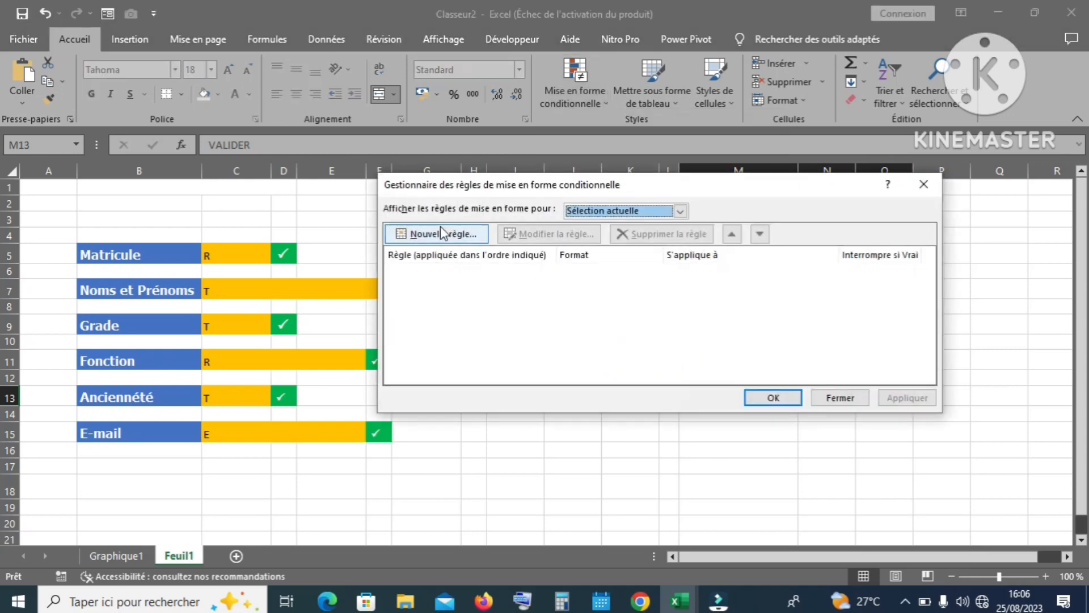
click(451, 237)
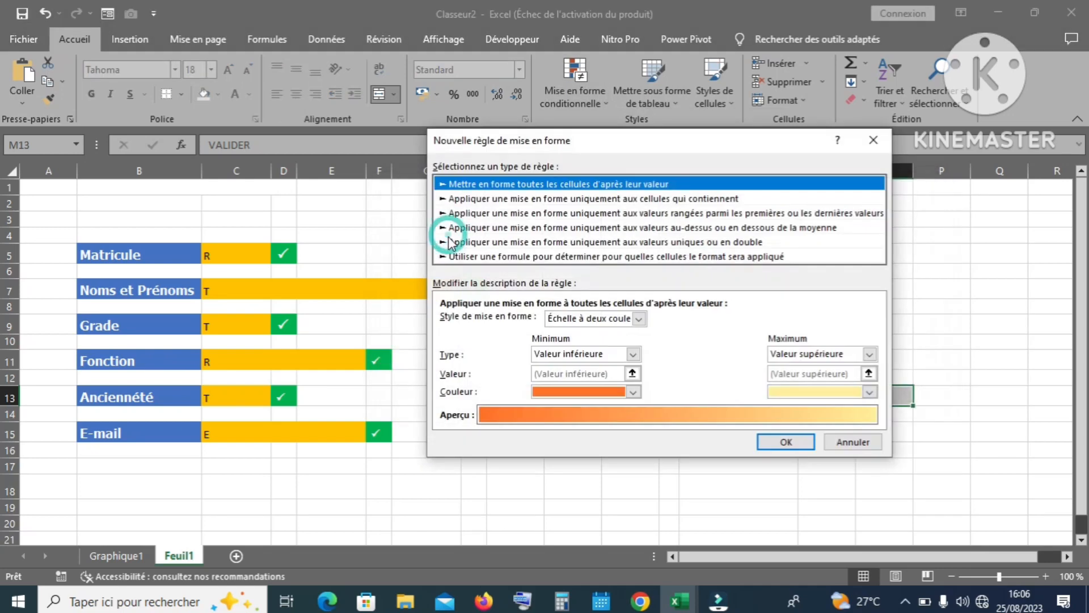
click(518, 256)
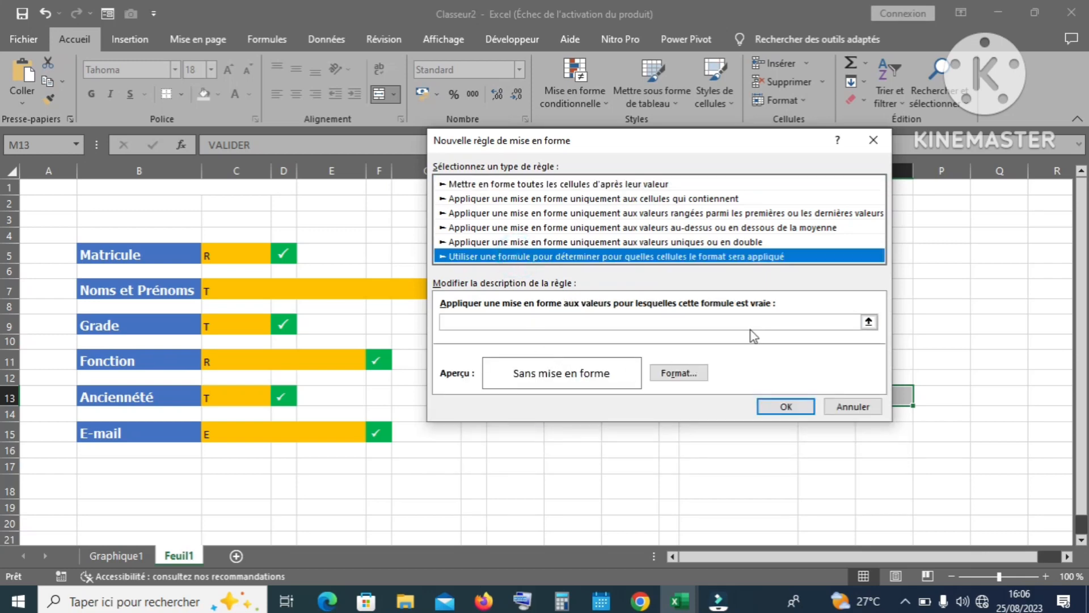
click(507, 324)
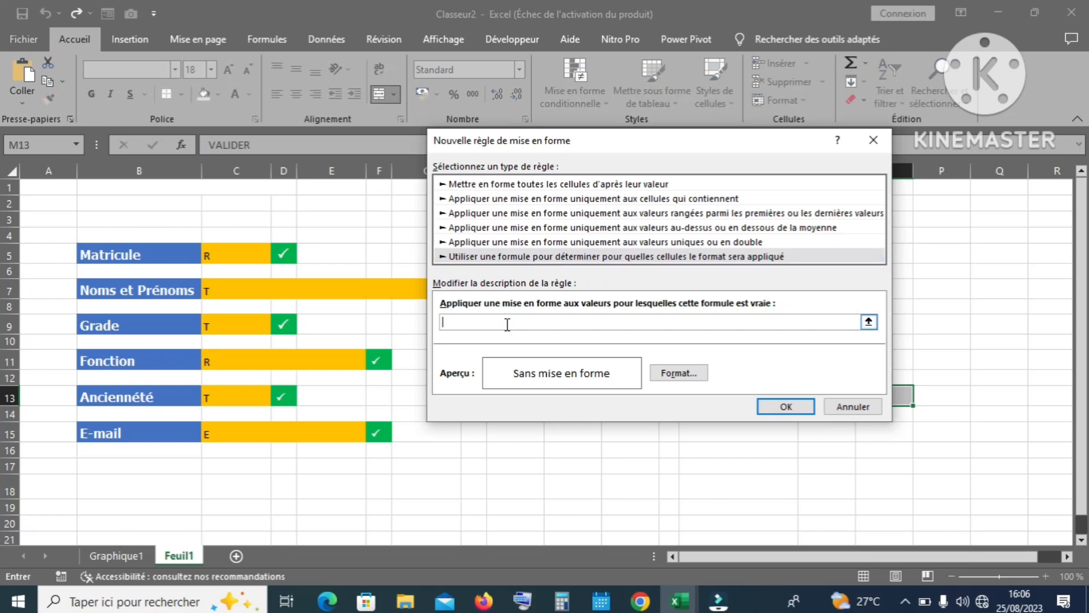
text(=NBVAL(C5;C7;C9;C11;C13;C15))
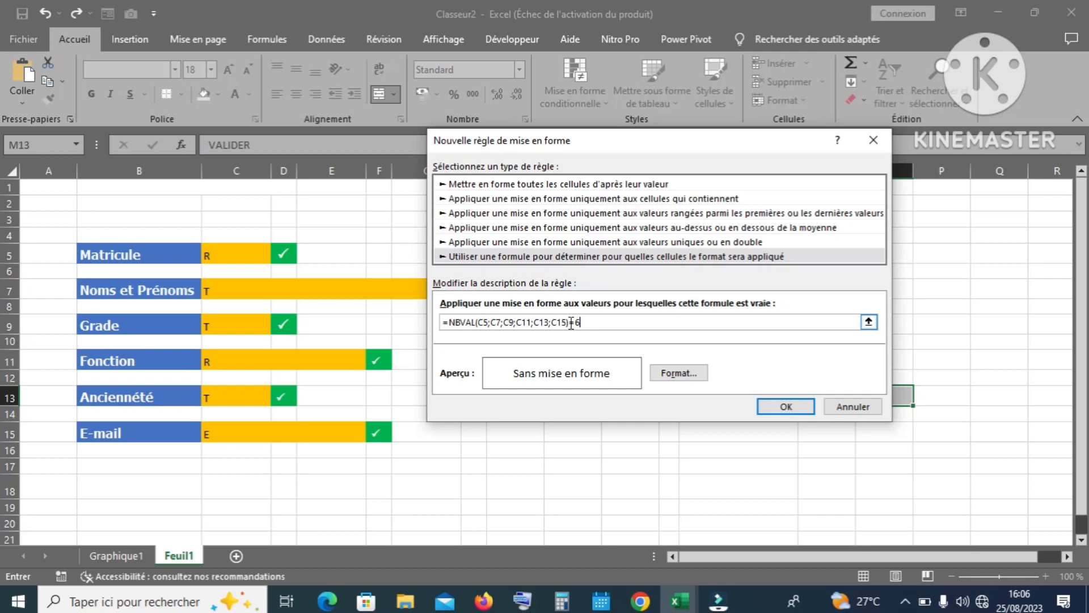
Step: Format the rule with green fill and bold white text, and apply it
click(679, 373)
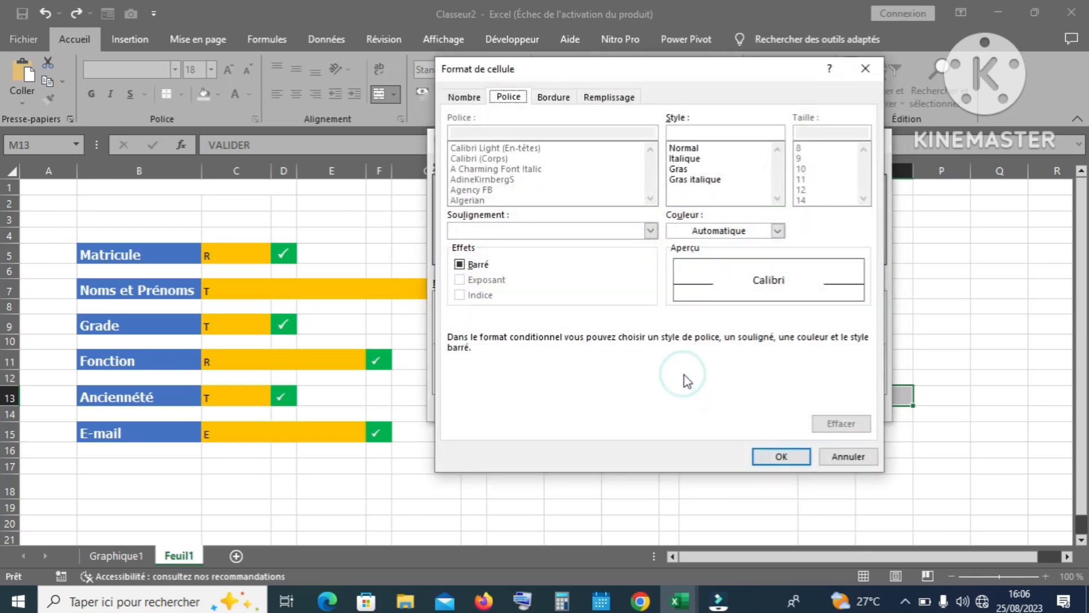
click(590, 98)
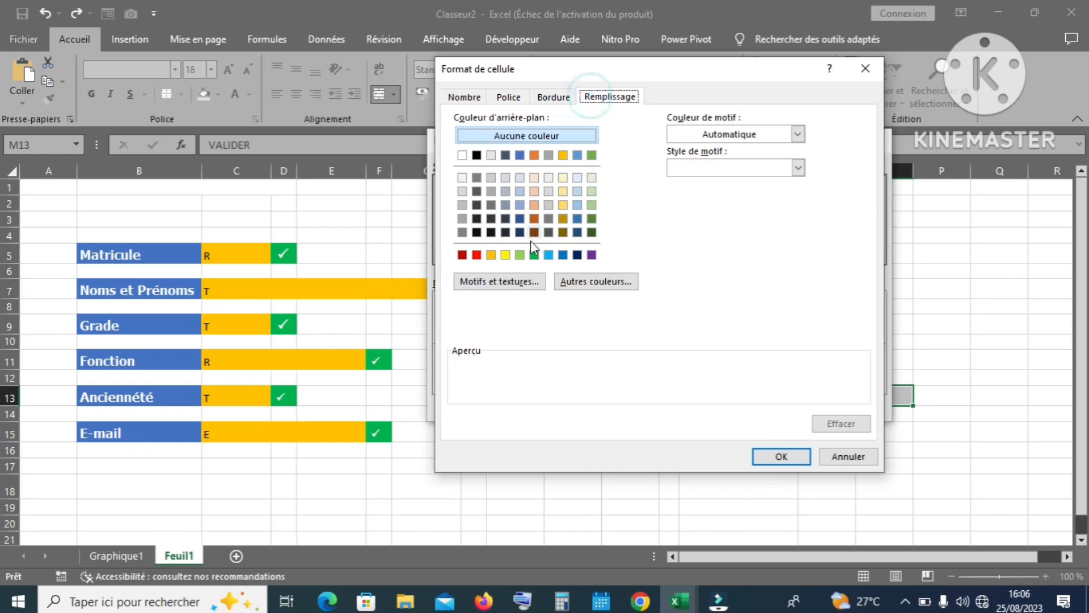
click(533, 254)
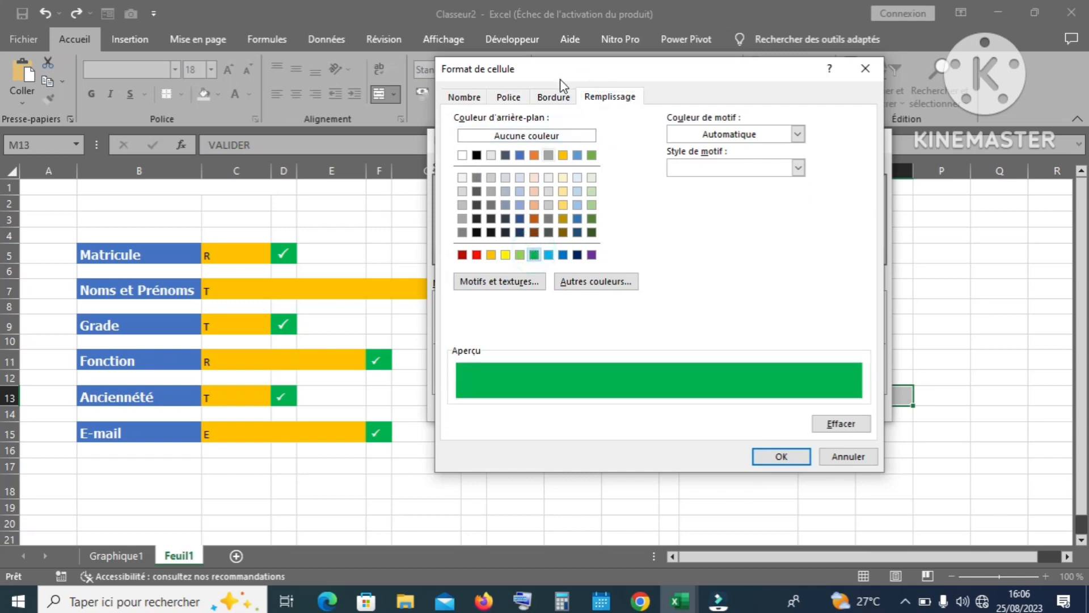
click(509, 97)
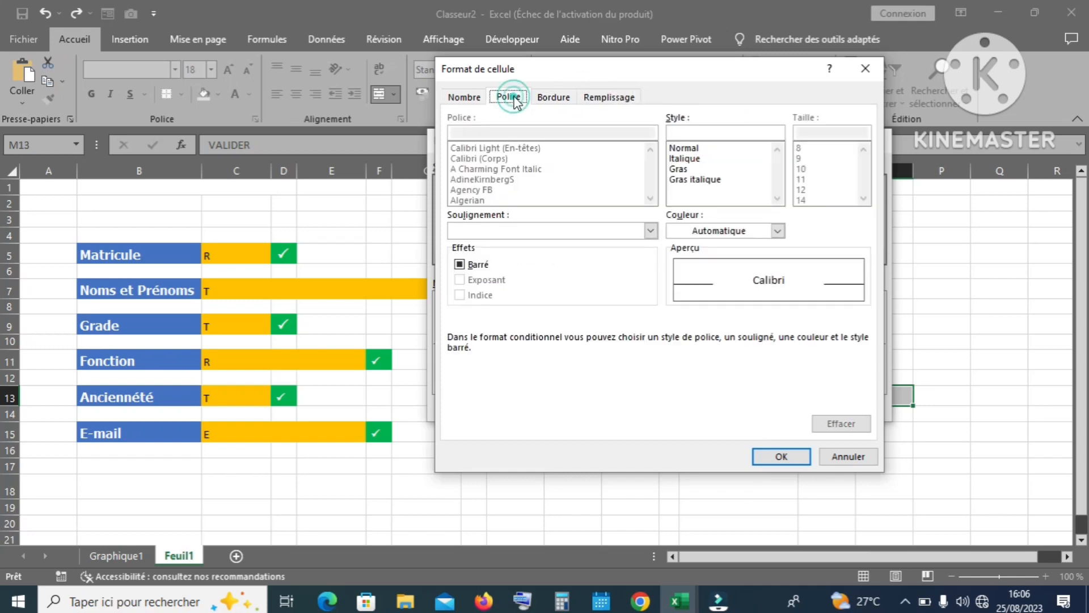
click(679, 169)
click(777, 230)
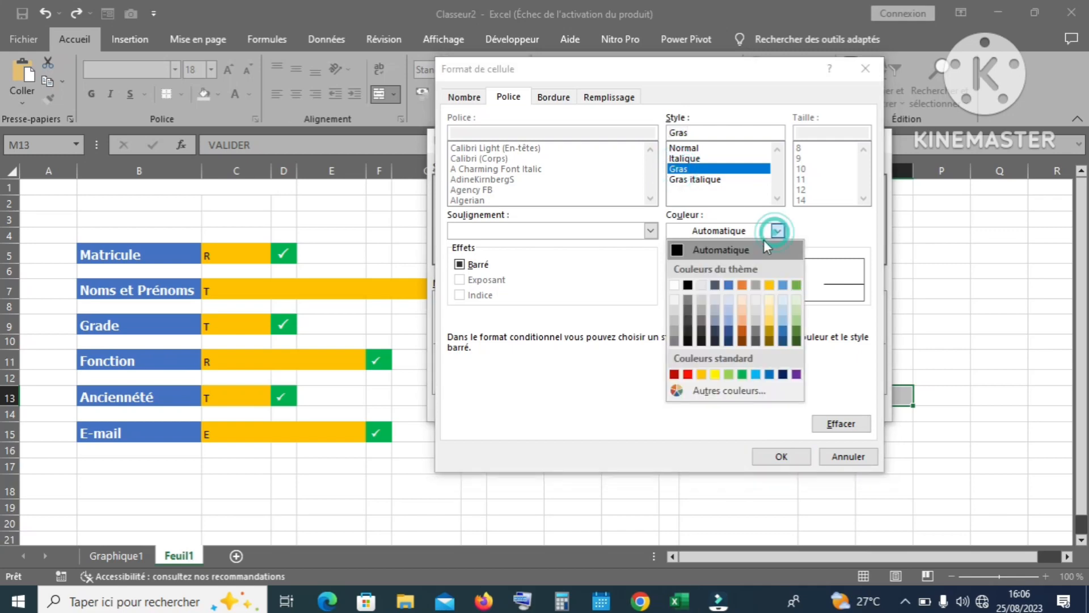
click(674, 285)
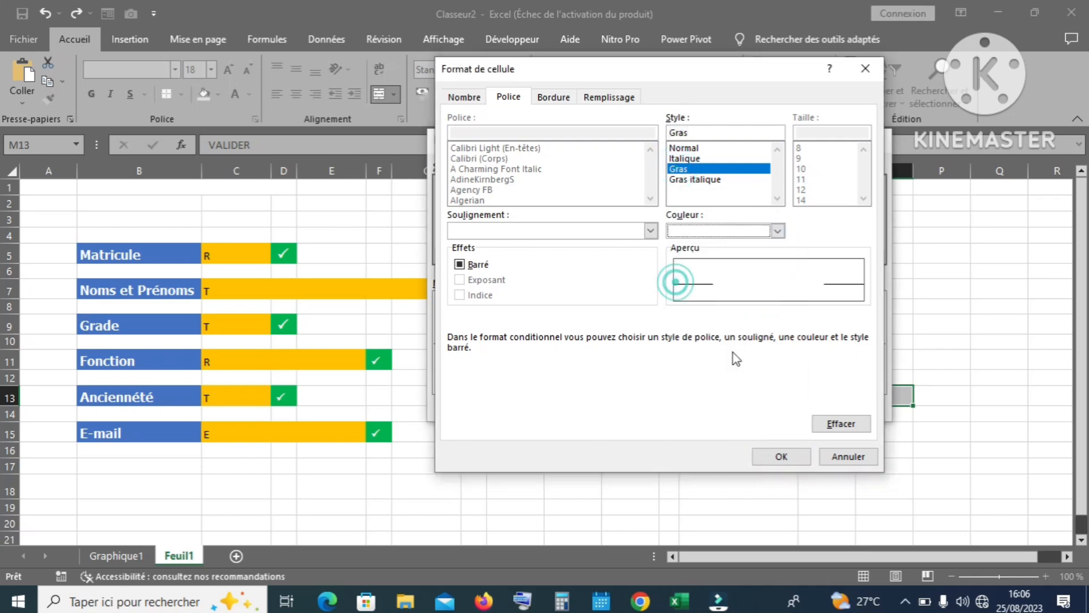
click(781, 457)
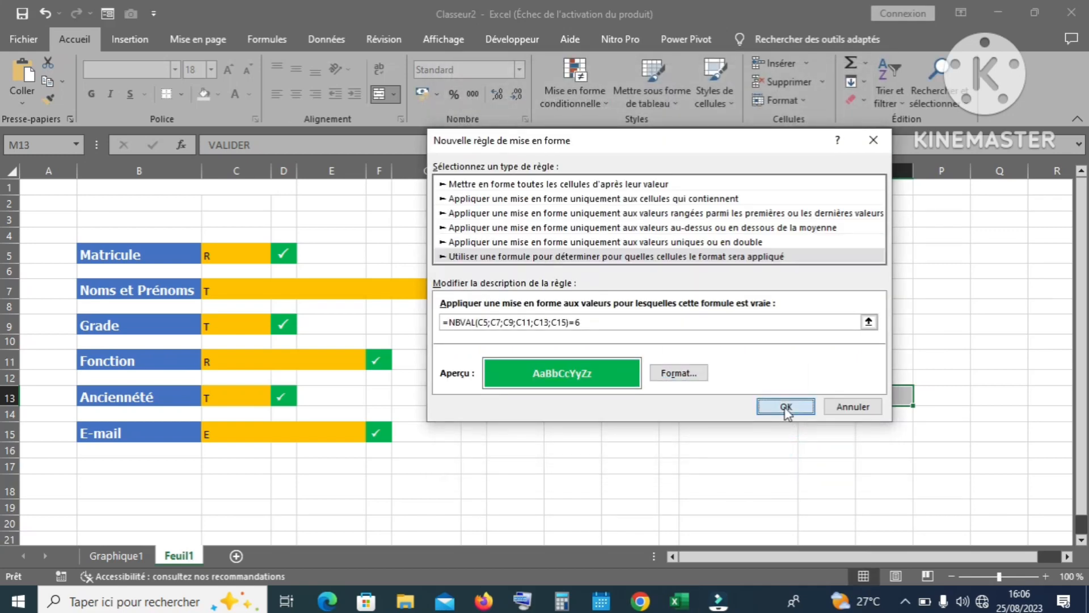
click(786, 409)
click(776, 398)
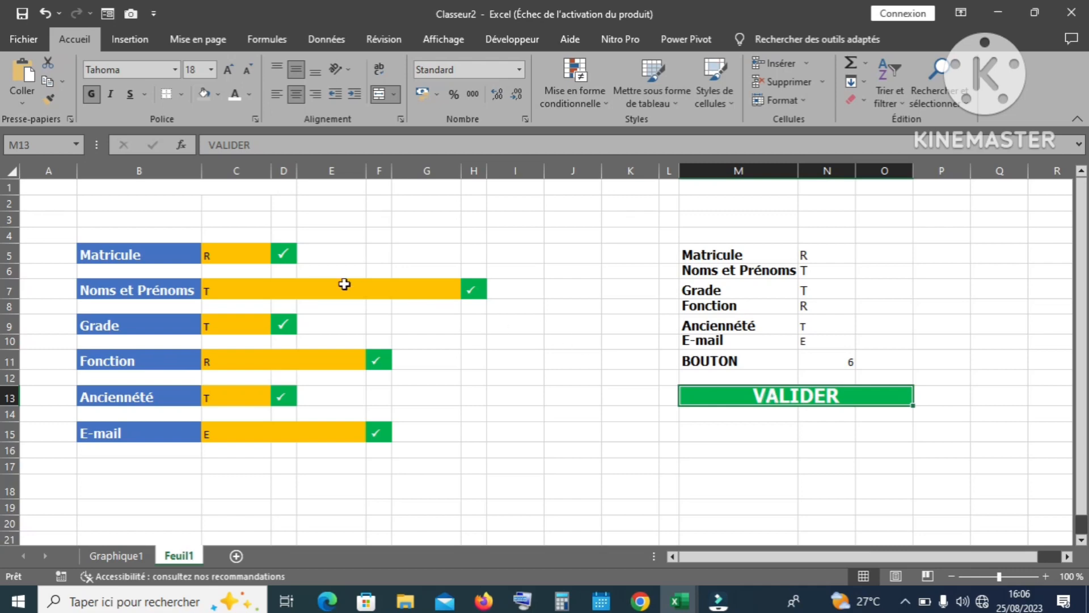
Step: Clear Matricule in C5 to confirm a count of 5, then enter Y and copy the green VALIDER cell
click(215, 255)
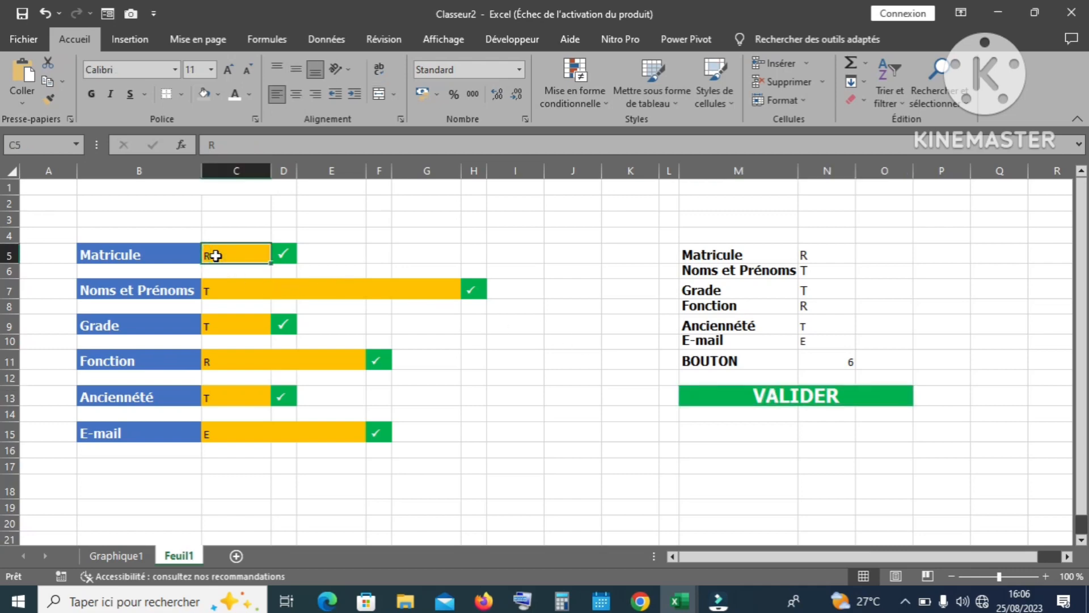
key(Delete)
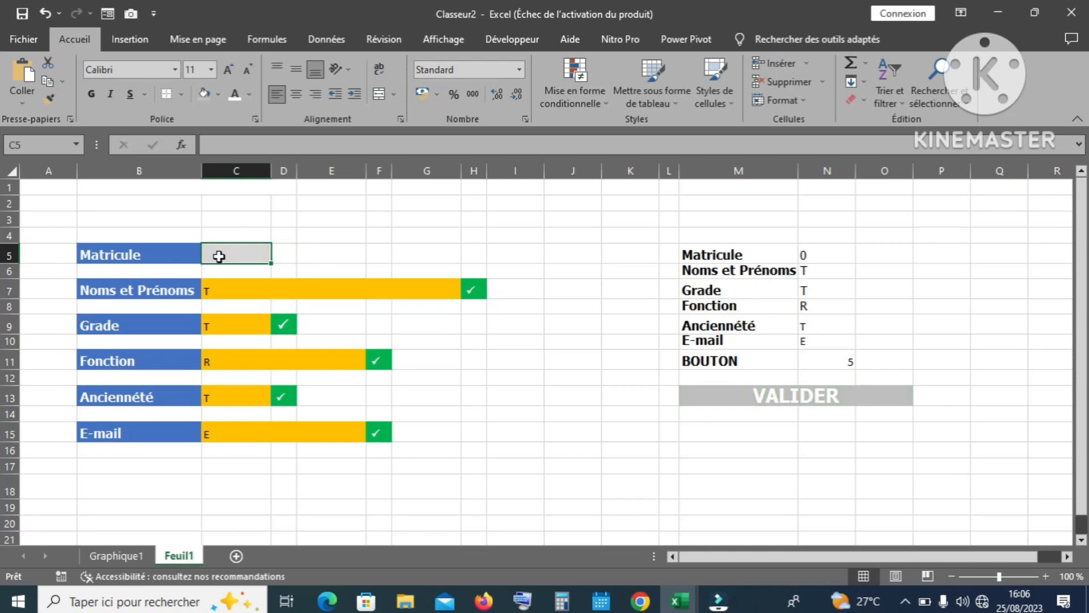
click(837, 362)
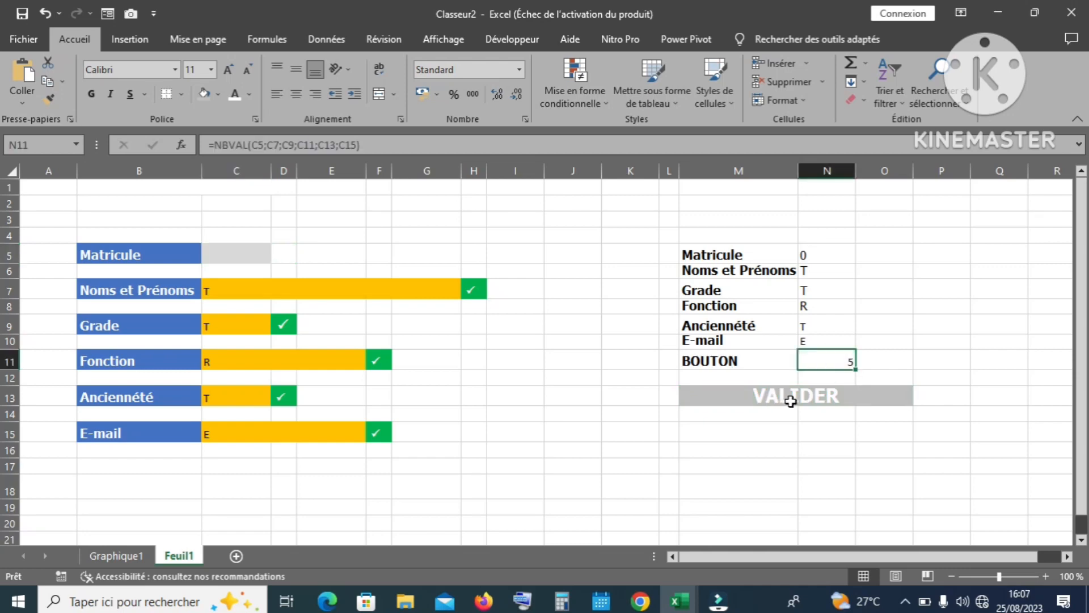
click(238, 252)
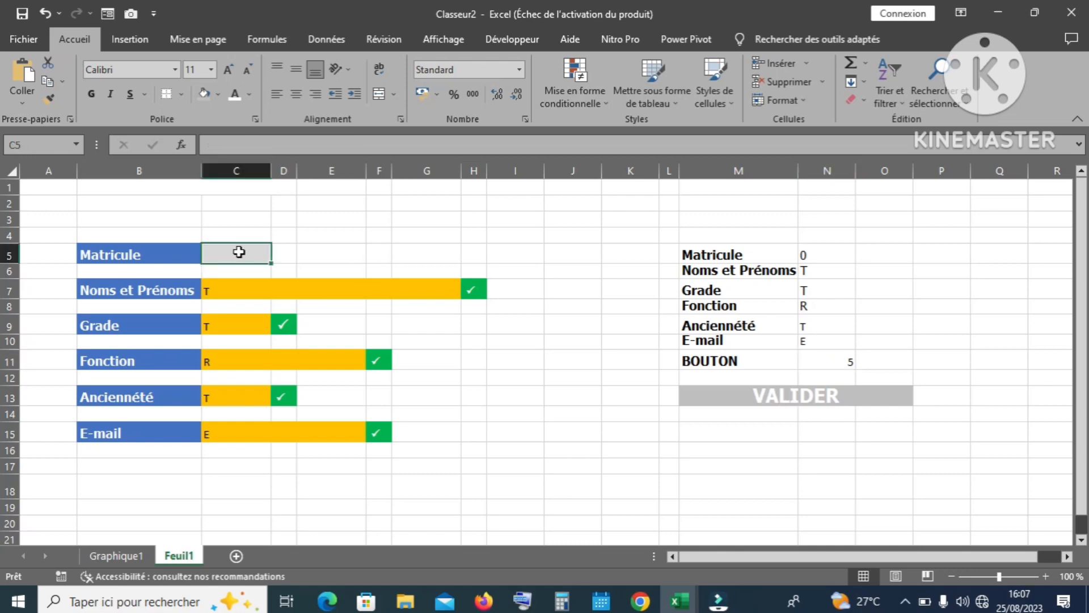
text(Y)
key(Return)
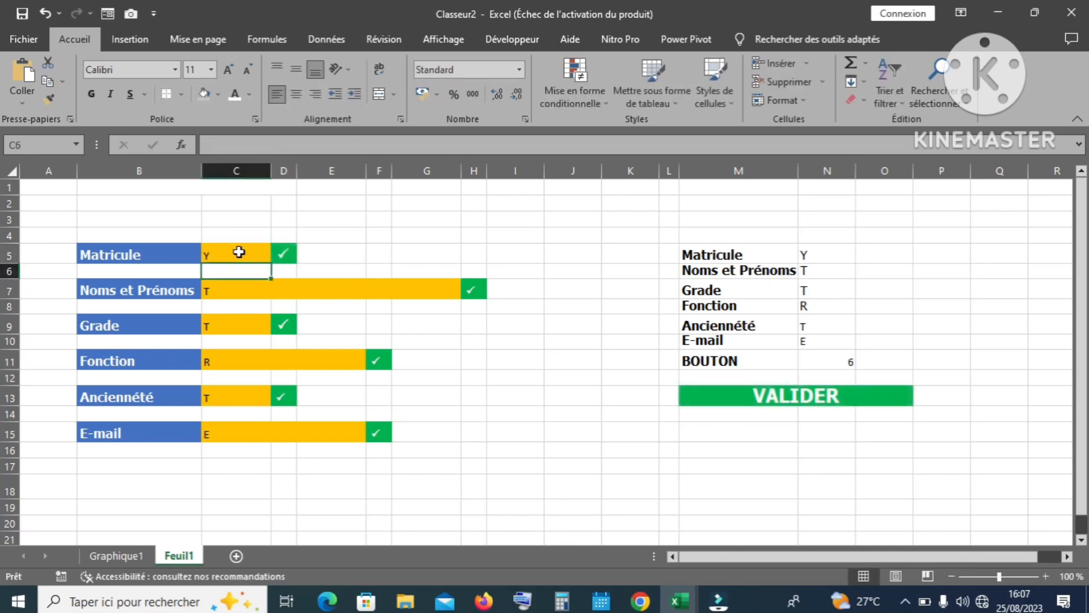
click(733, 395)
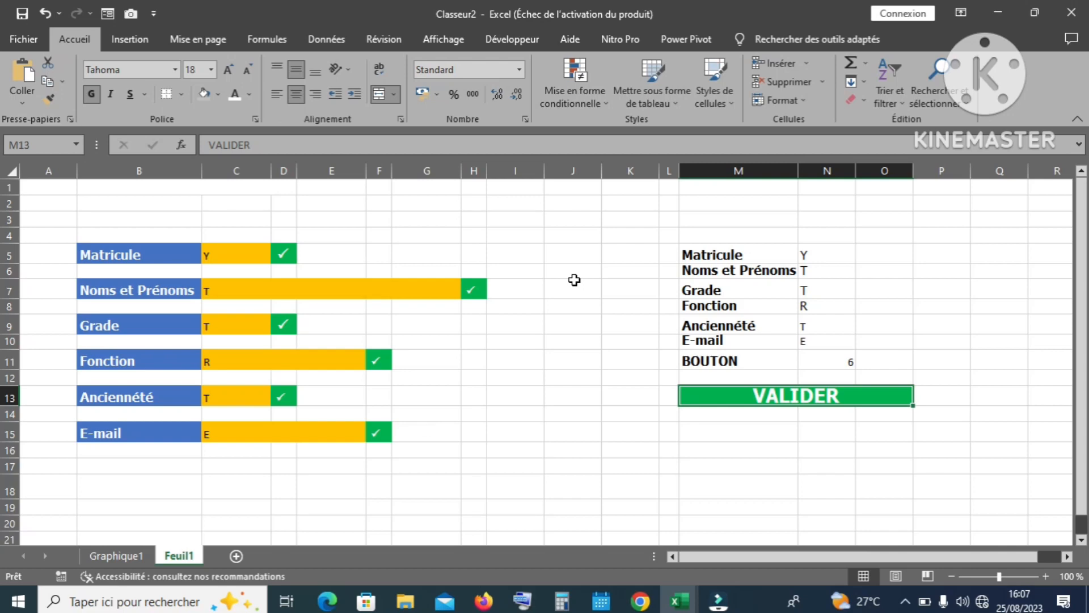
key(ctrl+c)
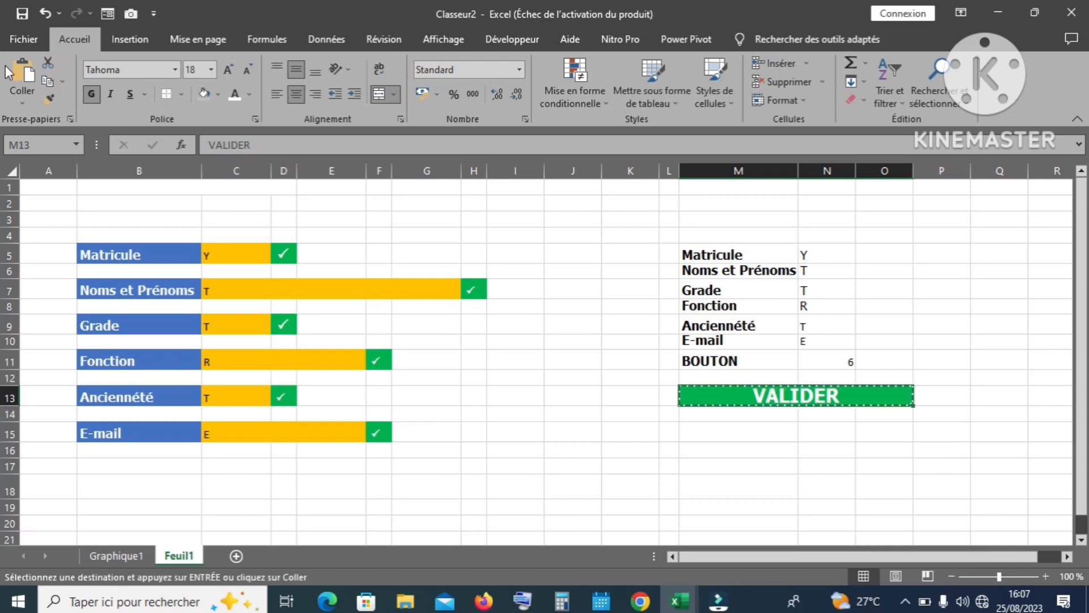
Step: Paste VALIDER as a linked picture (Image liée) at C18 under the form
click(235, 487)
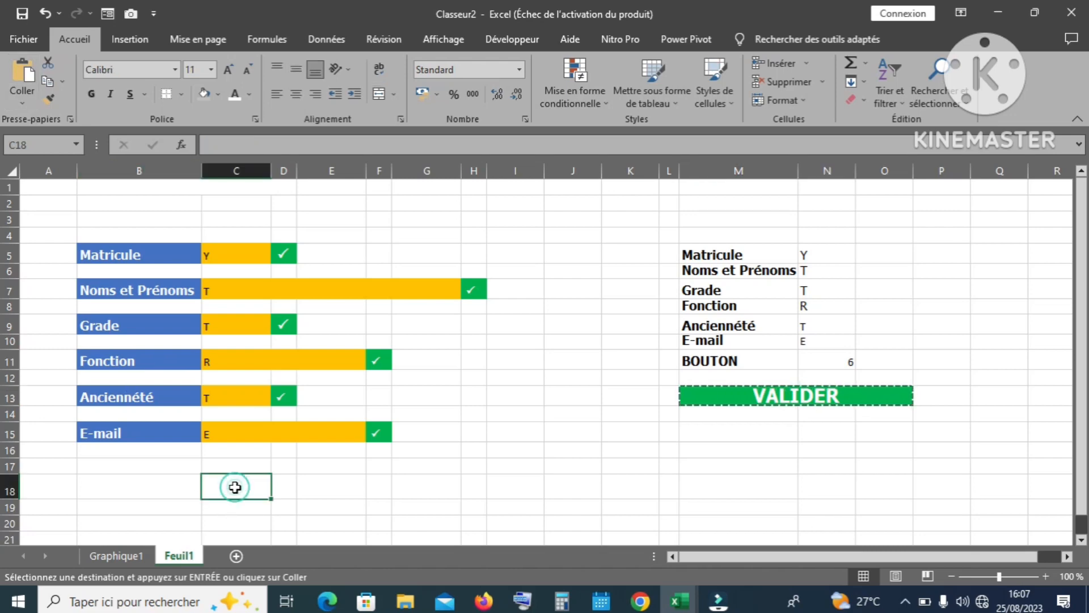
click(26, 104)
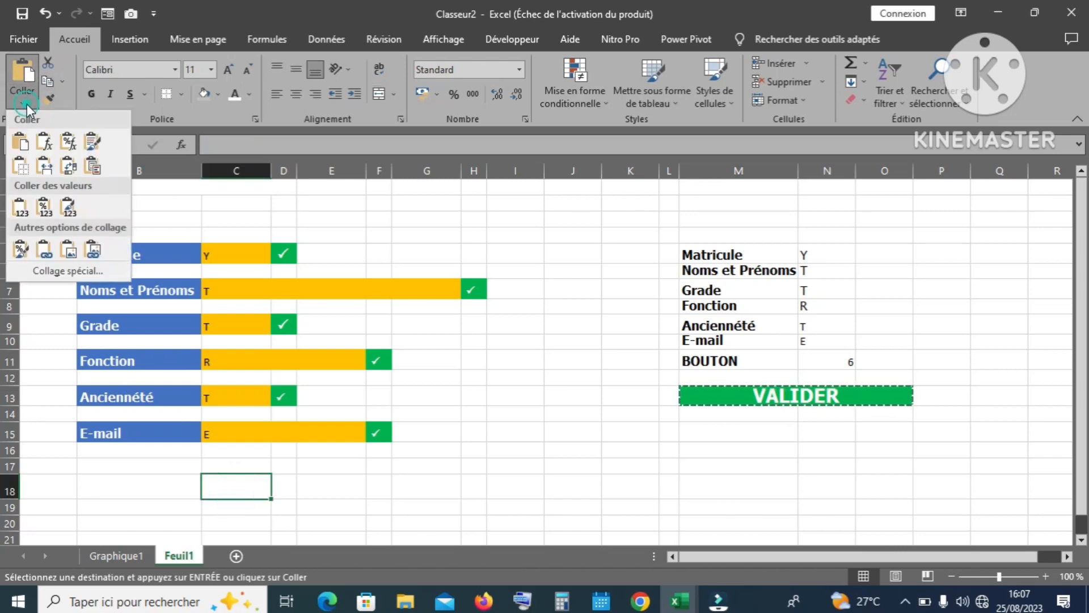
click(92, 250)
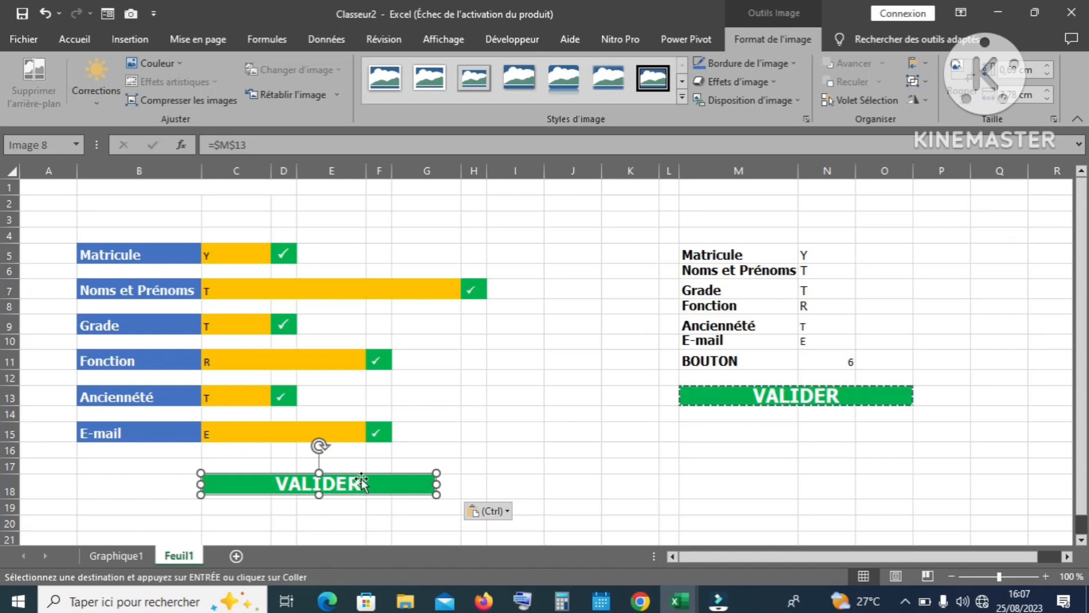
Step: Give the button picture a picture style, a thicker border and the first Prédéfini effect
click(681, 99)
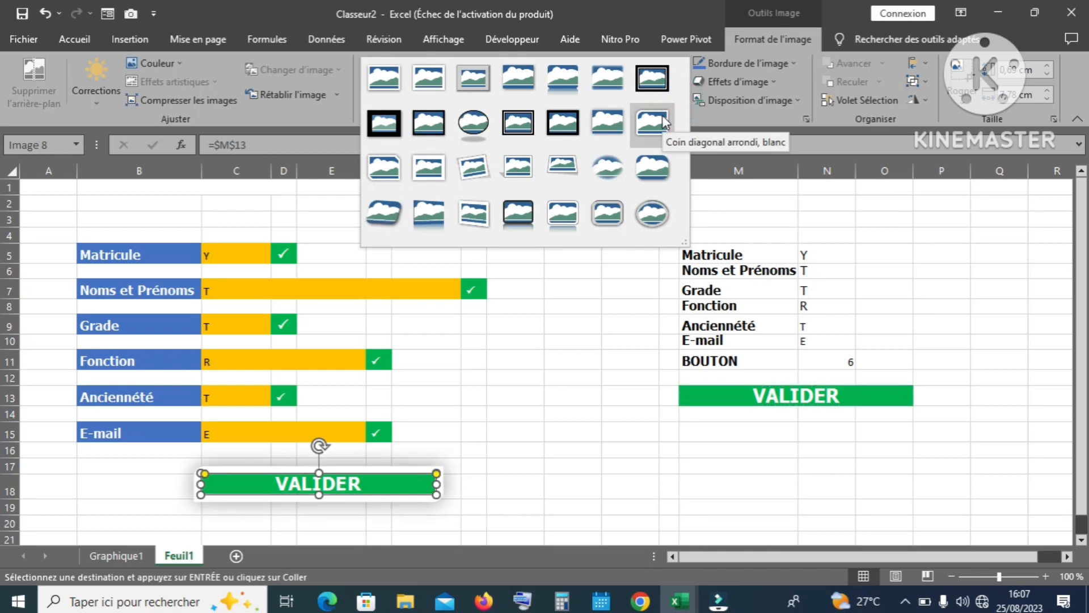
click(662, 115)
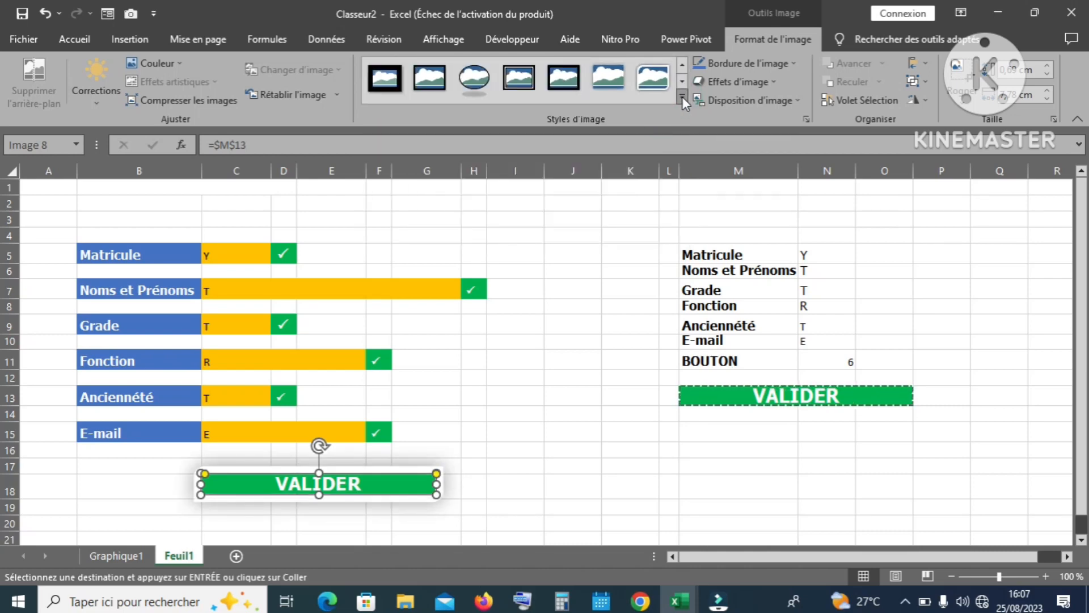
click(794, 64)
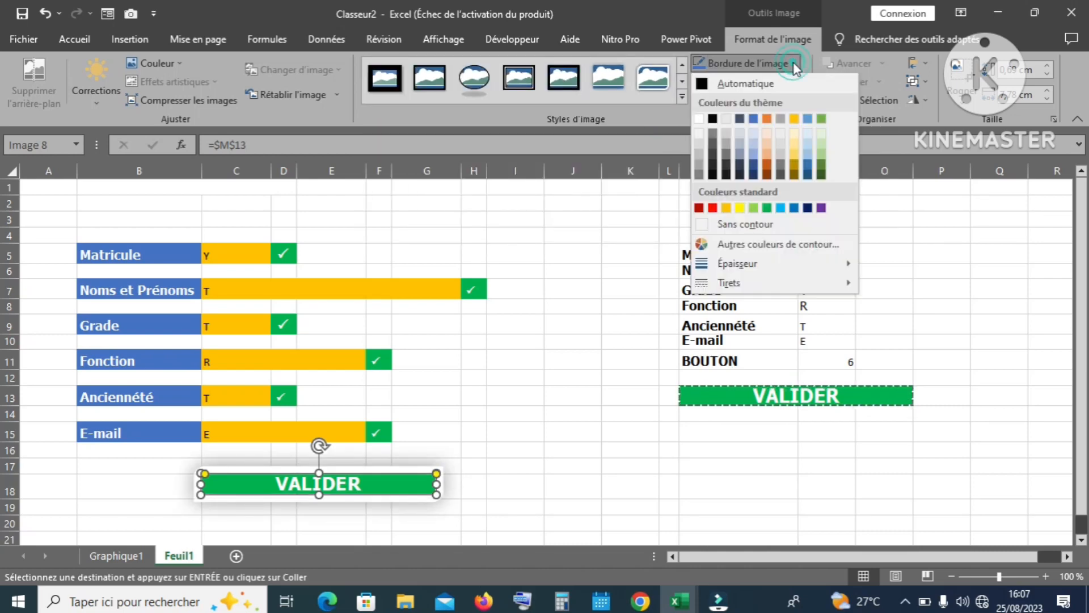
mouse_move(773, 268)
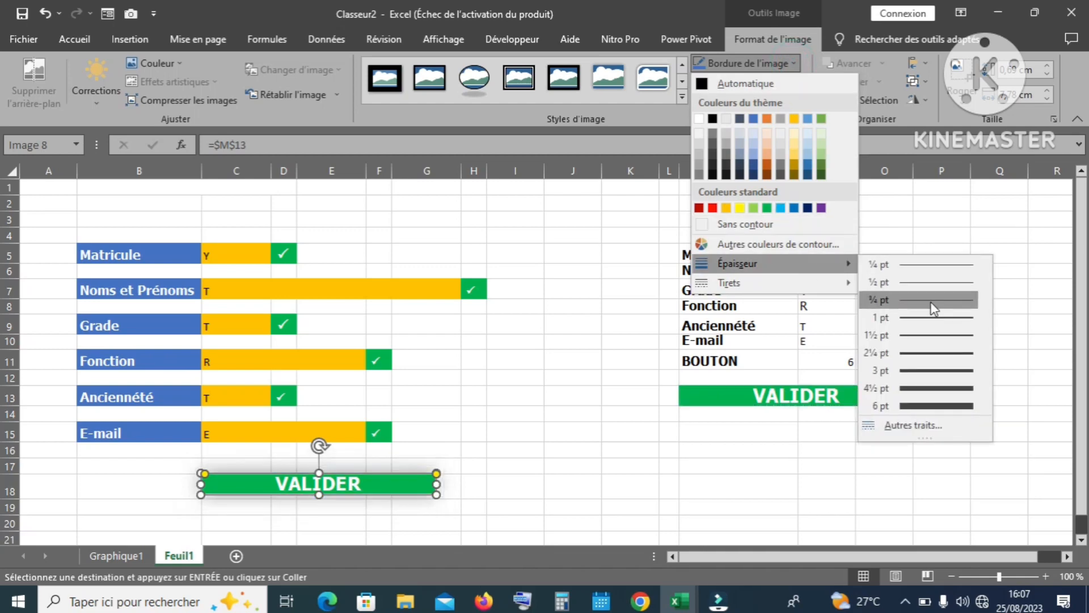
click(936, 316)
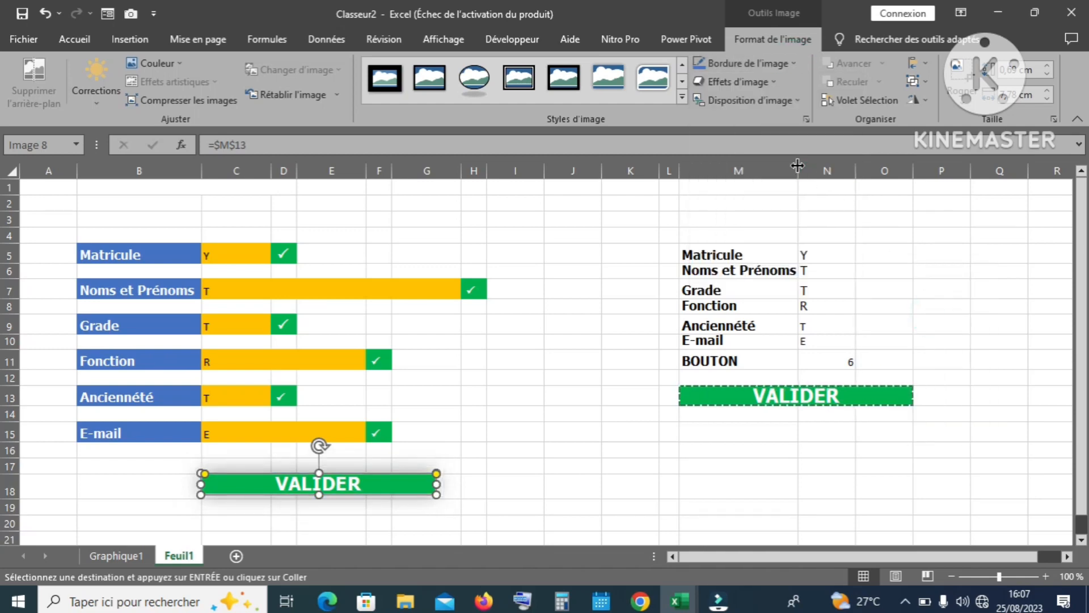
click(777, 81)
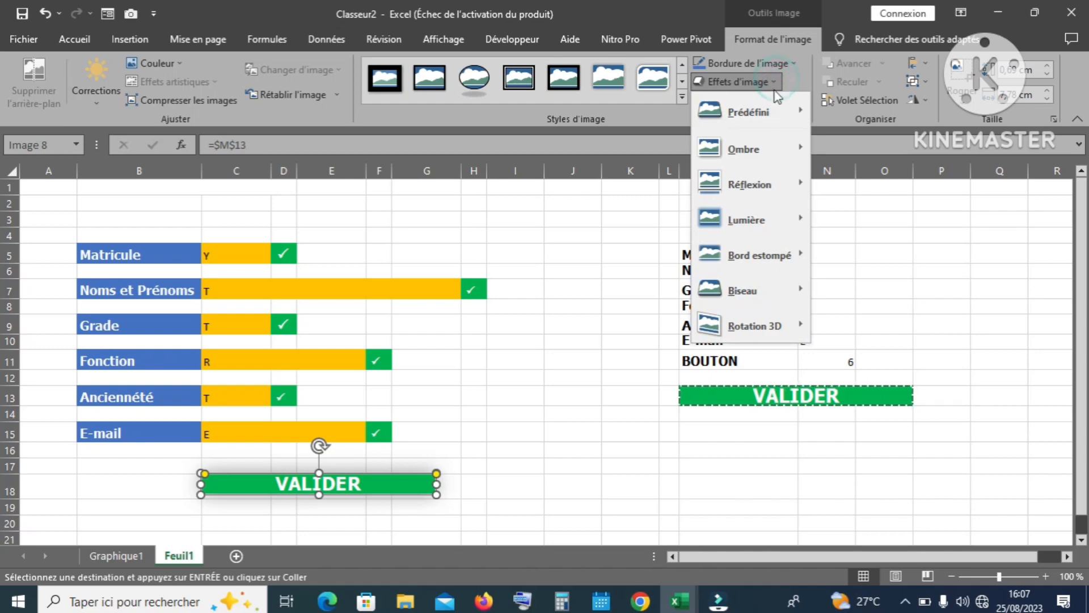
mouse_move(804, 114)
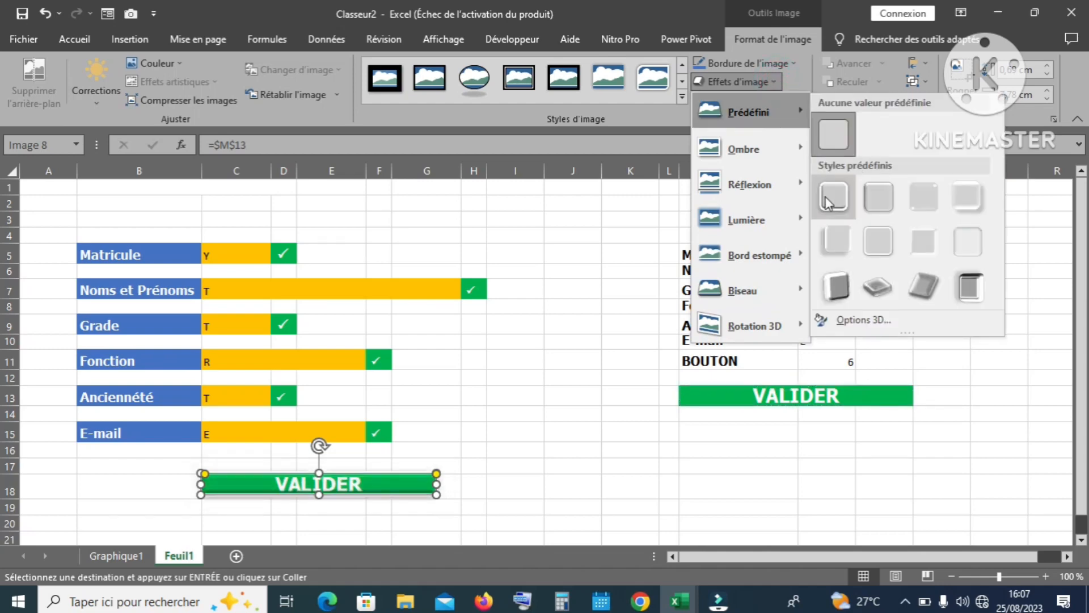
click(829, 193)
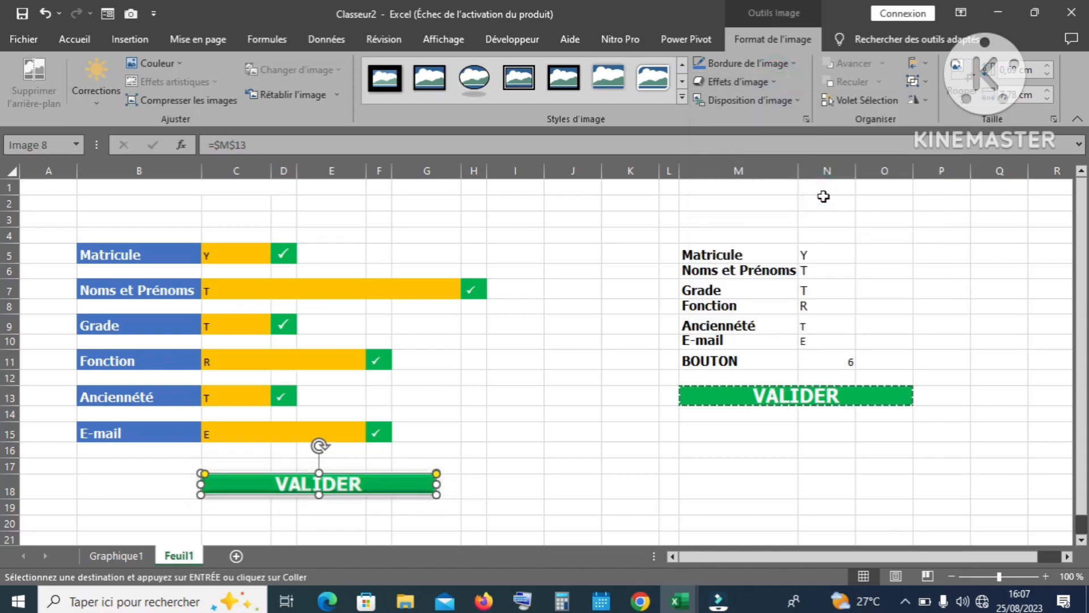
Step: Empty Matricule in C5 to grey out the buttons, then enter E to restore them
click(628, 295)
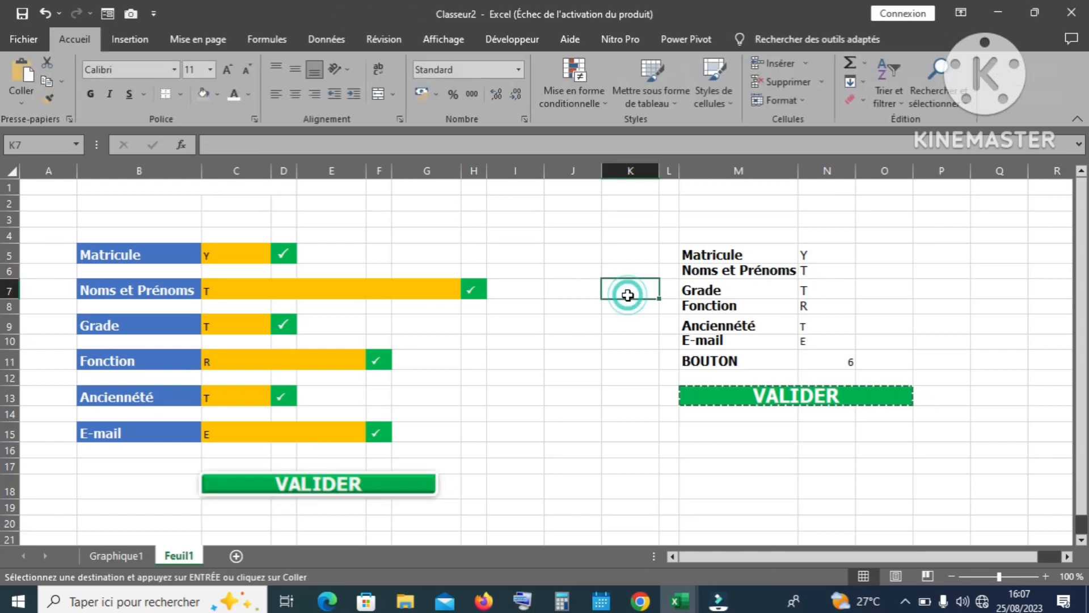
key(Escape)
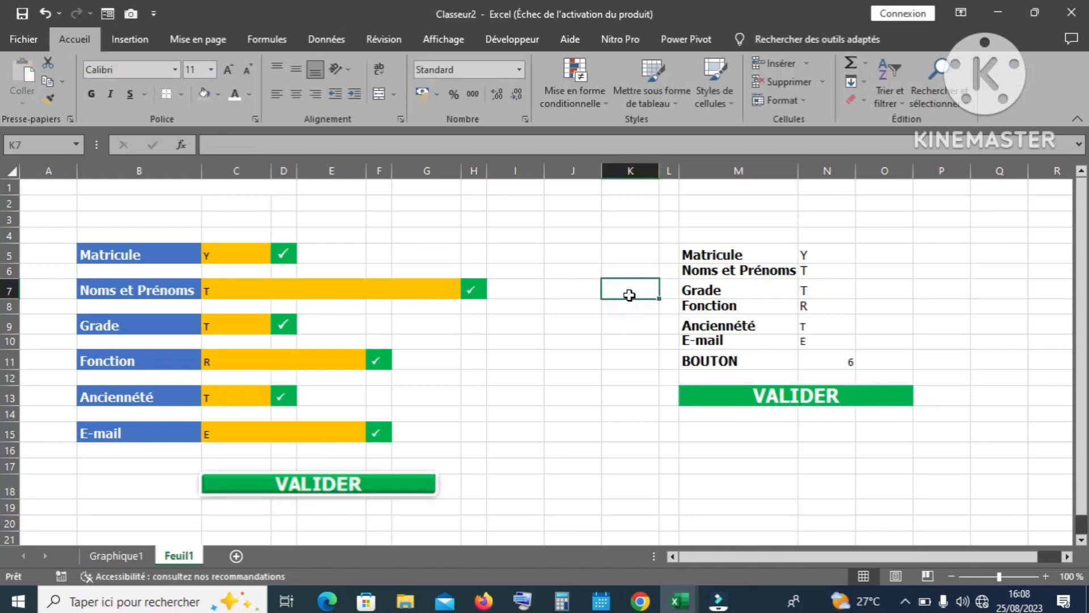
click(212, 251)
key(Delete)
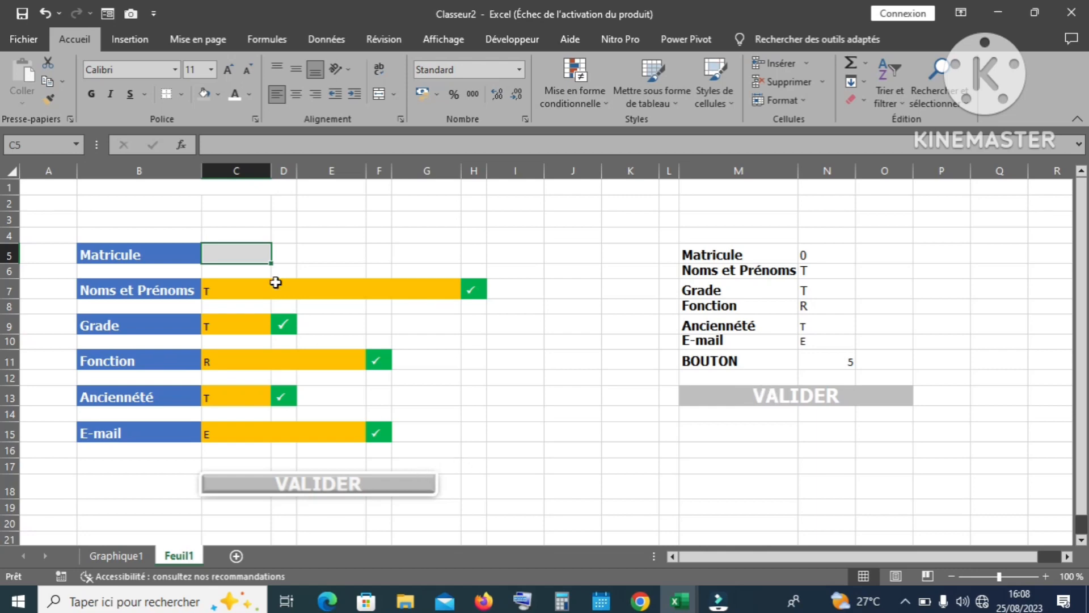
text(E)
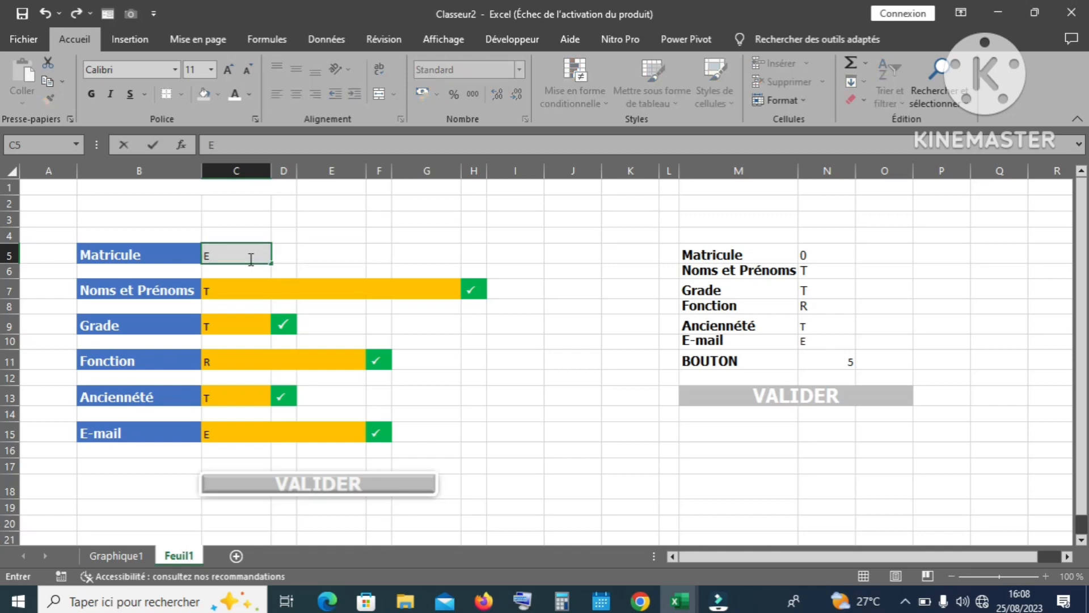
key(Return)
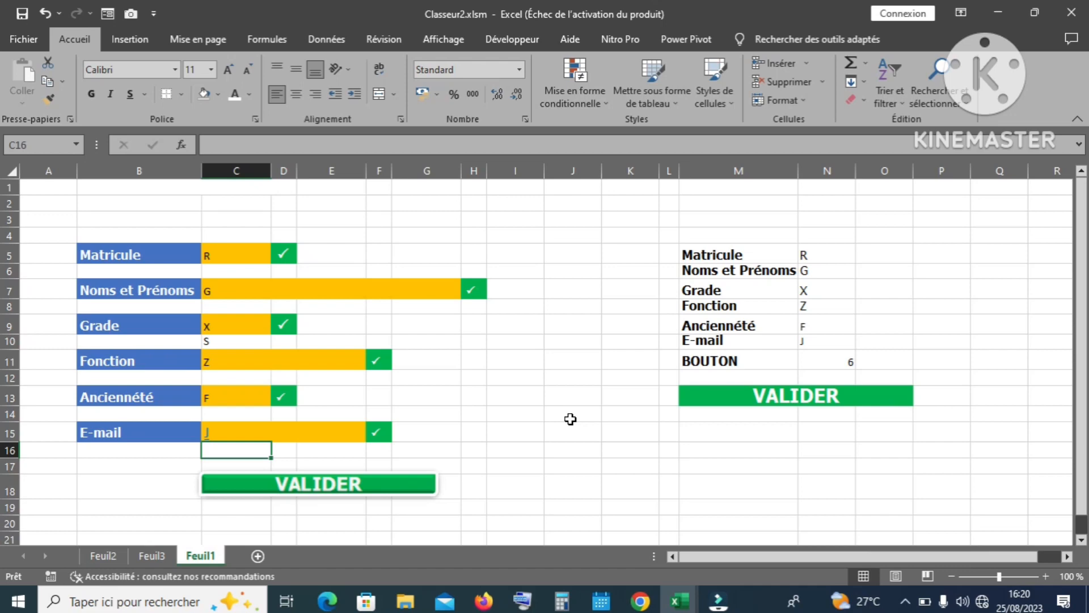
Step: Delete the stray S from C10 under Grade
click(210, 343)
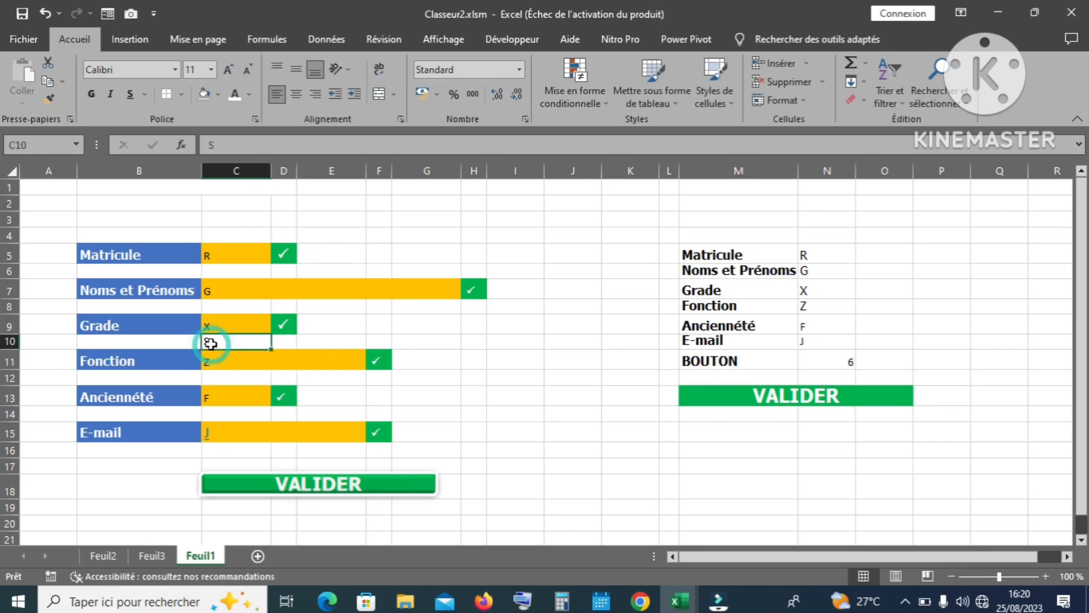
key(Delete)
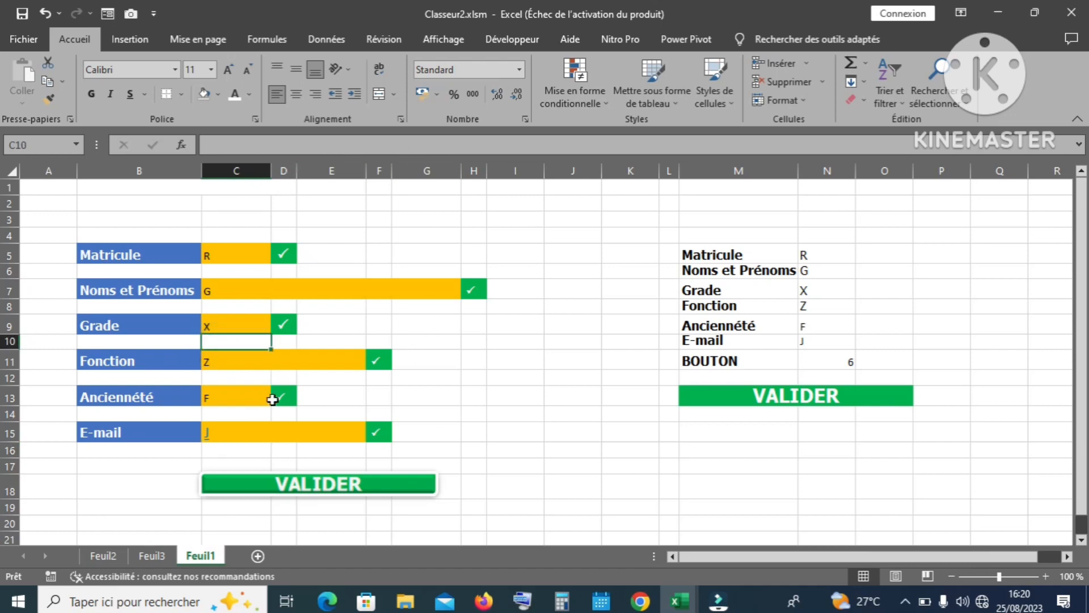
click(114, 556)
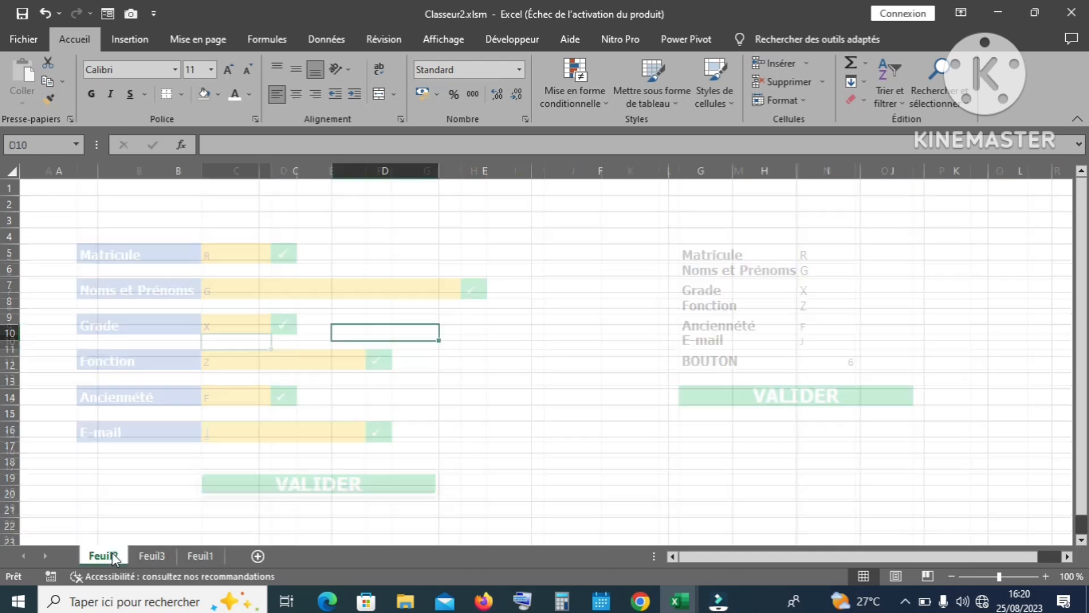
click(204, 556)
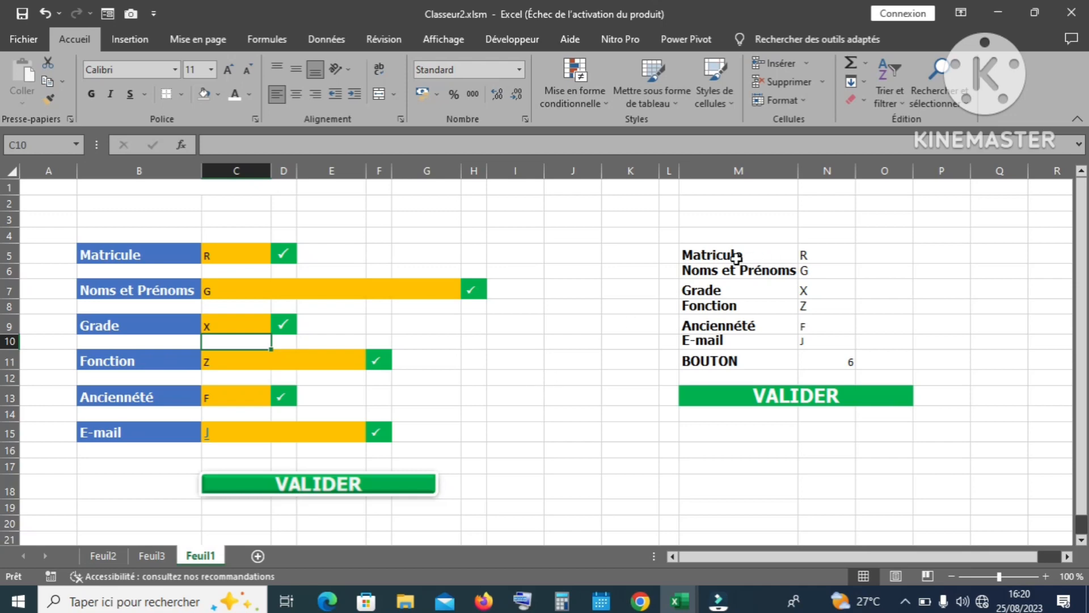
Step: Copy the field names M5:M10 and paste them transposed across Feuil2 row 2 from A2
drag(732, 254, 729, 342)
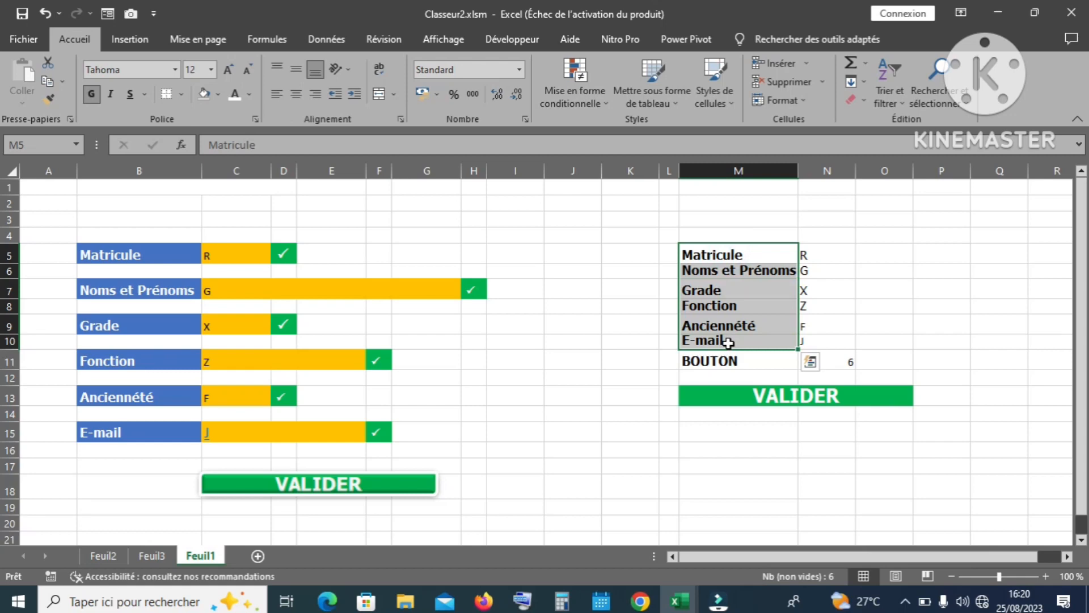
right_click(728, 342)
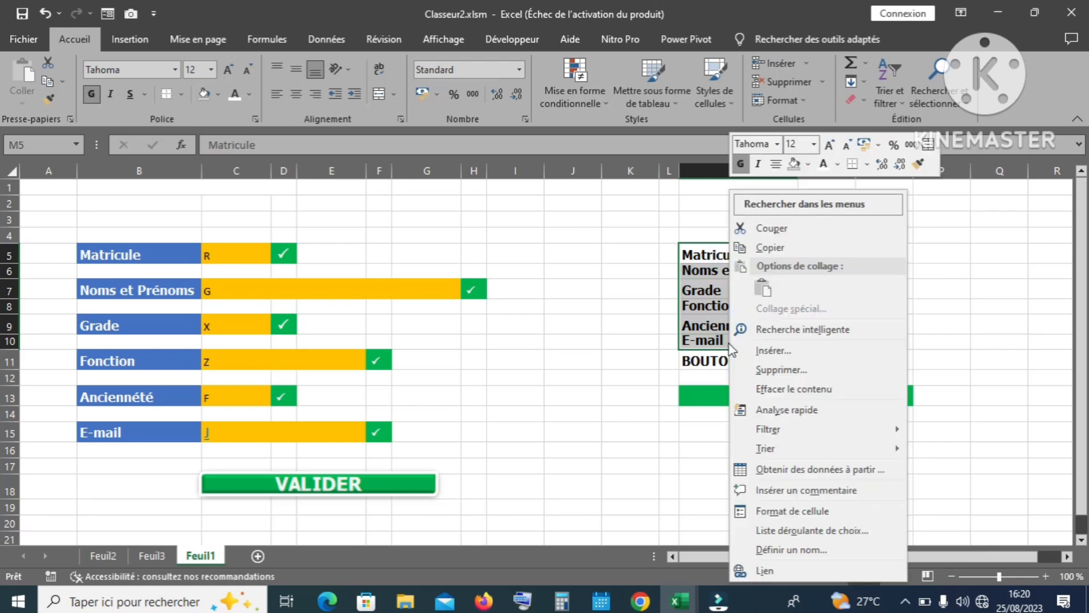
click(762, 245)
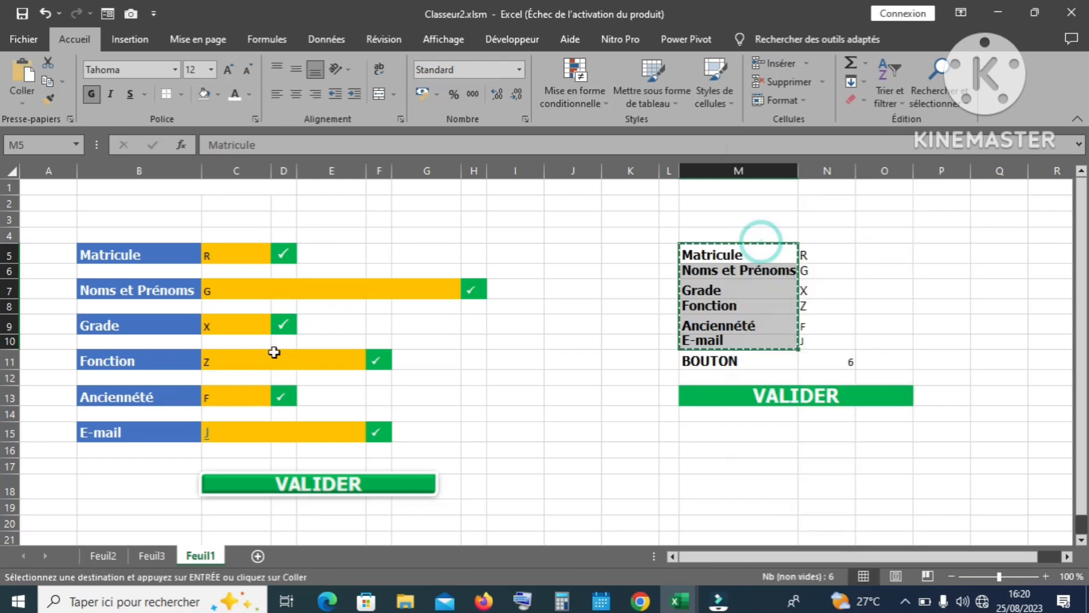
click(103, 556)
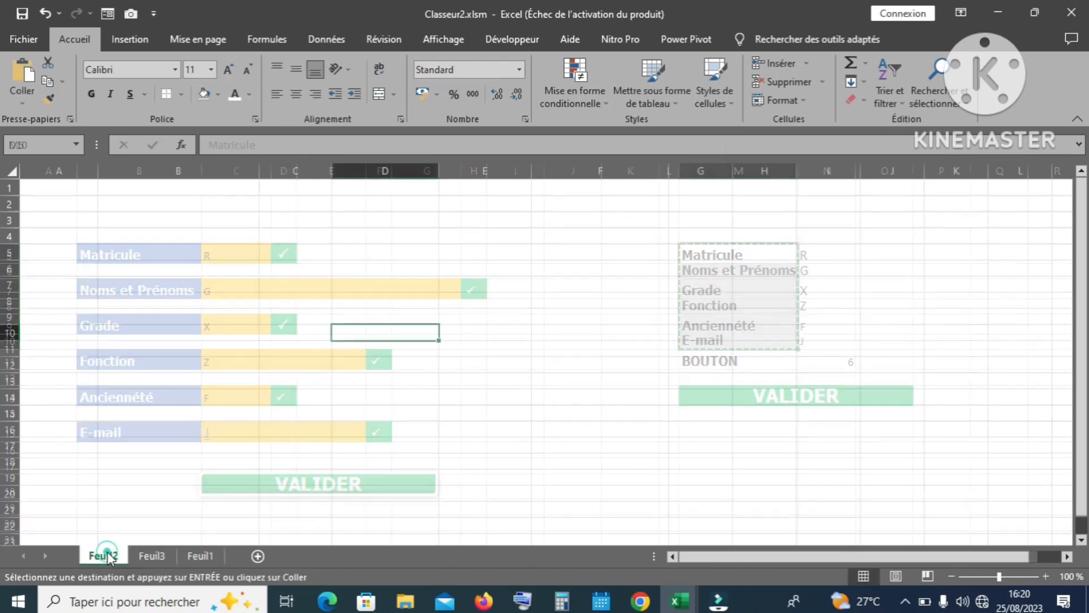
click(66, 205)
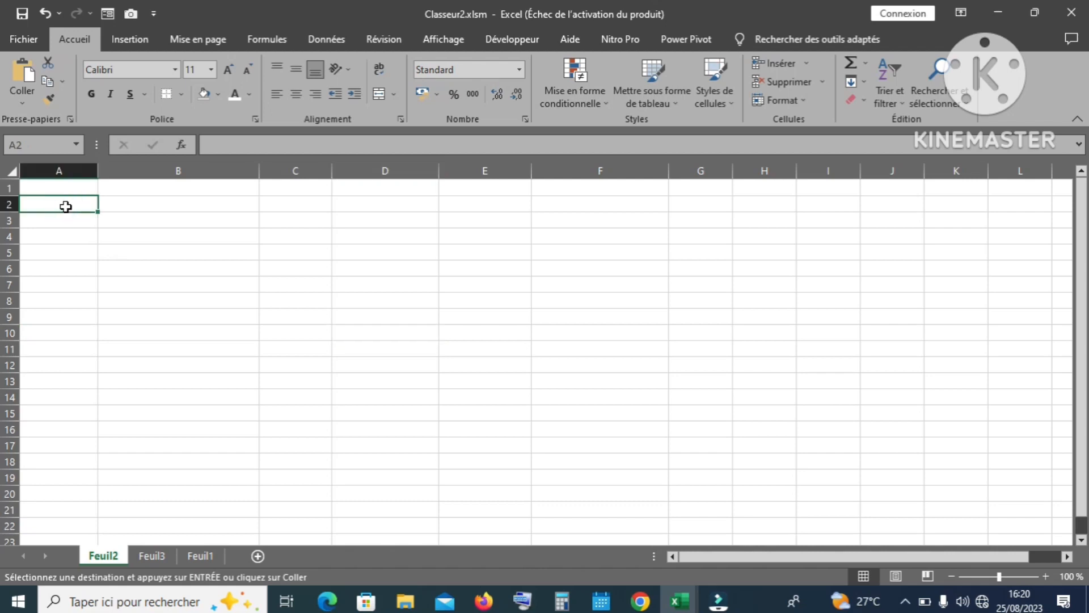
click(22, 101)
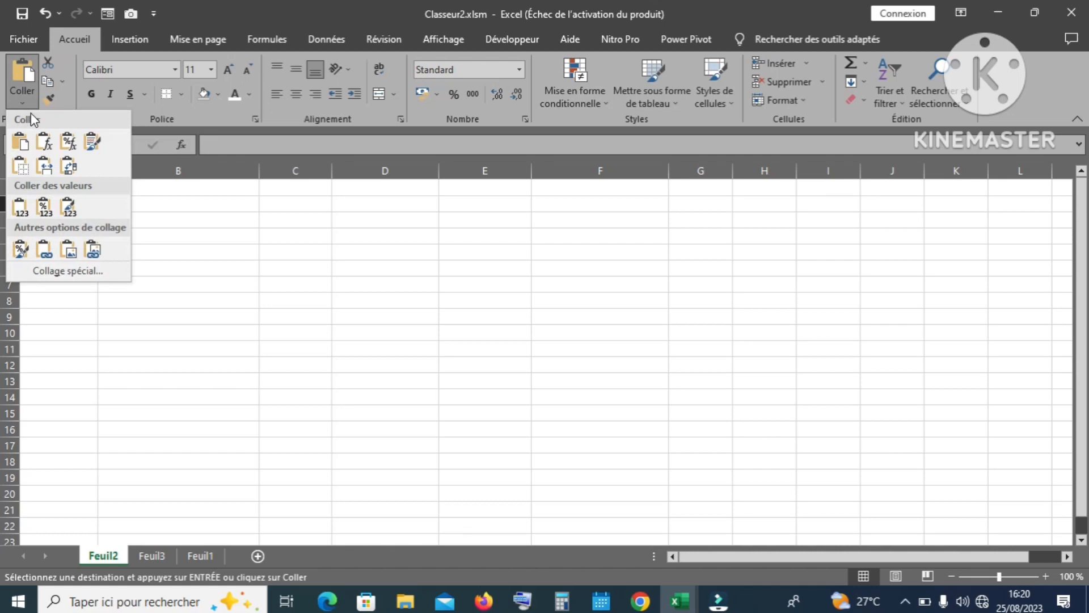
click(69, 167)
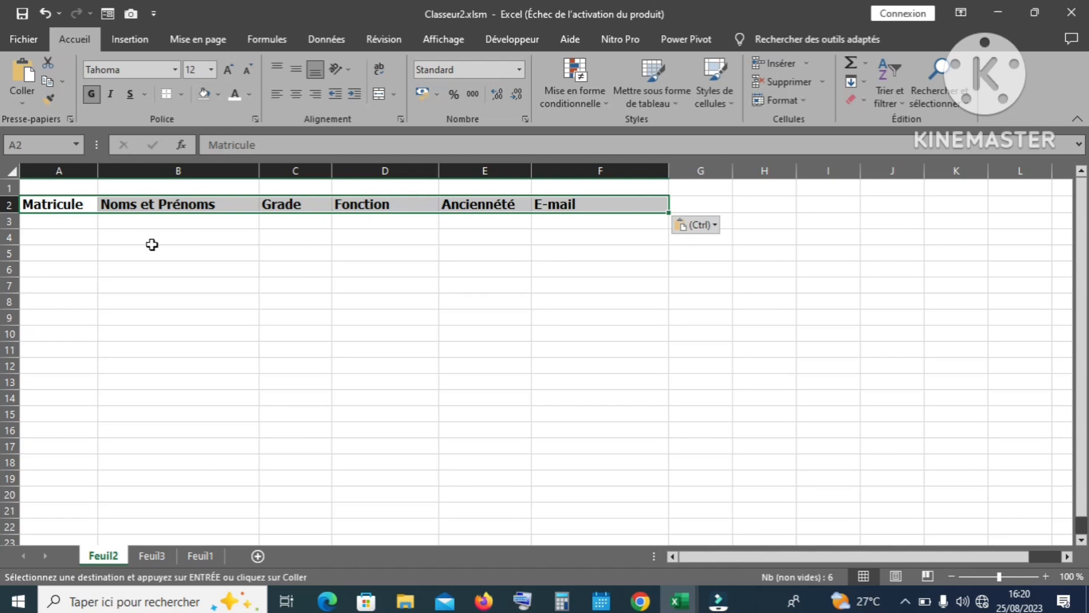
Step: Apply Toutes les bordures to the header table A2:F3
click(36, 202)
drag(35, 202, 578, 218)
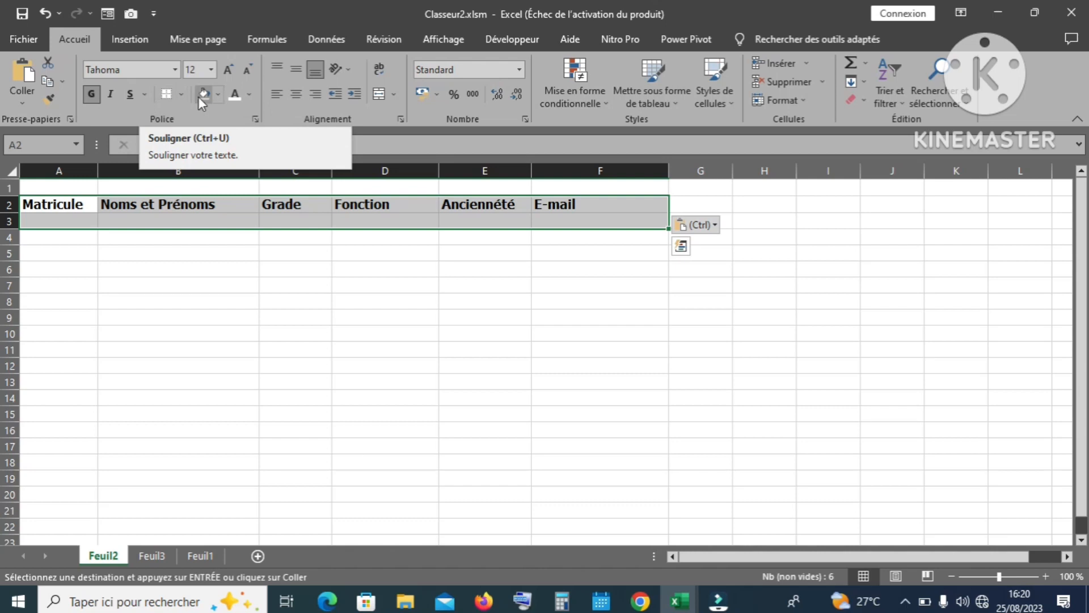
click(181, 93)
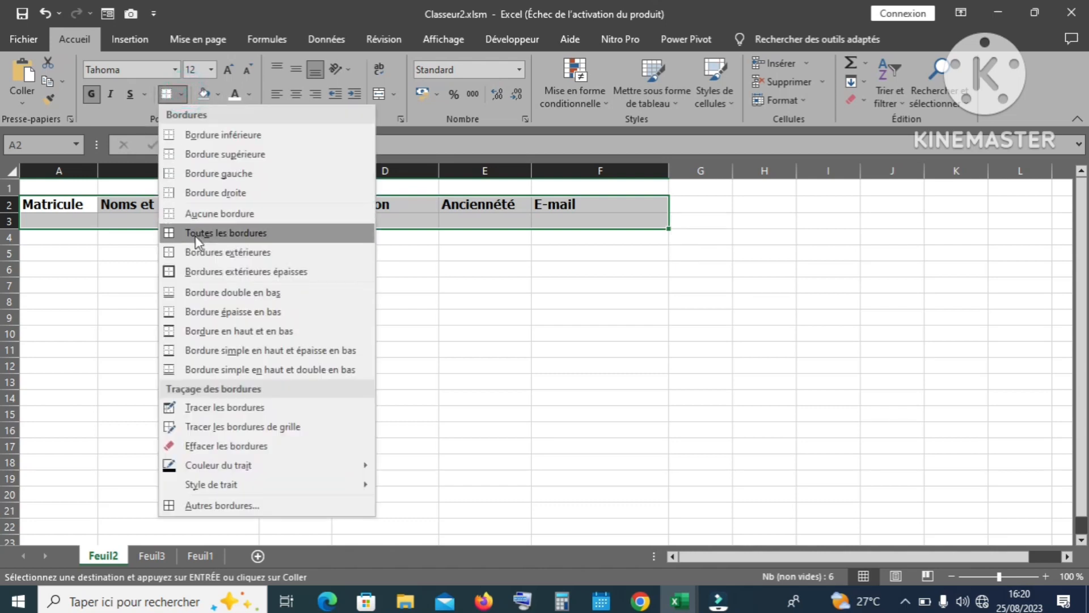
click(197, 241)
click(291, 251)
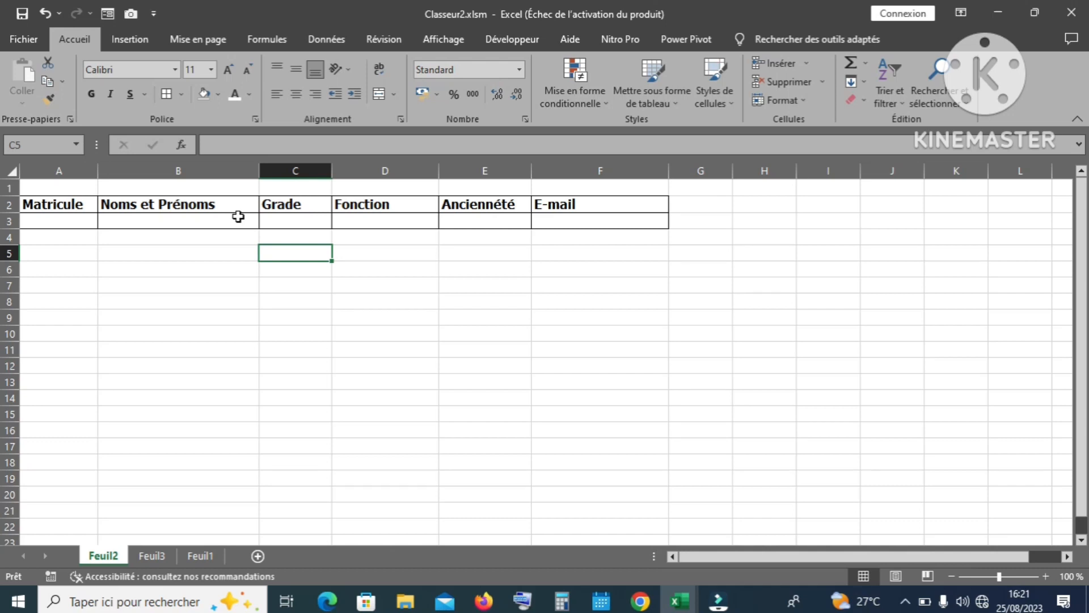
Step: Return to Feuil1 and check the linked values in N5:N8
click(192, 557)
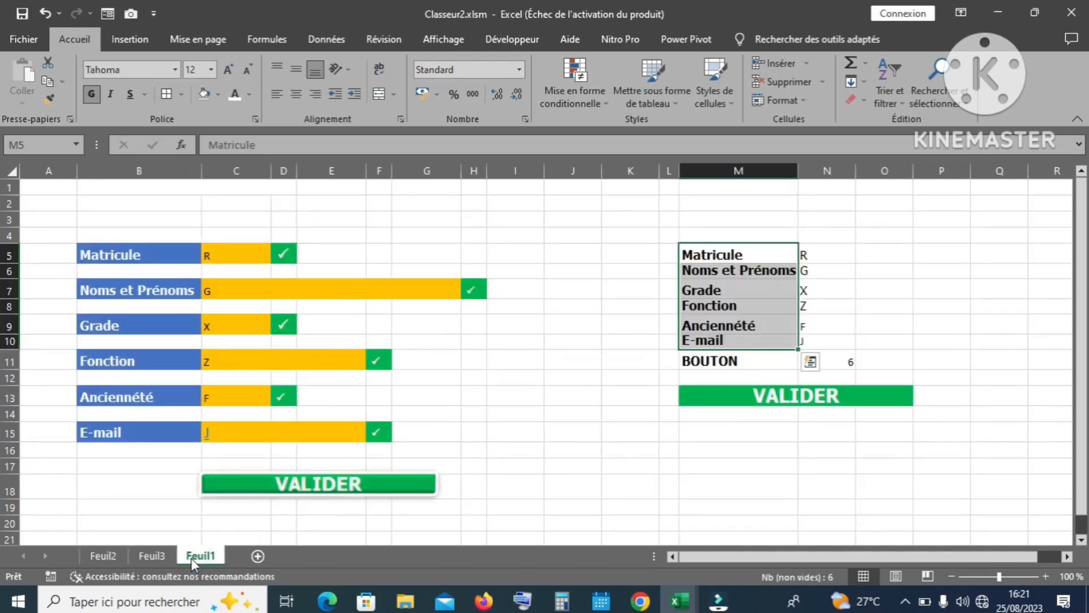
click(582, 294)
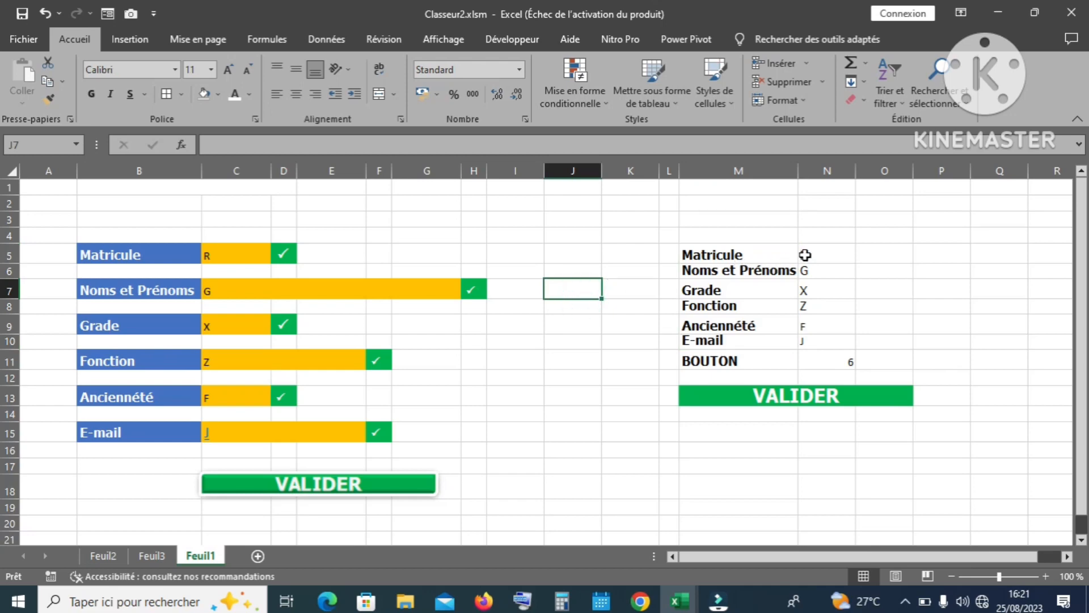
drag(805, 255, 812, 316)
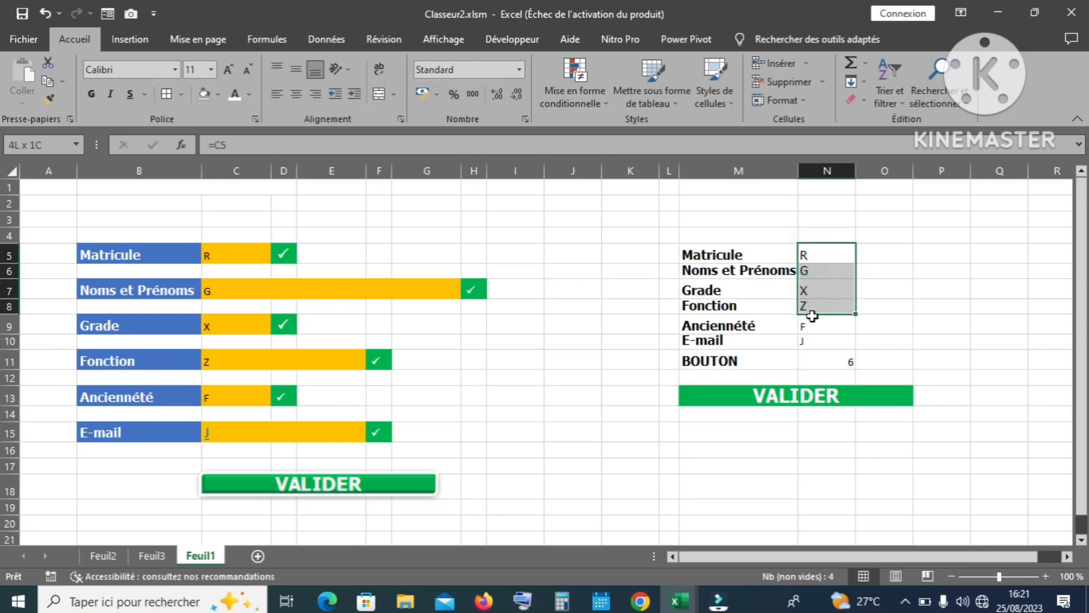
click(739, 170)
click(577, 263)
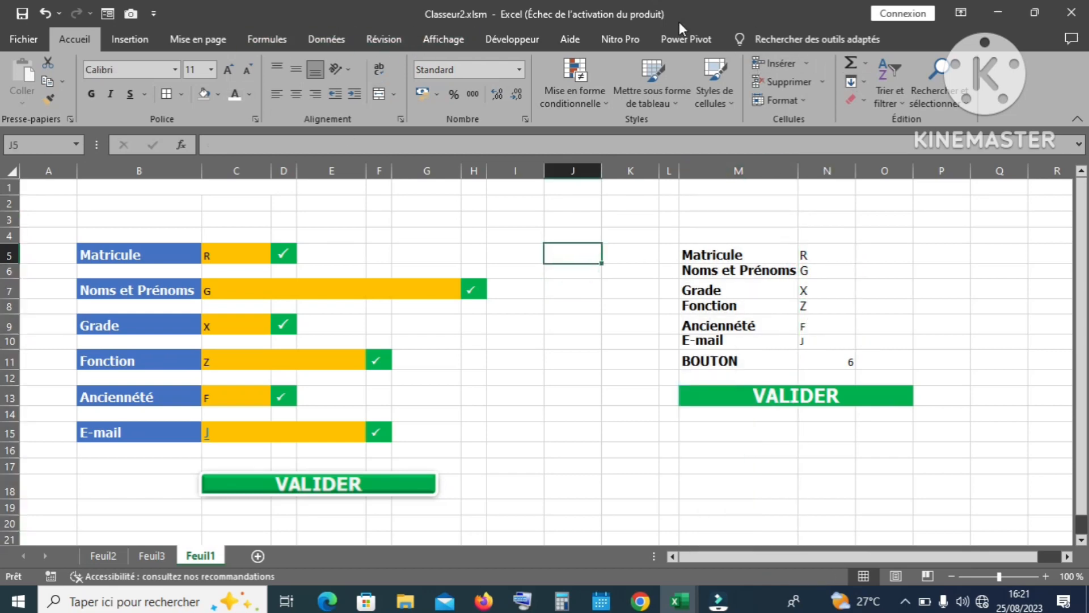
Step: Start recording a new macro named Macro2 from the Développeur tab
click(499, 42)
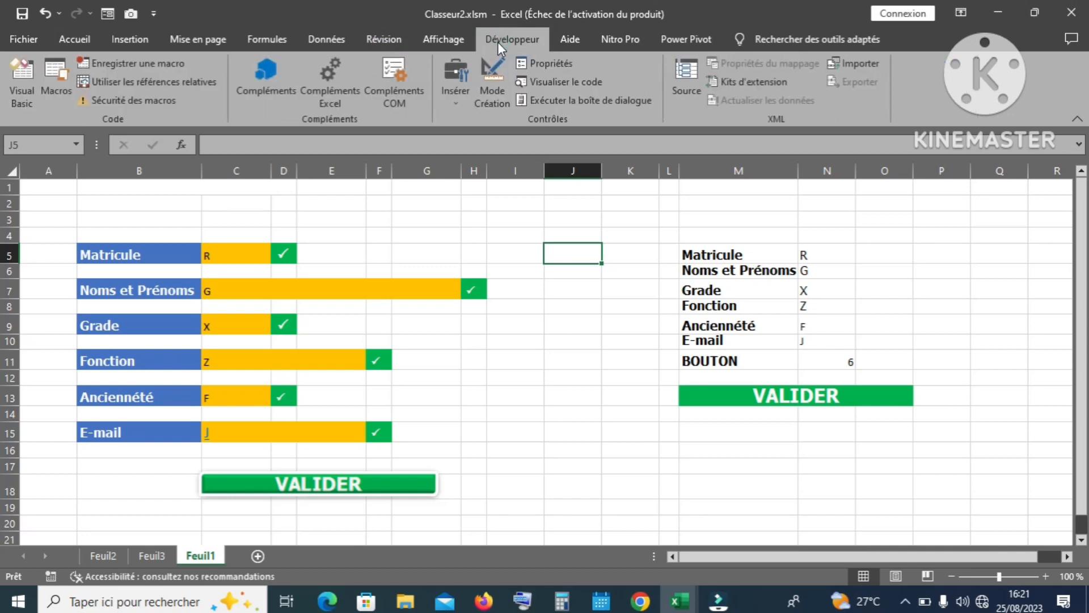
click(135, 59)
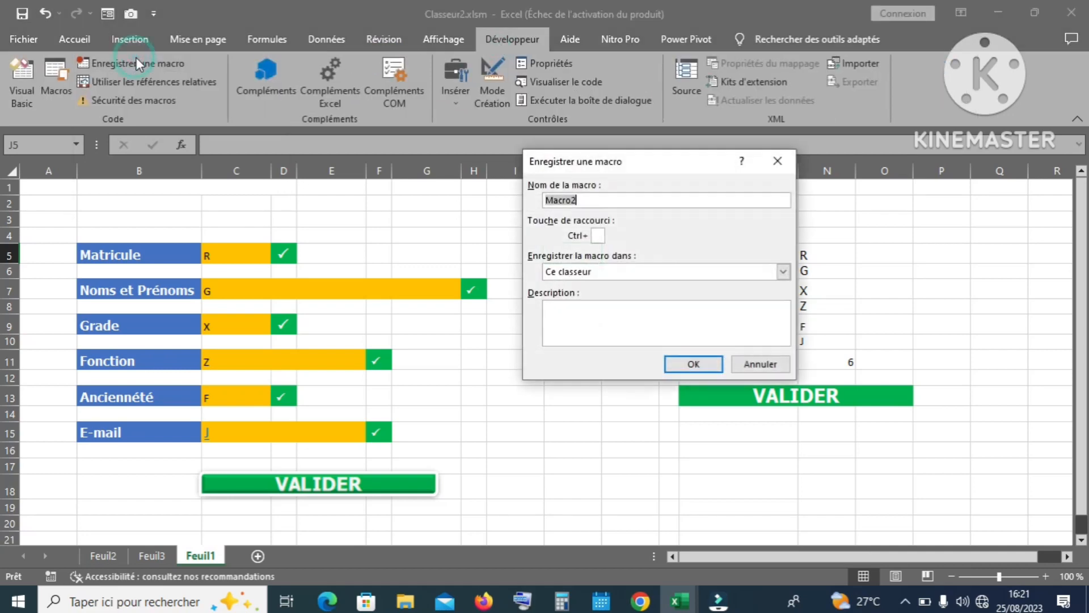
click(709, 364)
Step: Copy the summary values N5:N10 and switch to the empty Feuil3 sheet
click(815, 253)
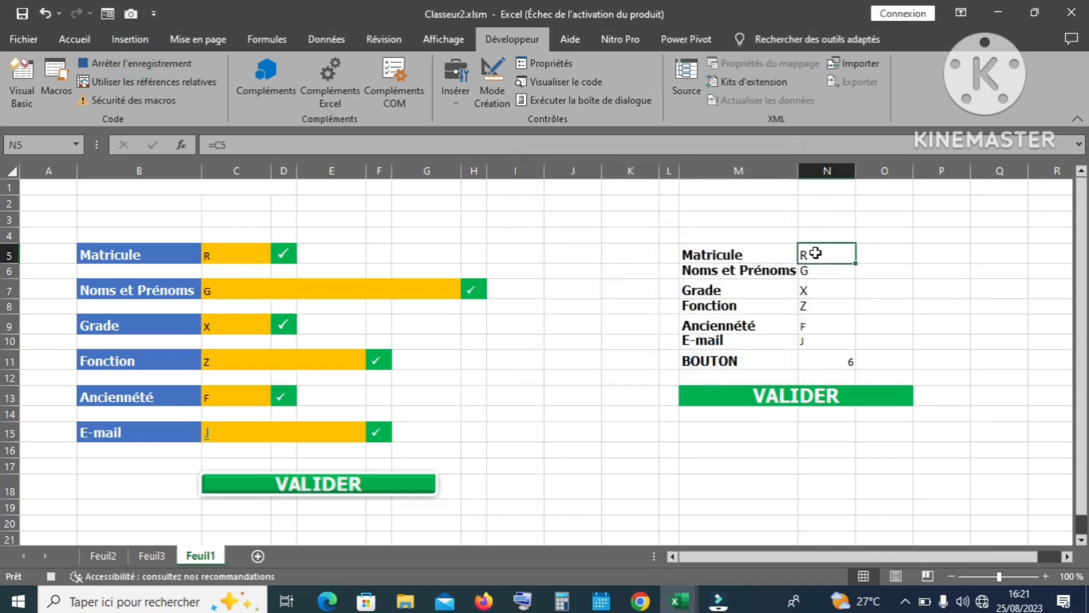
drag(815, 253, 815, 337)
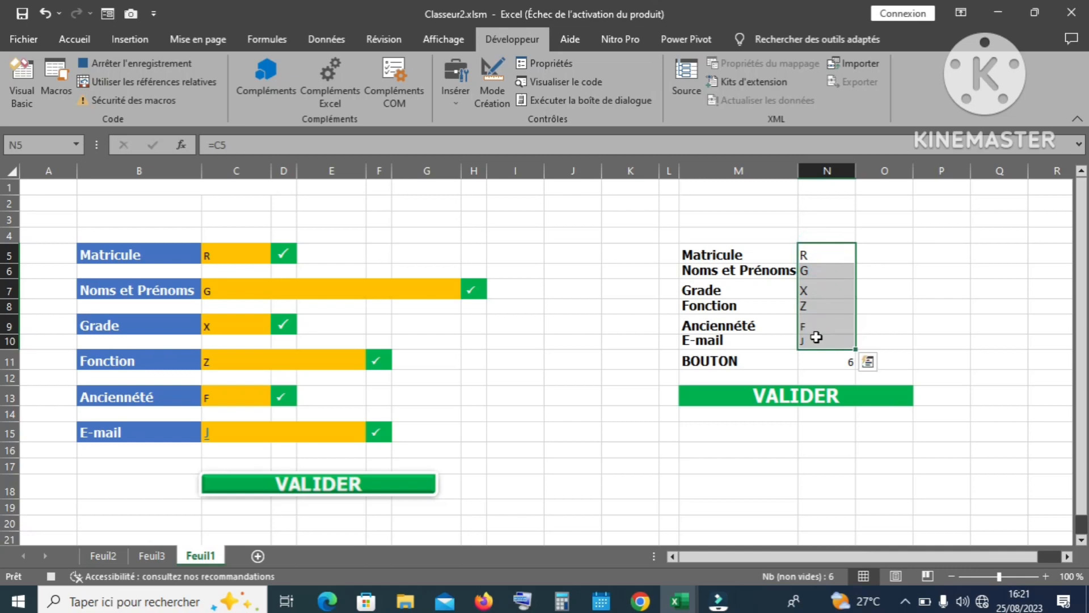
key(ctrl+c)
click(153, 555)
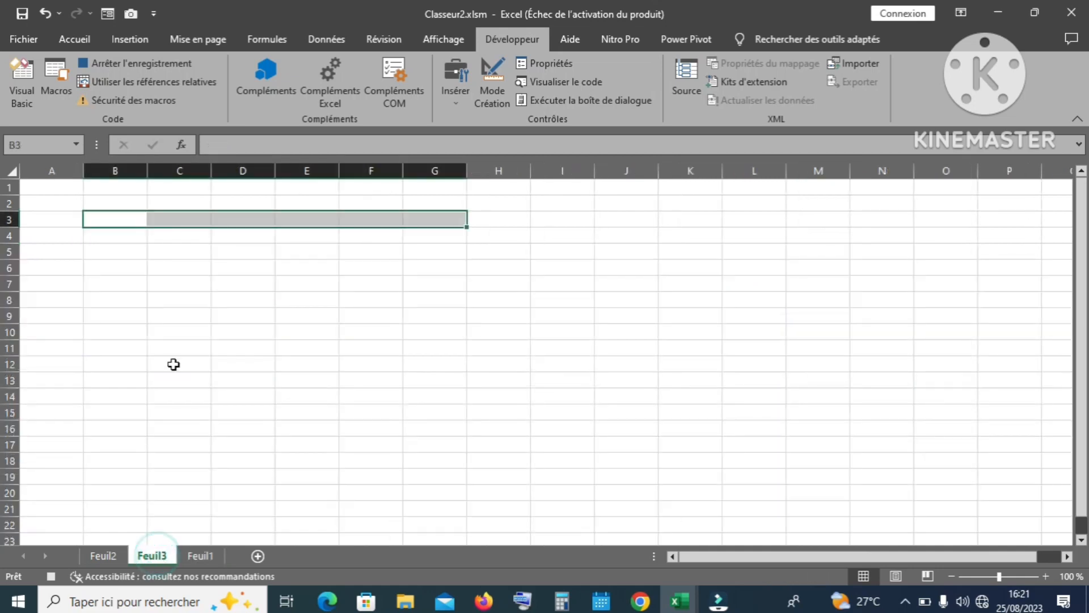
Step: Paste the copied values transposed as values into C5:H5 on Feuil3, then copy that row
click(166, 330)
click(156, 254)
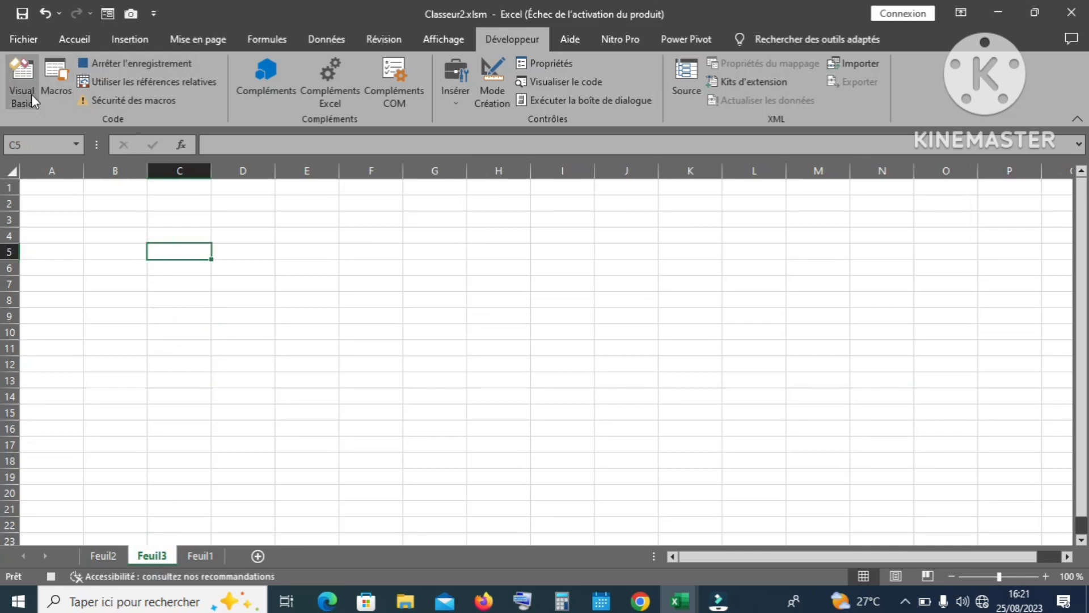
click(62, 37)
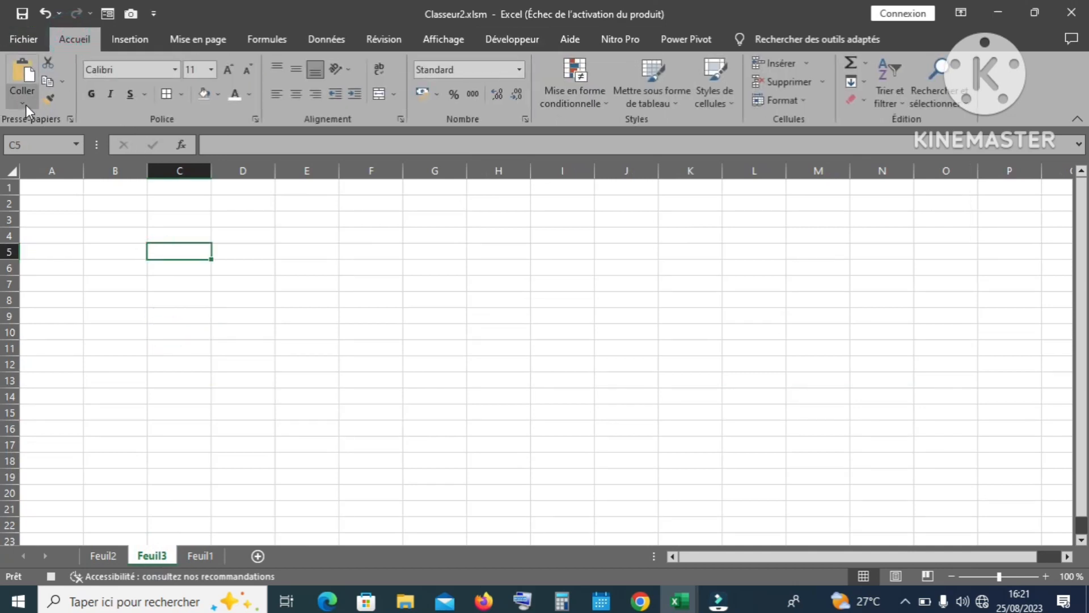
click(26, 104)
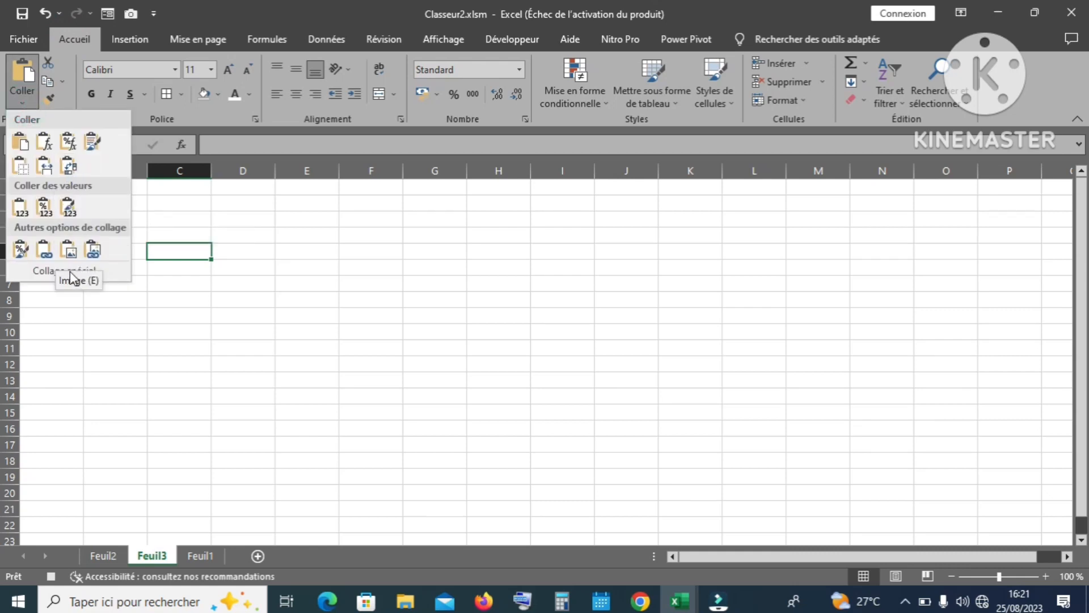
click(43, 272)
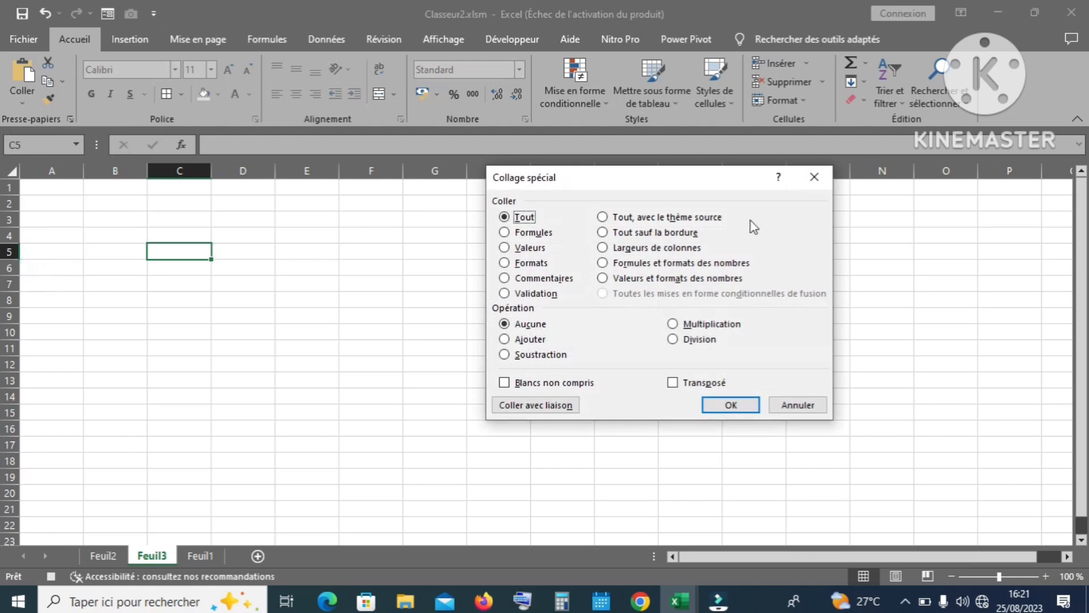
click(504, 248)
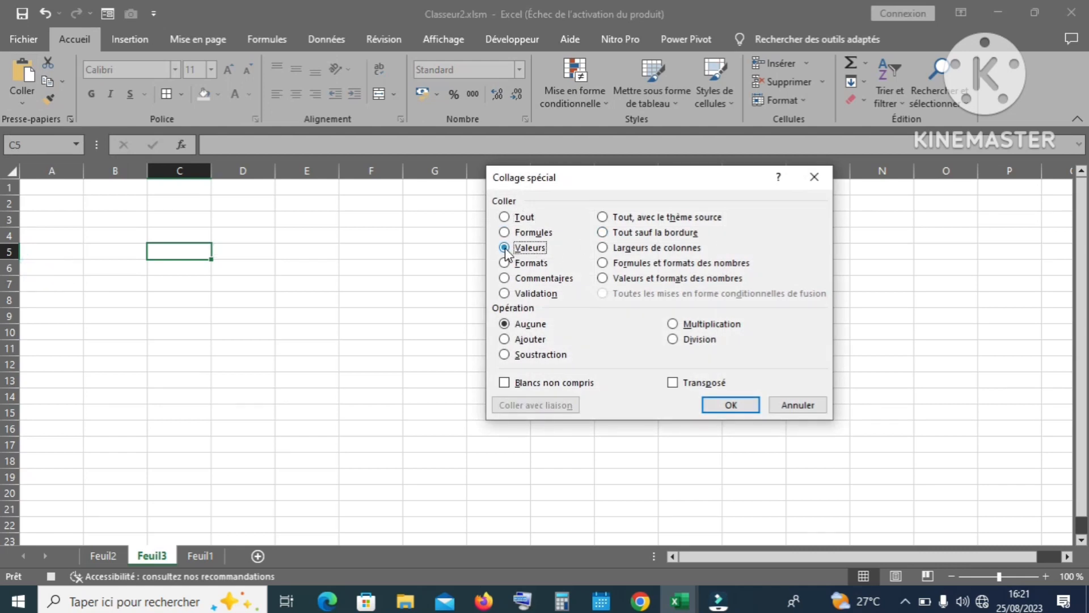
click(672, 382)
click(731, 405)
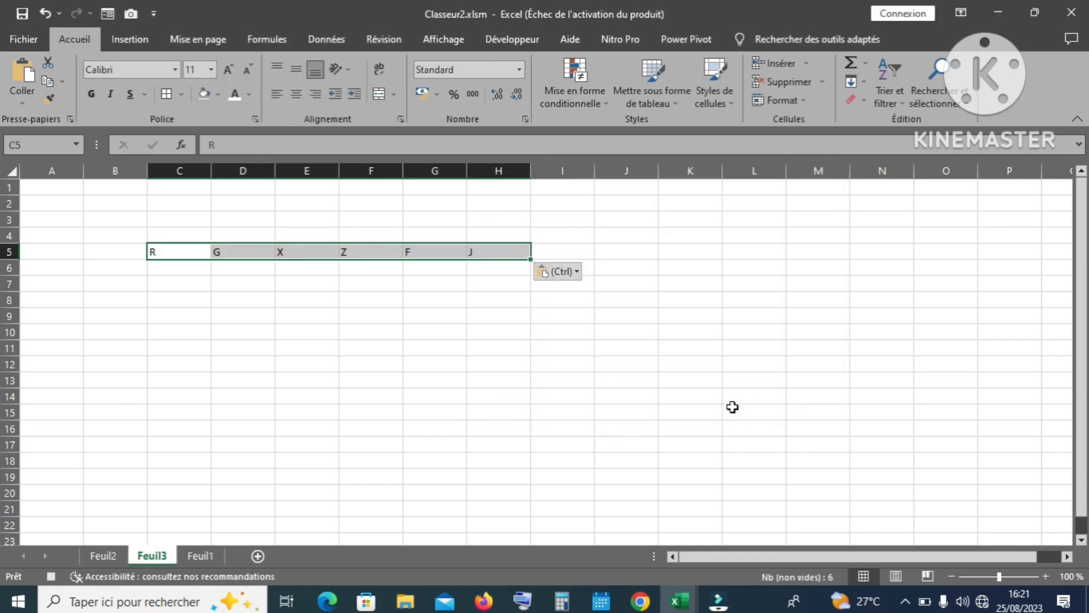
key(ctrl+c)
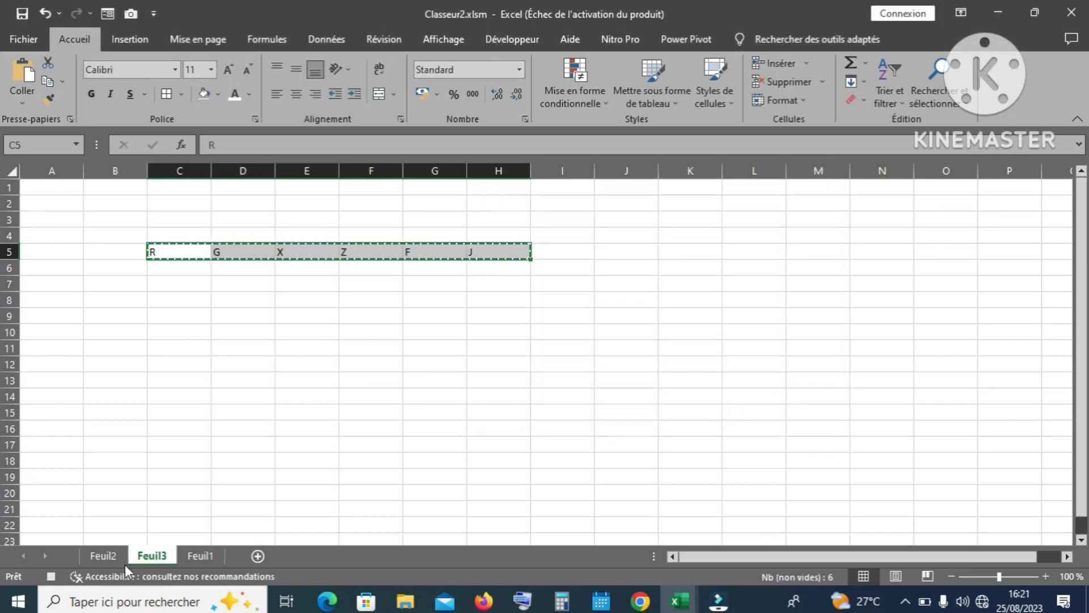
Step: Insert the copied record at A3 of Feuil2, shifting existing cells down
click(107, 555)
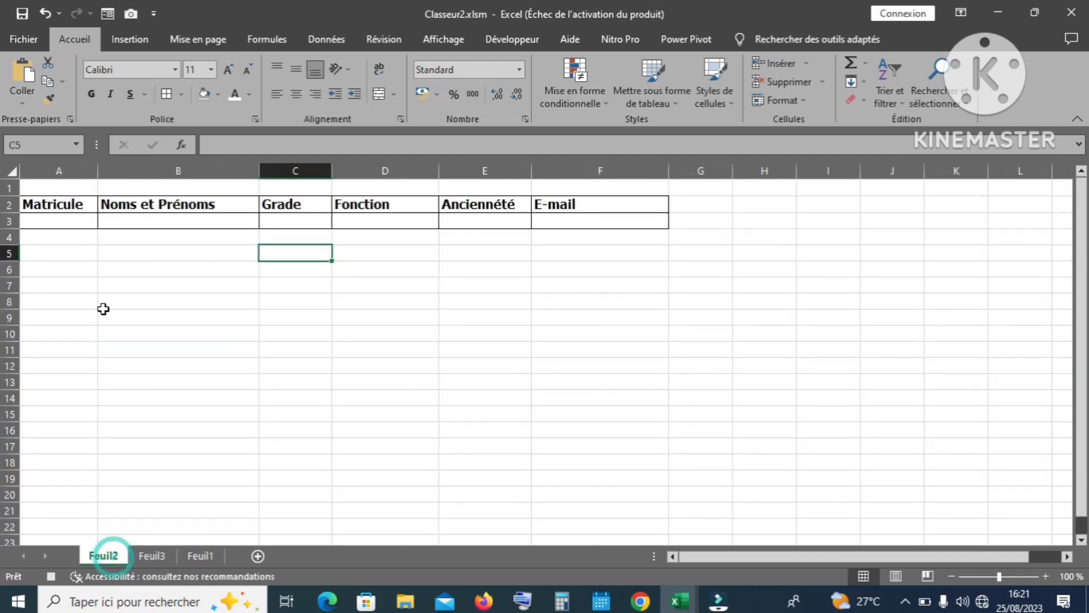
click(39, 221)
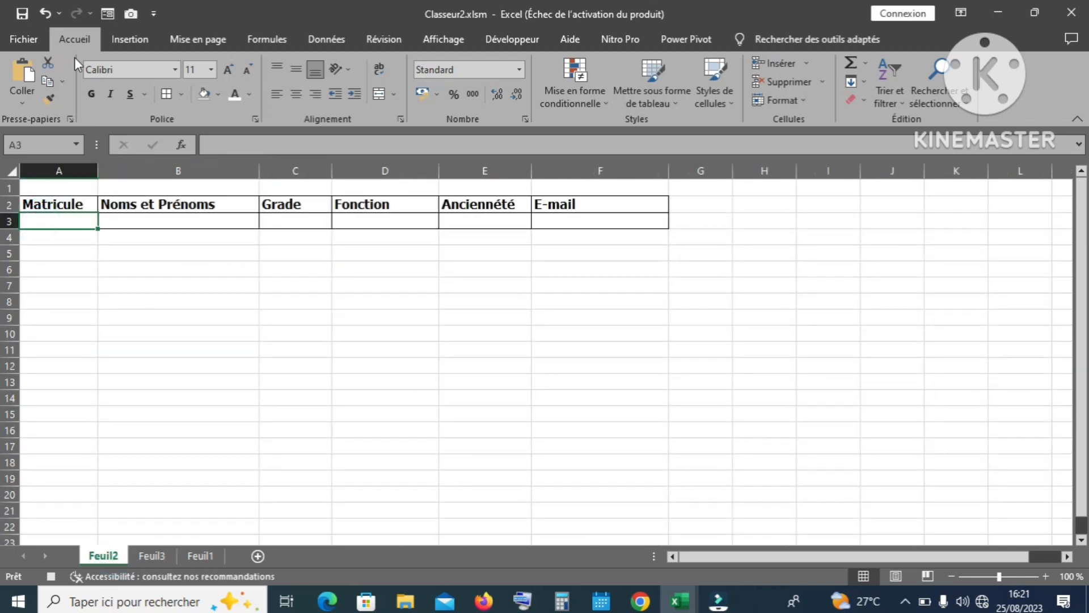
click(808, 56)
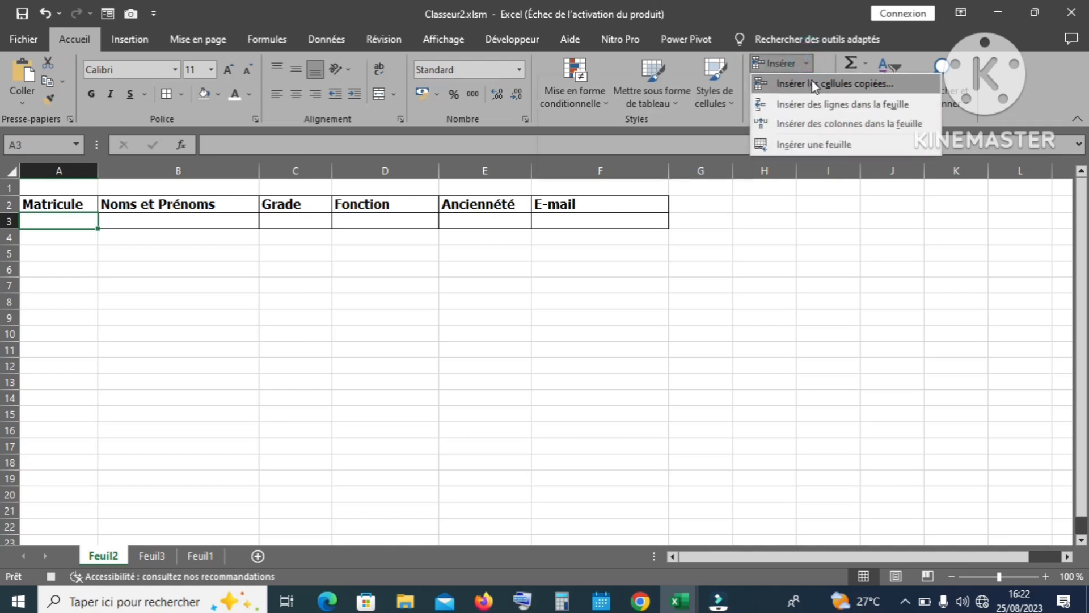
click(812, 84)
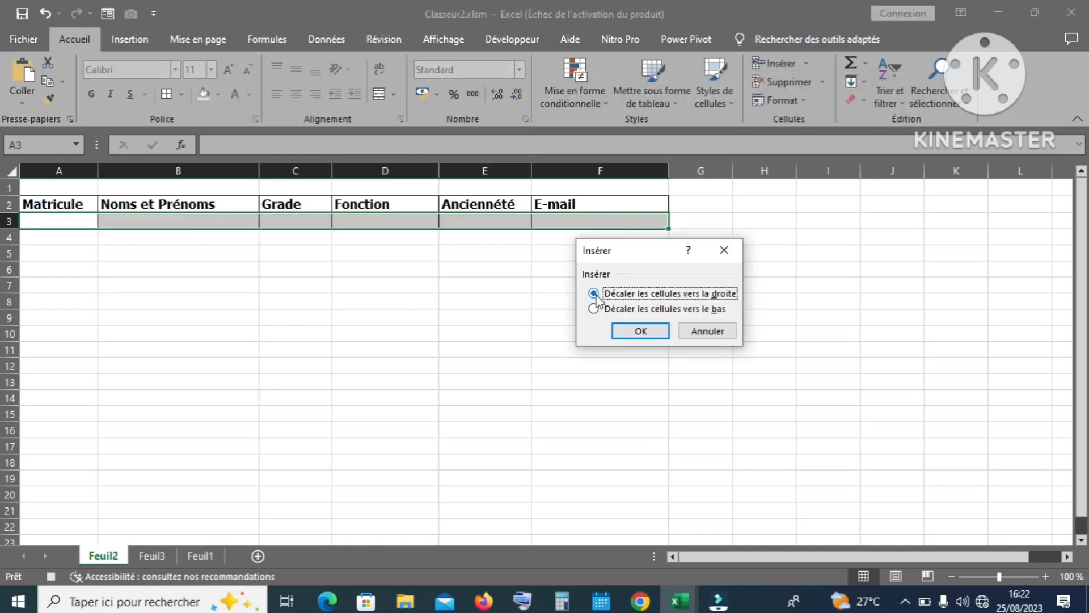
click(594, 308)
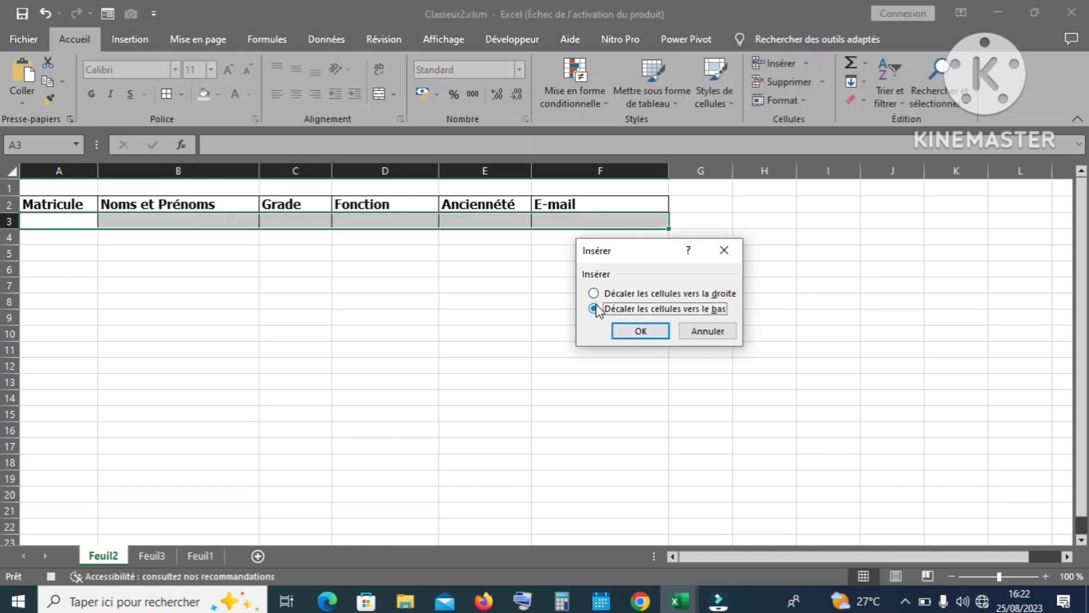
click(639, 330)
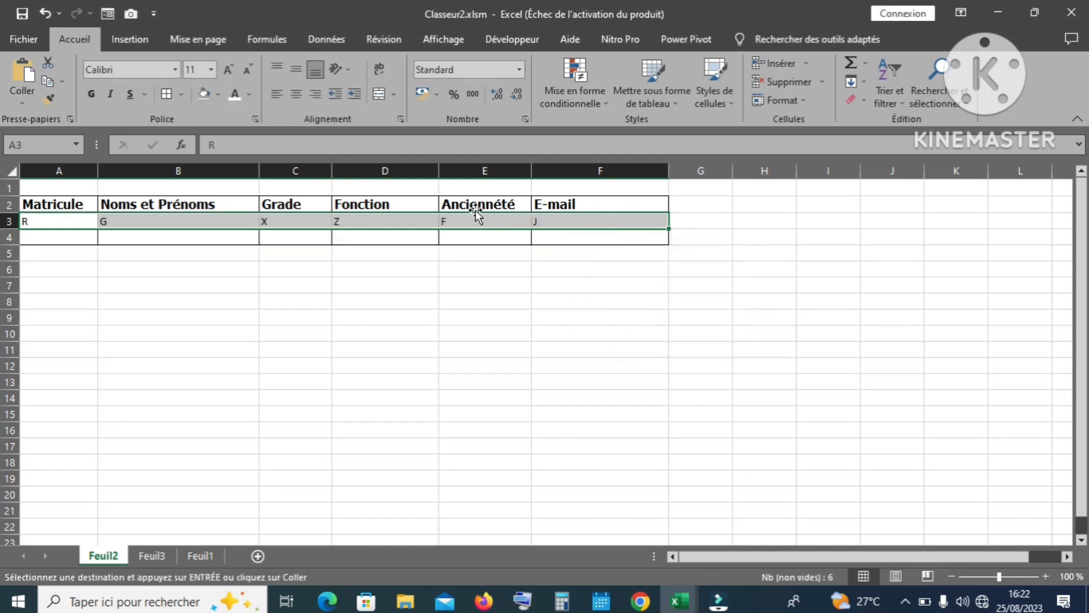
Step: Clear the six Feuil1 entry cells C5, C7, C9, C11, C13 and C15
click(198, 556)
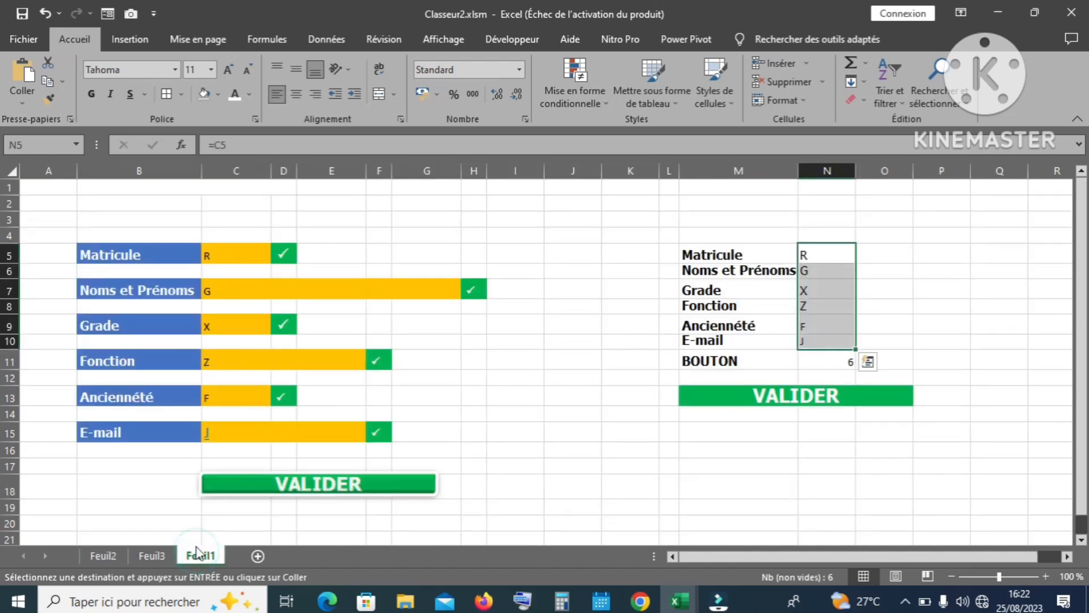
click(247, 253)
ctrl+click(227, 285)
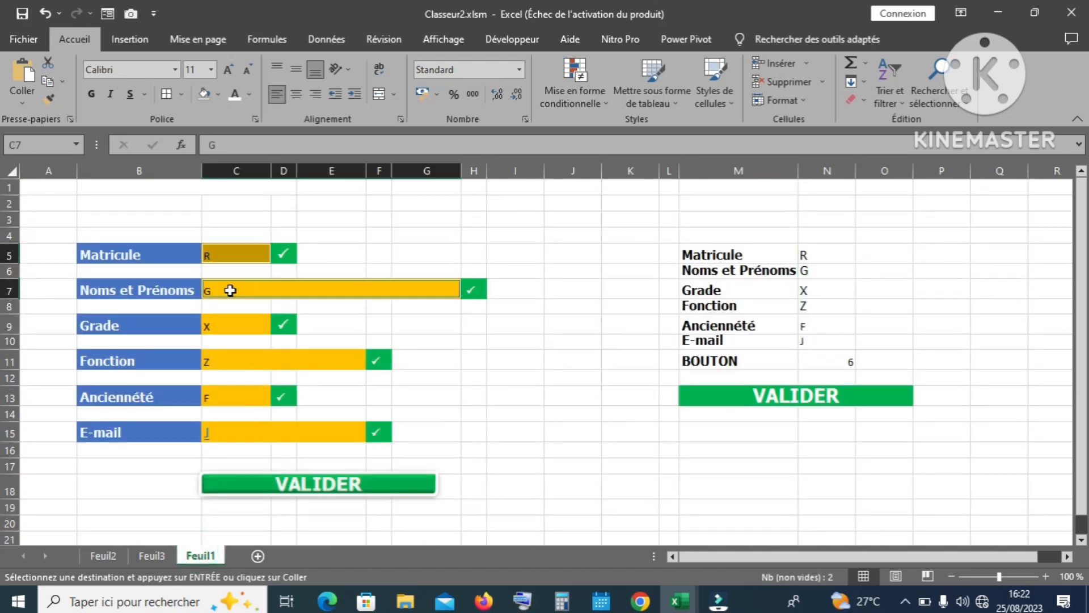
ctrl+click(226, 325)
ctrl+click(227, 361)
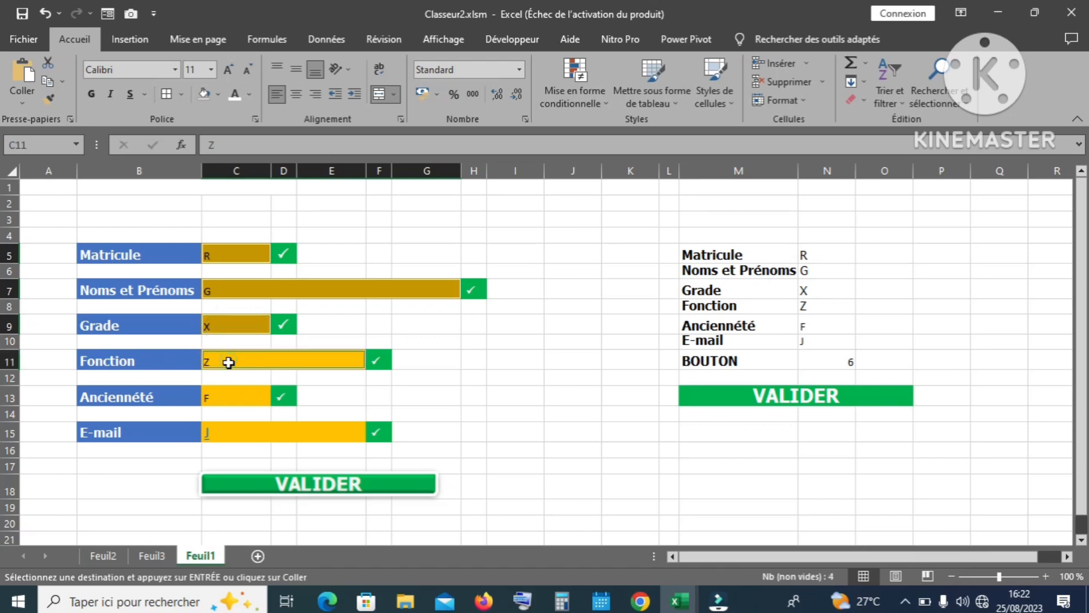
ctrl+click(229, 395)
ctrl+click(245, 429)
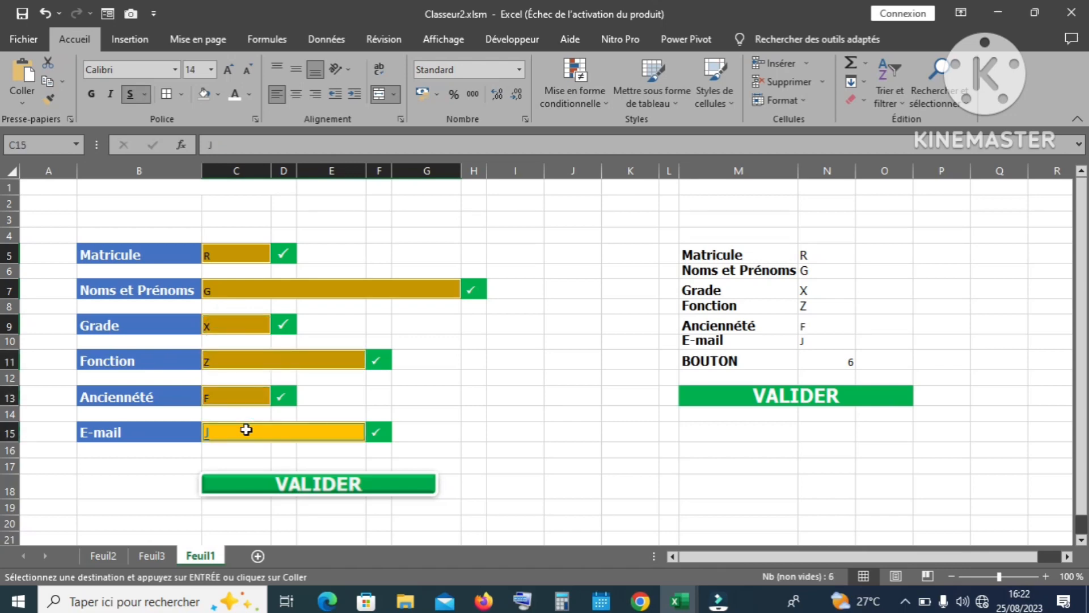
key(Delete)
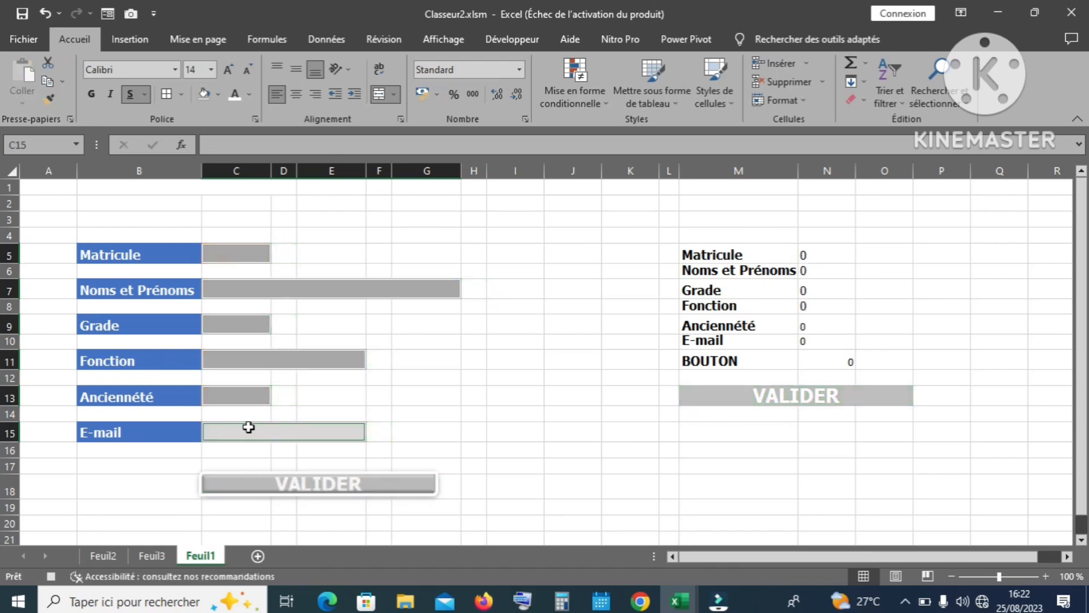
Step: Stop the Macro2 recording
click(247, 258)
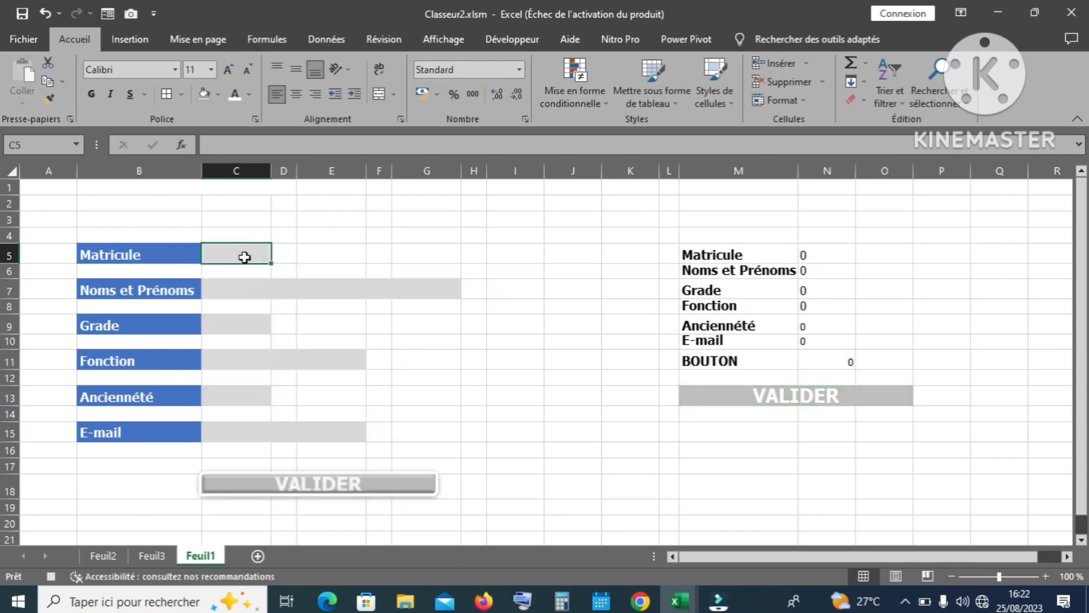
click(513, 41)
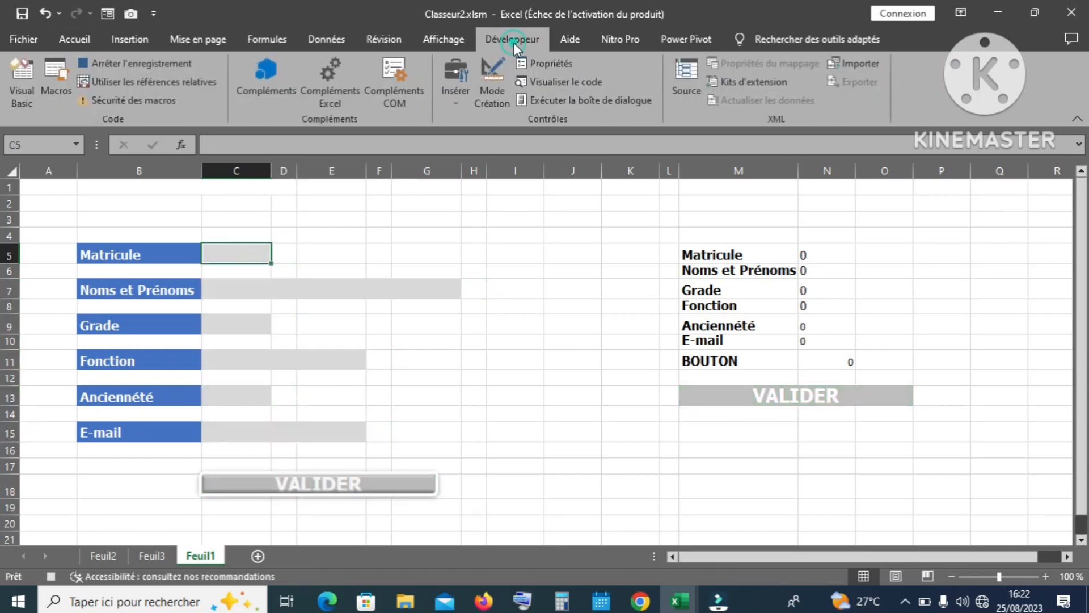
click(161, 64)
Step: Assign Macro2 to the VALIDER picture, then view the Feuil2 record table
click(517, 424)
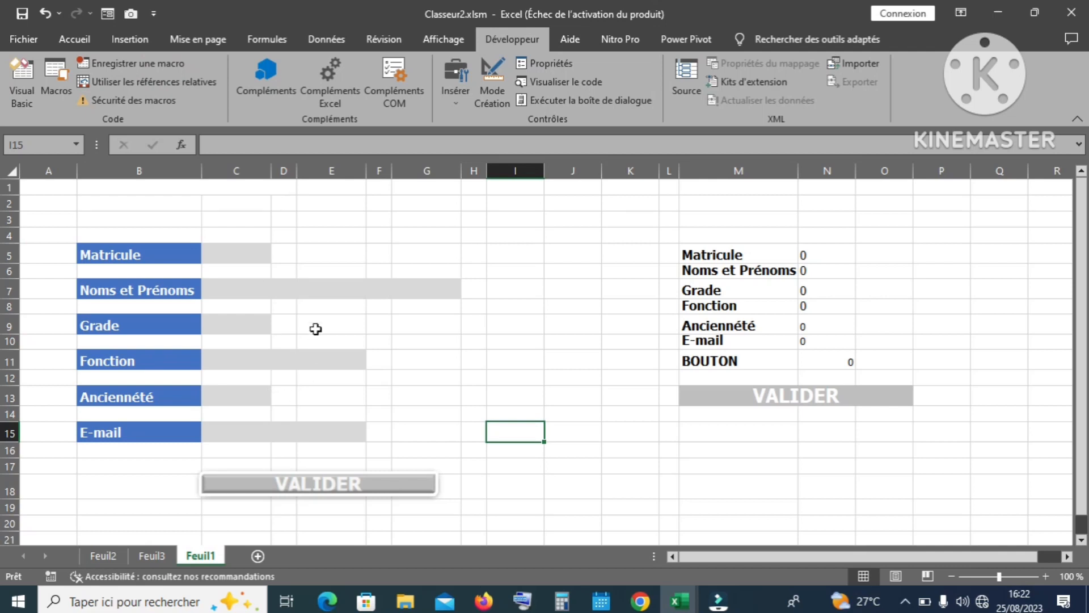
right_click(364, 478)
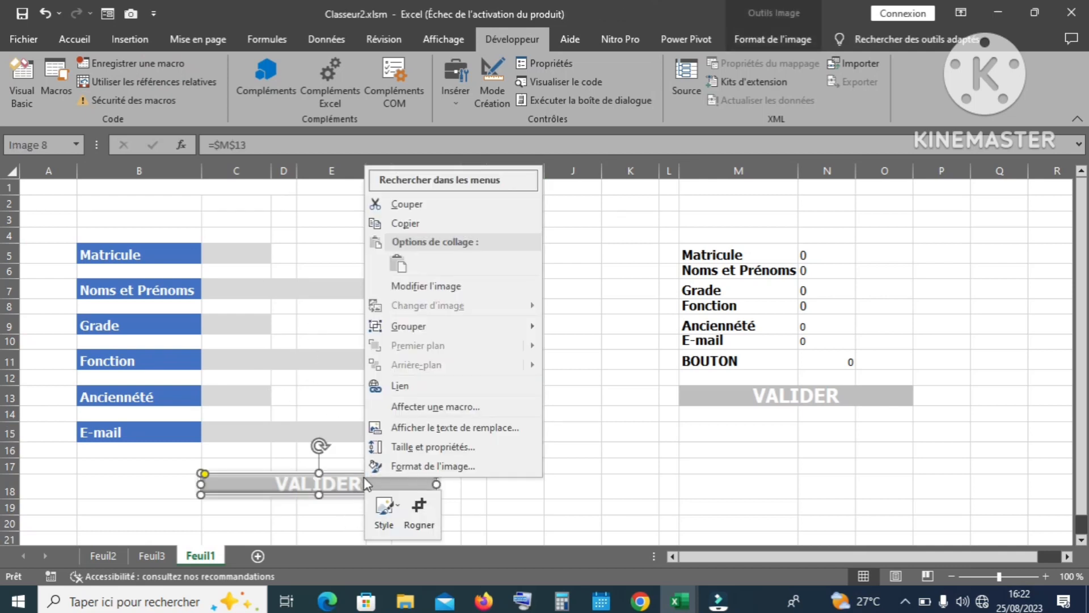
click(412, 407)
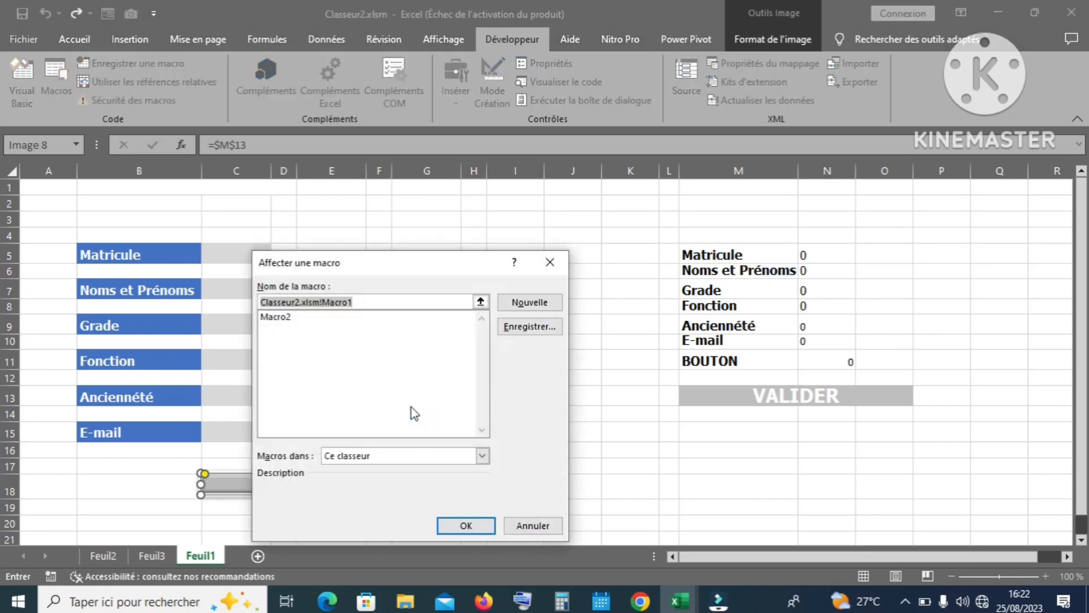
click(283, 317)
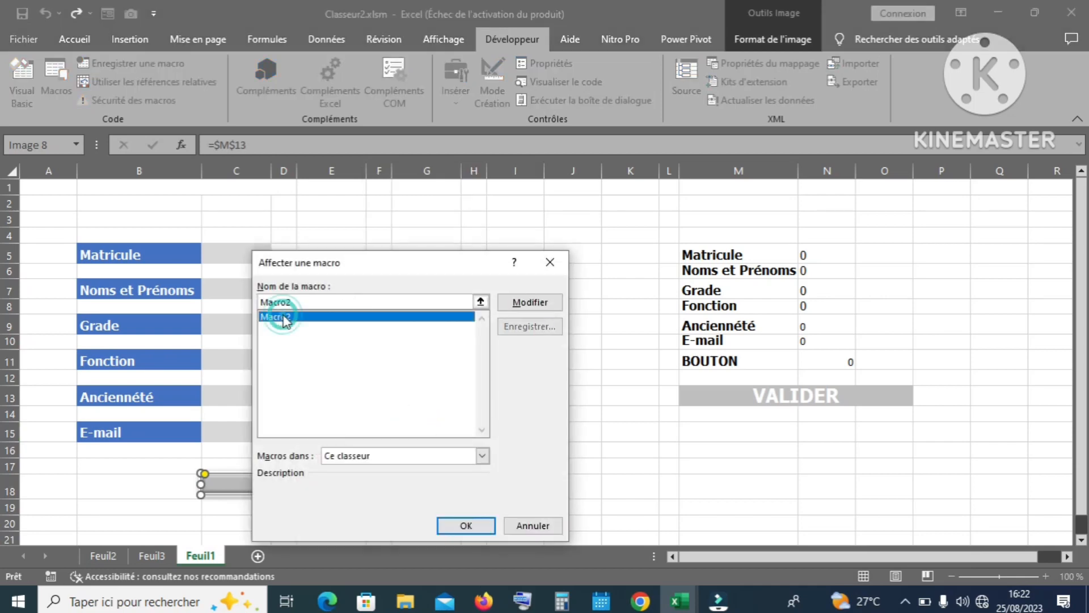
click(473, 528)
click(519, 468)
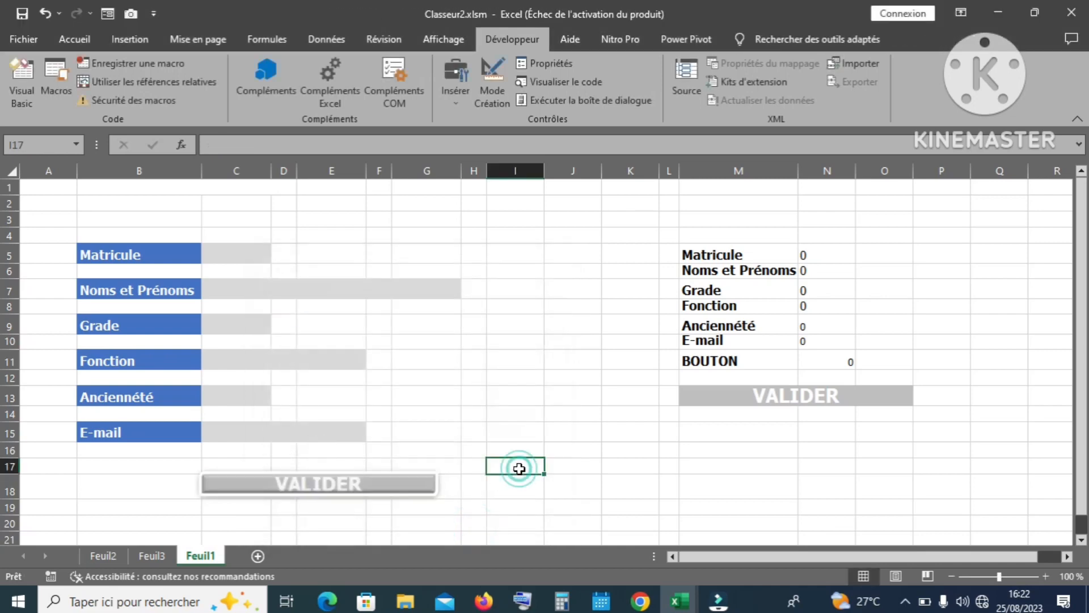
click(115, 555)
click(288, 353)
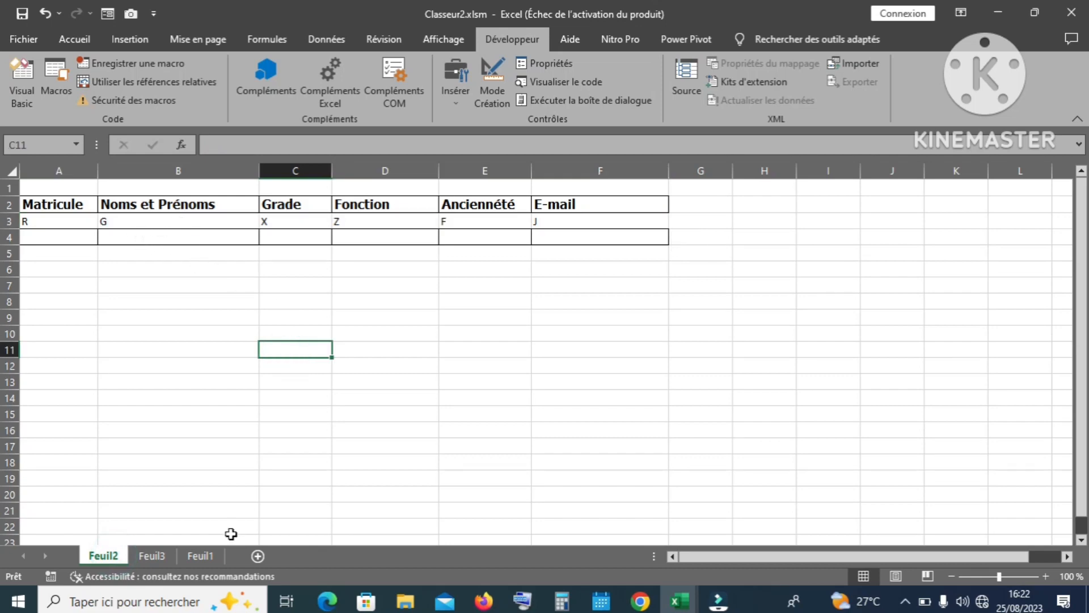
Step: Enter the nurse's matricule and name in C5 and C7, removing a stray µ from the name
click(201, 554)
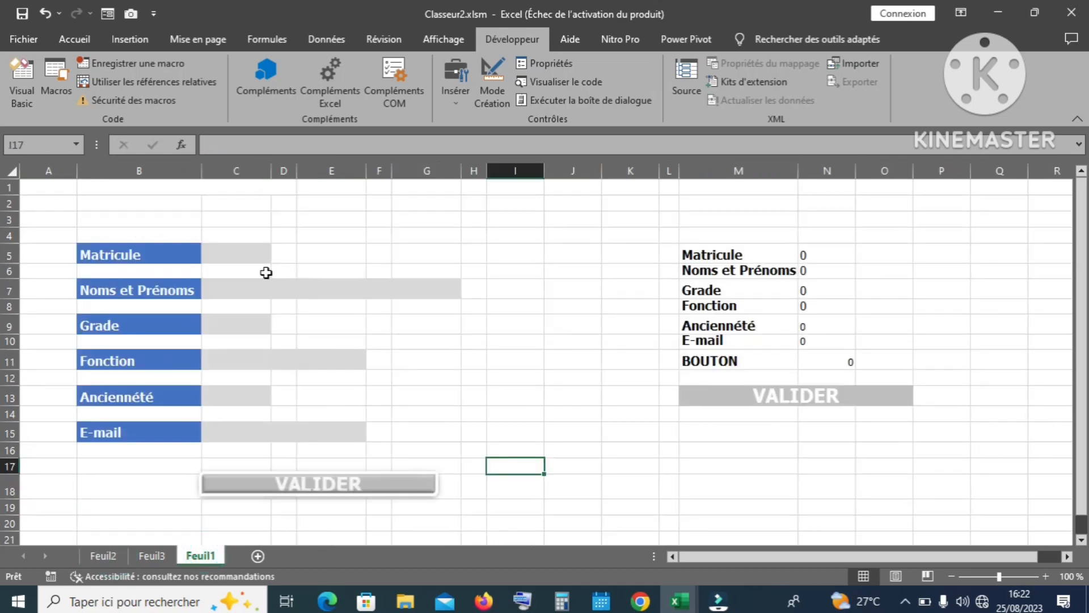
click(241, 257)
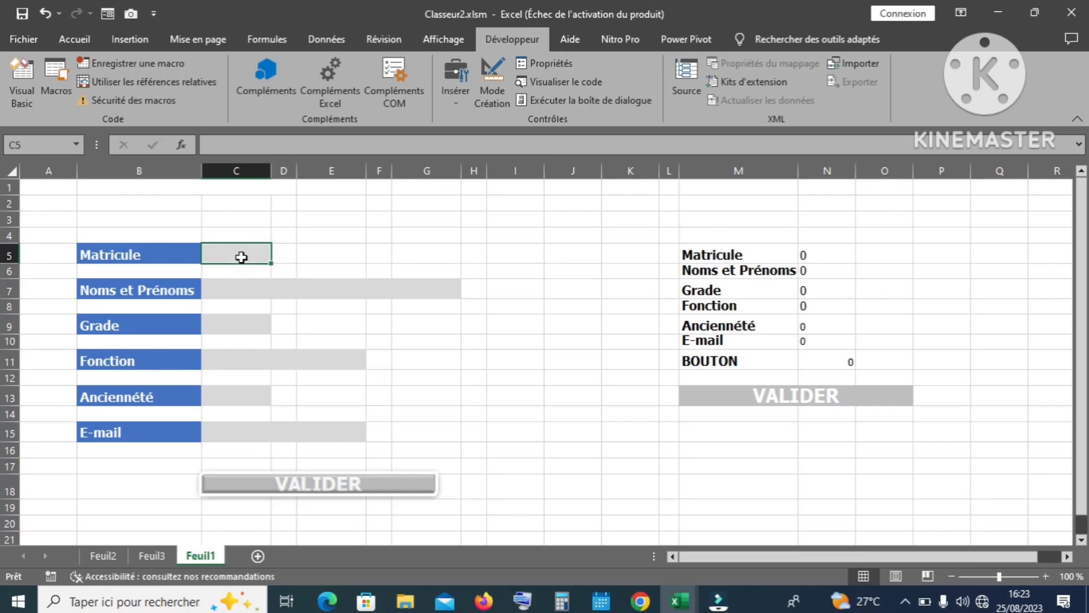
text(K)
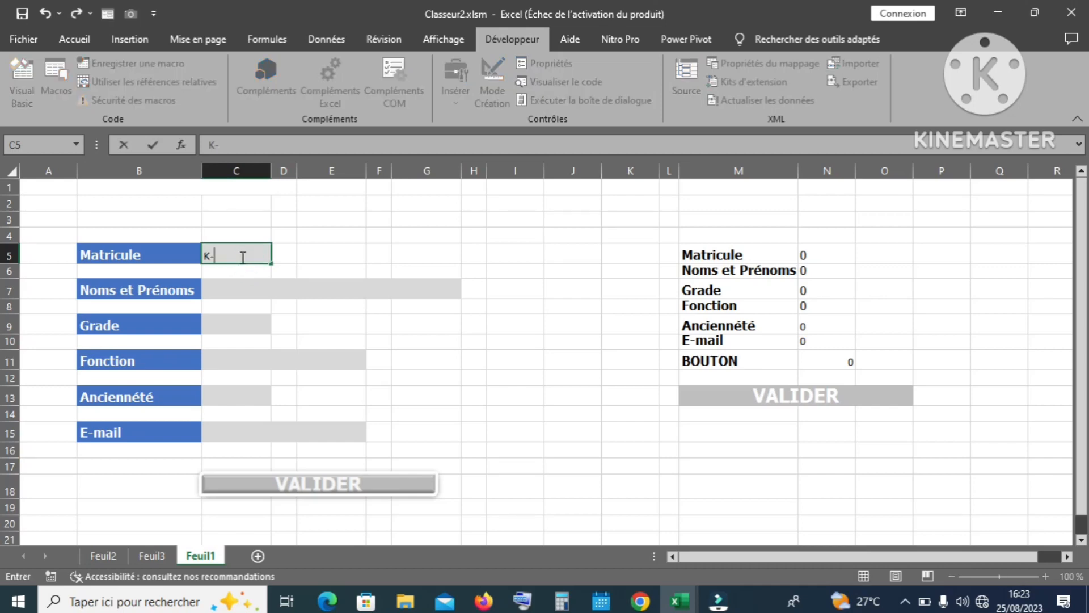
text(-09384)
key(Return)
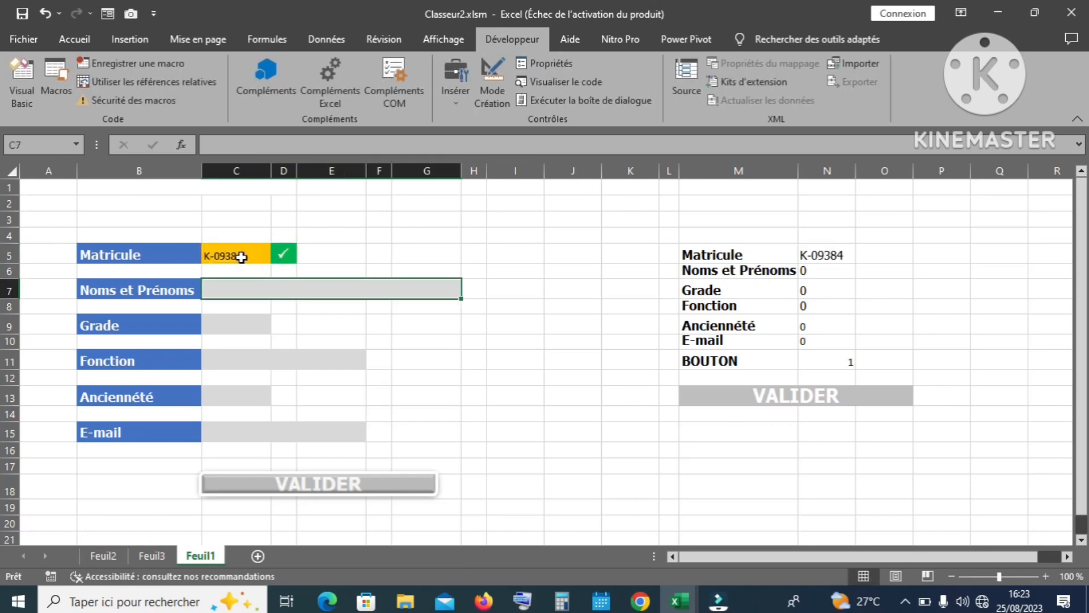
text(PAPAµ)
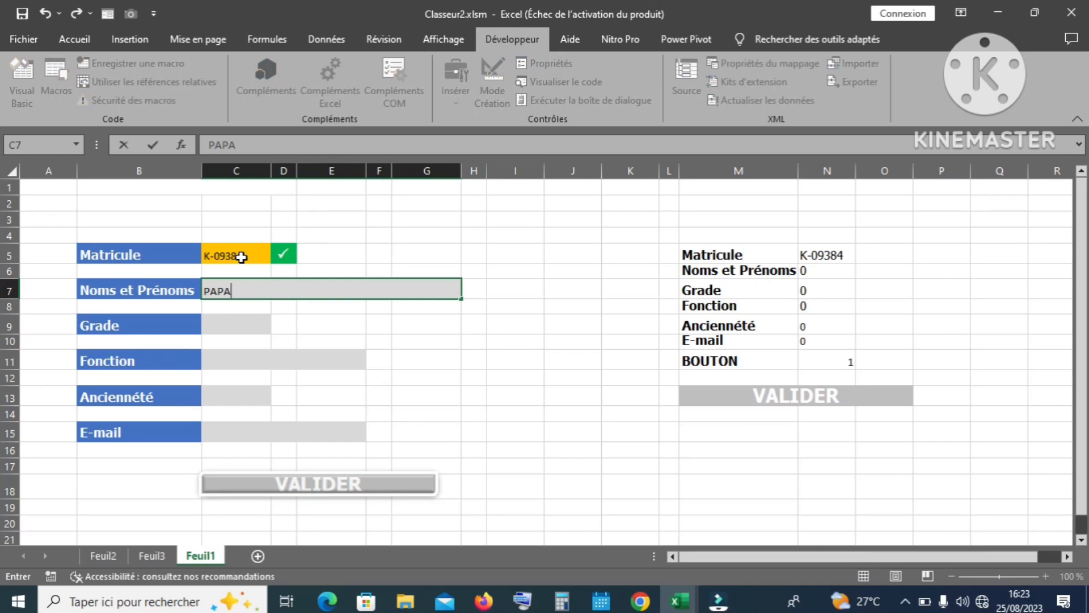
key(Return)
key(Up)
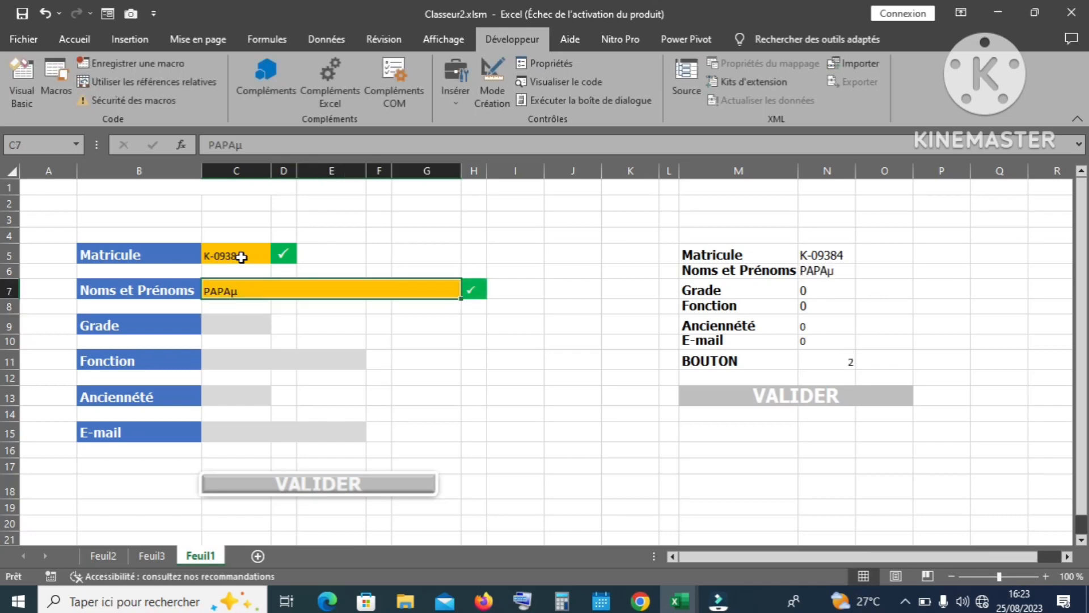
click(254, 149)
key(BackSpace)
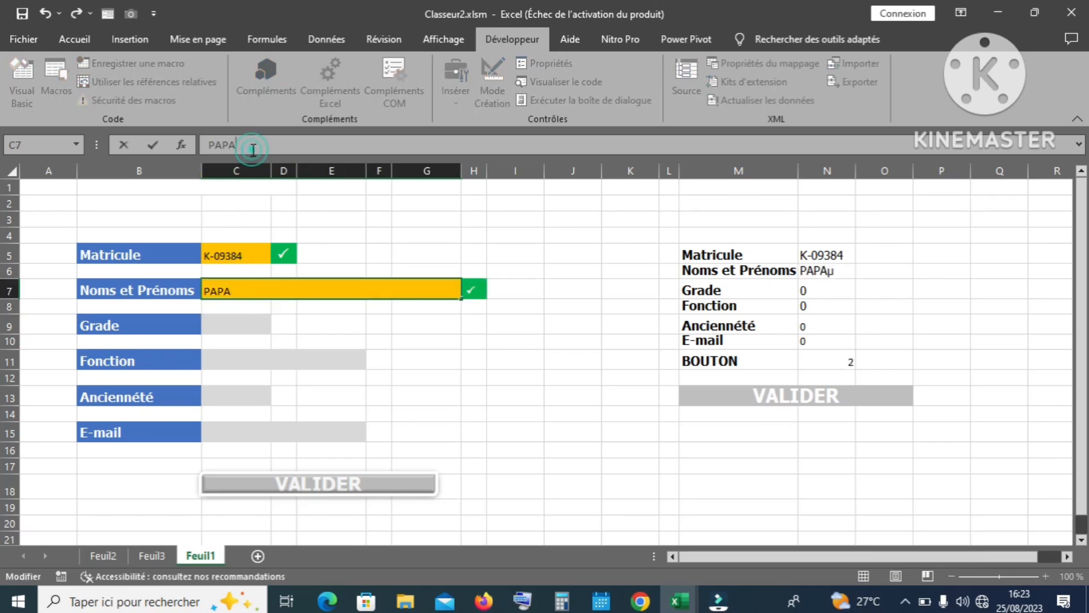
key(Return)
key(Return)
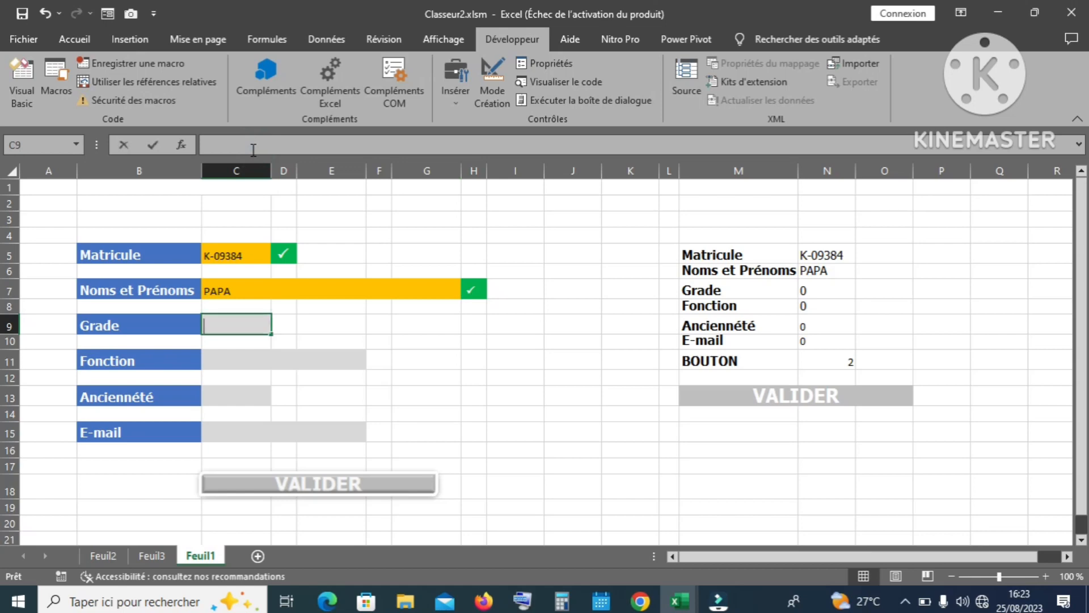
Step: Fill Grade IDEP, Fonction Infirmier, Ancienneté 3 ans and the nurse's e-mail address
text(IDEP)
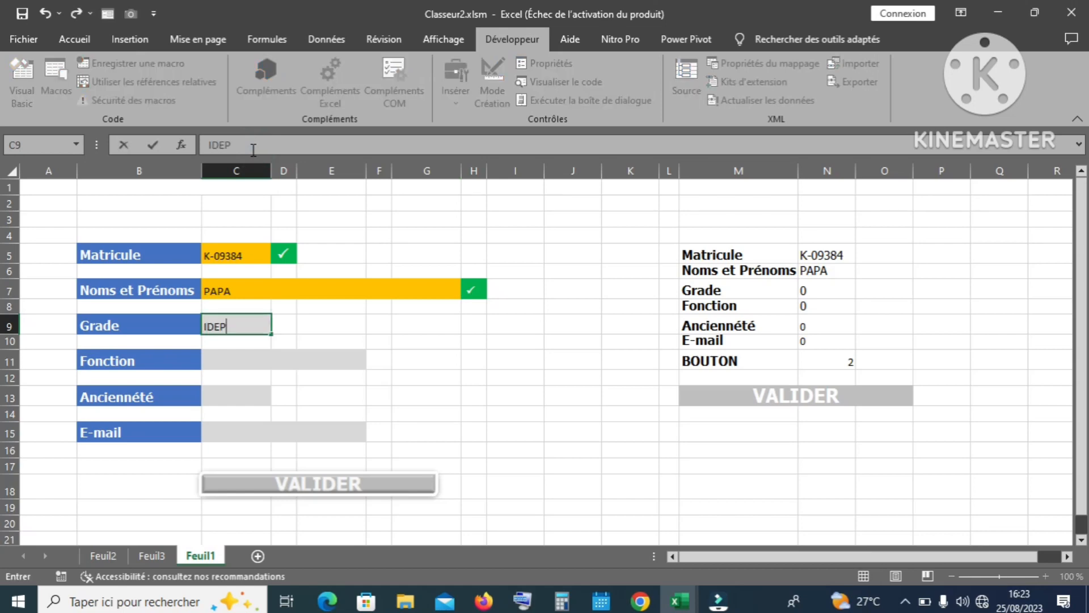
key(Return)
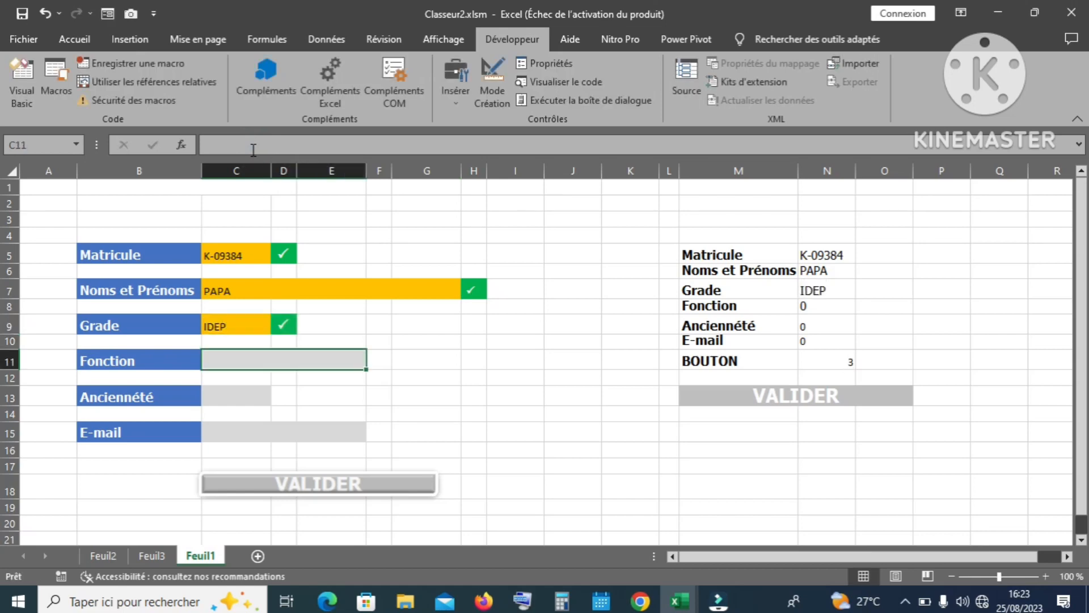
text(Inf)
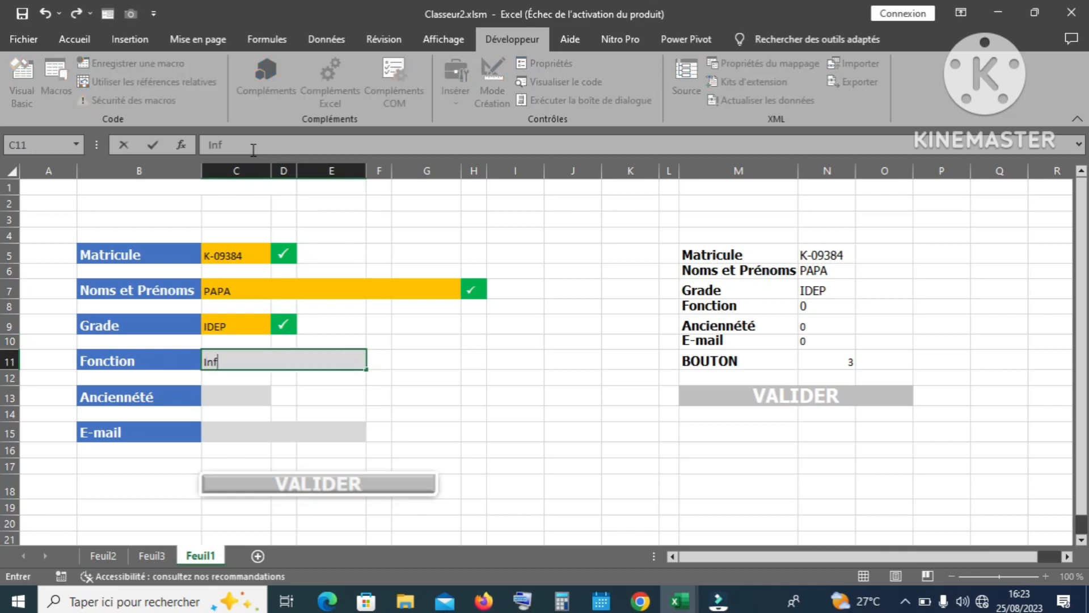
text(irmier)
key(Return)
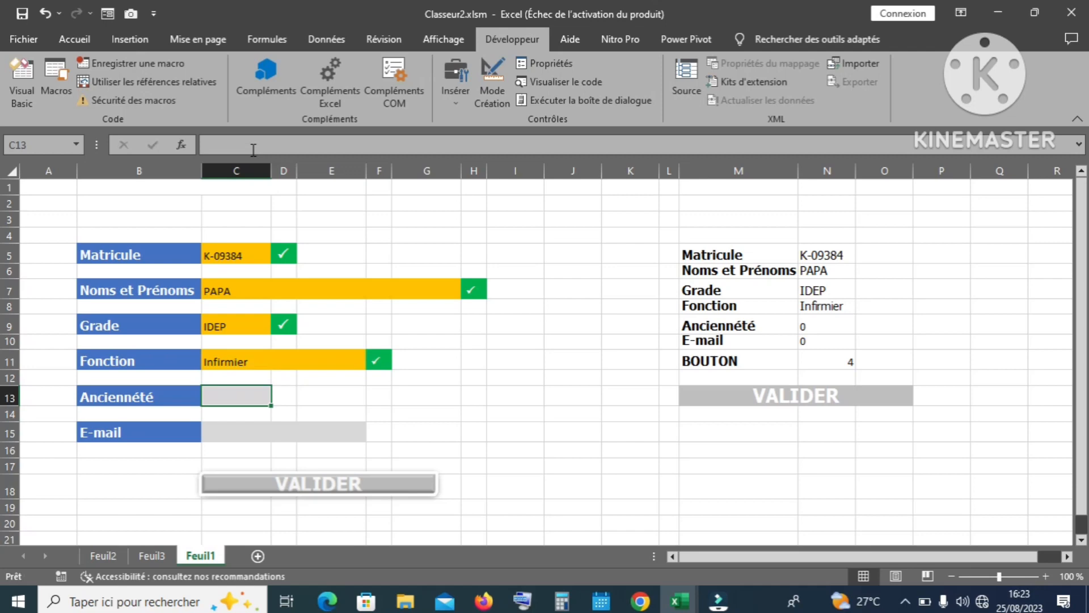
text(3)
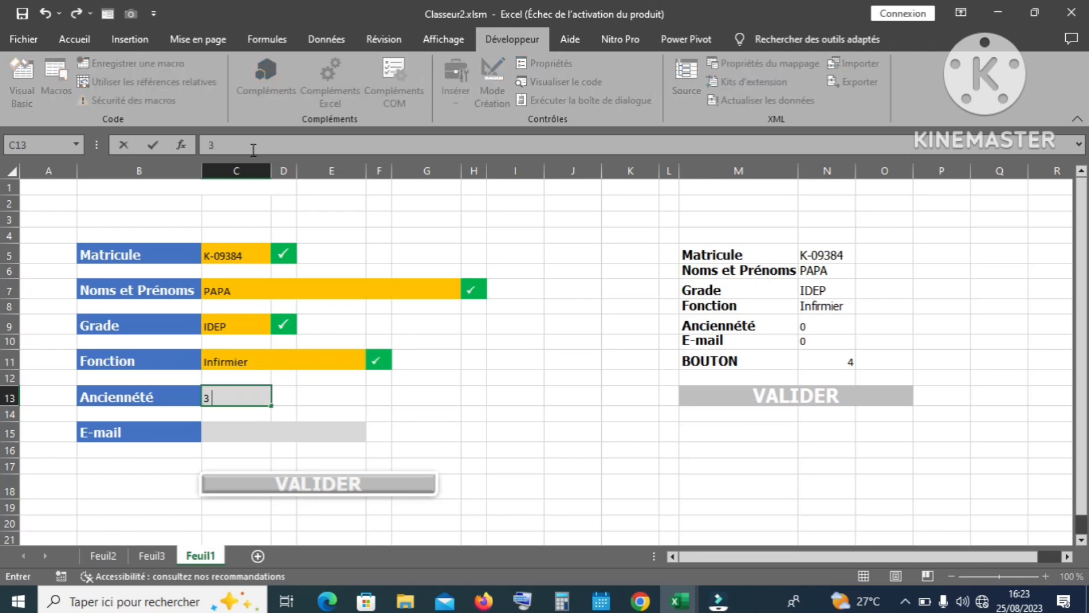
text( ans)
key(Return)
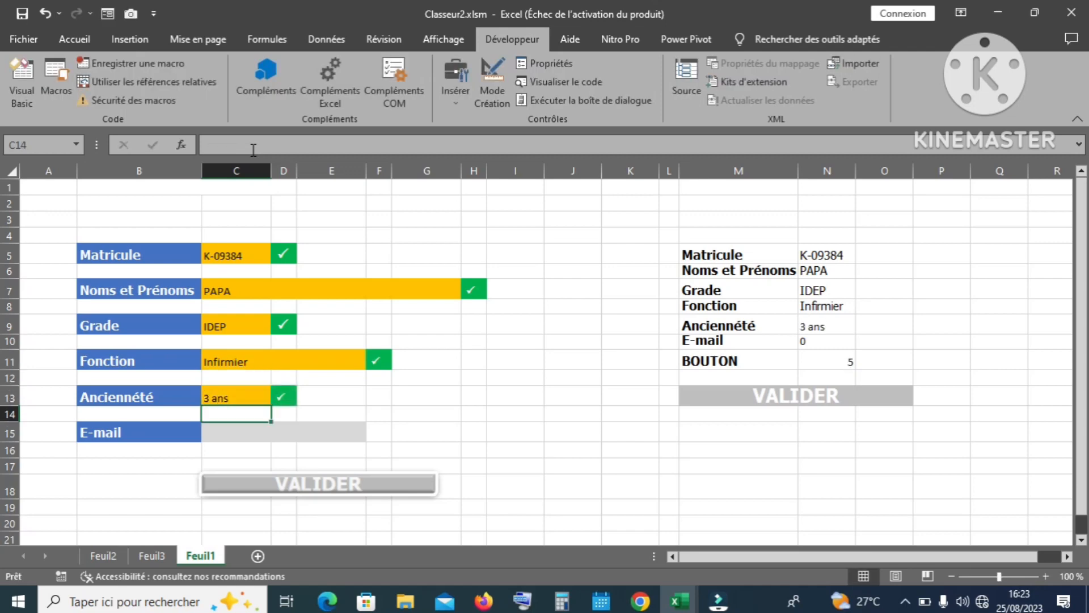
key(Down)
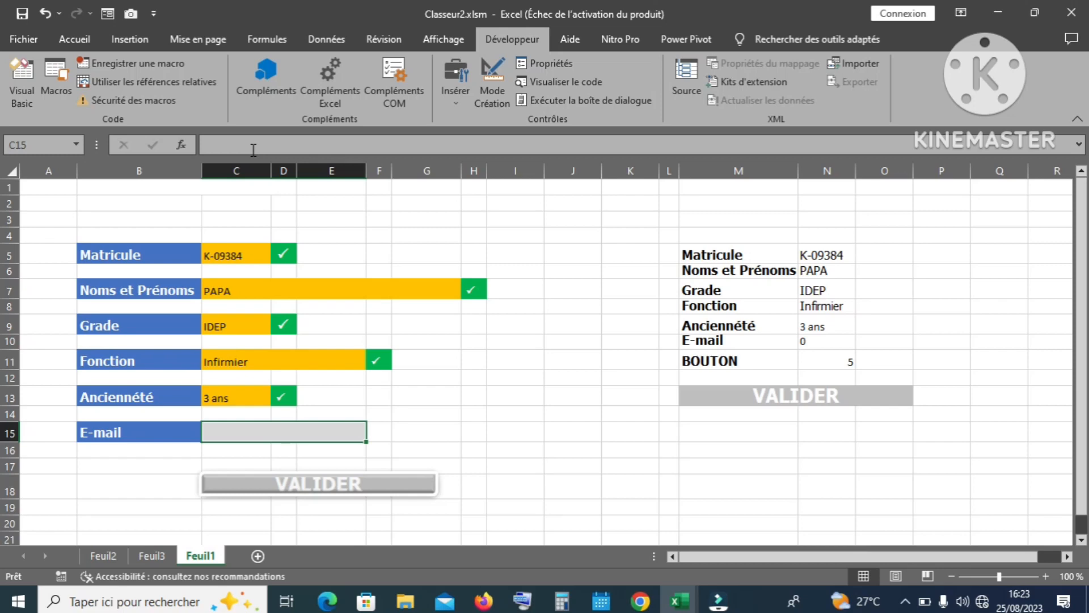
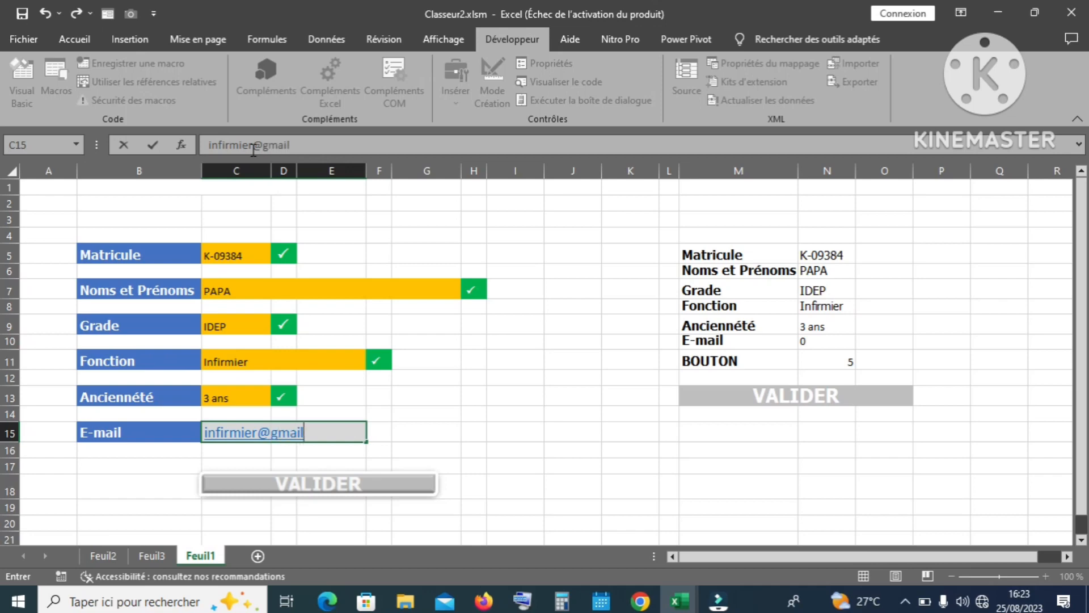
key(Return)
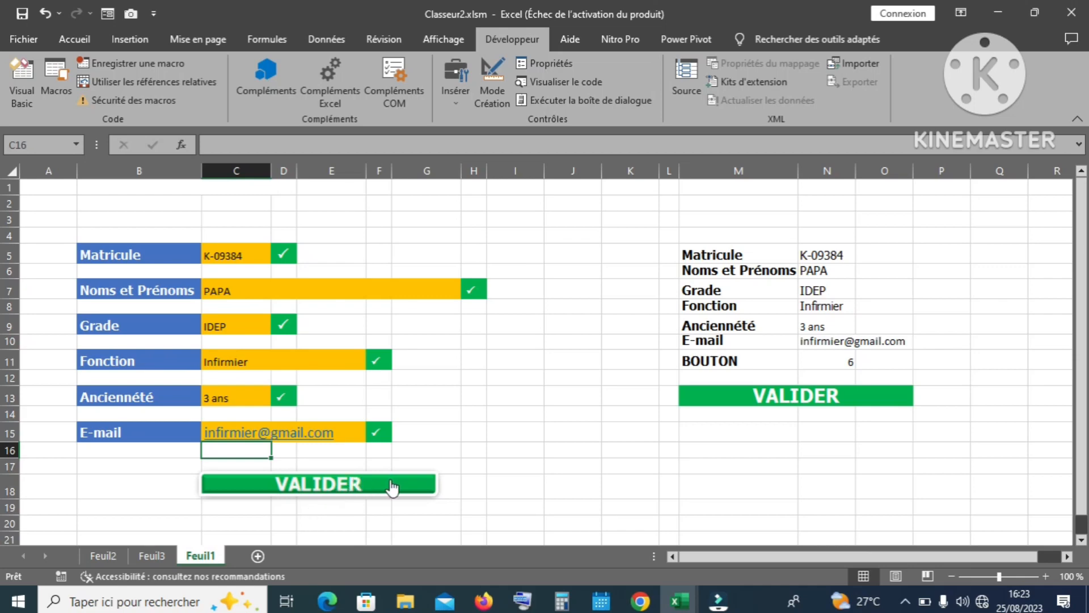
Step: Submit the nurse's record with VALIDER and confirm it appears in the Feuil2 table
click(102, 558)
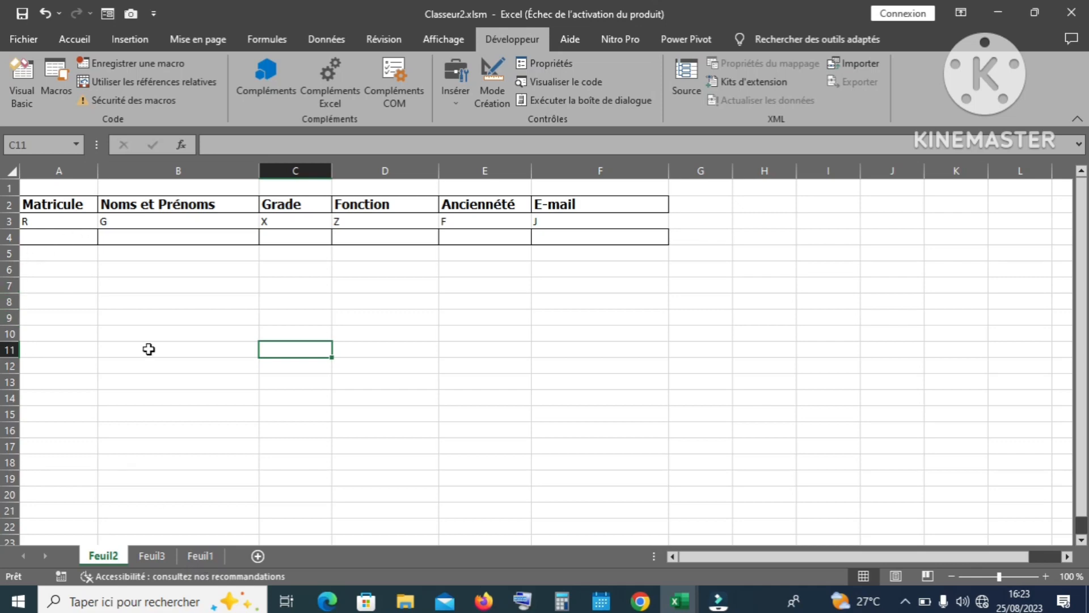
click(201, 555)
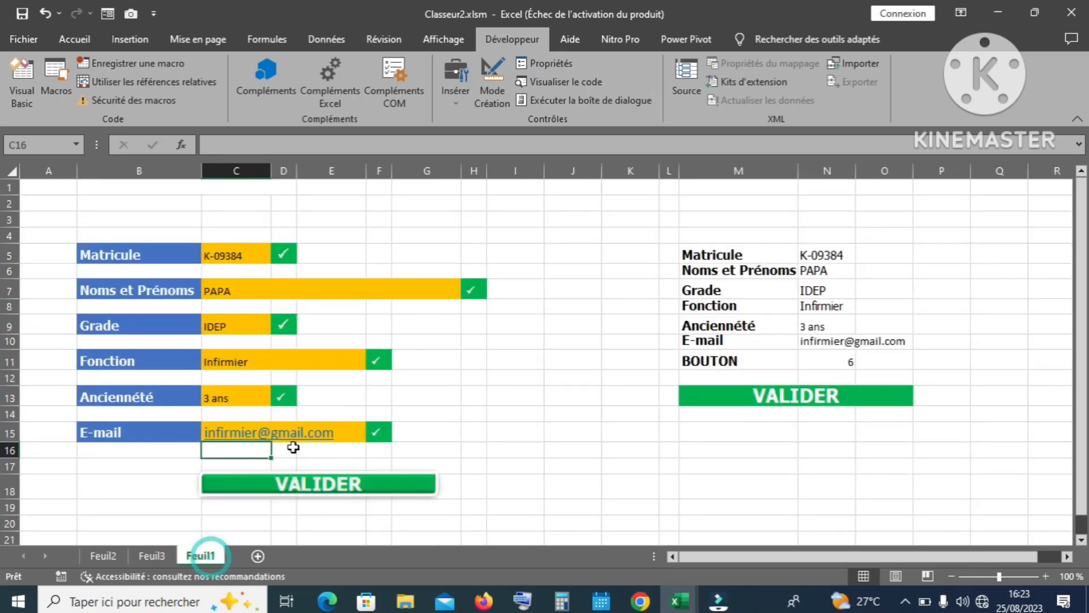
click(322, 487)
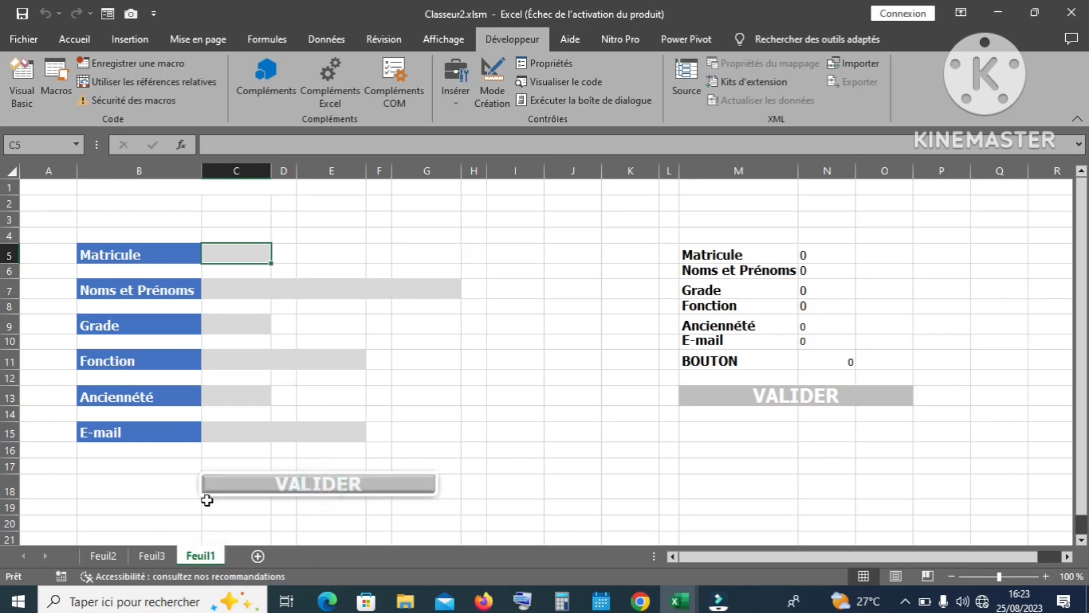
click(104, 555)
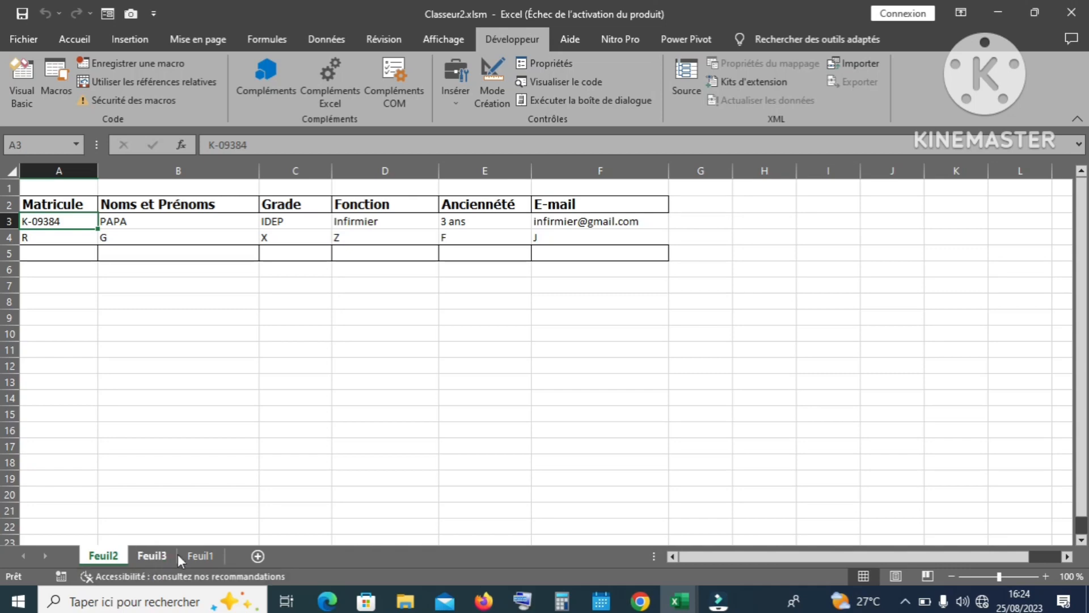
click(200, 556)
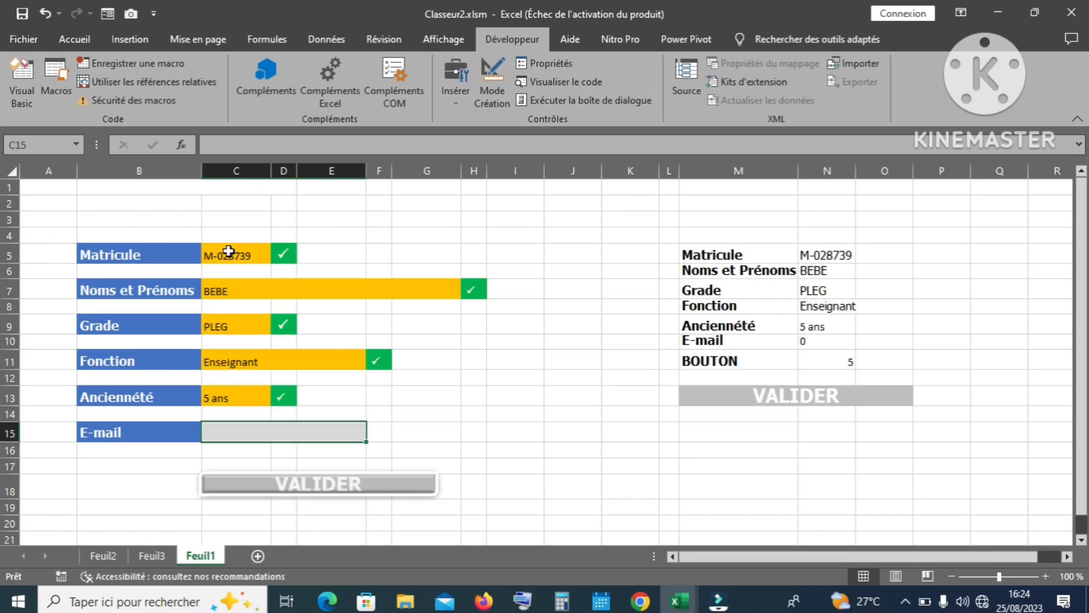
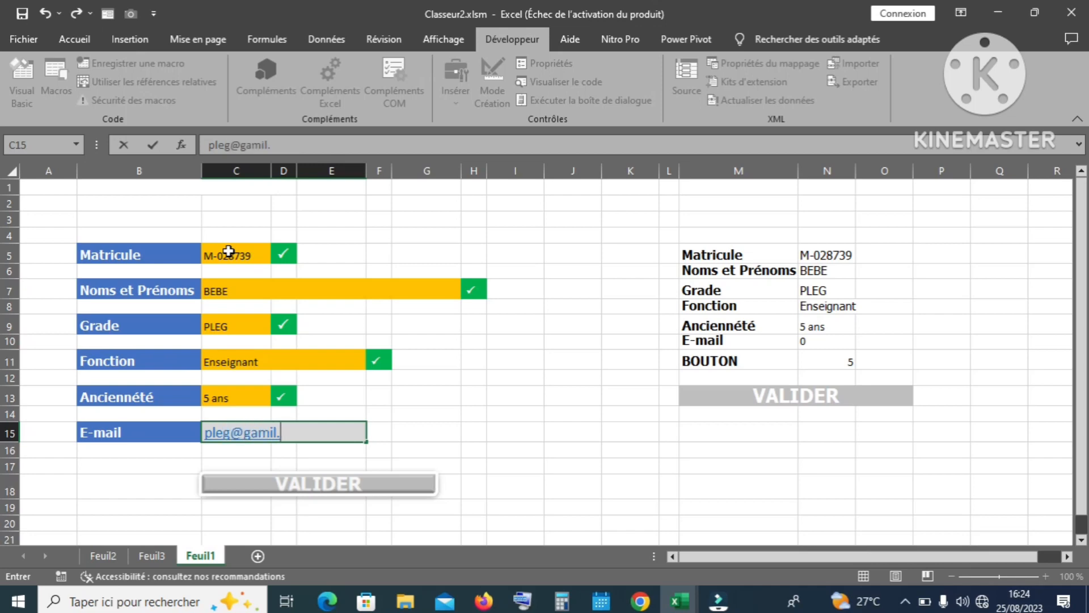
Step: Enter the teacher's e-mail, submit via VALIDER, and check the new PLEG row on Feuil2
key(Return)
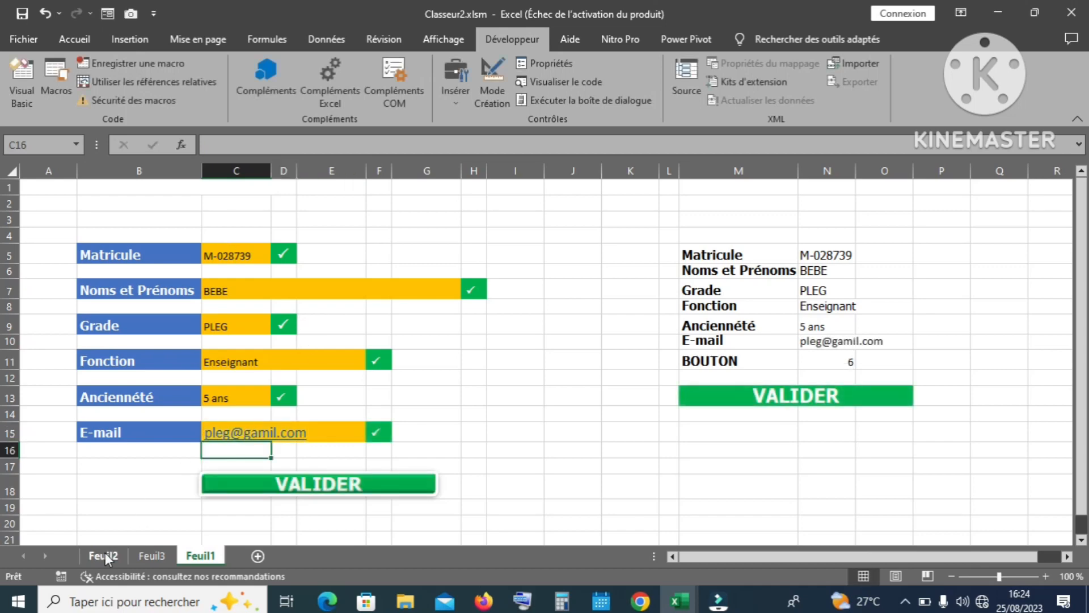
click(103, 556)
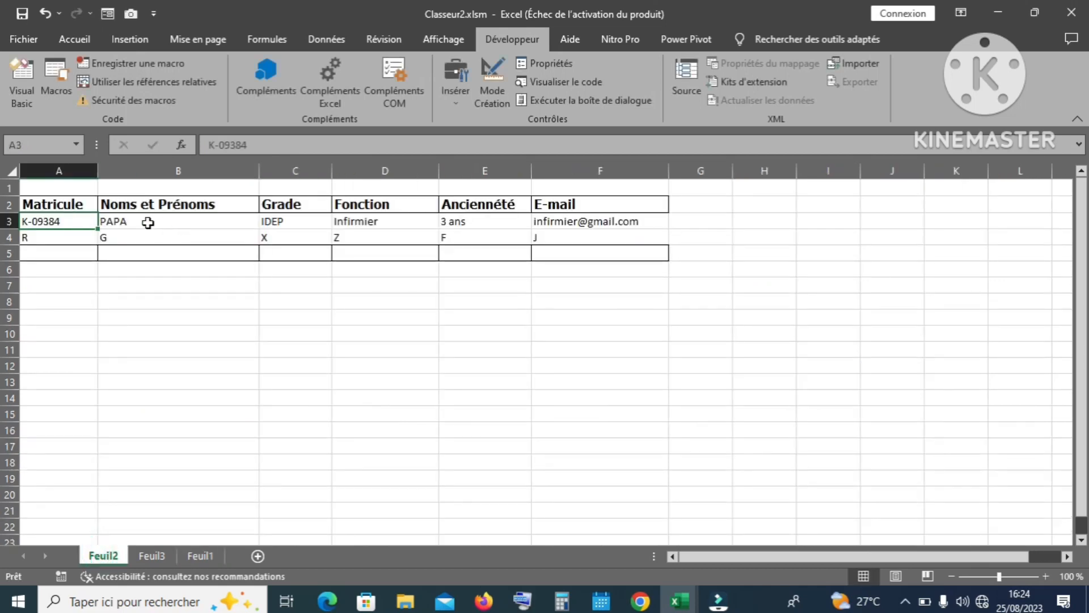
click(202, 558)
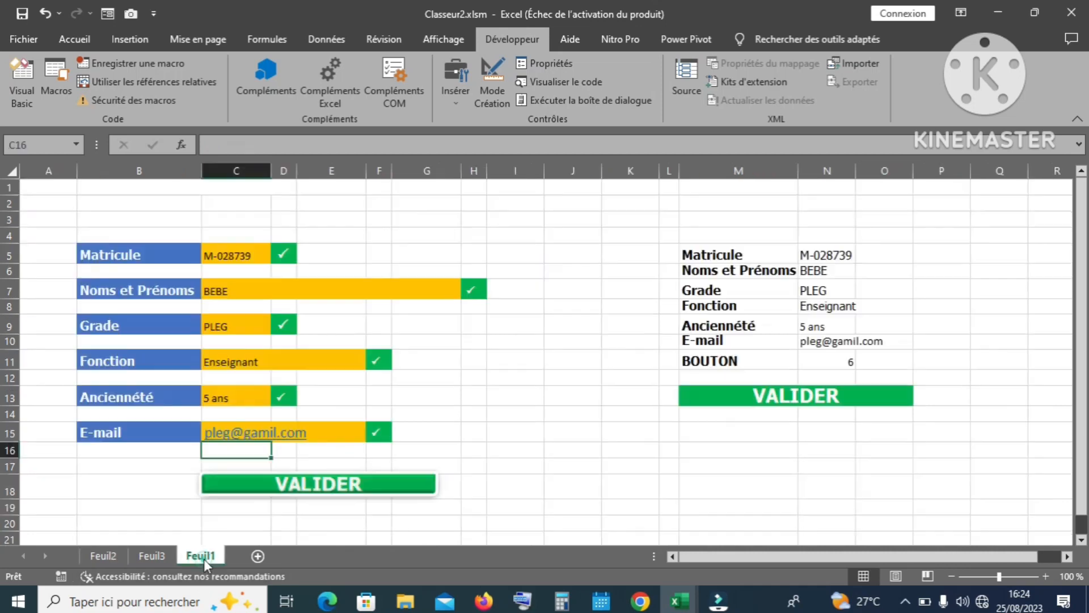
click(290, 483)
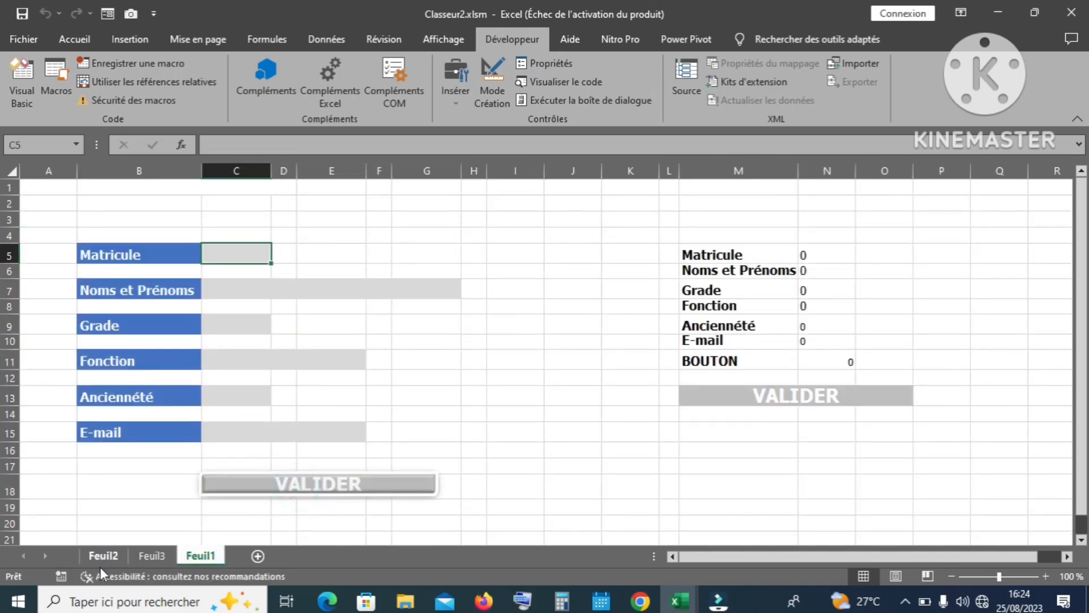
click(107, 555)
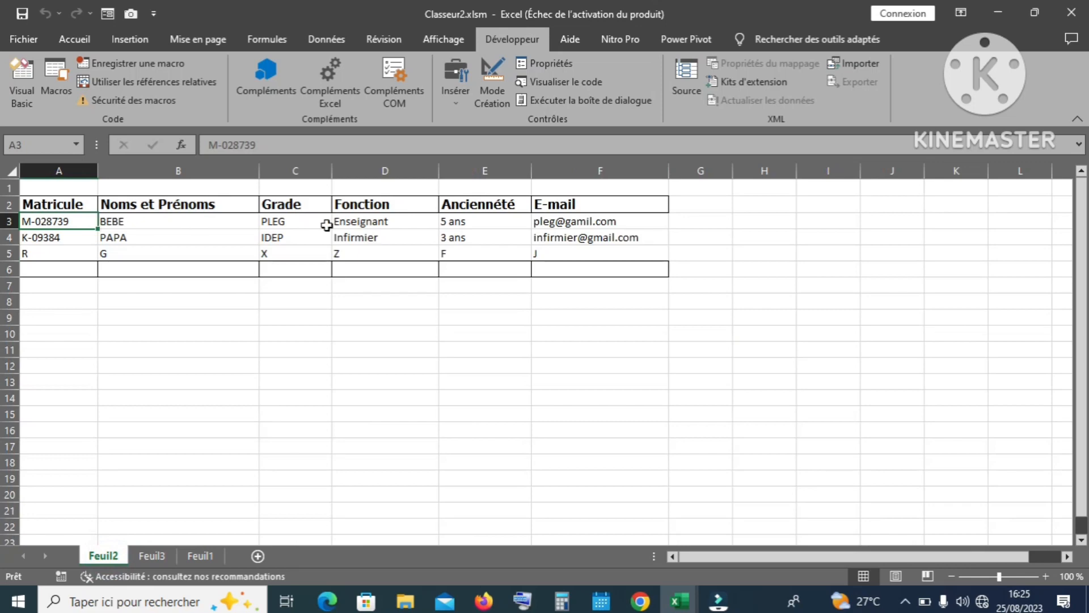
click(304, 303)
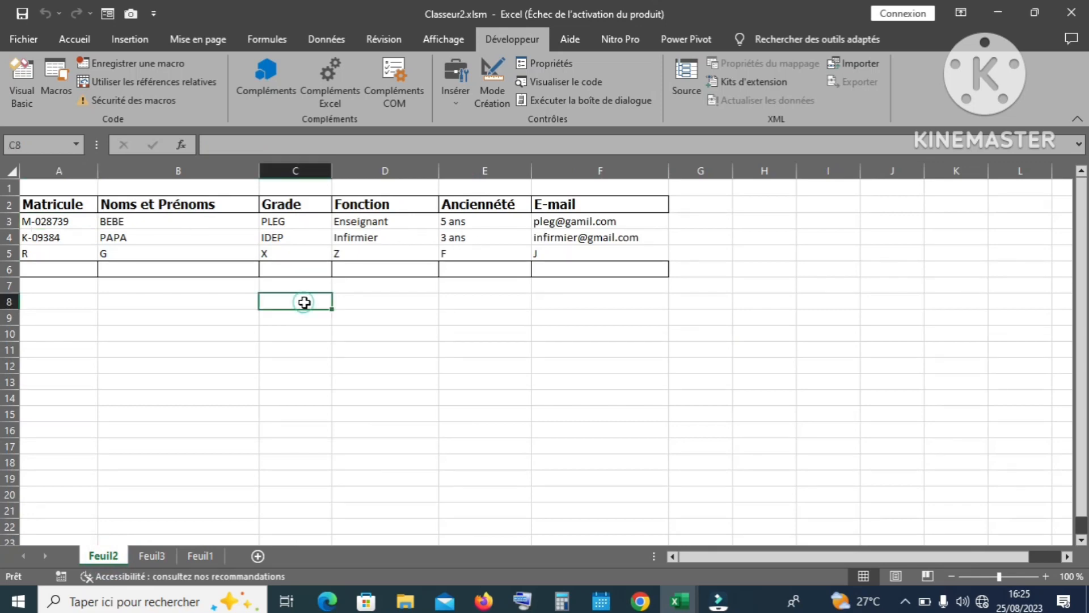
Step: Give the Feuil2 header row A2:F2 all borders and an orange fill, then return to Feuil1
drag(45, 205, 630, 267)
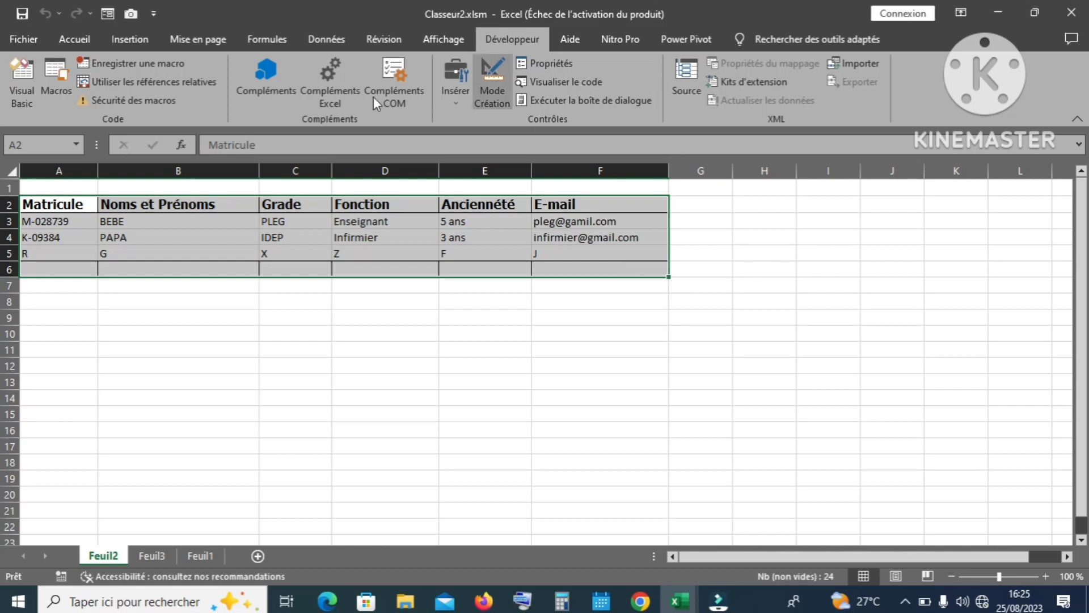
click(90, 40)
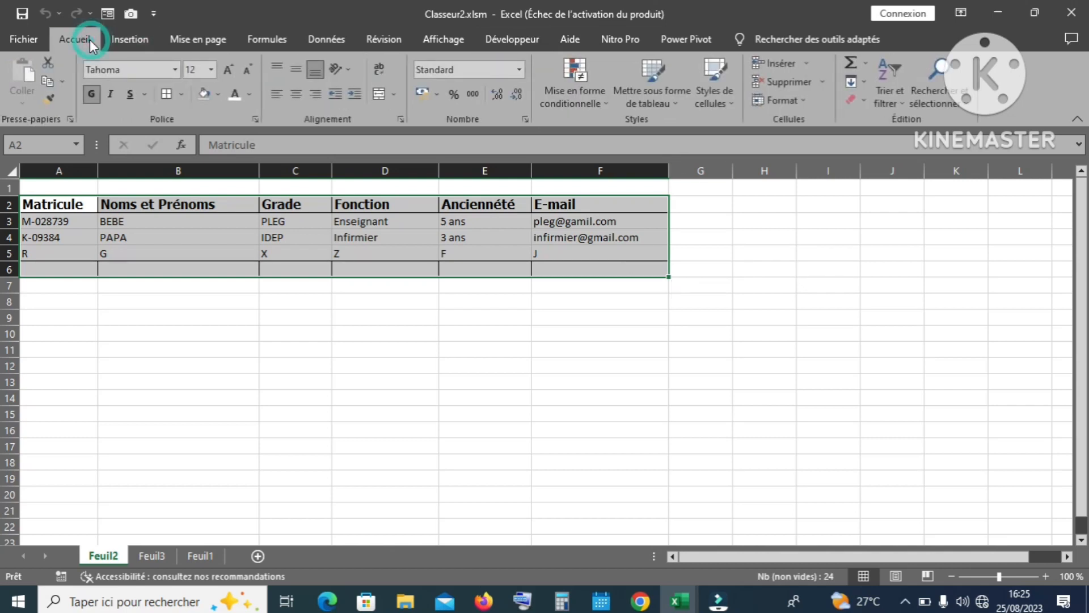
click(59, 204)
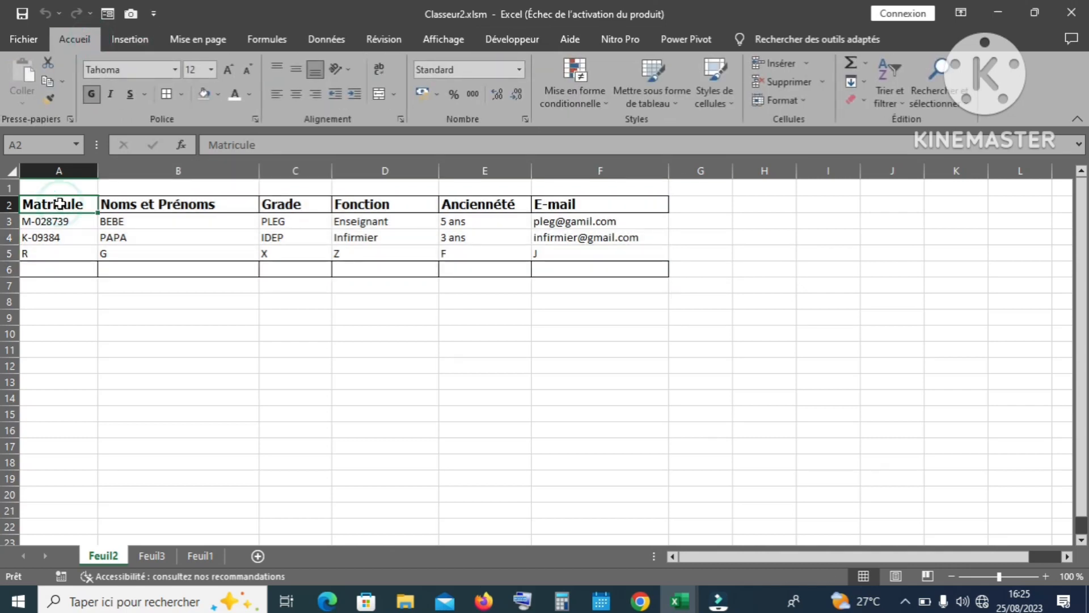
drag(59, 204, 601, 202)
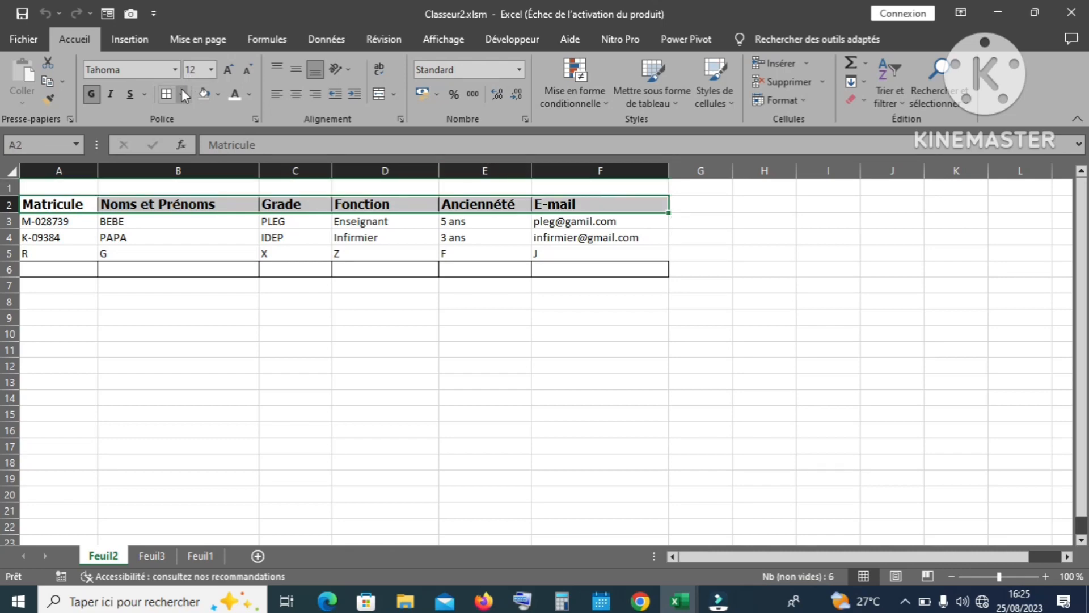
click(184, 95)
click(202, 232)
click(218, 94)
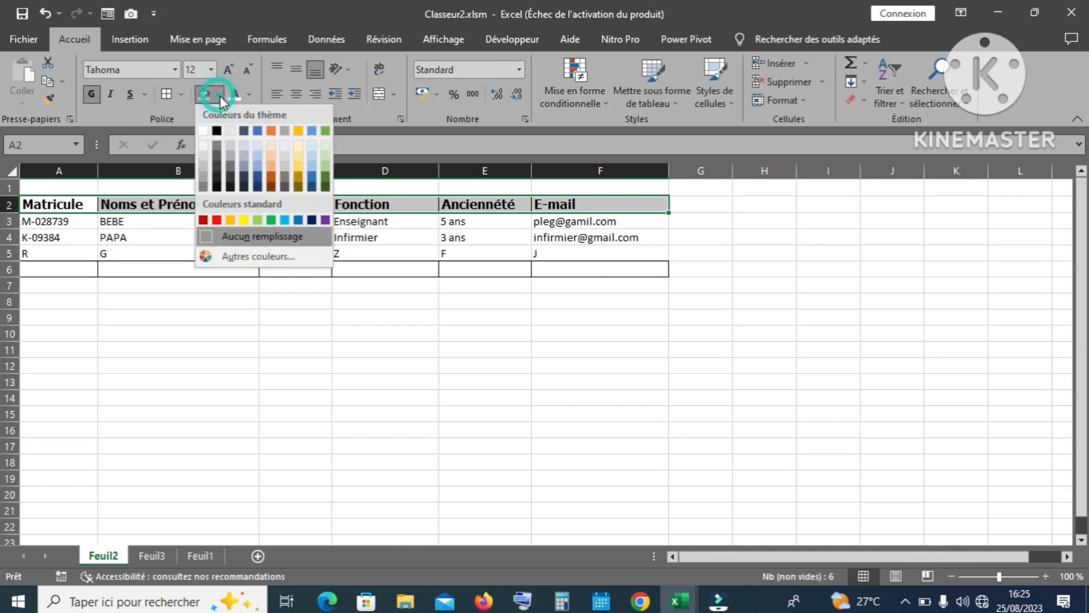
click(270, 131)
click(395, 329)
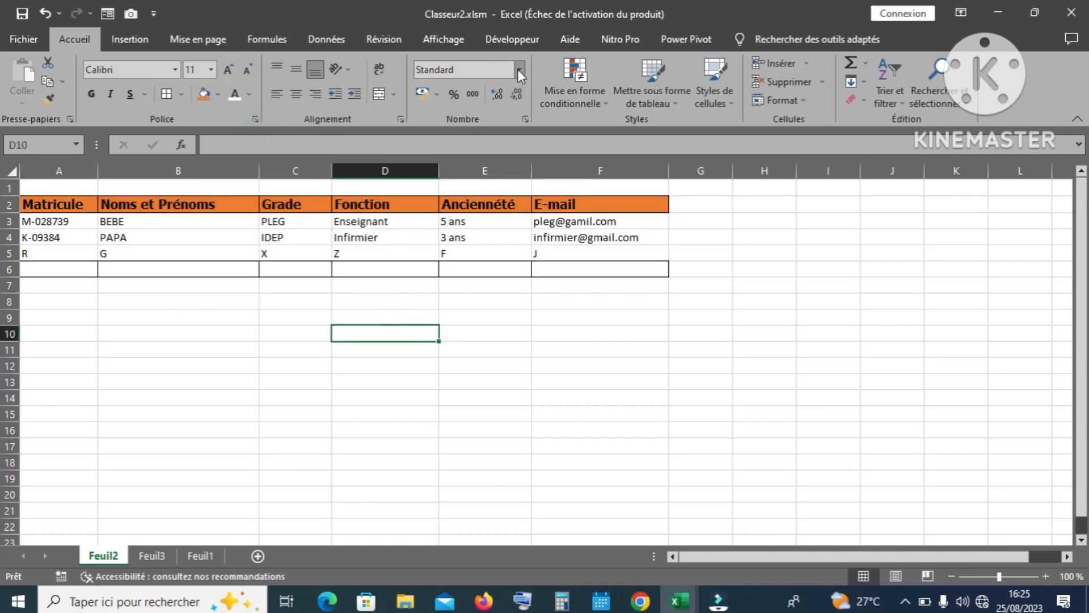
click(199, 555)
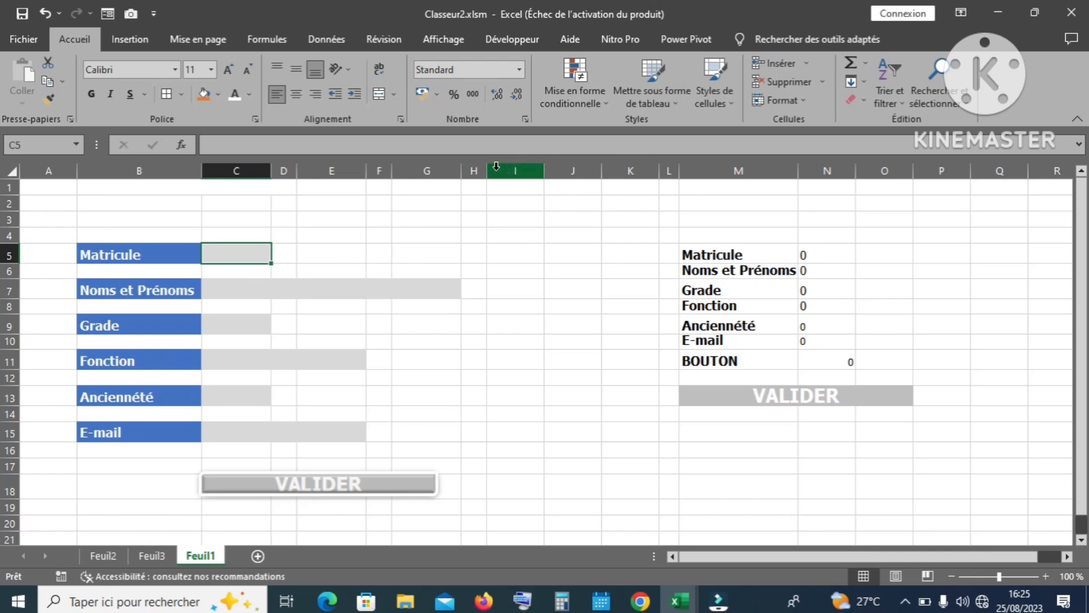
Step: Resize column H and widen column I to push the summary table aside
drag(487, 170, 678, 176)
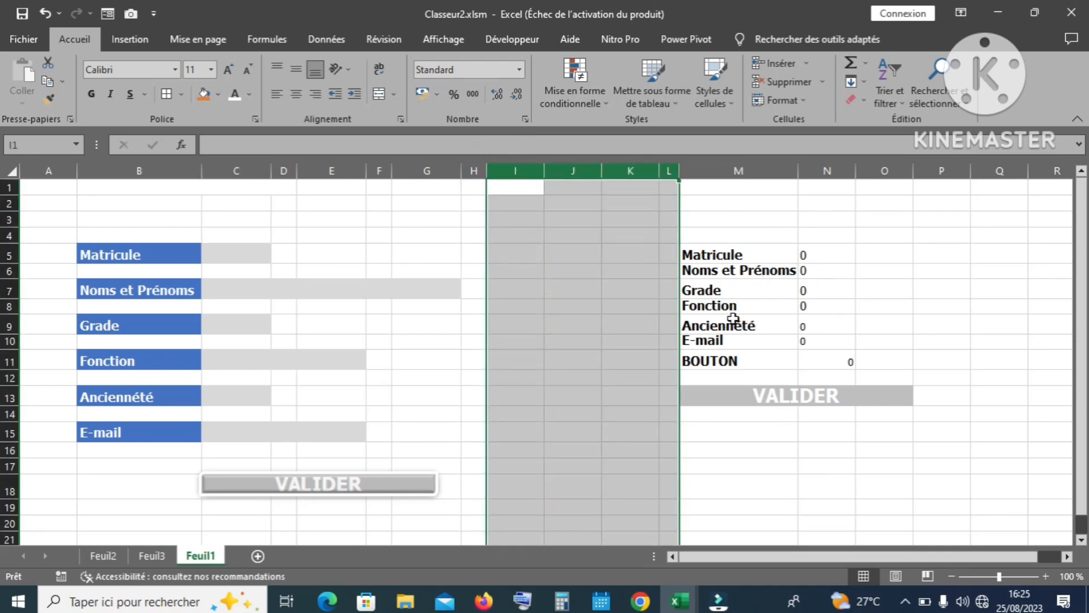
drag(546, 172, 1027, 204)
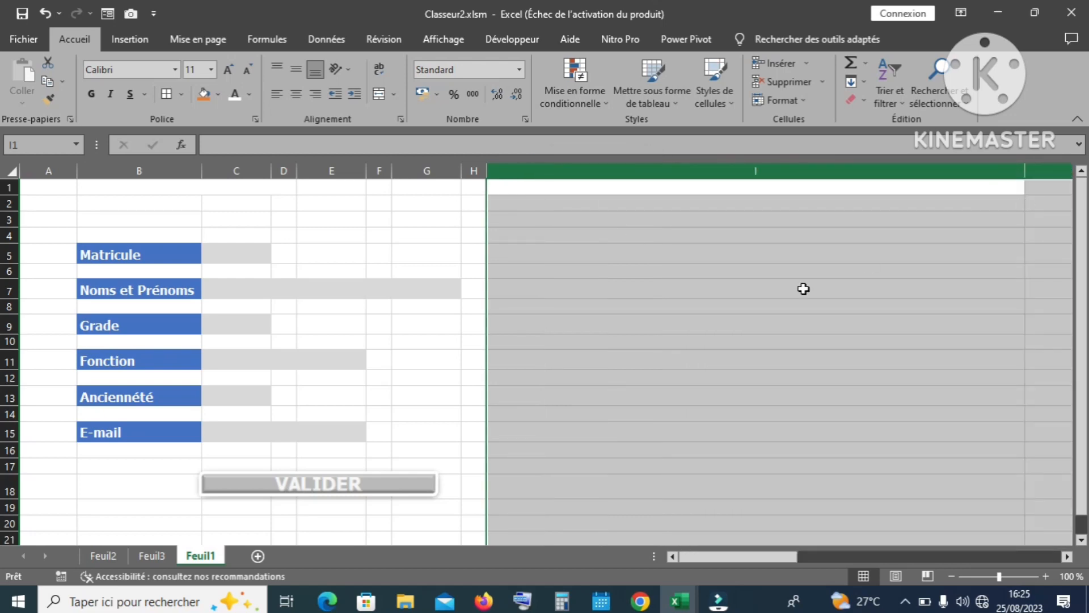
click(803, 289)
Step: Hide the Feuil1 gridlines and the row and column headings
click(433, 41)
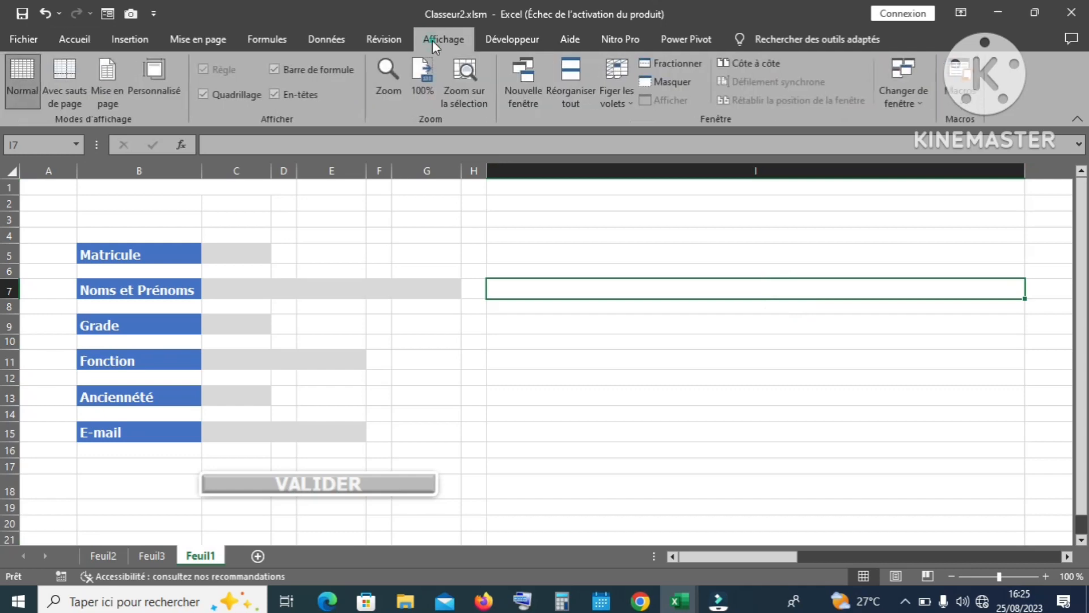
click(204, 94)
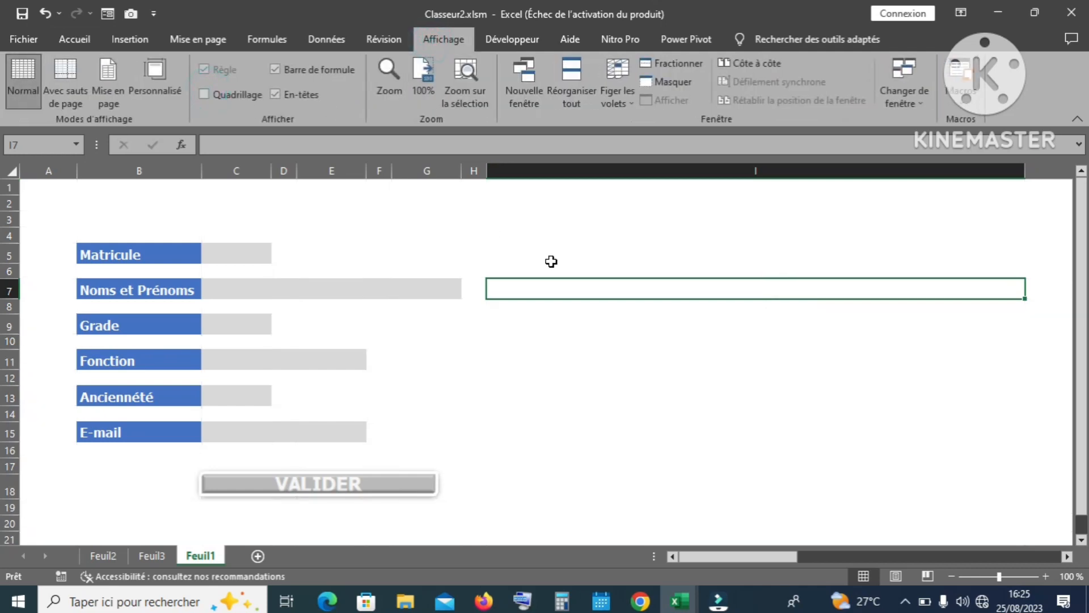
click(226, 253)
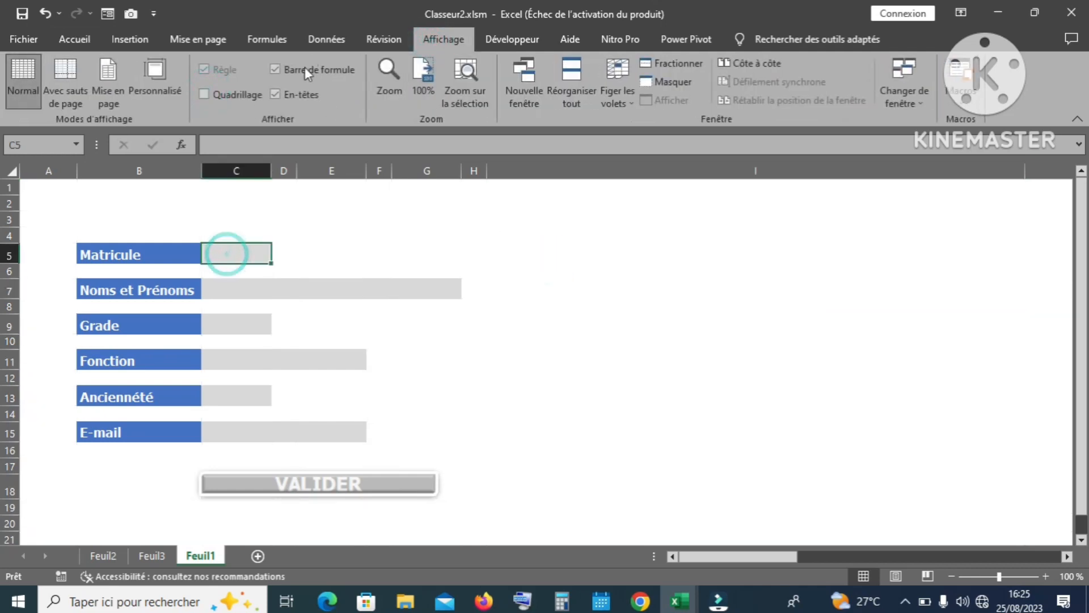
click(274, 95)
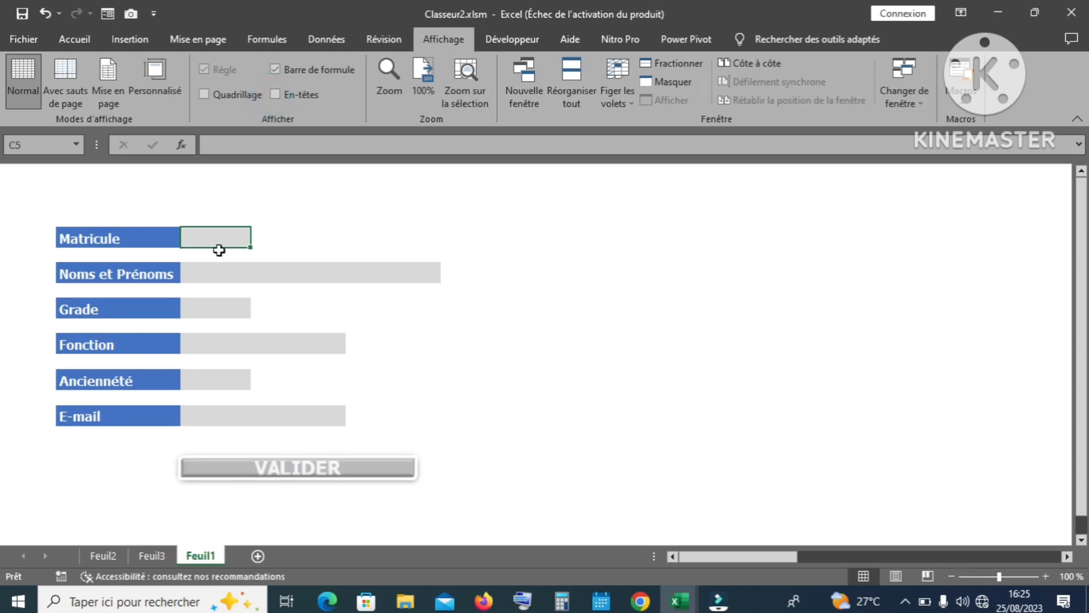
Step: Enter the director's matricule, name, grade IET and function Directeur in the form
text(L)
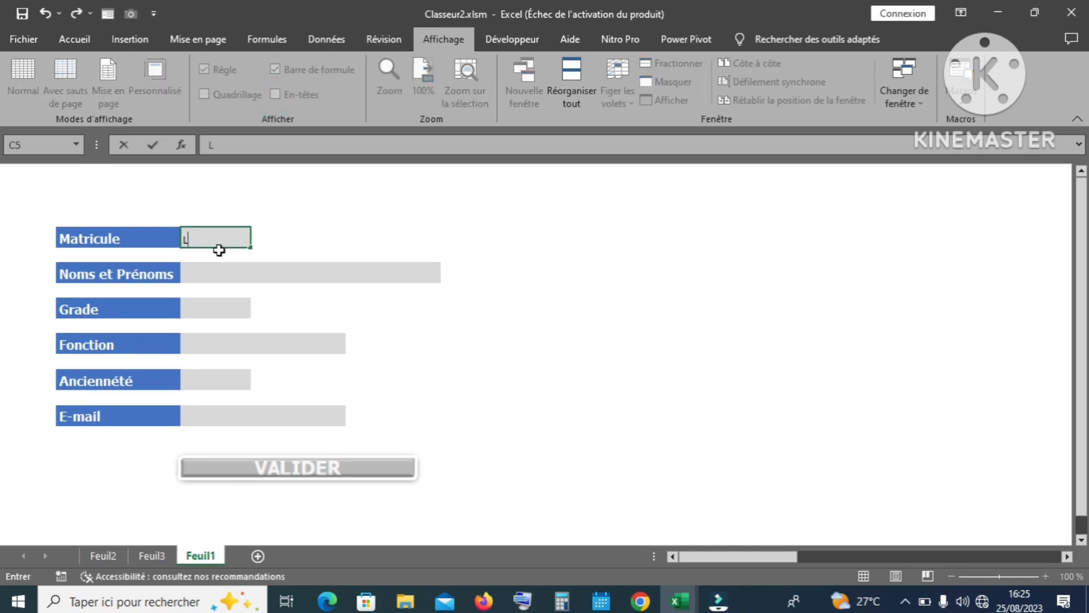
text(-8329344)
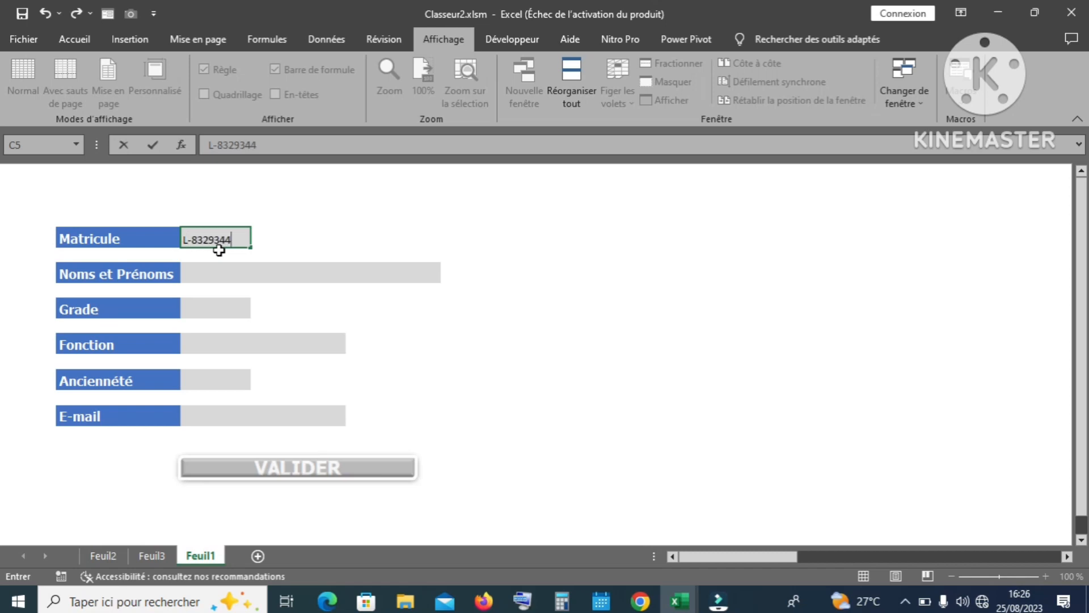
key(Return)
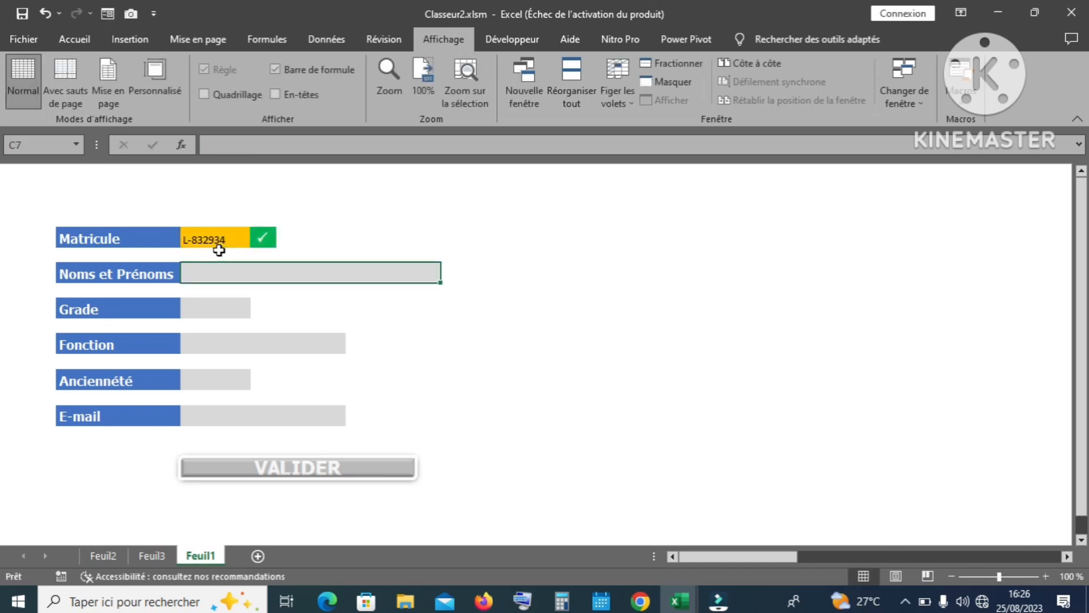
text(DOURD)
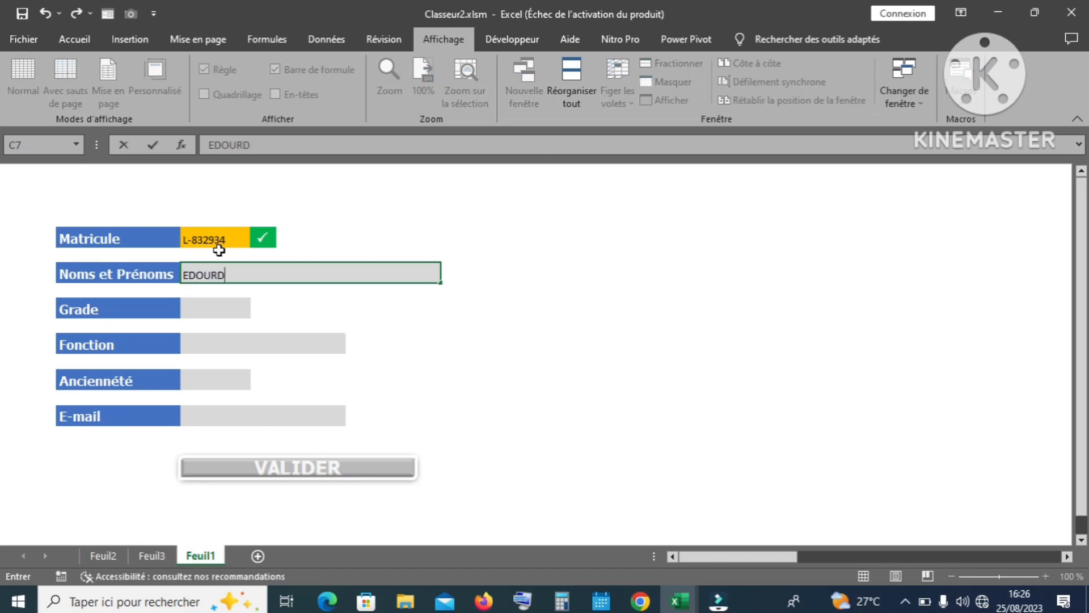
key(Return)
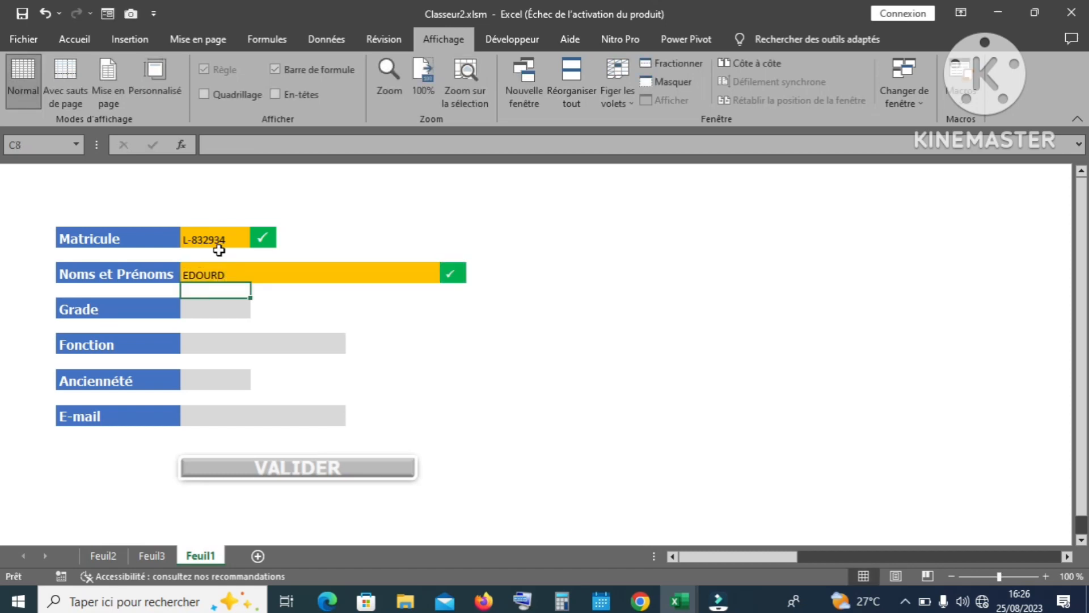
key(Return)
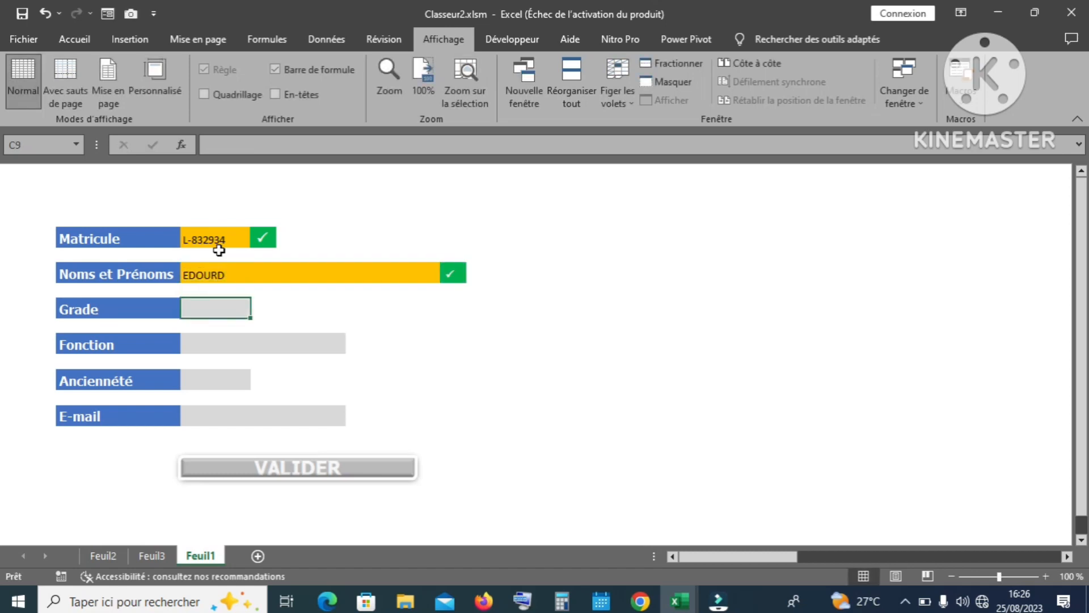
text(IET)
key(Return)
key(Return)
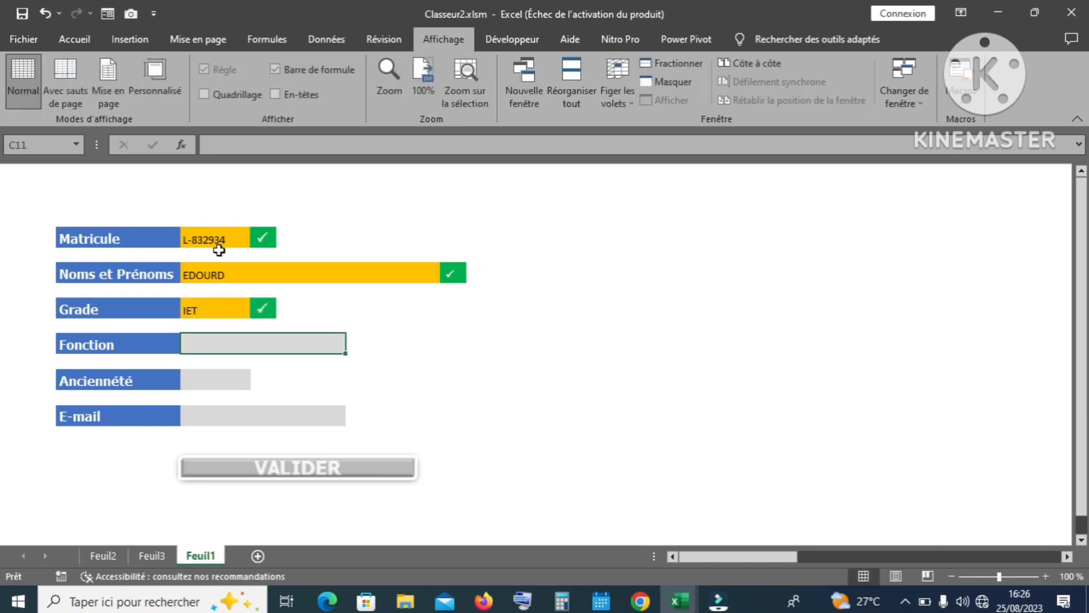
text(d)
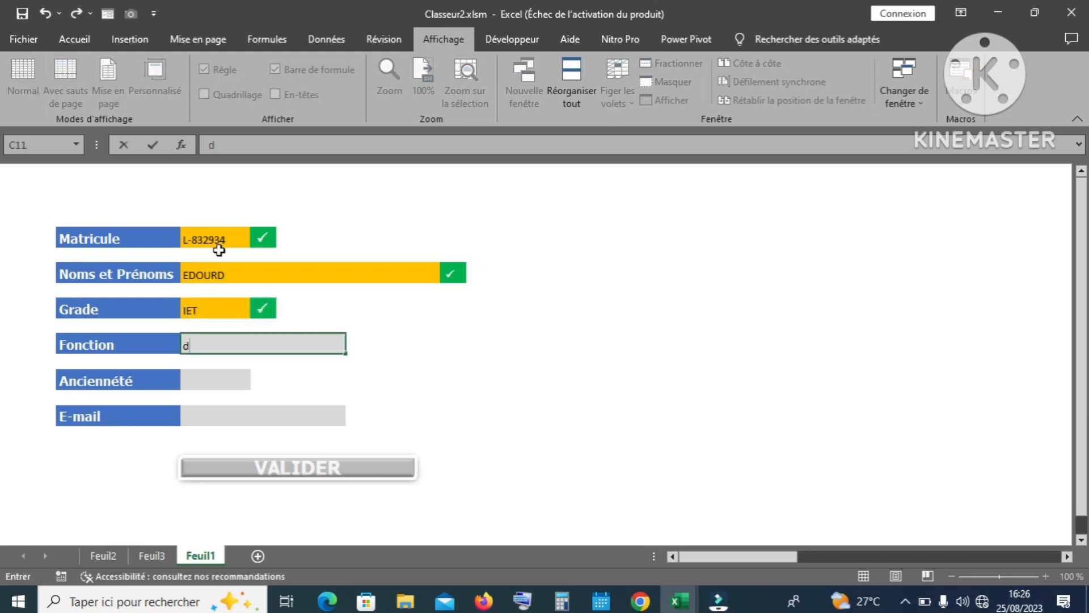
text(IRECTEUR)
key(Return)
key(Return)
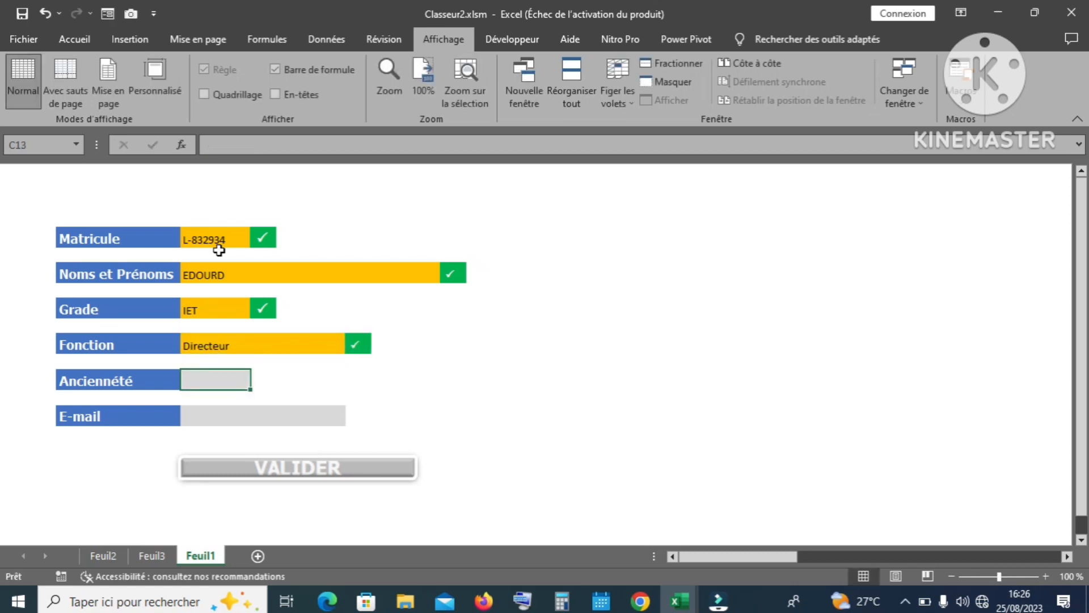
Step: Set seniority to 19 ANS after correcting a typo, and enter the director's e-mail address
text(&ç)
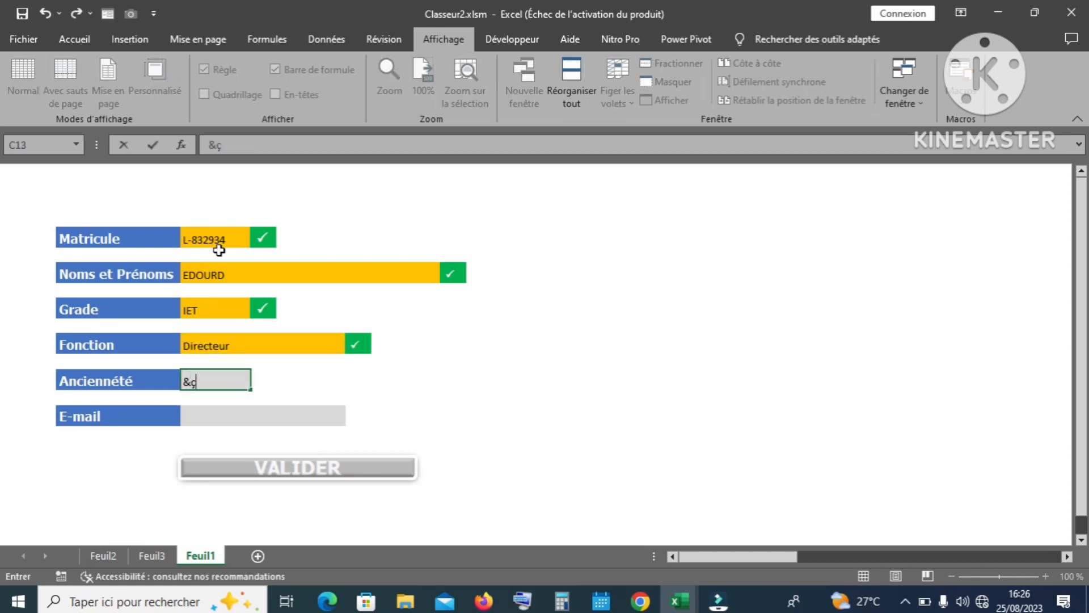
text( ANS)
key(Return)
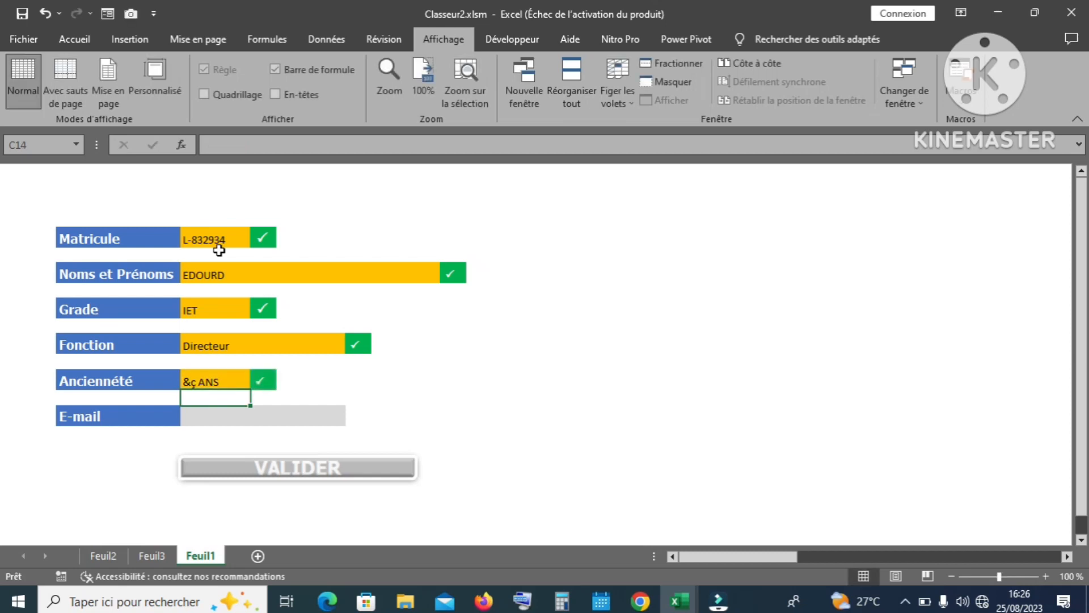
key(Up)
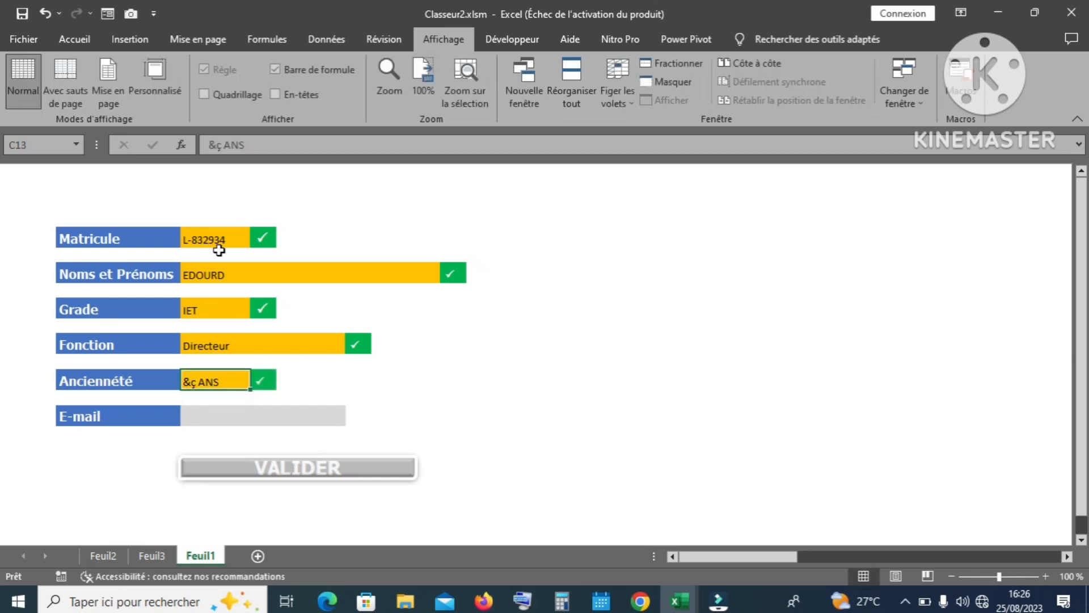
text(1)
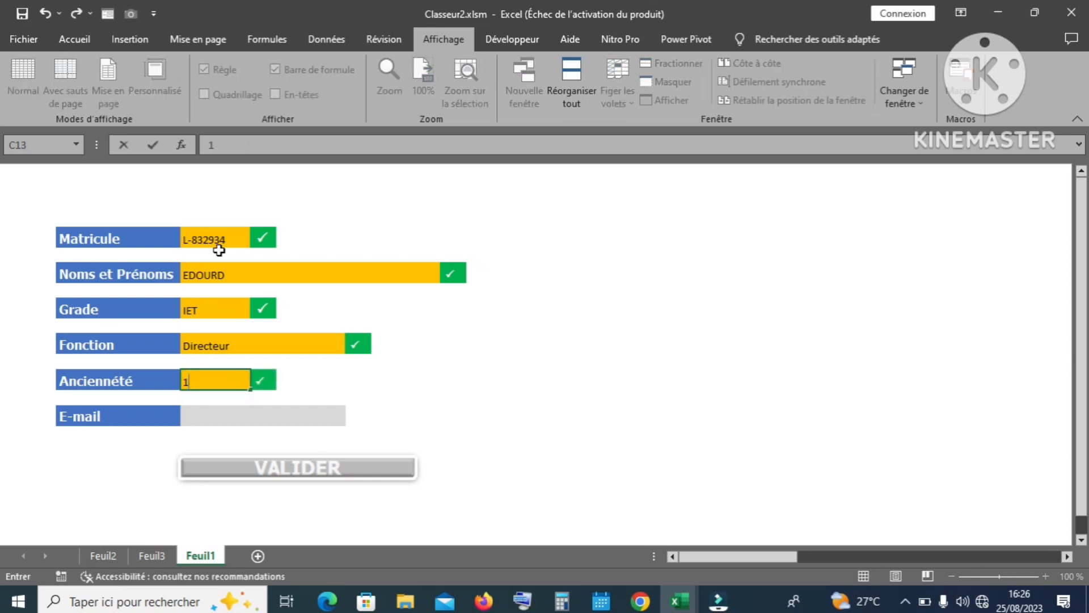
text(9 ANS)
key(Return)
key(Return)
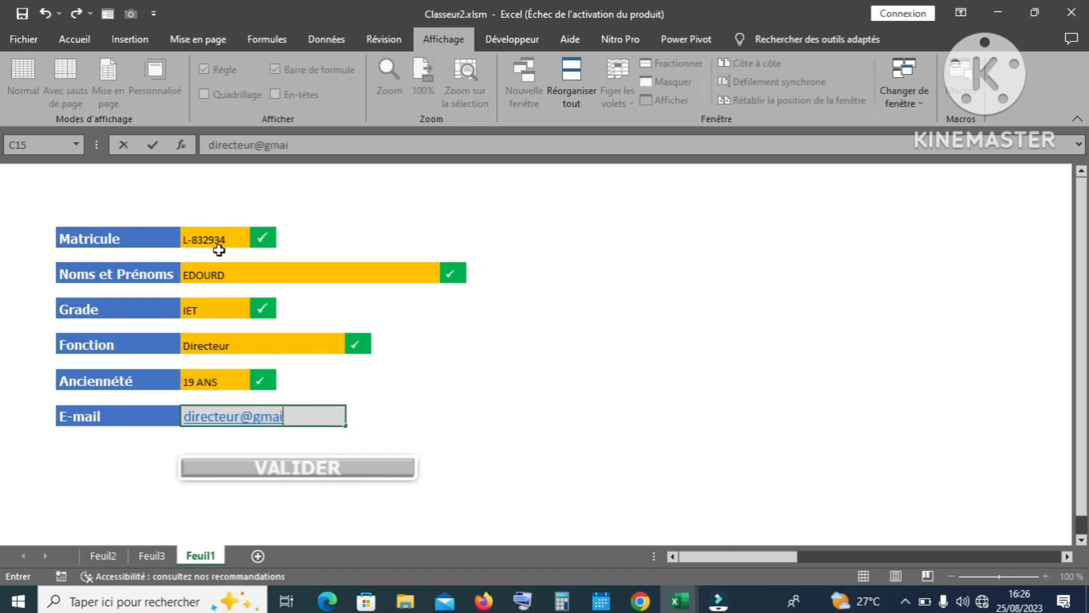
key(Return)
Step: Submit the director's record with VALIDER and check it on Feuil2 before returning to Feuil1
click(290, 477)
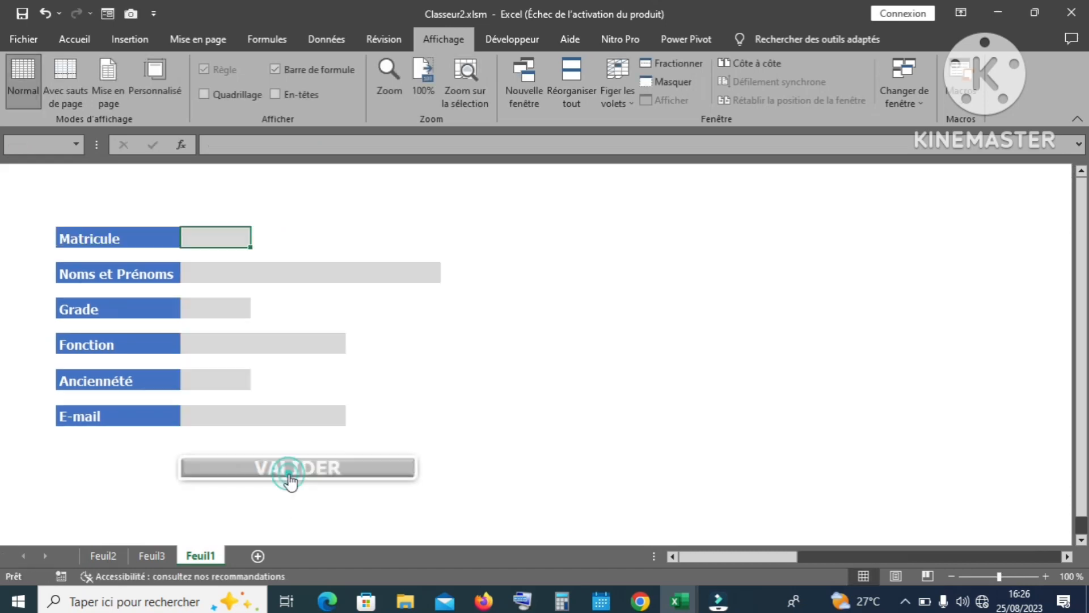
click(108, 555)
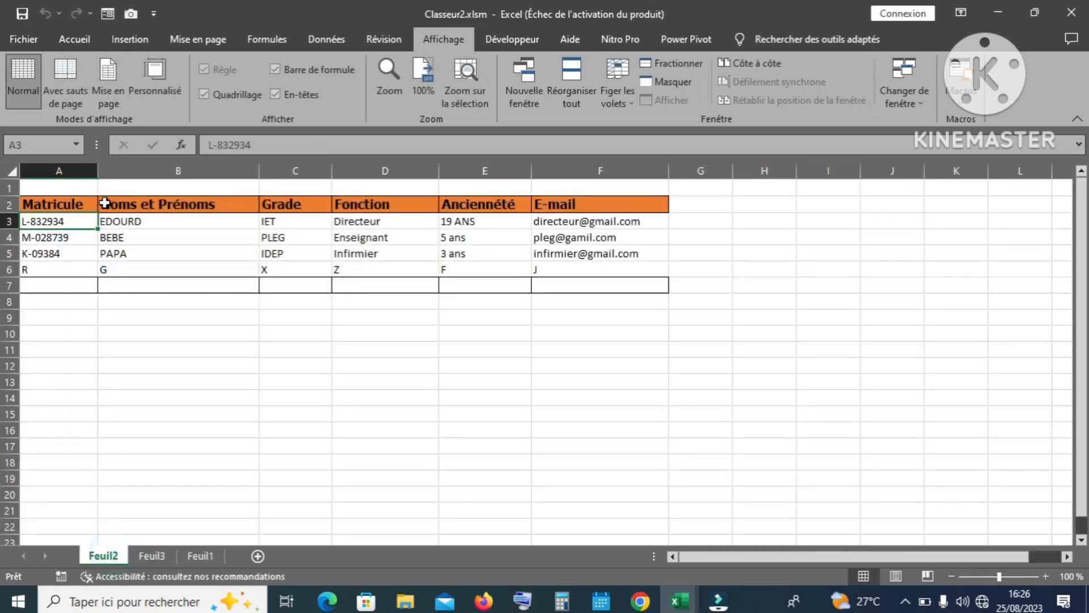
click(200, 555)
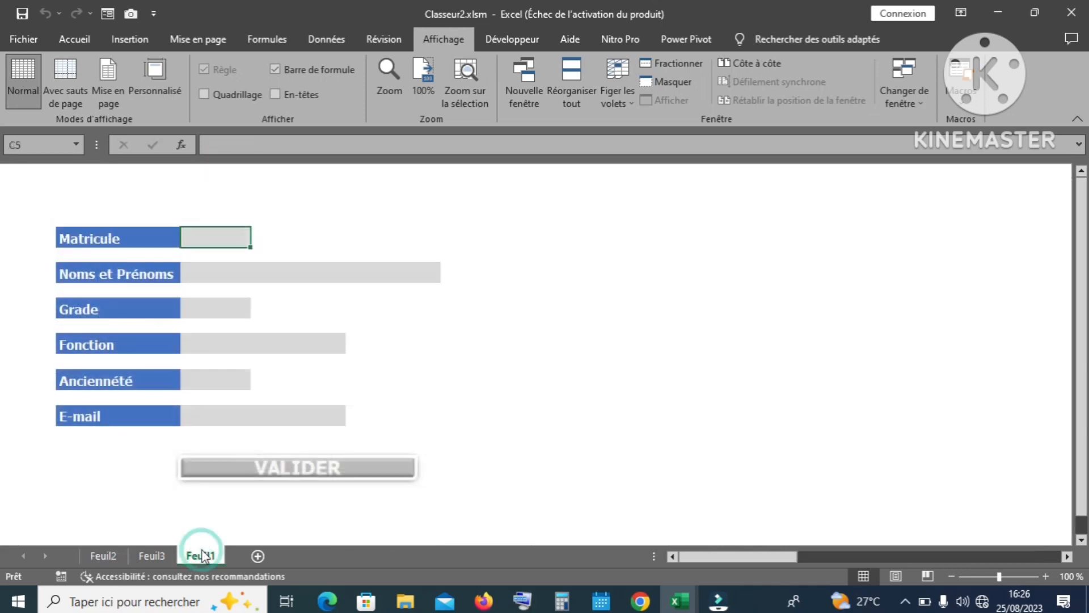